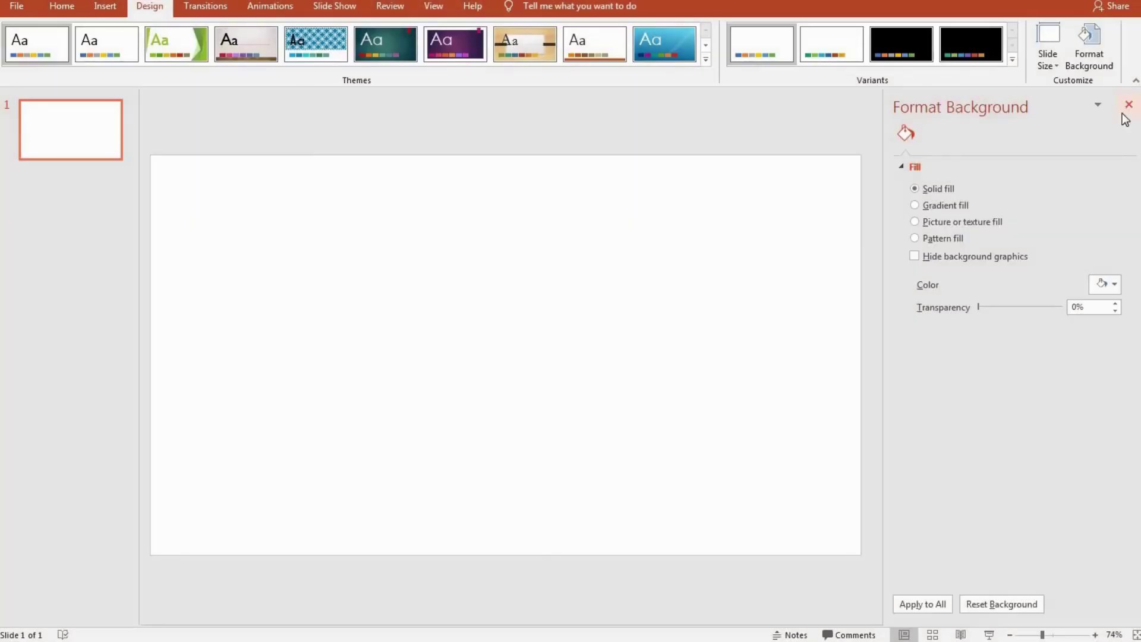
Step: Close the background settings and add a text box reading PRESENTATION to the slide
click(1129, 105)
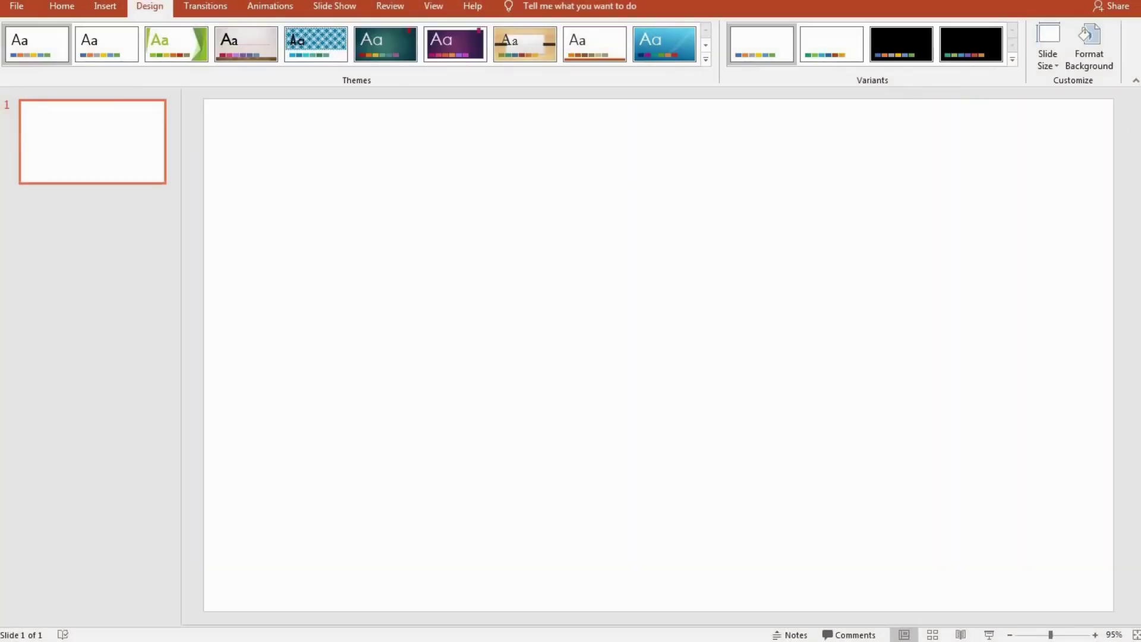
click(105, 6)
click(451, 275)
text(Presentation)
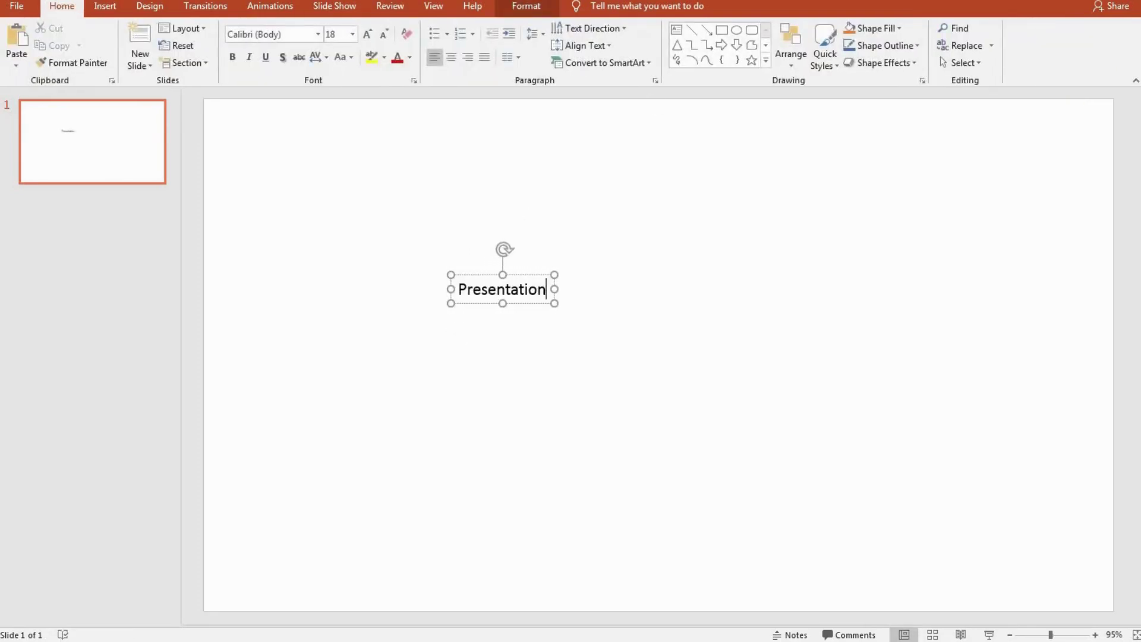
Step: Set PRESENTATION in the Cocola font at size 115 and centre it on the slide
click(318, 34)
click(314, 191)
click(371, 38)
click(371, 38)
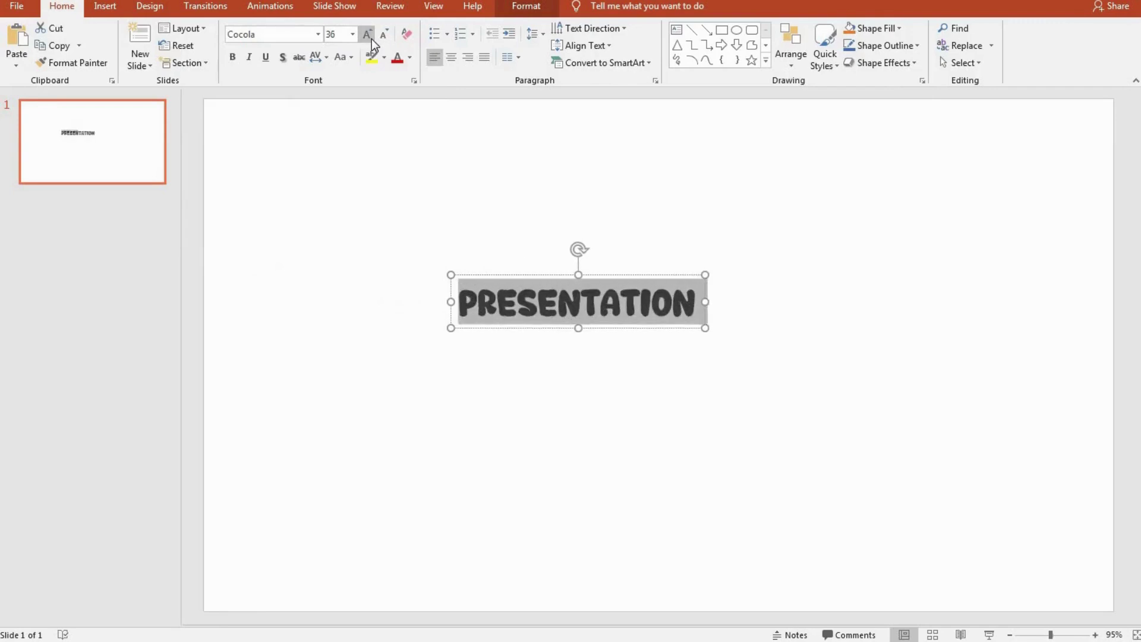
click(371, 38)
click(370, 38)
click(372, 38)
click(372, 38)
click(436, 247)
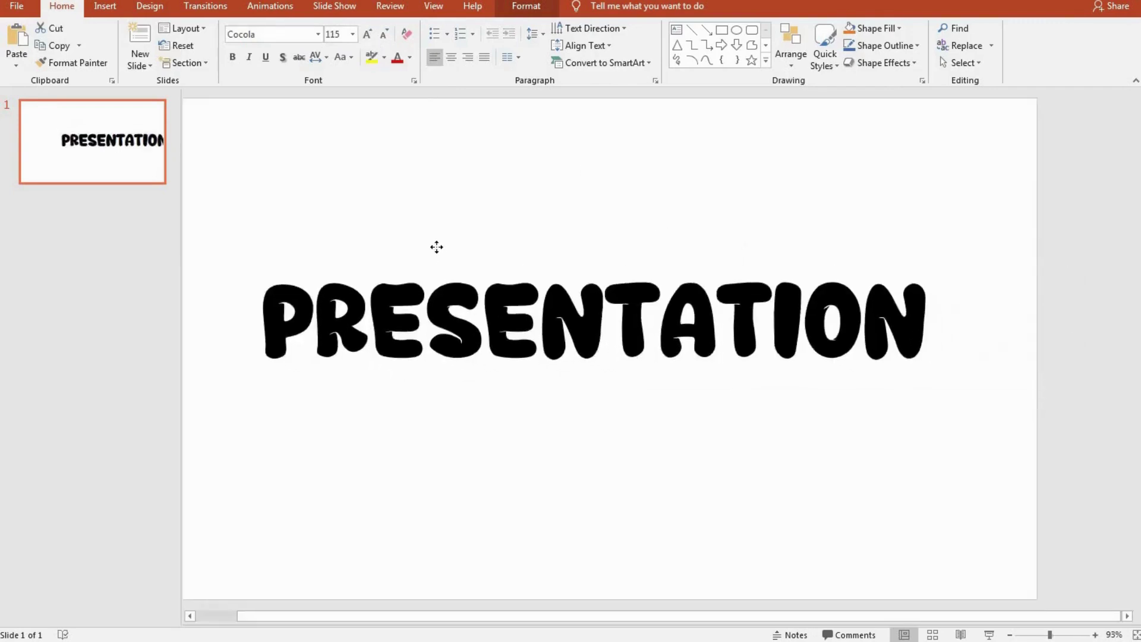
click(477, 234)
drag(477, 234, 487, 232)
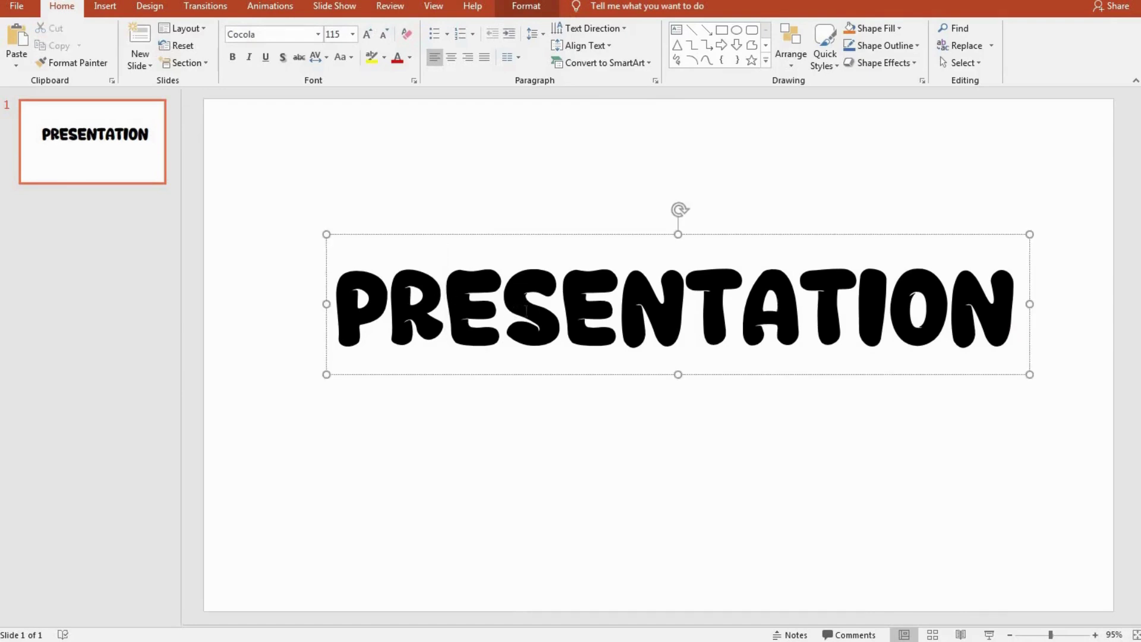
Step: Colour the letters PRES dark slate-blue
key(shift+Left)
key(shift+Left)
key(shift+Left)
key(shift+Left)
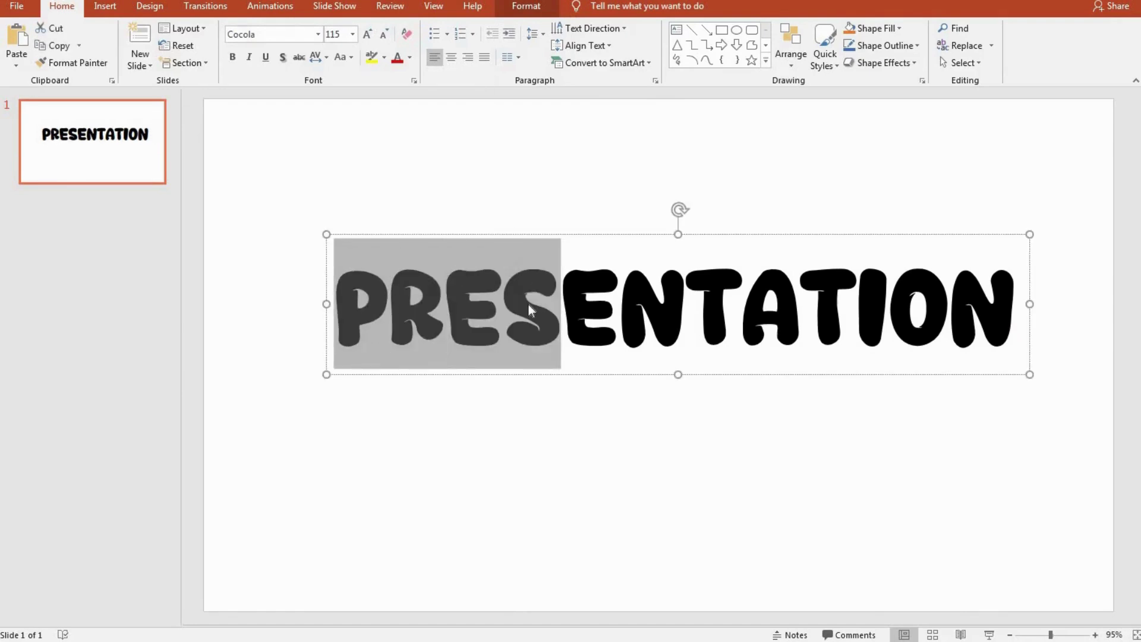
click(409, 57)
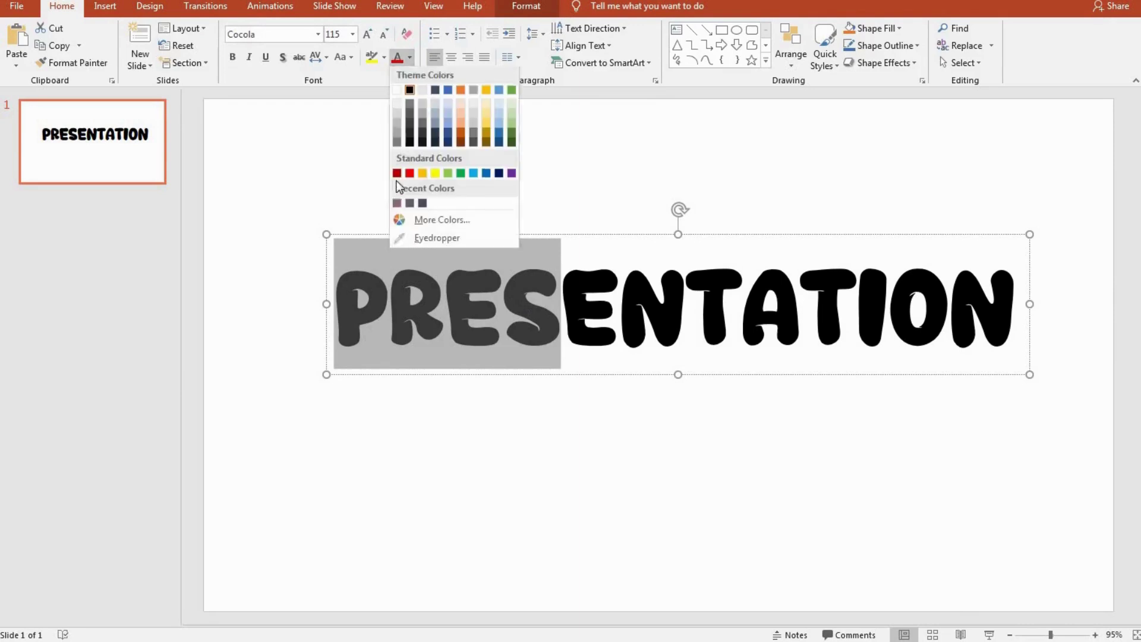
click(423, 205)
key(Right)
key(shift+Right)
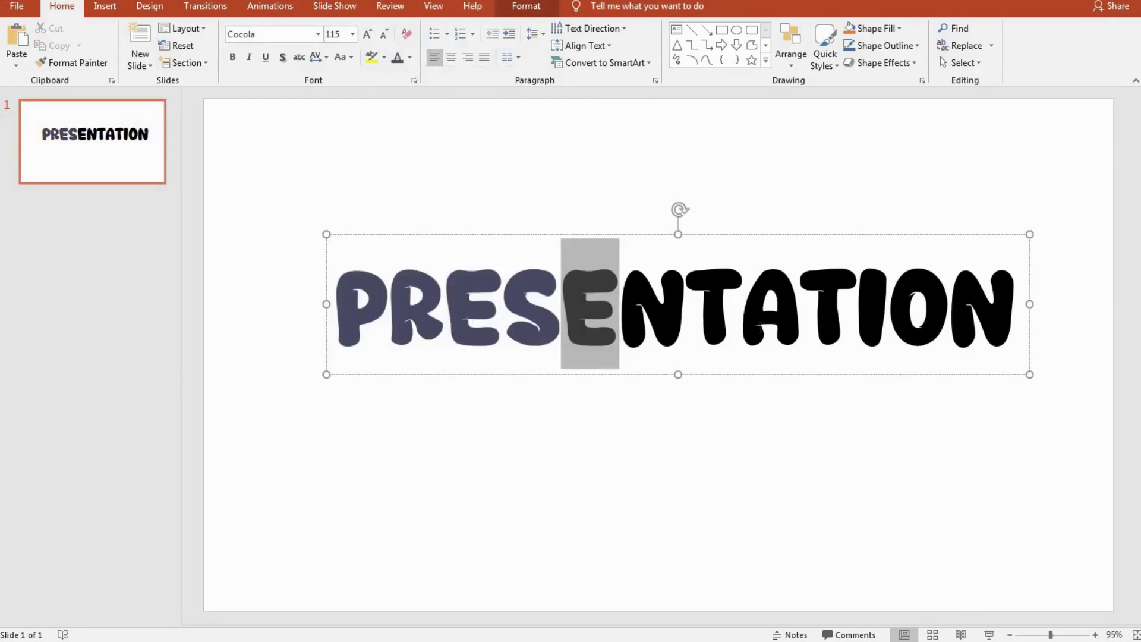
key(shift+Right)
key(shift+Right)
key(shift+Right)
click(409, 57)
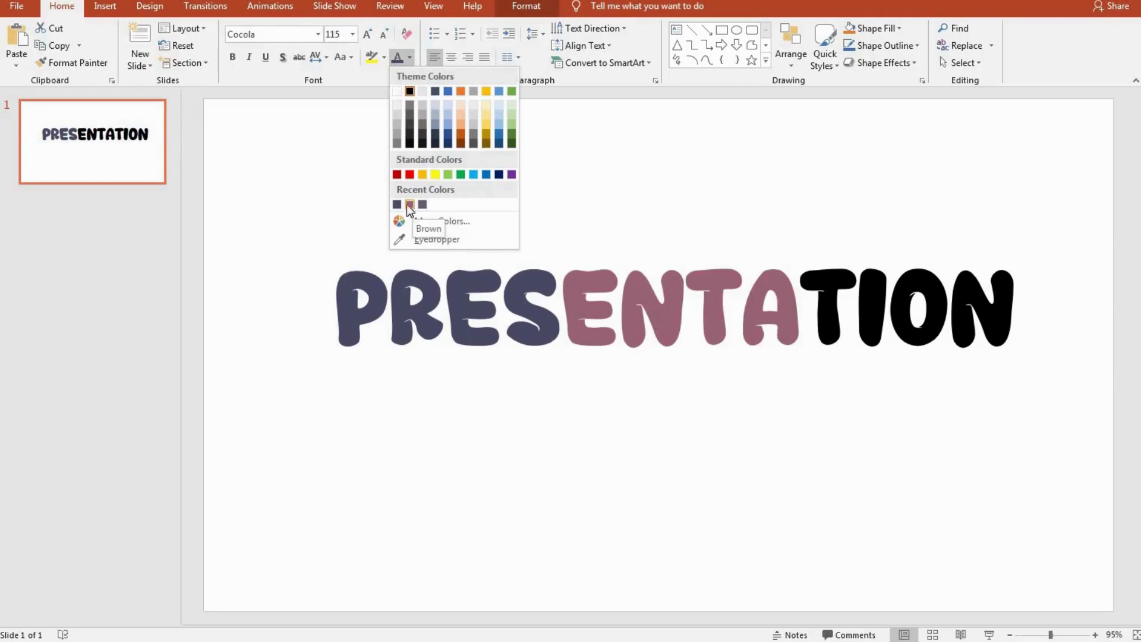
click(424, 205)
Step: Recolour the middle letters ENTA mauve
key(ctrl+a)
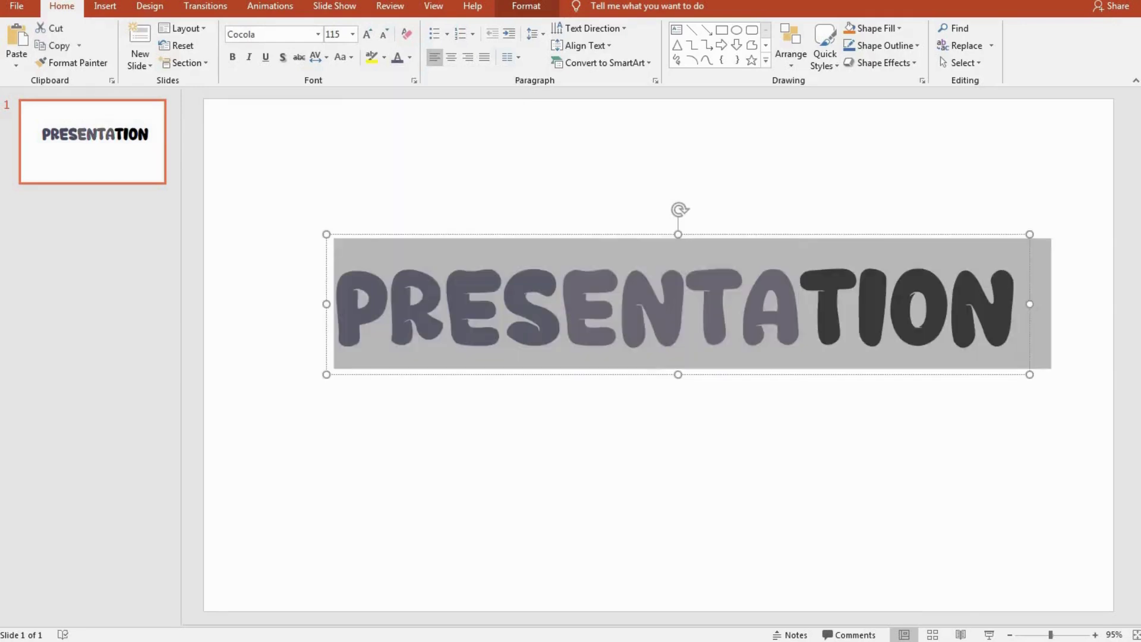
click(799, 306)
key(ctrl+a)
drag(1057, 306, 799, 306)
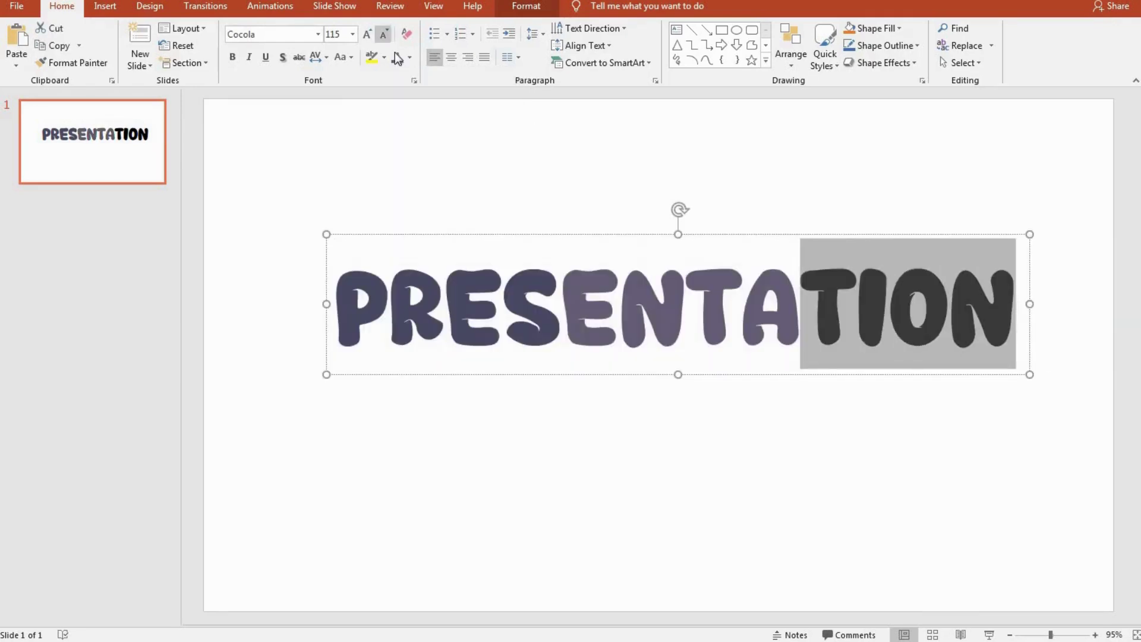
click(410, 57)
drag(561, 306, 799, 306)
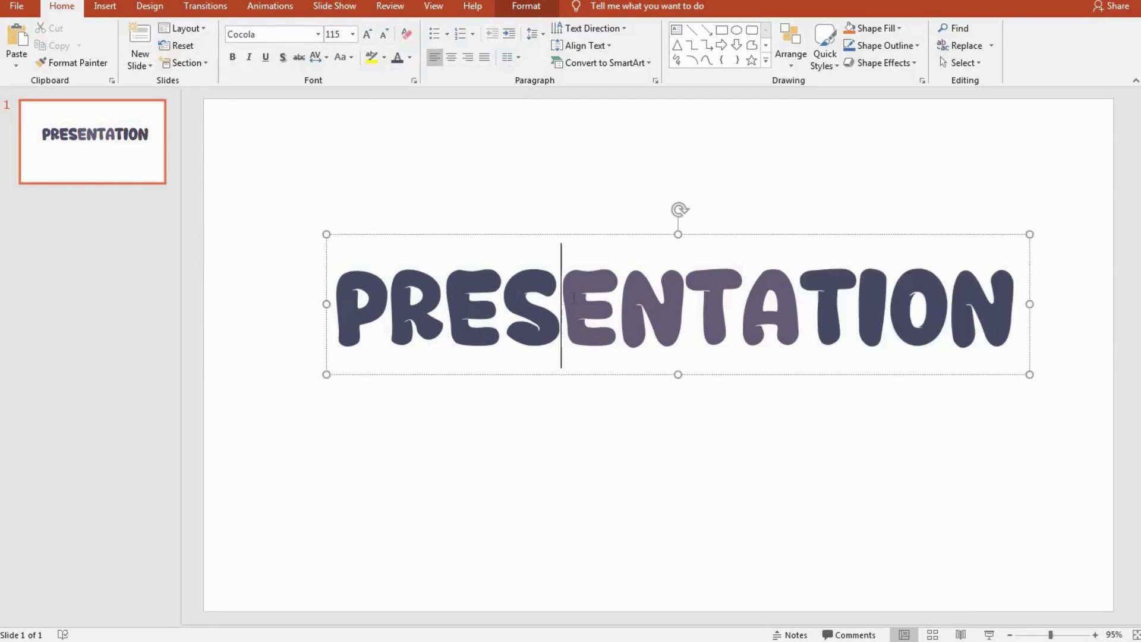
click(409, 57)
click(422, 204)
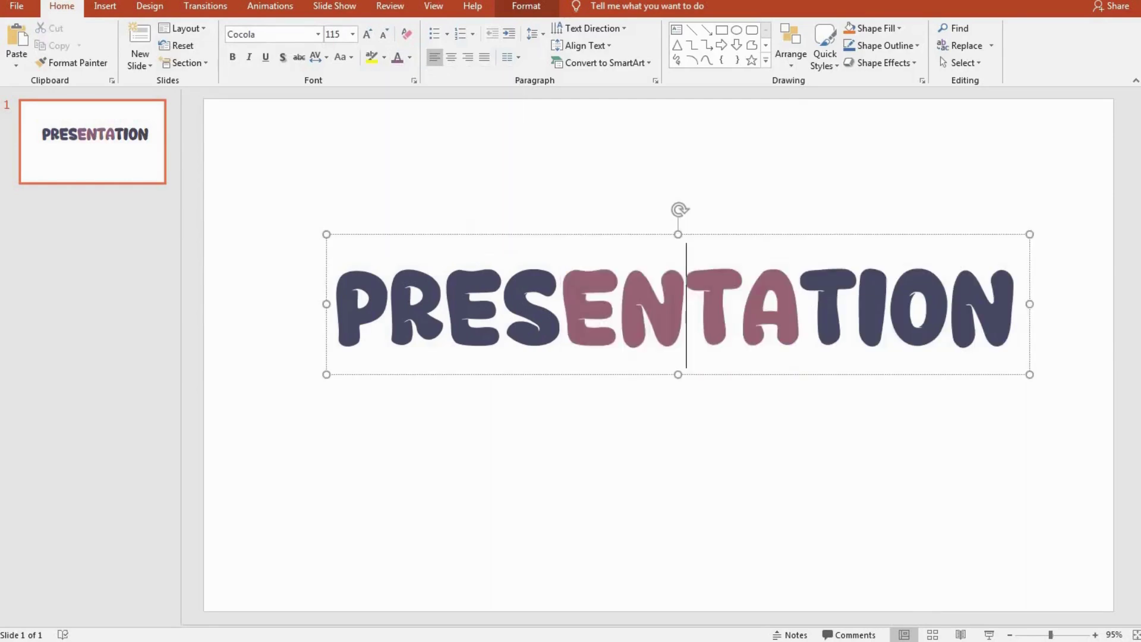
Step: Make the letters TION dark slate-blue to match PRES
key(ctrl+a)
drag(799, 306, 1010, 297)
click(409, 57)
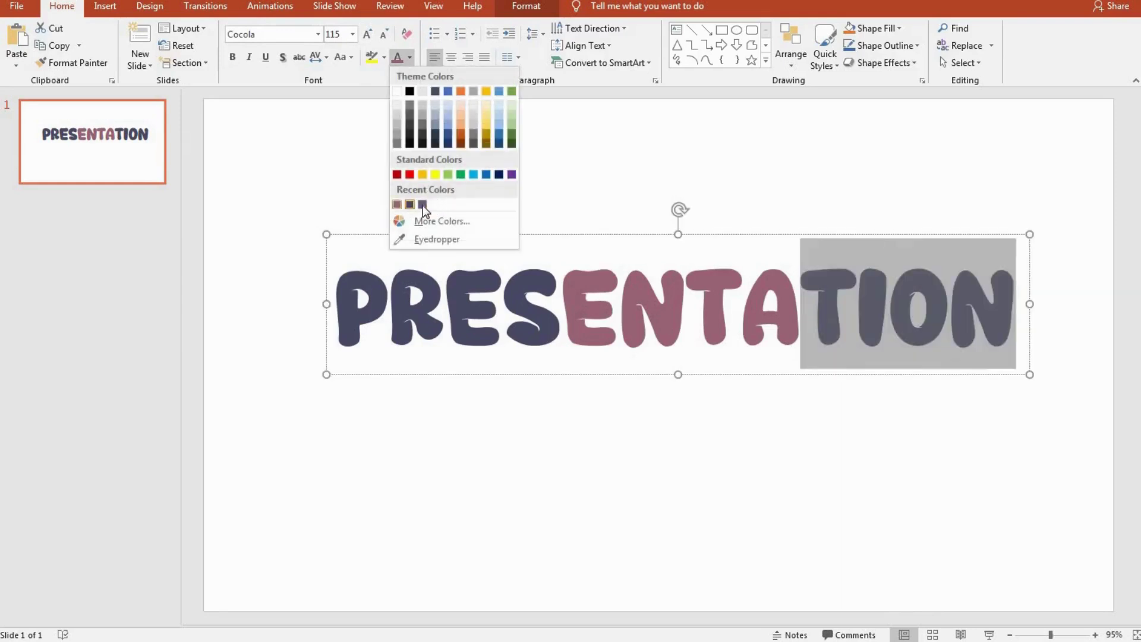
click(423, 205)
click(497, 150)
triple_click(594, 306)
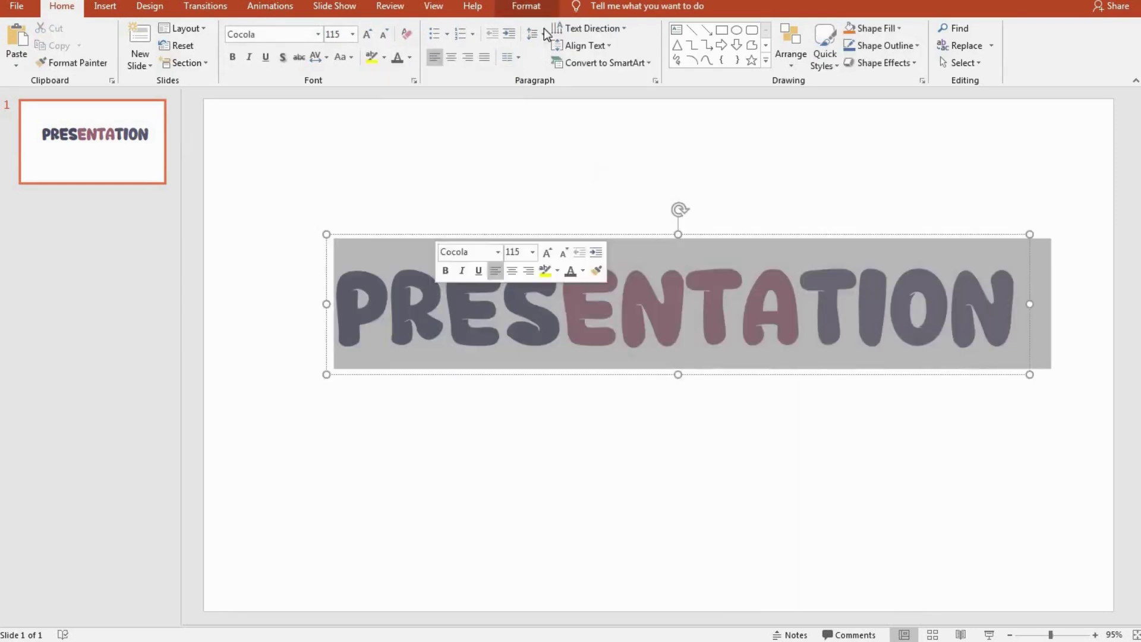
click(535, 9)
click(784, 63)
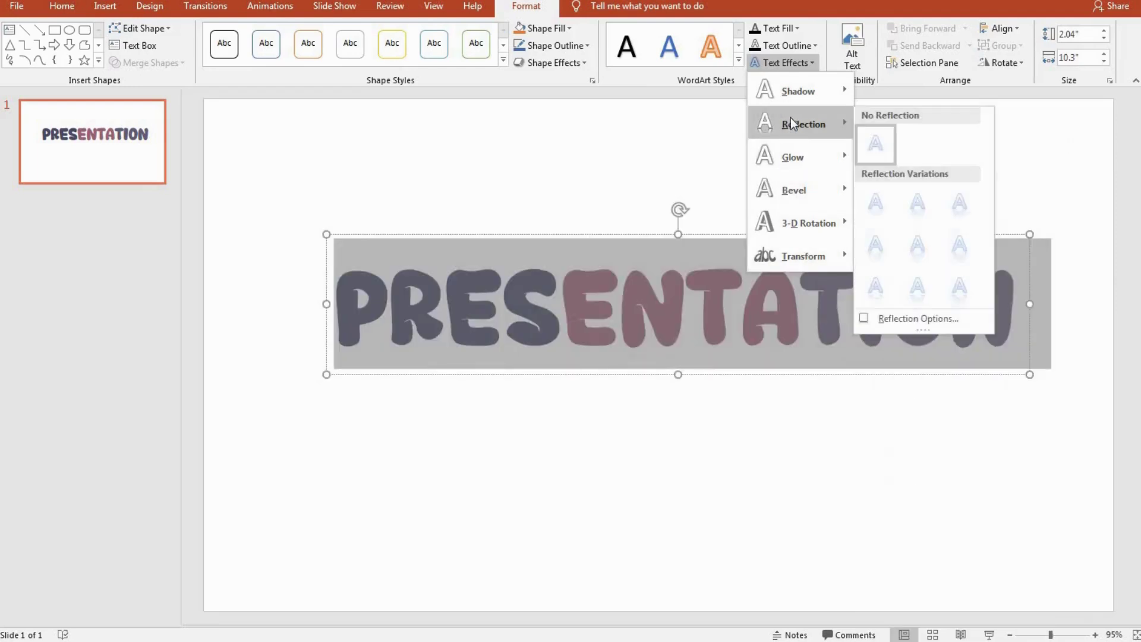
mouse_move(793, 191)
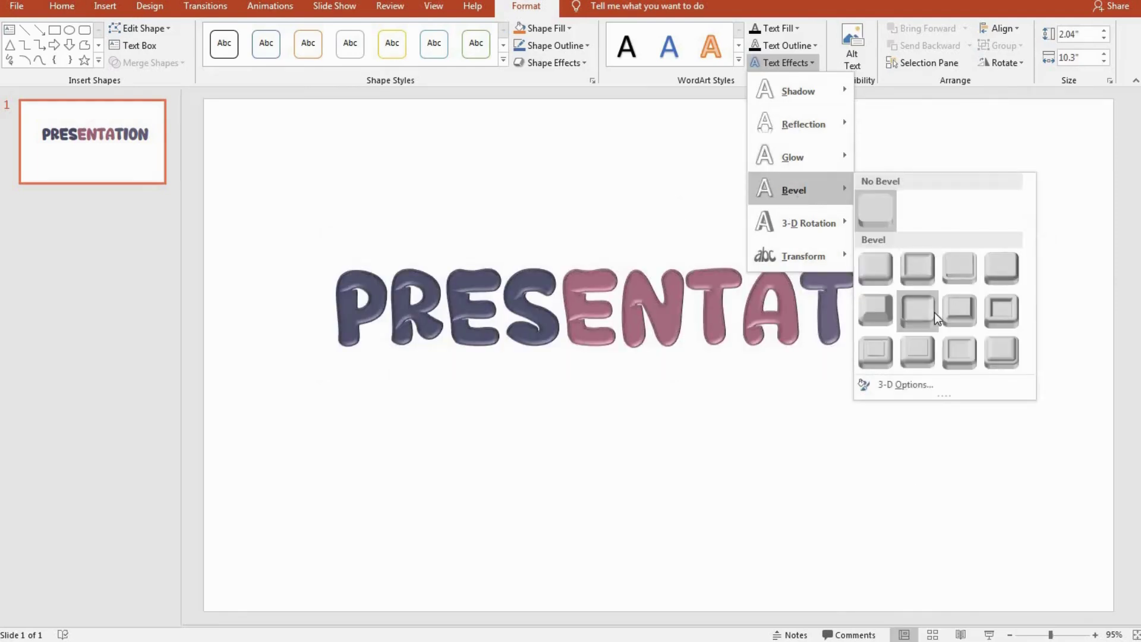
Step: Give the PRESENTATION letters a rounded bevel, previewing 3-D rotation without applying it
click(934, 312)
click(799, 64)
mouse_move(806, 223)
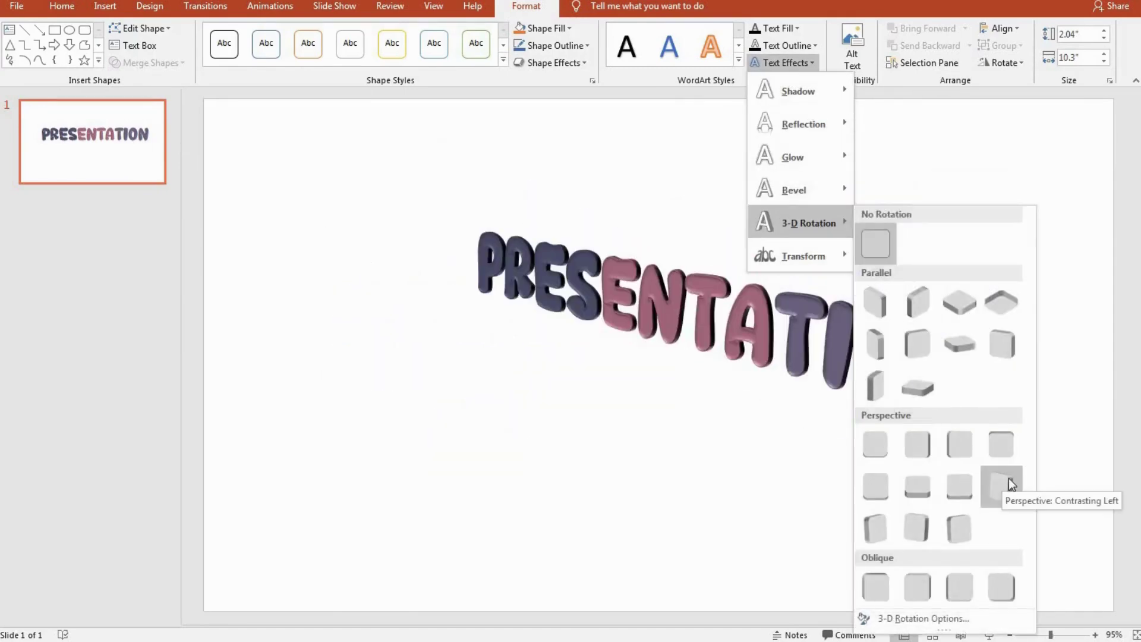
click(920, 454)
click(920, 454)
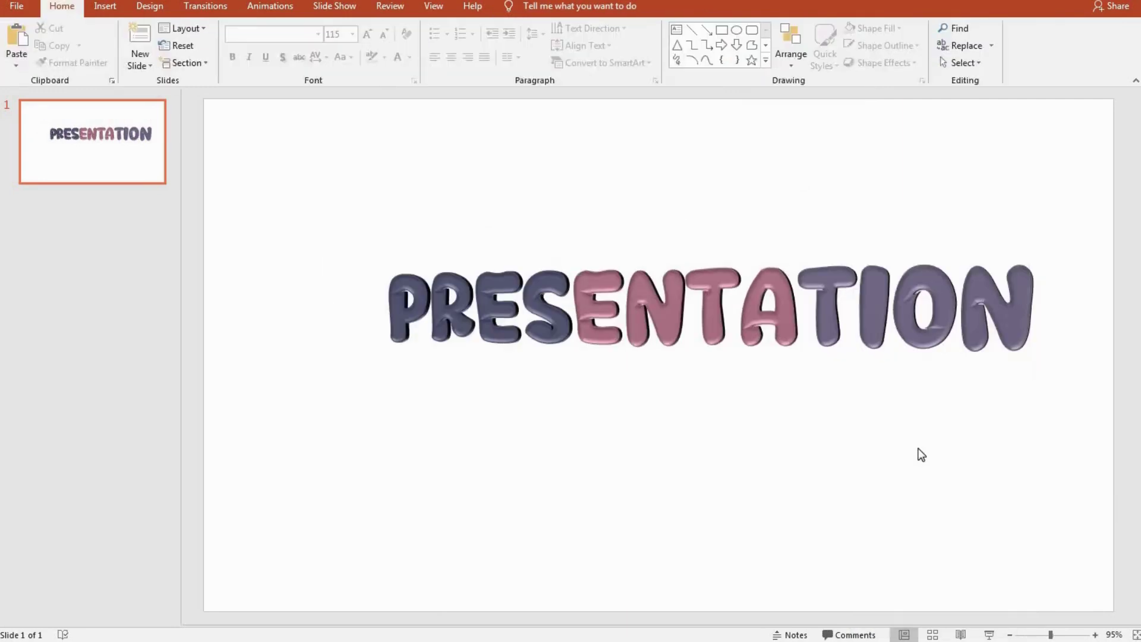
Step: Add a 5 pt orange glow around the PRESENTATION letters
double_click(692, 290)
click(783, 62)
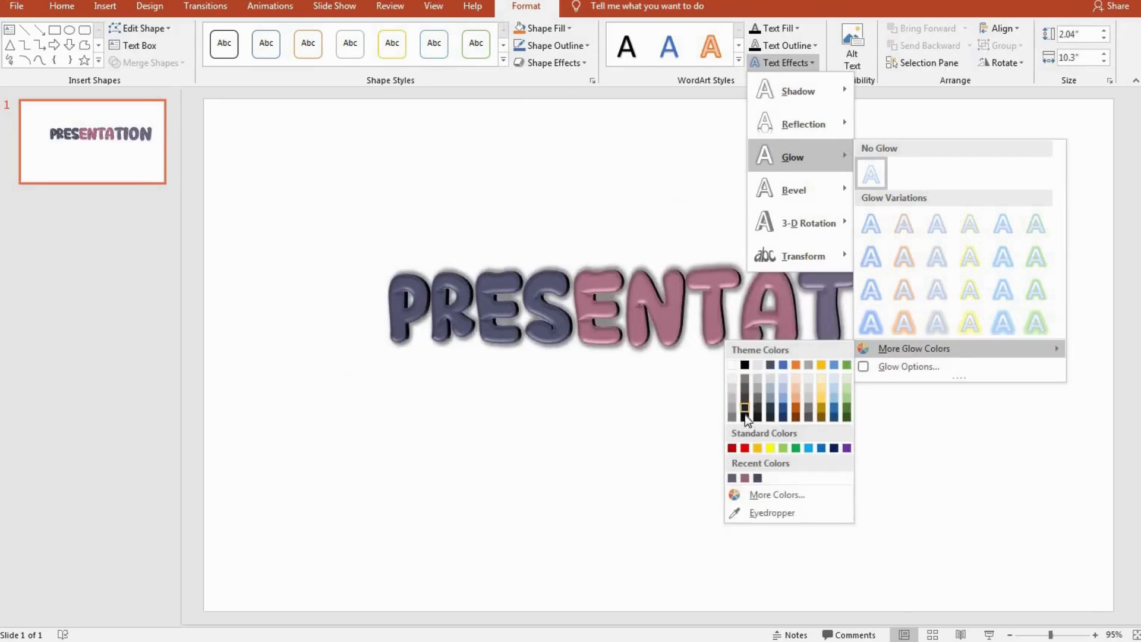
mouse_move(792, 156)
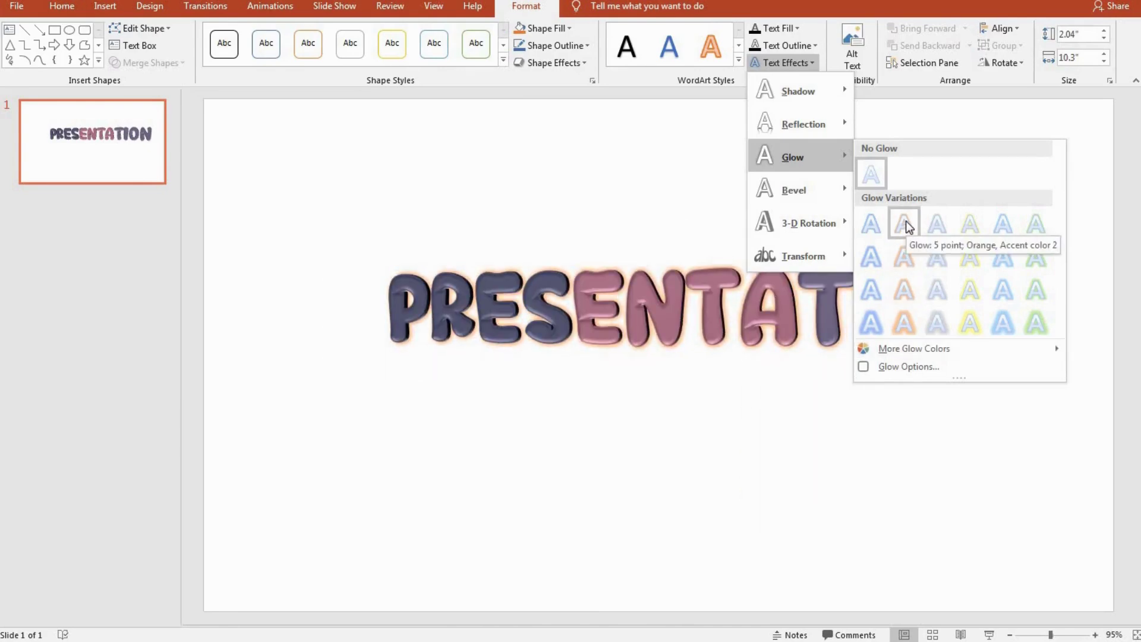
click(905, 222)
click(815, 175)
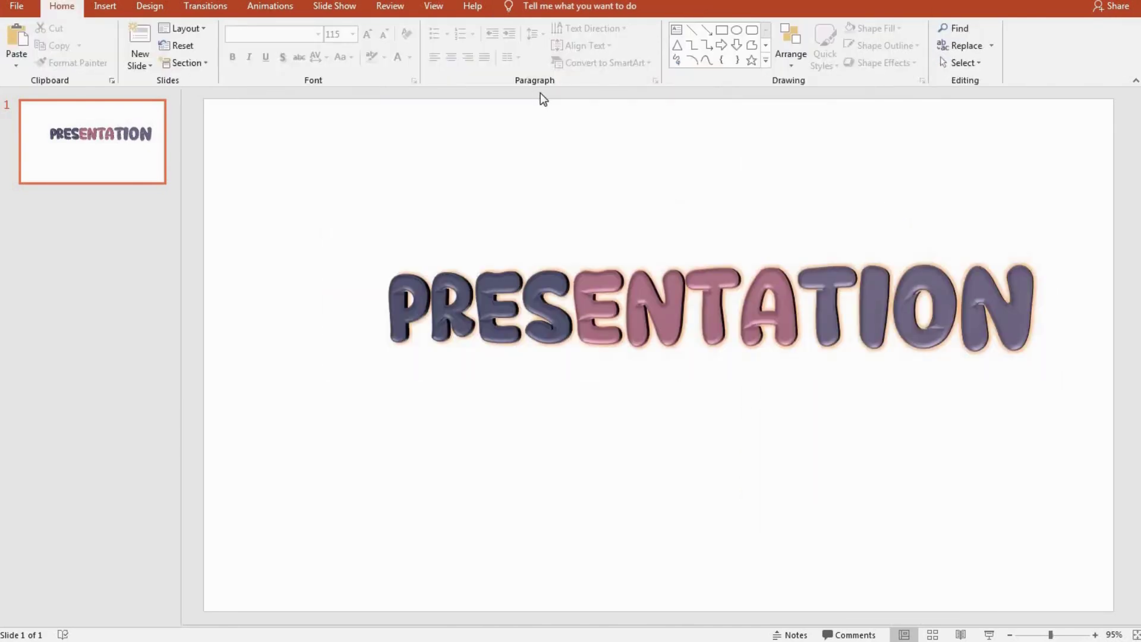
Step: Warp PRESENTATION into a wavy curve, resize it from the corner, and shift it left
click(600, 300)
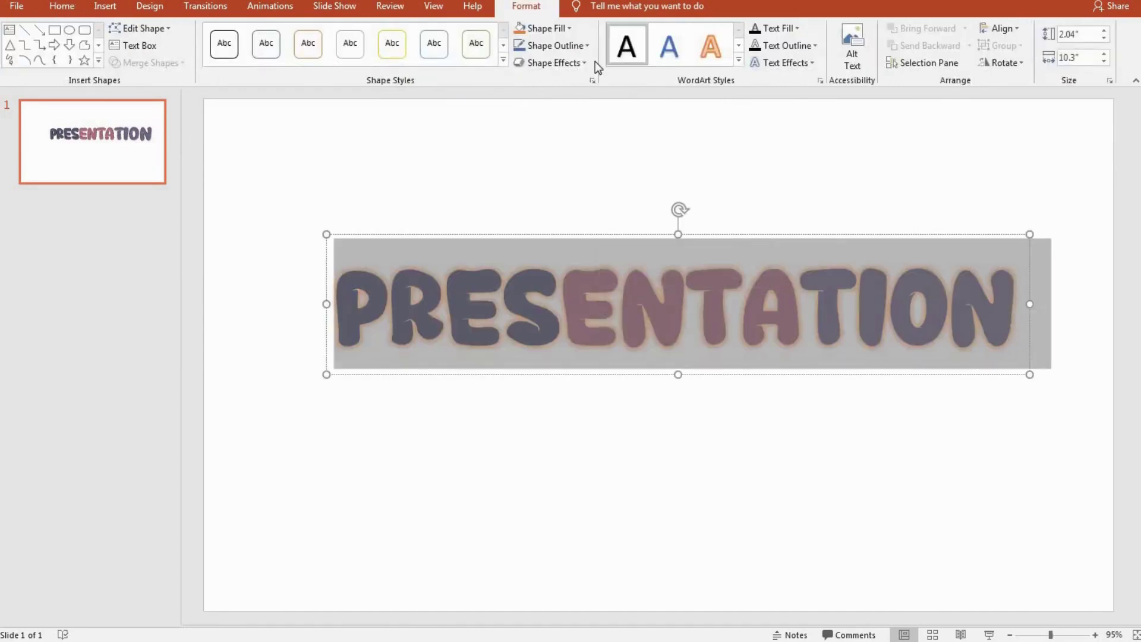
click(781, 63)
click(915, 395)
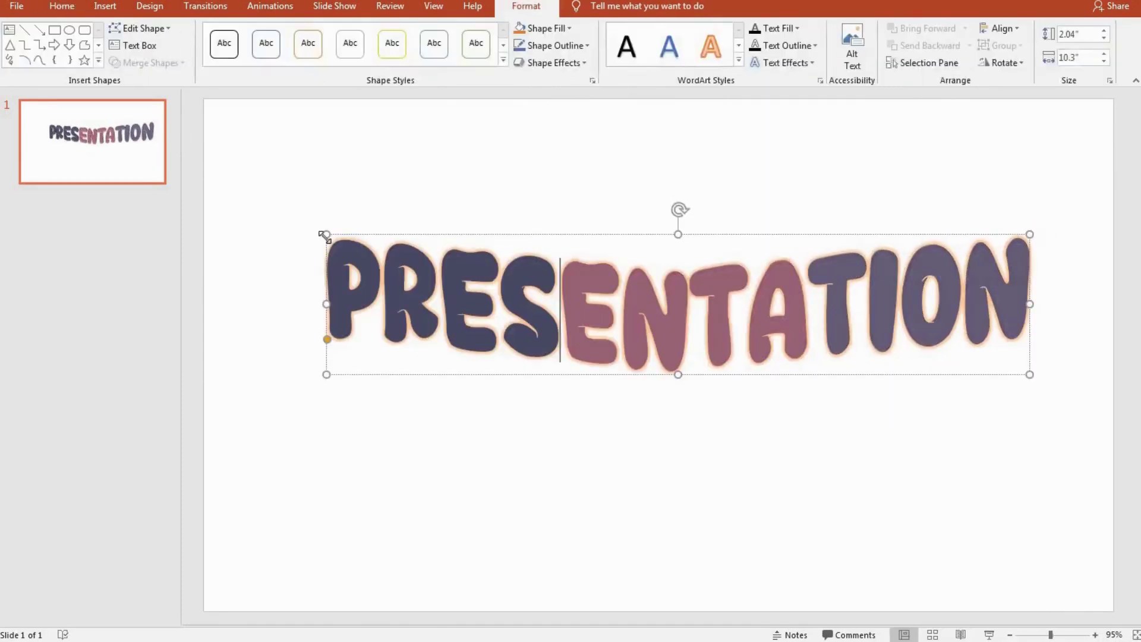
drag(324, 236, 383, 266)
click(597, 449)
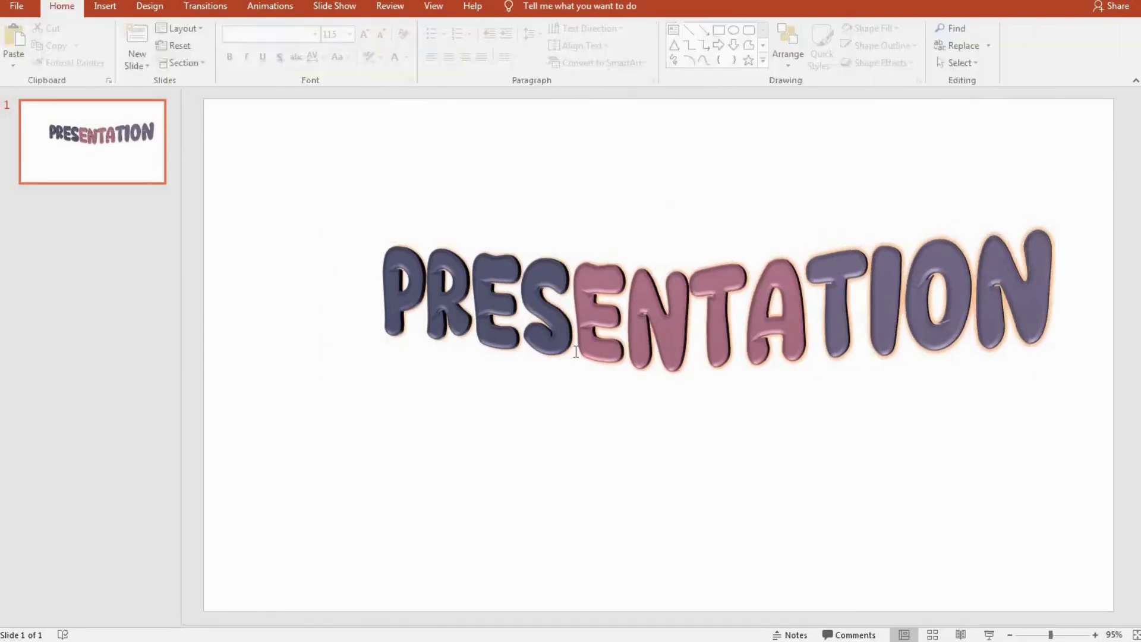
drag(504, 235, 481, 235)
click(705, 465)
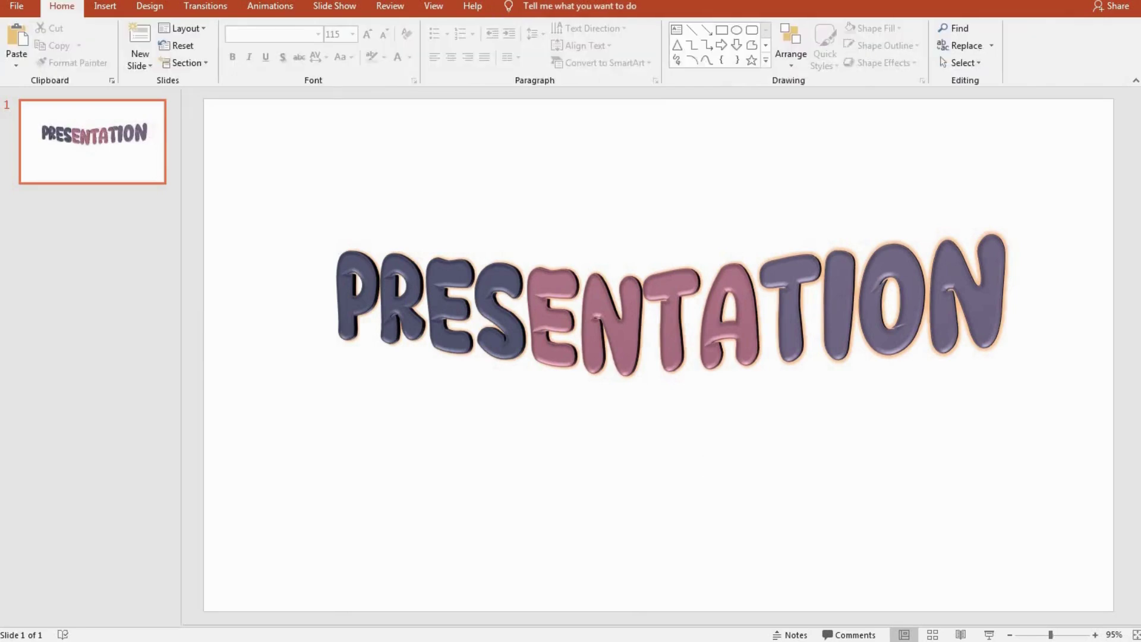
Step: Reopen the glow options for PRESENTATION and close them unchanged
double_click(621, 332)
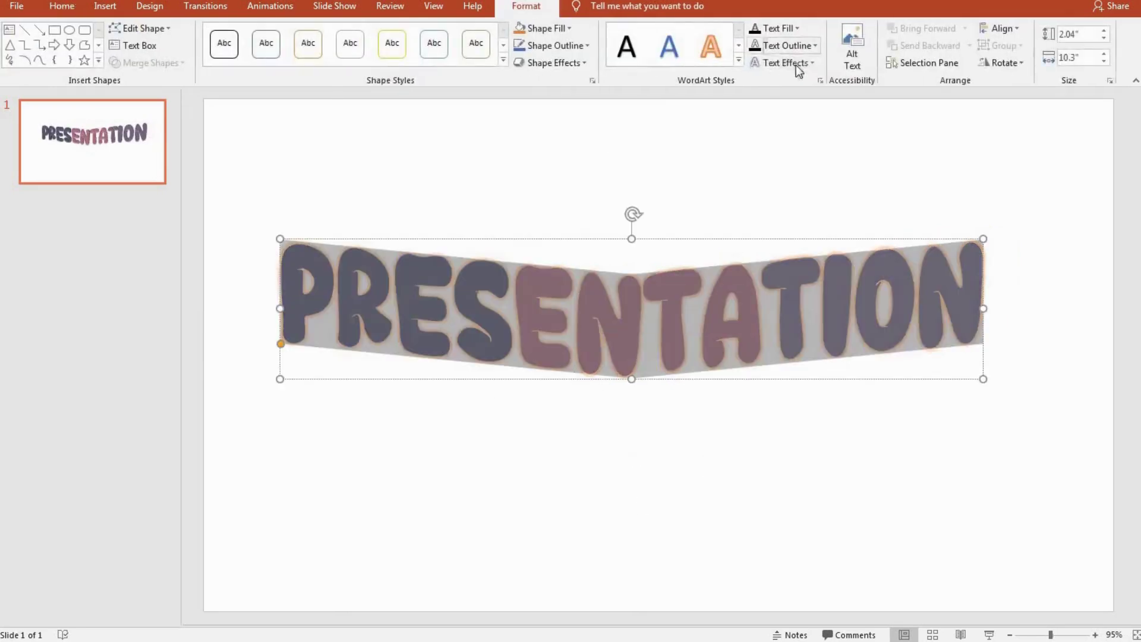
click(795, 63)
click(804, 511)
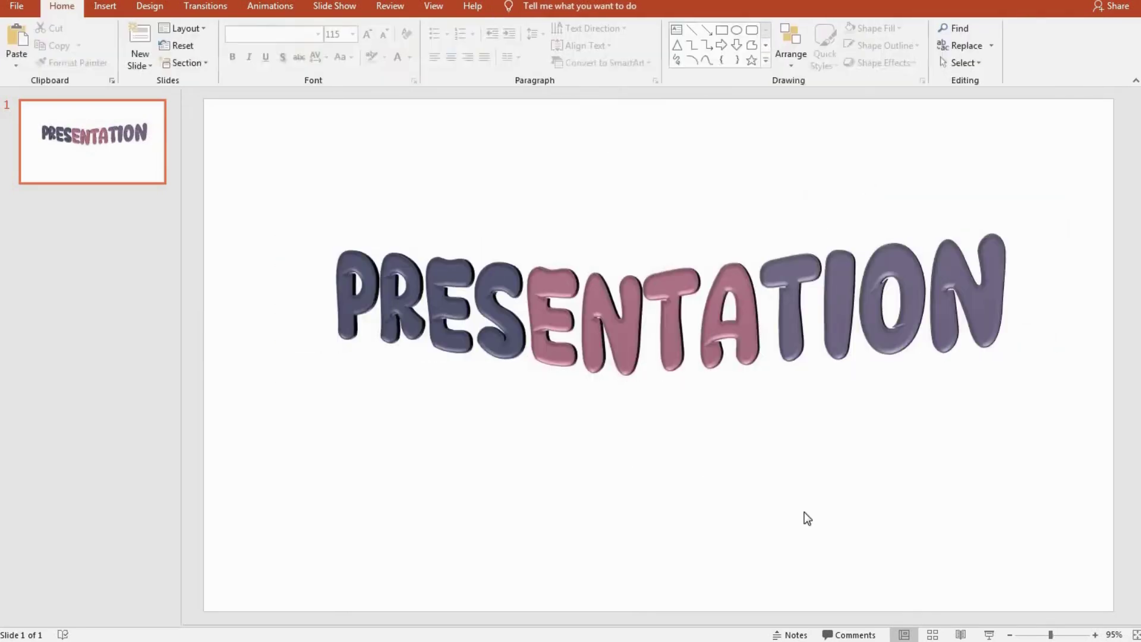
Step: Draw a rounded rectangle below the title and shape it into a small pill
click(105, 6)
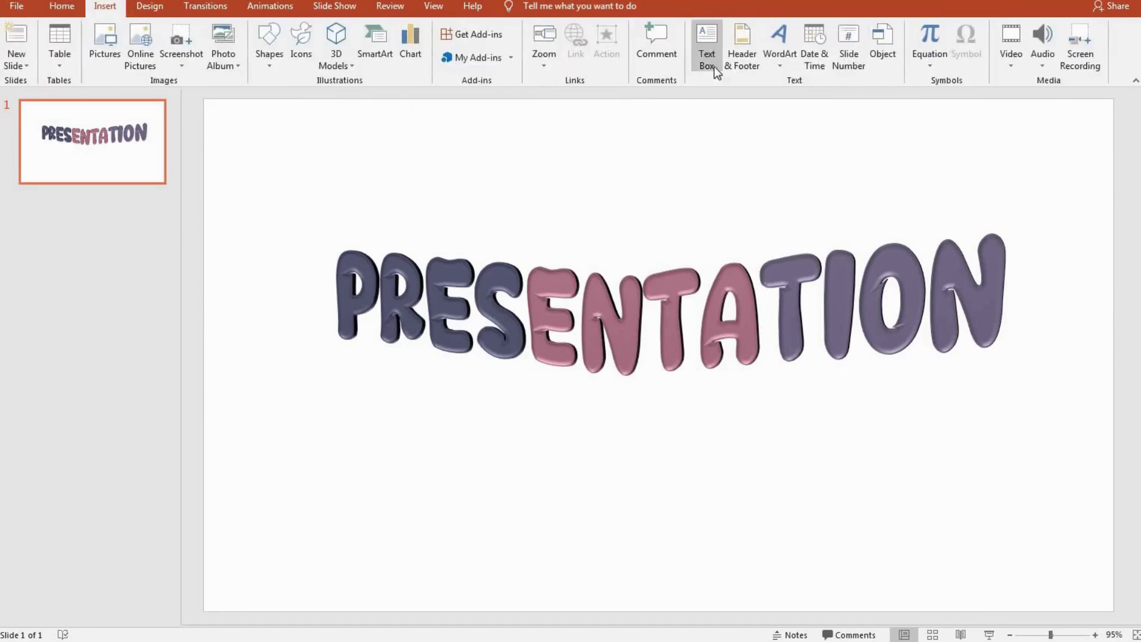
click(281, 56)
click(277, 176)
mouse_move(481, 394)
mouse_down()
mouse_move(660, 458)
mouse_move(739, 426)
mouse_up()
drag(591, 394, 615, 394)
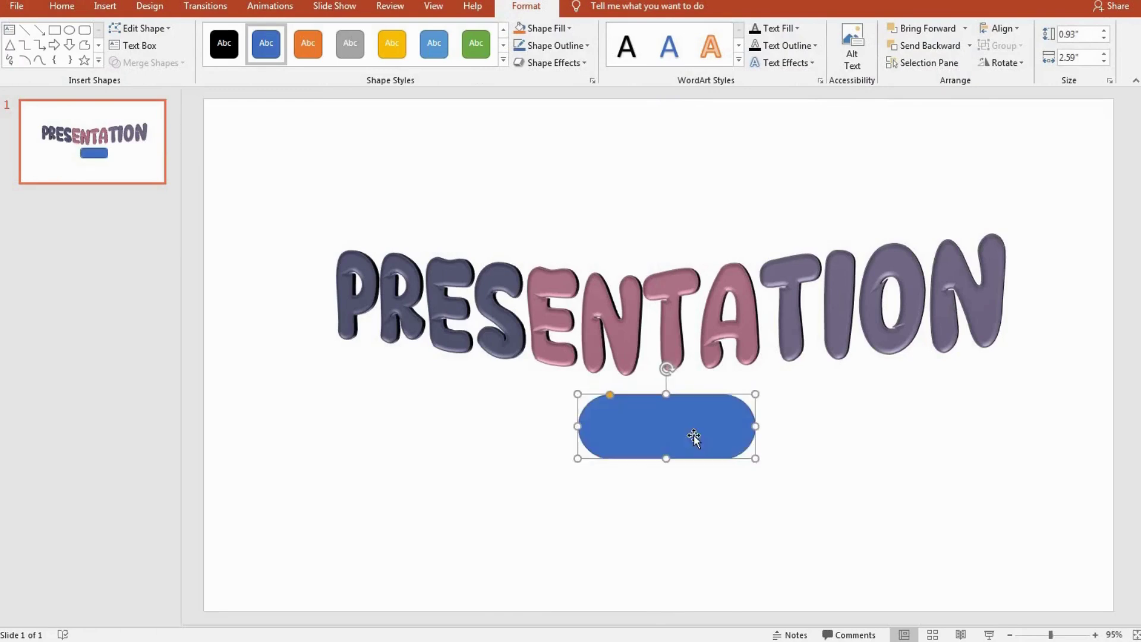
mouse_move(757, 461)
mouse_down()
mouse_move(740, 447)
mouse_move(709, 448)
mouse_up()
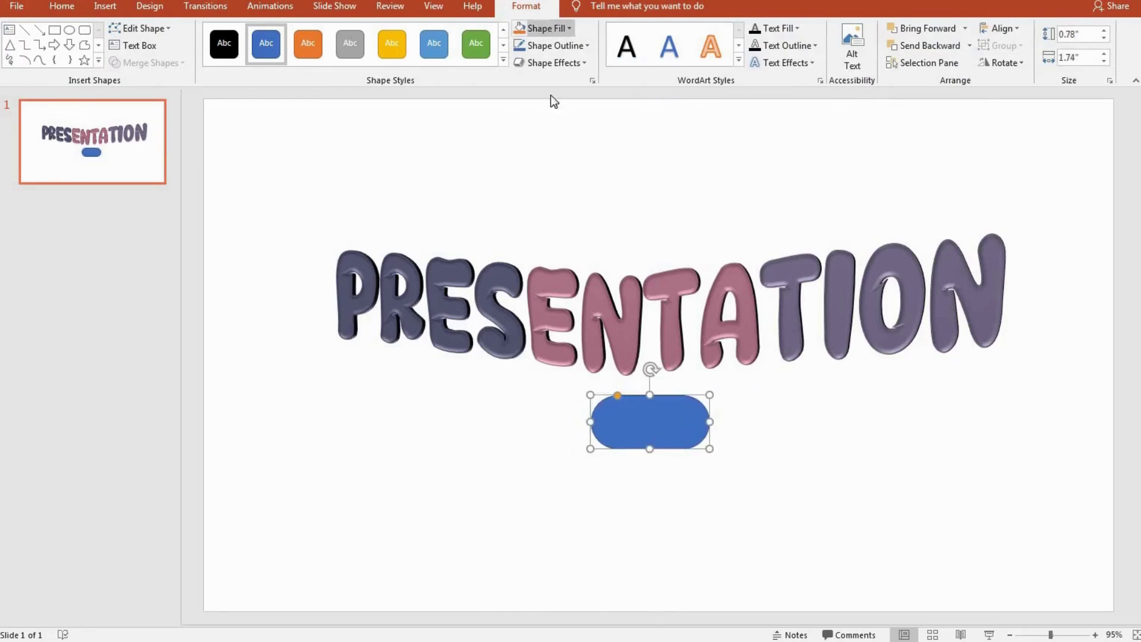
Step: Fill the pill mauve-pink and apply the Preset 6 soft 3-D effect
click(545, 27)
click(532, 172)
click(552, 62)
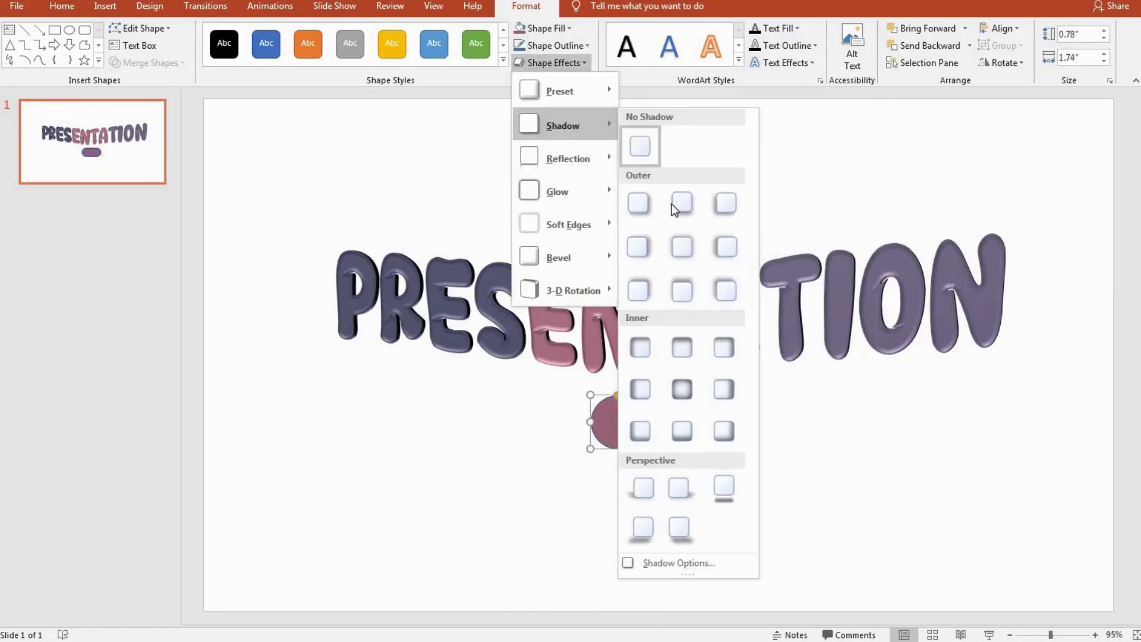
mouse_move(562, 91)
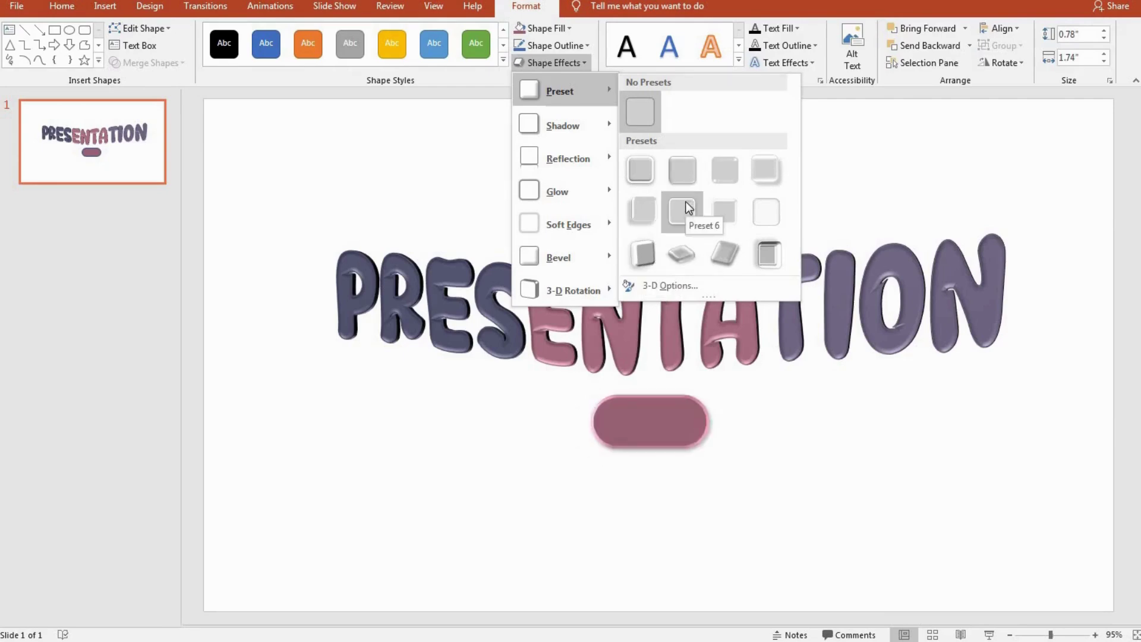
click(683, 214)
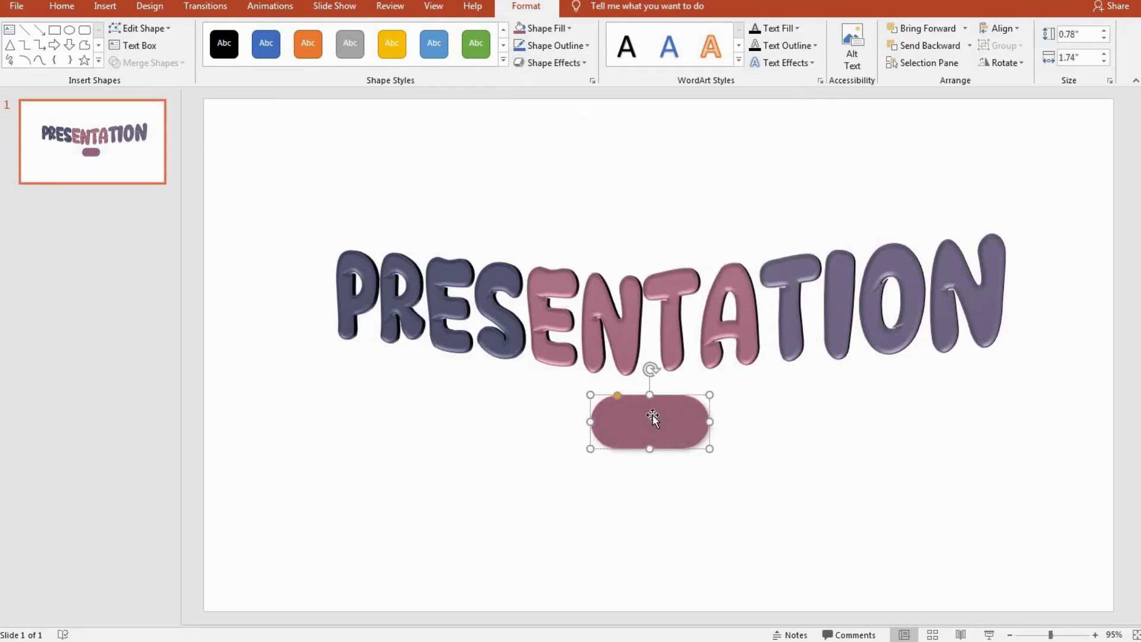
Step: Format the pill's START text in Cocola at size 20, matching the title typeface
click(63, 7)
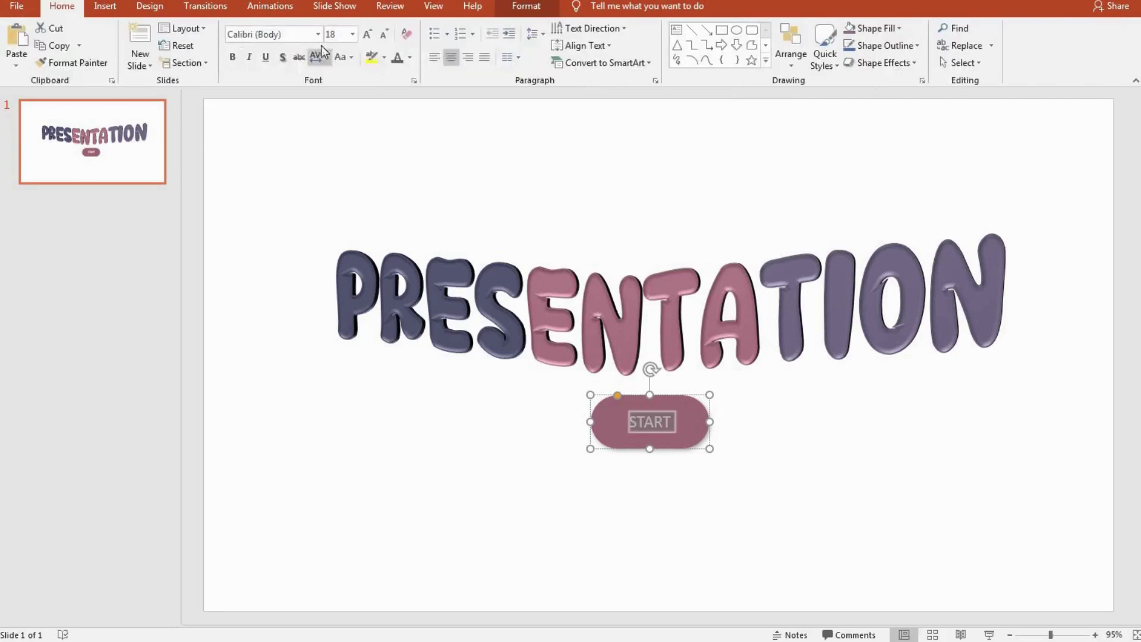
click(318, 34)
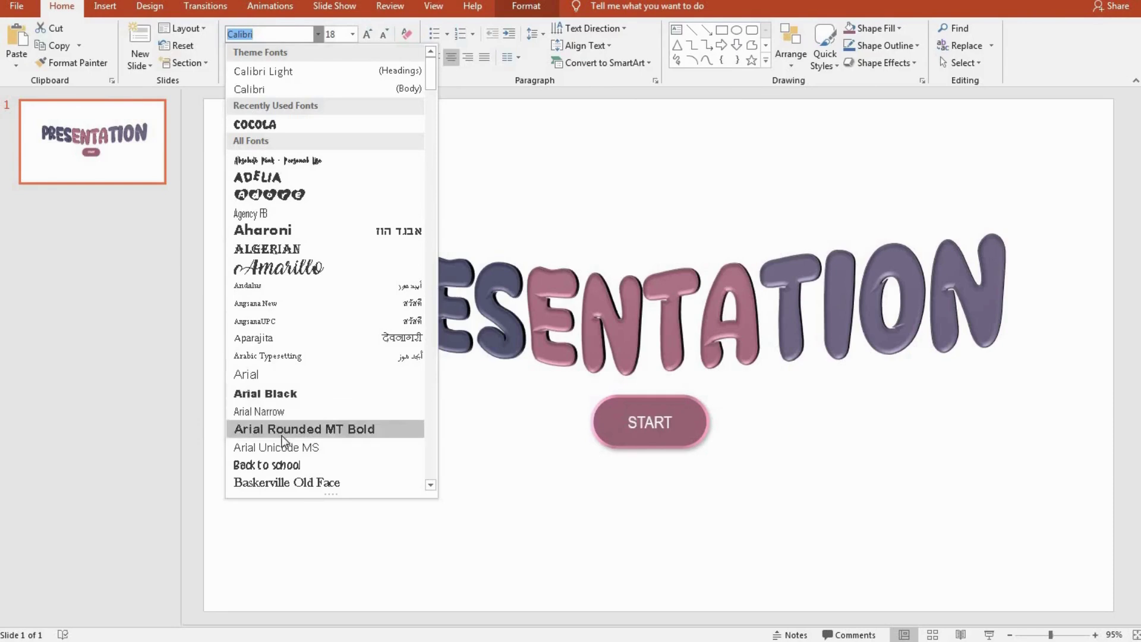
scroll(262, 458, down, 3)
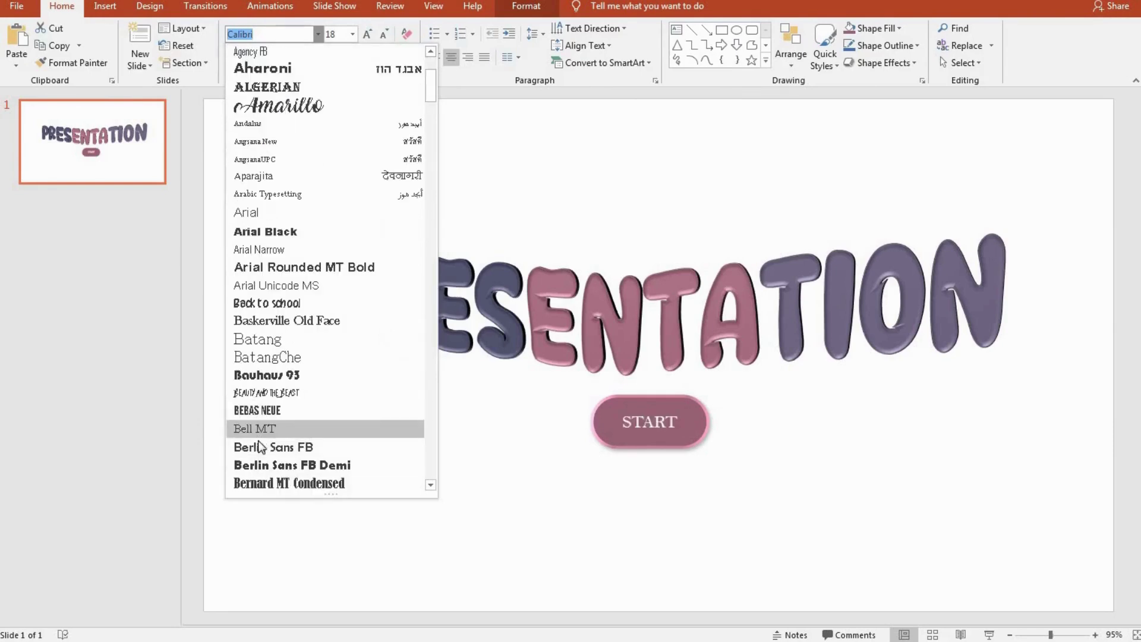
scroll(260, 457, down, 2)
scroll(251, 416, down, 1)
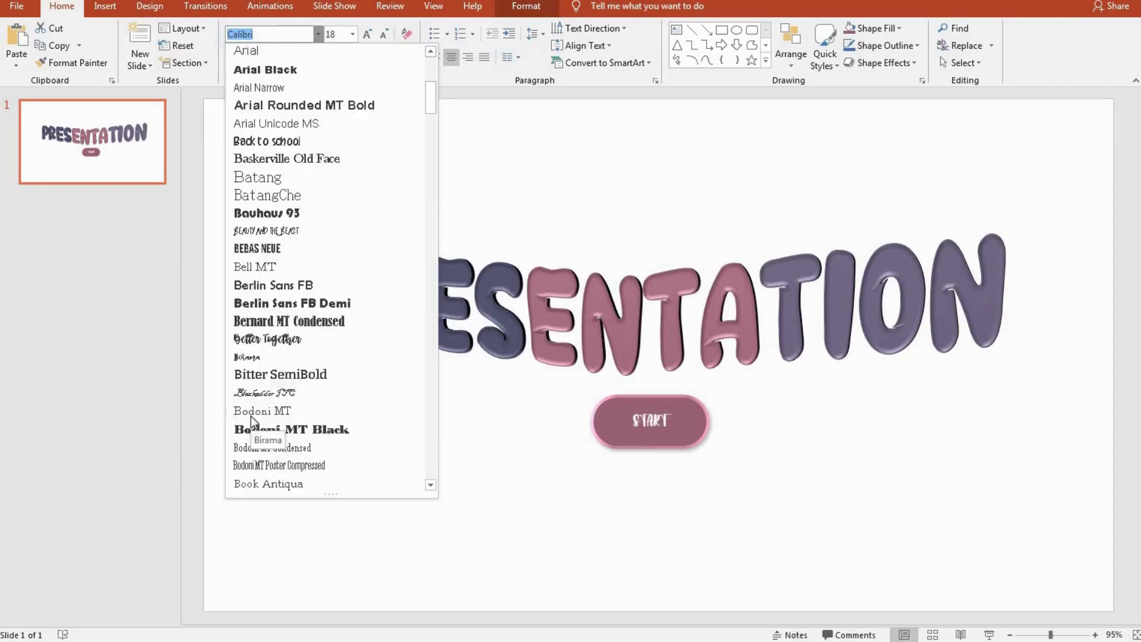
scroll(291, 434, down, 3)
scroll(292, 434, down, 2)
scroll(296, 436, down, 1)
scroll(297, 434, down, 3)
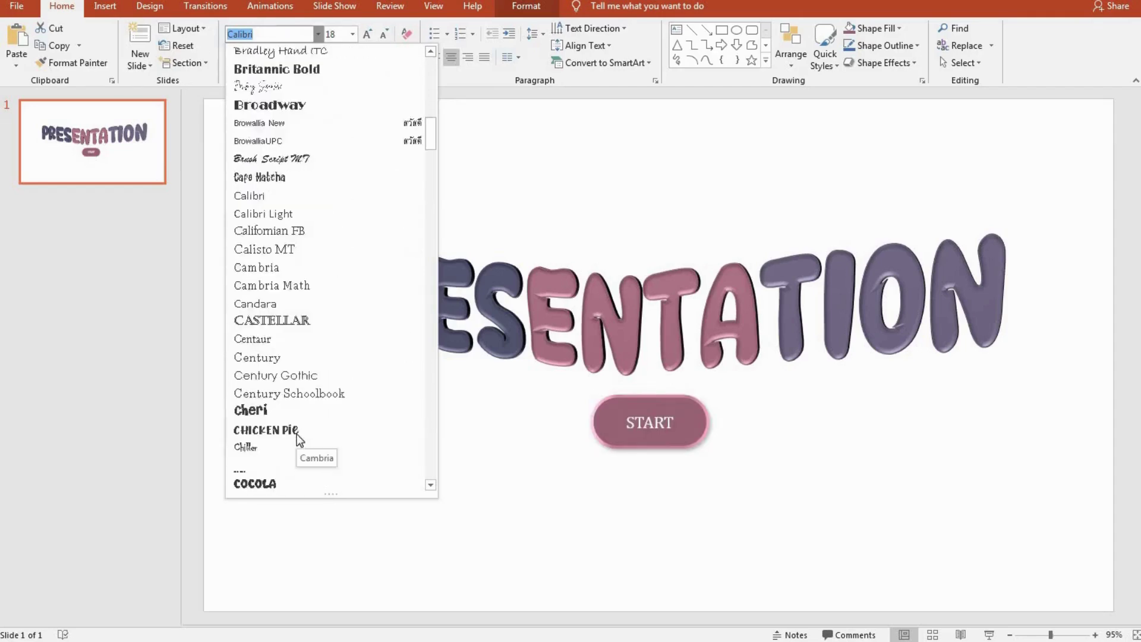
scroll(274, 431, down, 1)
click(270, 429)
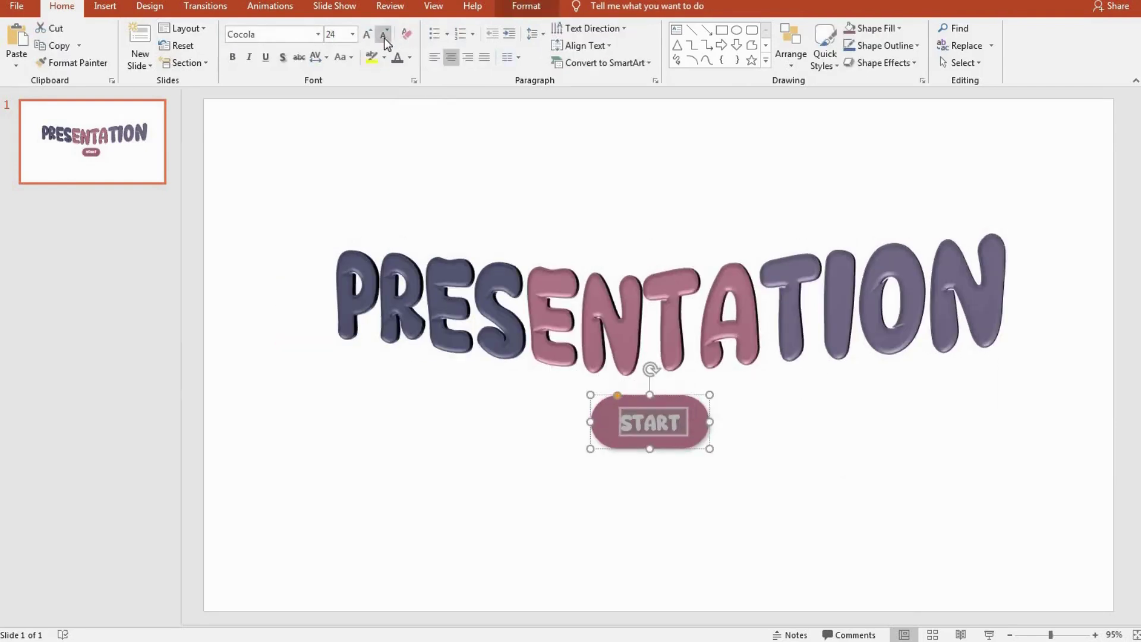
click(409, 57)
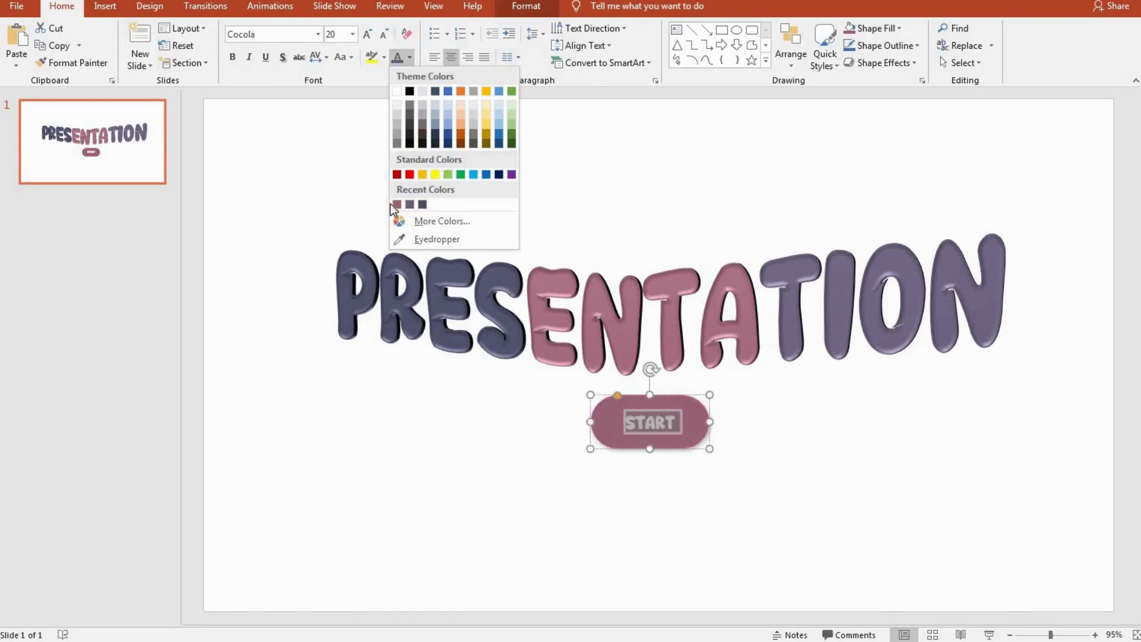
Step: Deselect the START pill and add a blank slide 2
click(411, 145)
key(Escape)
click(139, 59)
click(196, 244)
Step: Draw a rectangle on slide 2 and duplicate it into three evenly spaced rectangles
click(104, 6)
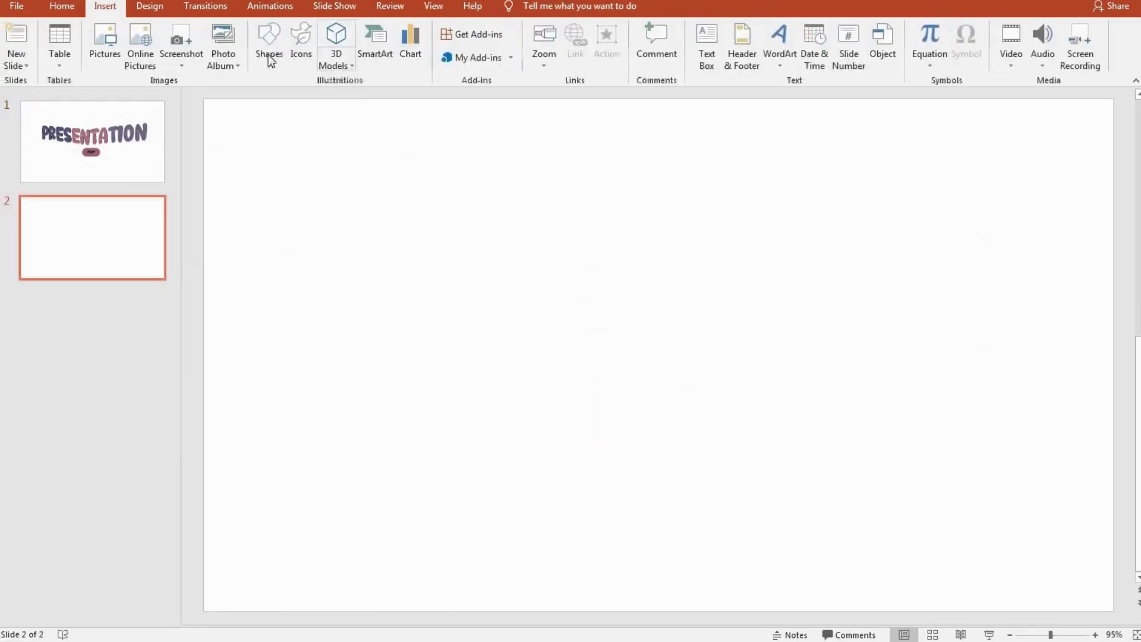
click(270, 48)
click(314, 97)
mouse_move(276, 296)
mouse_down()
mouse_move(462, 485)
mouse_move(491, 485)
mouse_up()
mouse_move(401, 424)
mouse_down()
mouse_move(727, 425)
mouse_move(688, 427)
mouse_up()
key(ctrl+d)
drag(945, 356, 919, 365)
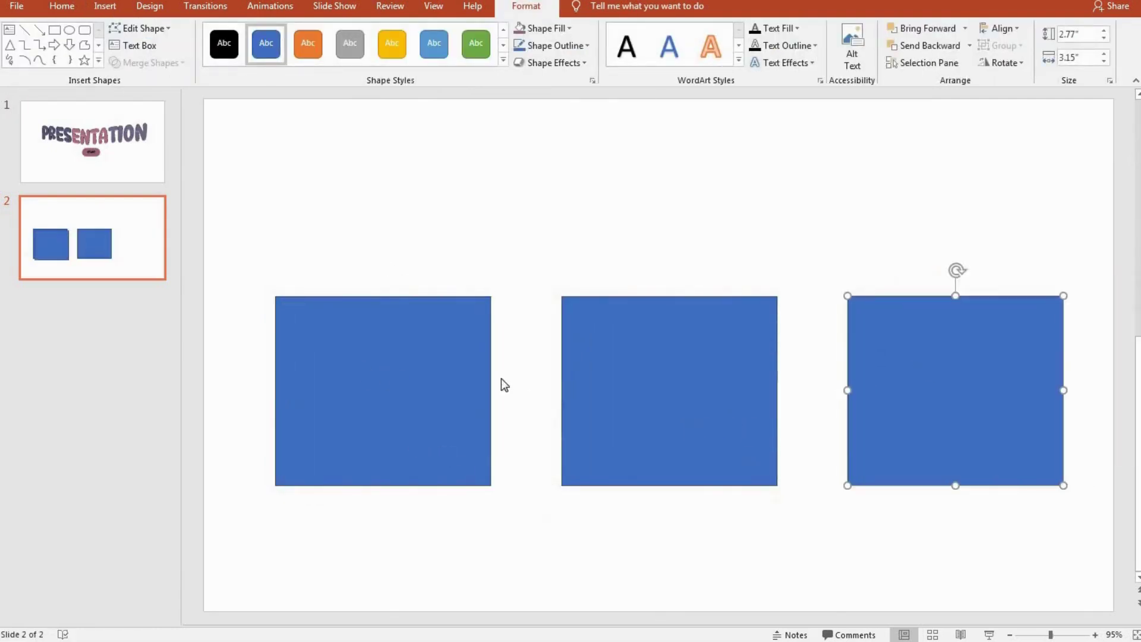
shift+click(485, 383)
shift+click(669, 372)
drag(670, 372, 659, 372)
Step: Fill the rectangles dark navy, purple-grey and mauve from left to right
click(372, 368)
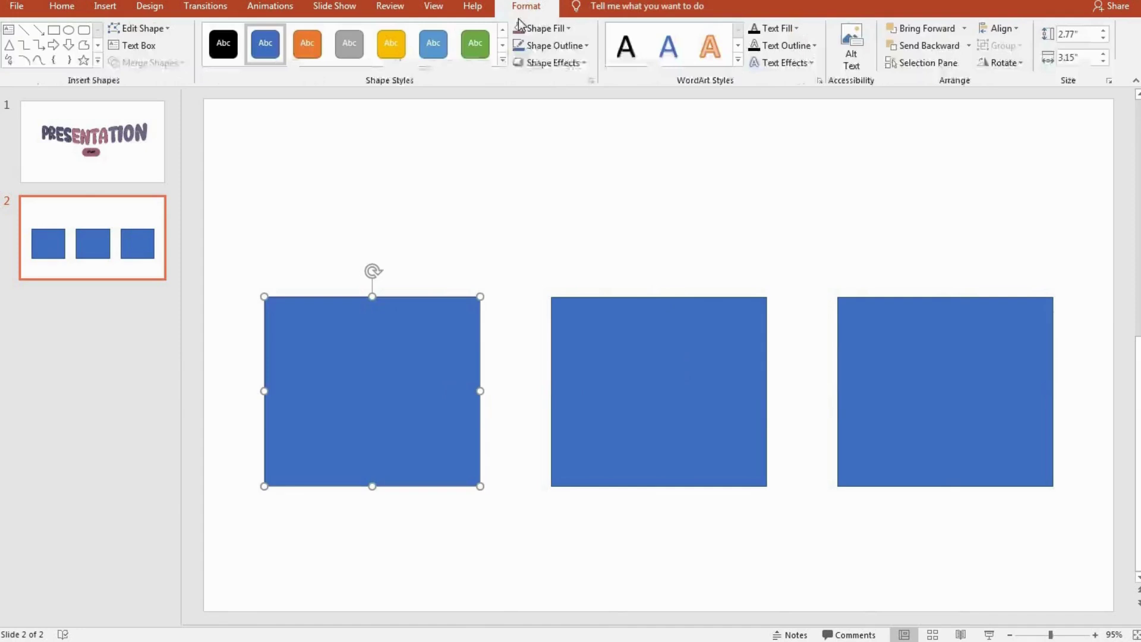
click(542, 28)
click(519, 175)
click(555, 45)
click(549, 208)
click(658, 356)
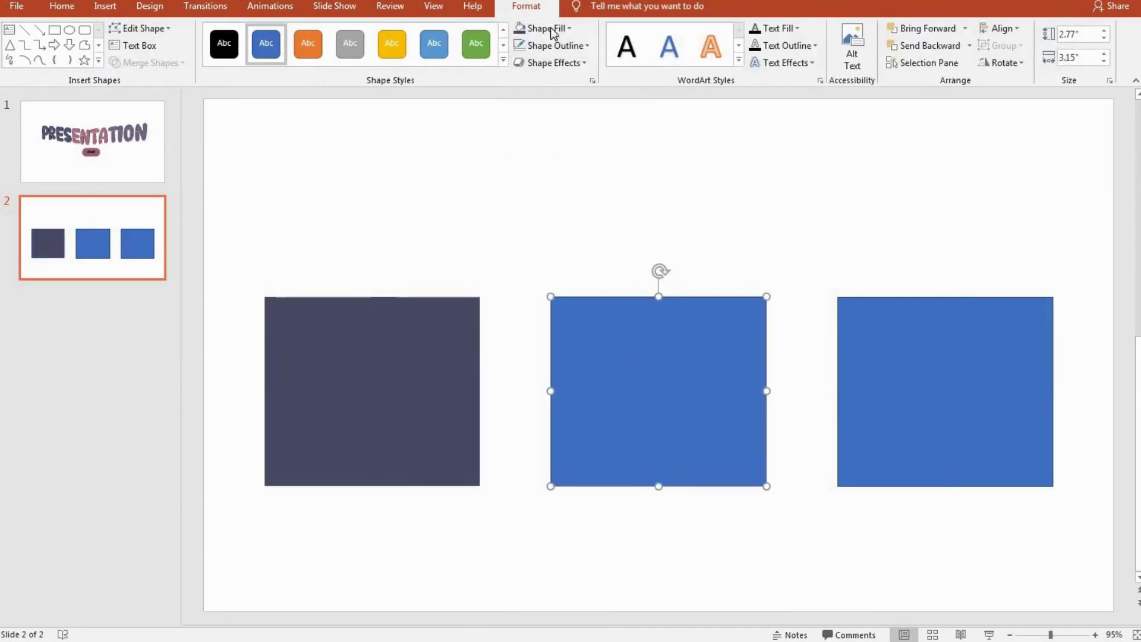
click(542, 28)
click(541, 176)
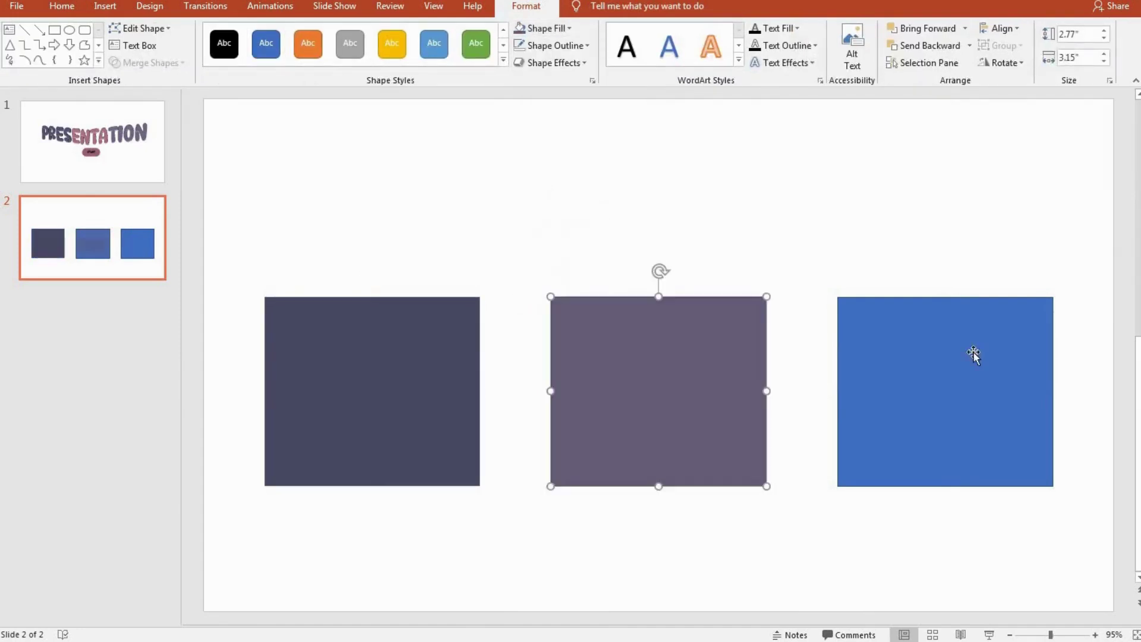
click(971, 355)
click(543, 28)
click(545, 175)
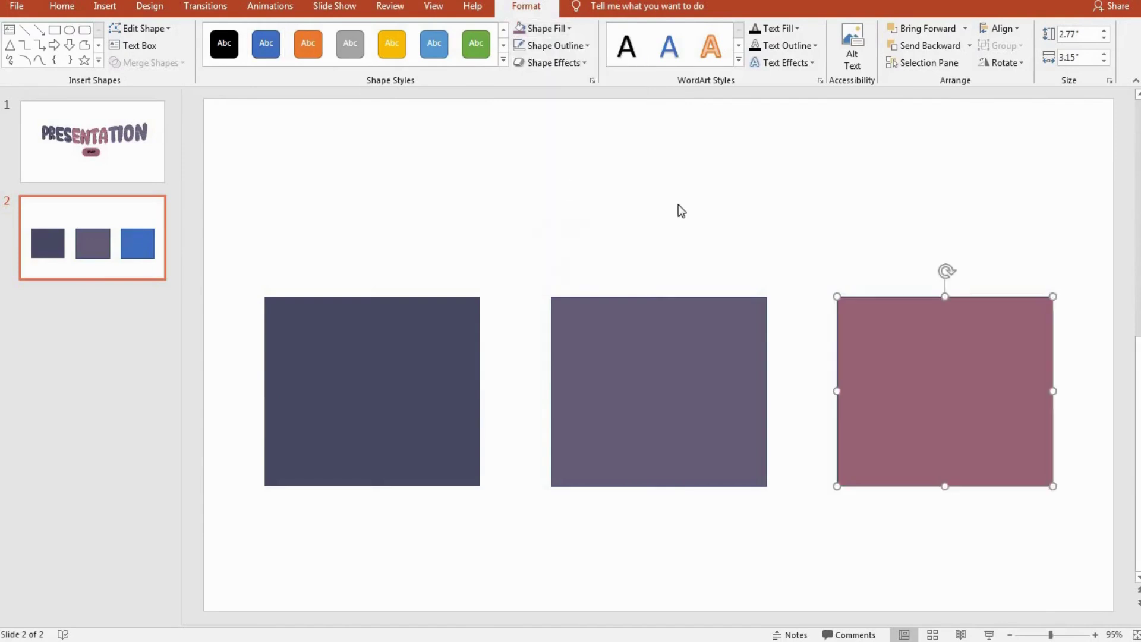
click(612, 176)
click(112, 9)
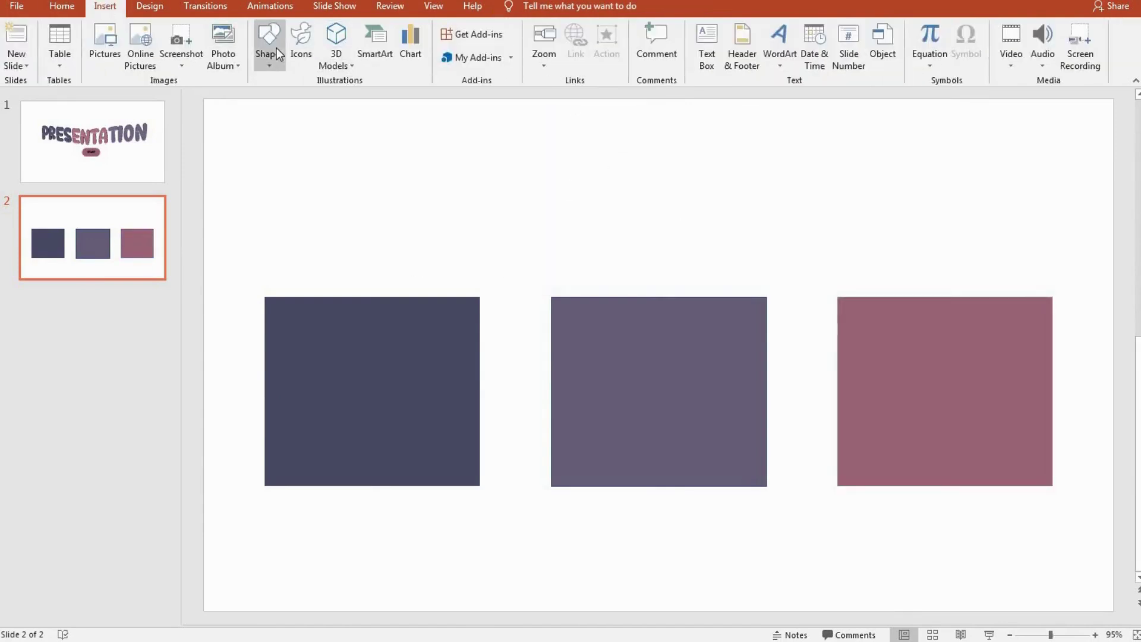
Step: Draw a rounded rectangle in the first square with no fill and a white 1½ pt outline
click(268, 56)
click(337, 97)
drag(292, 316, 437, 463)
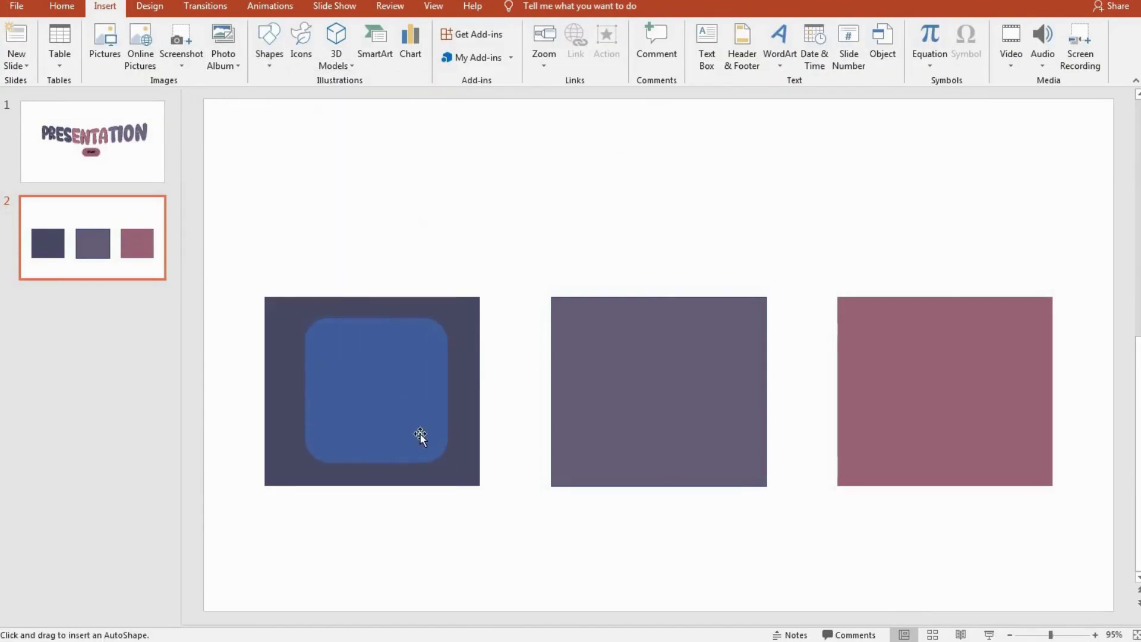
click(552, 45)
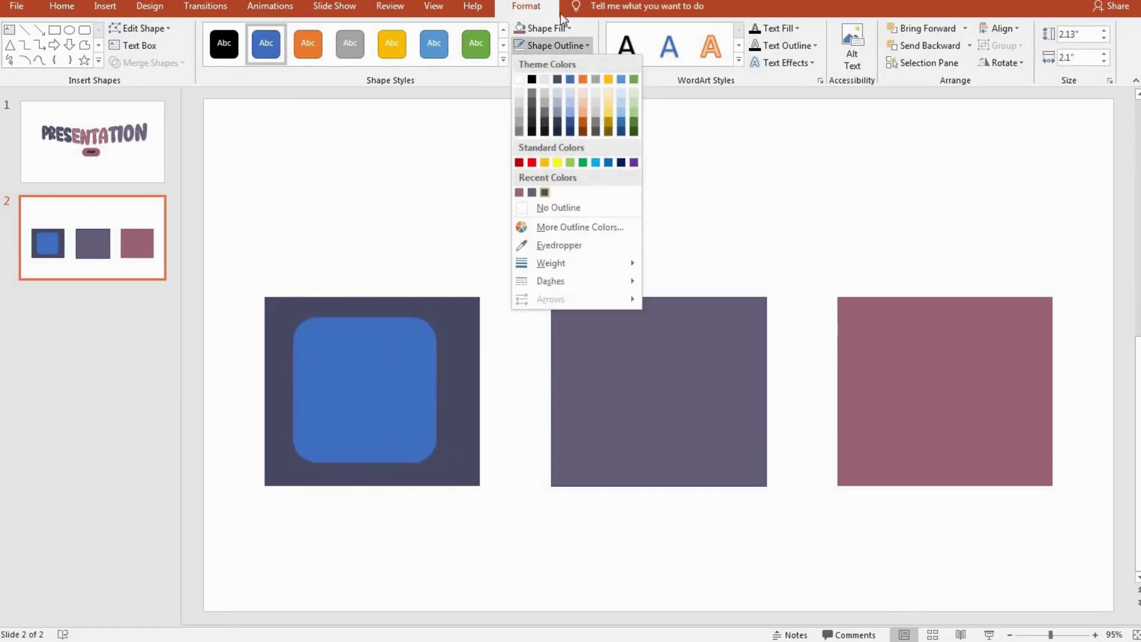
click(542, 28)
click(543, 191)
click(553, 45)
click(517, 77)
click(553, 45)
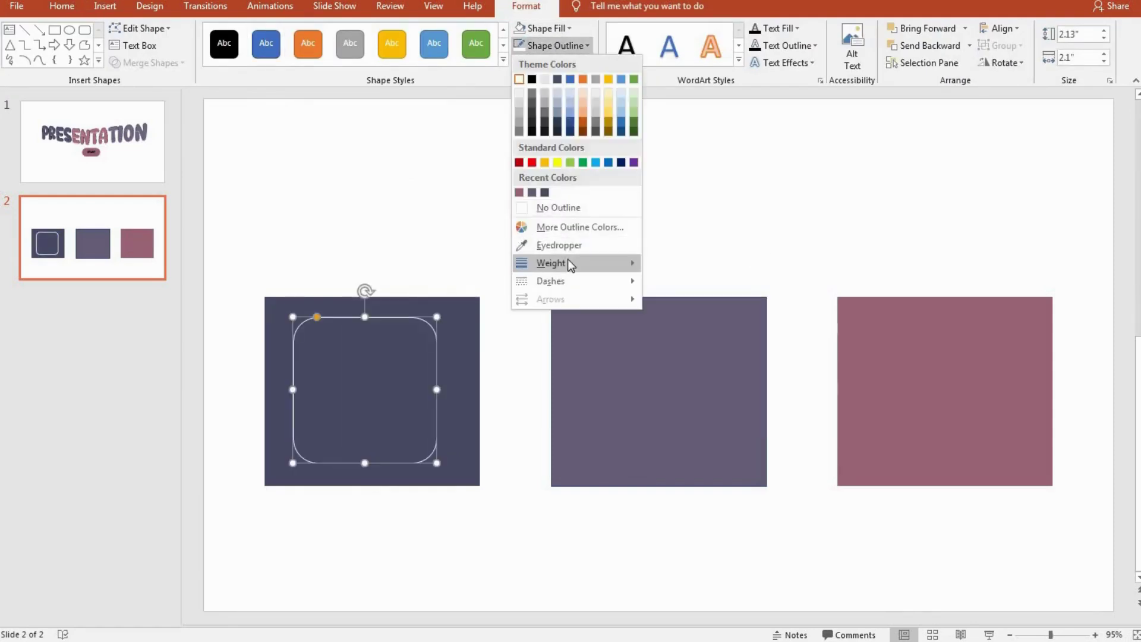
click(693, 330)
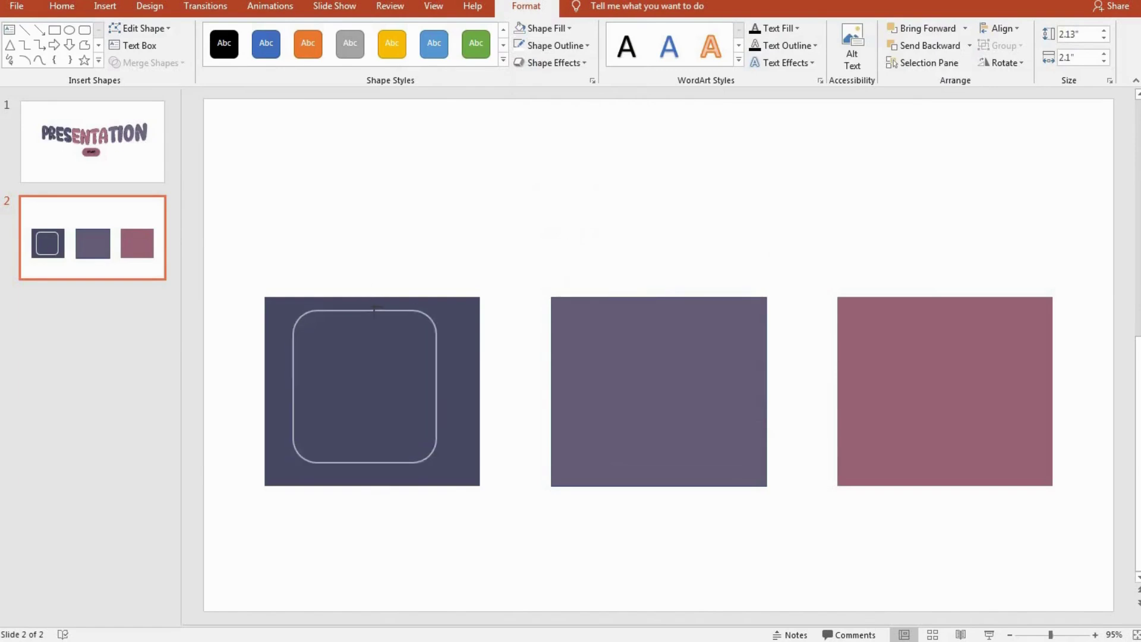
Step: Widen the rounded outline and copy it onto the middle and right squares
drag(437, 383, 465, 383)
drag(292, 383, 278, 382)
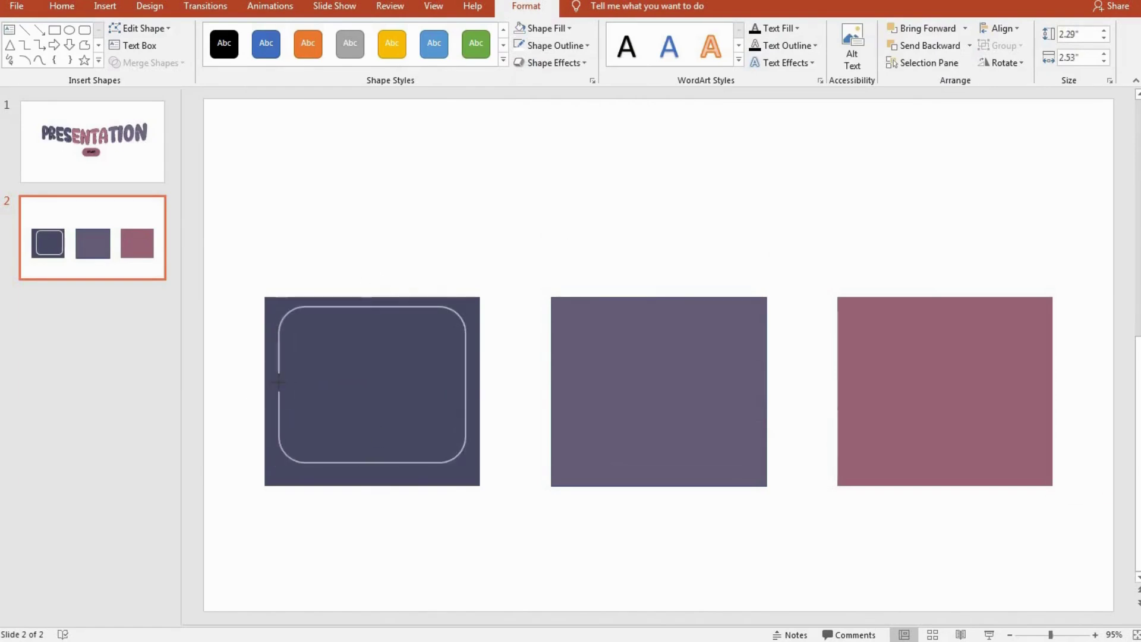
click(508, 262)
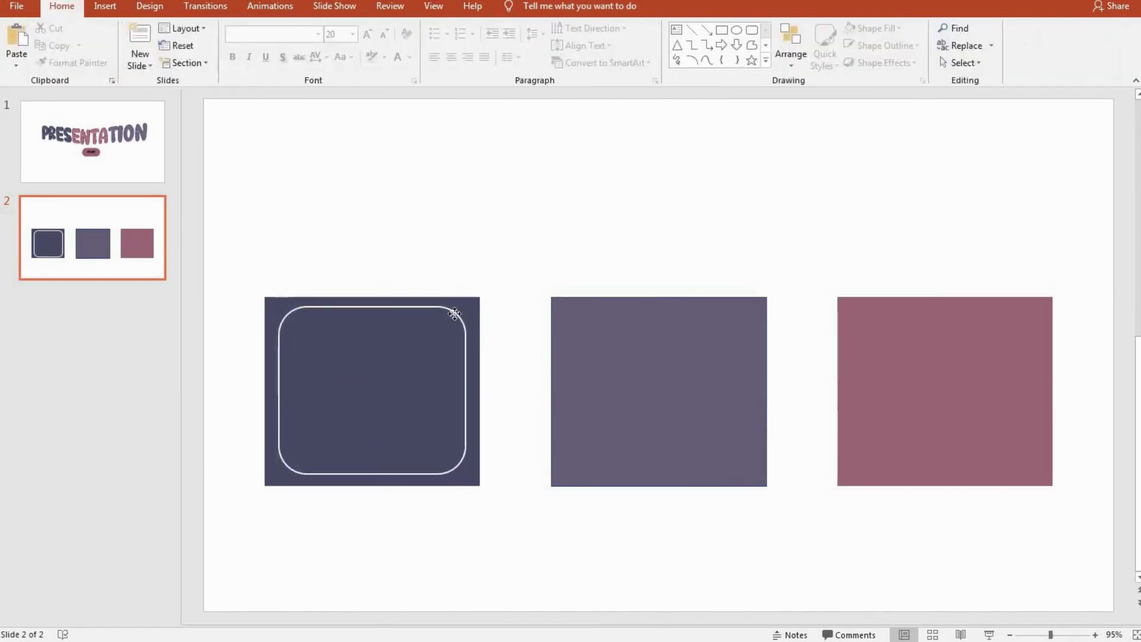
drag(453, 315, 743, 318)
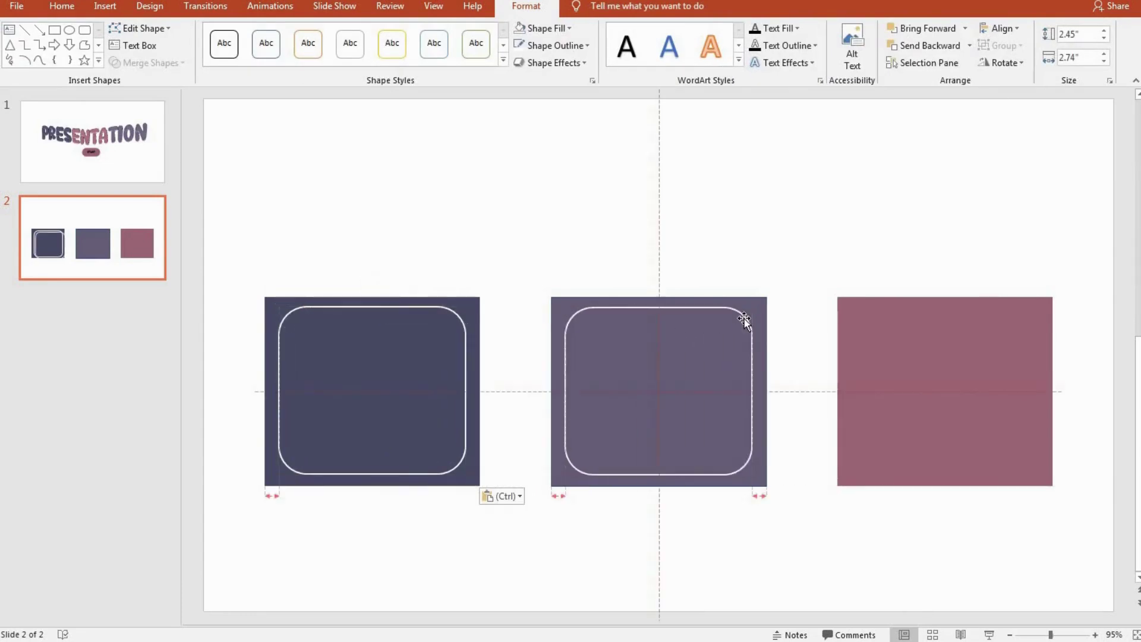
click(644, 223)
drag(440, 310, 1013, 313)
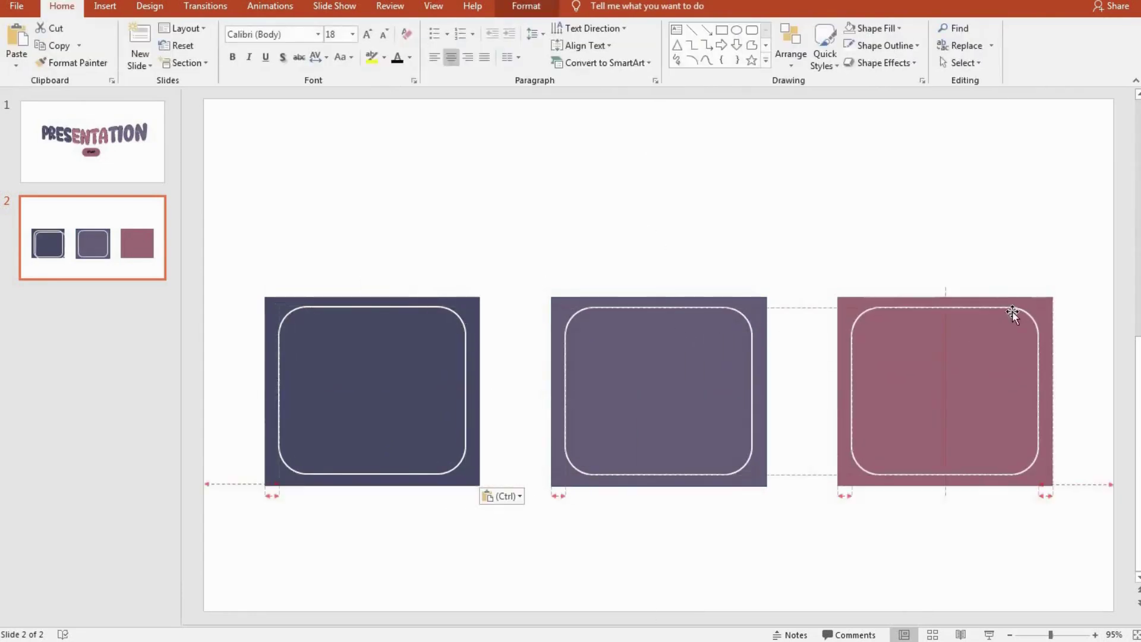
click(641, 201)
click(105, 7)
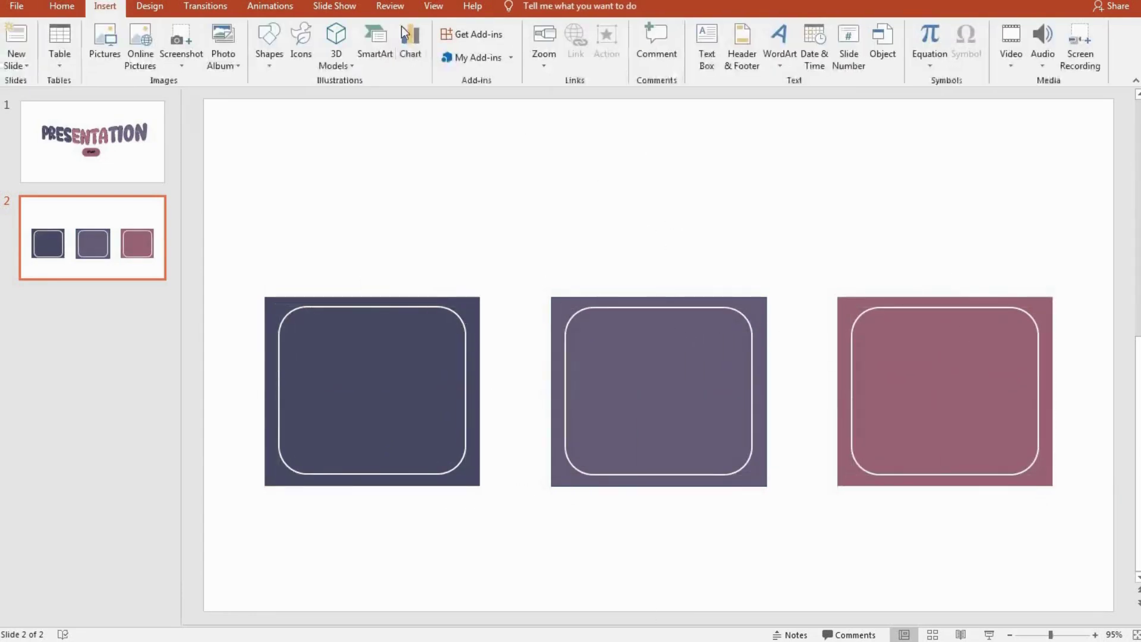
Step: Add a 'lorem ipsum' text box above the squares in a large script font, nudged up and right
click(429, 171)
text(SUBTITLE)
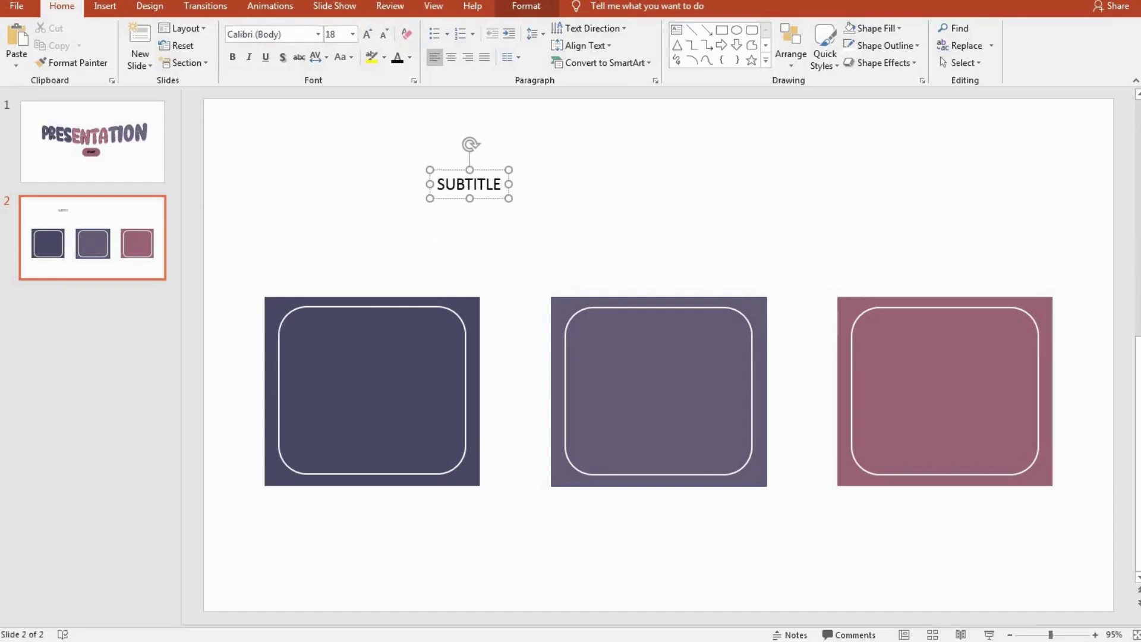
key(ctrl+a)
text(L)
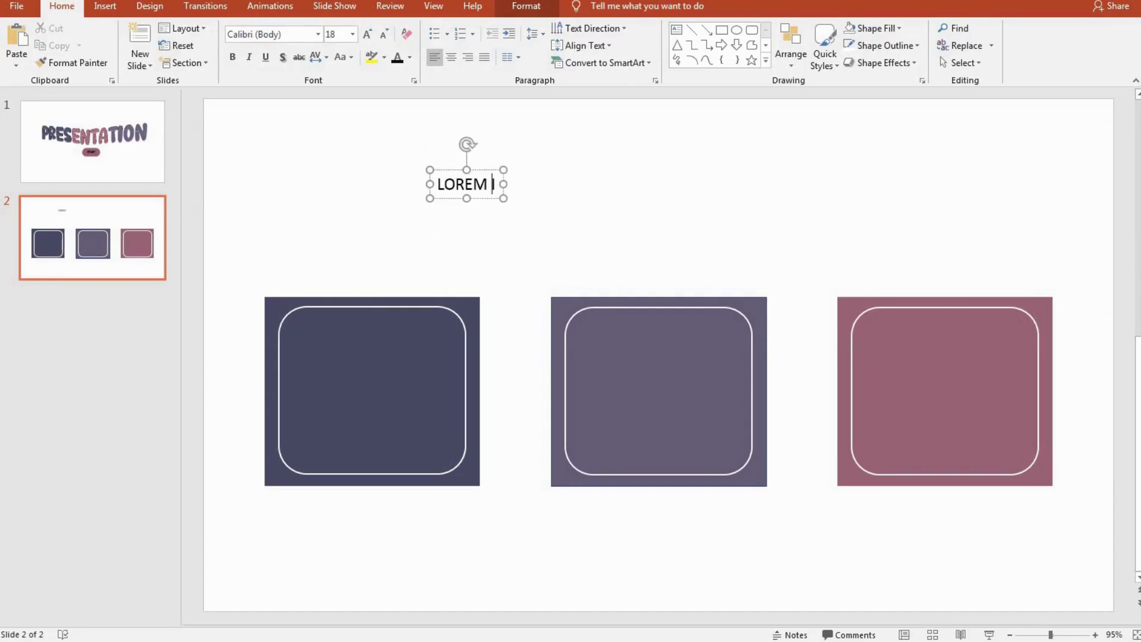
text(IPSUM)
click(312, 34)
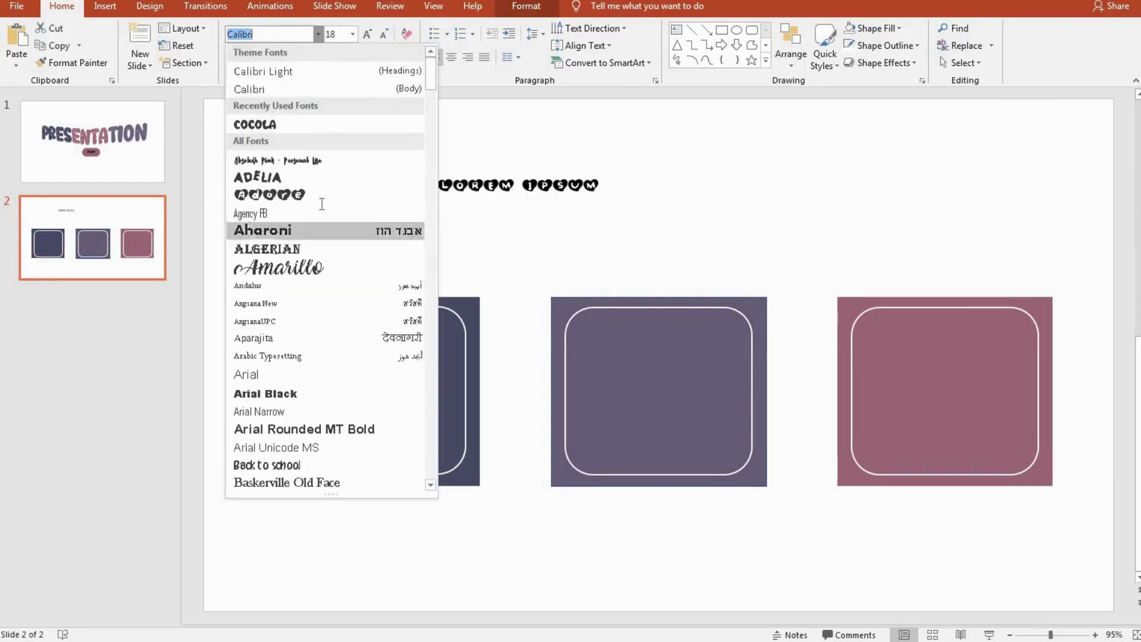
click(268, 229)
mouse_move(684, 153)
mouse_down()
mouse_move(652, 159)
mouse_move(638, 132)
mouse_up()
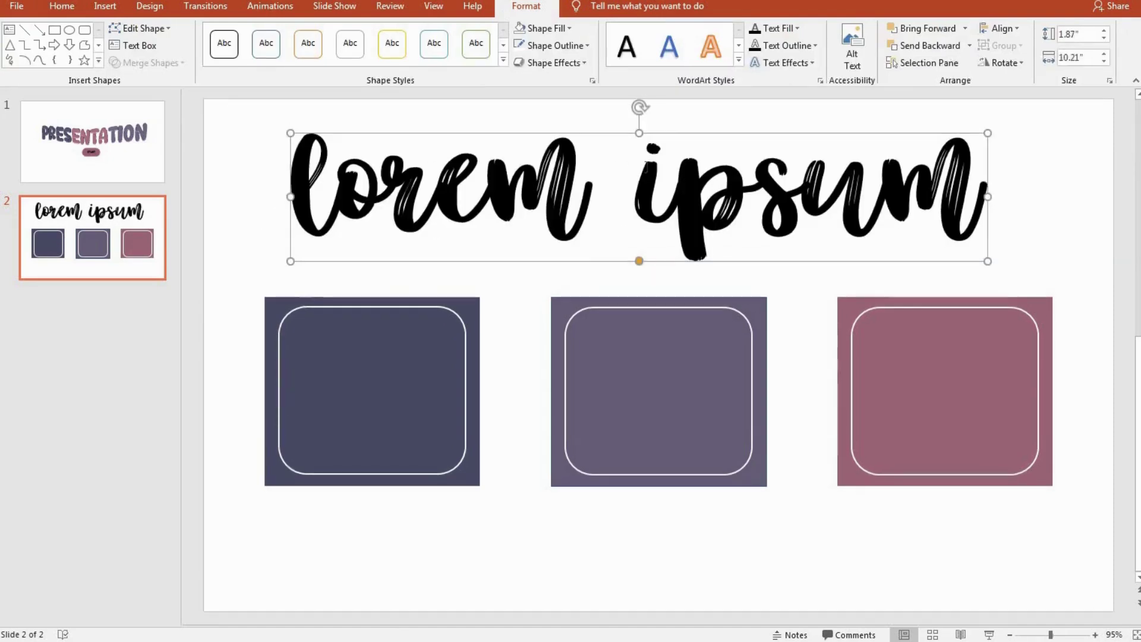
Step: Make the title text grey with No Outline and apply a bevel effect
key(ctrl+a)
click(545, 28)
click(772, 28)
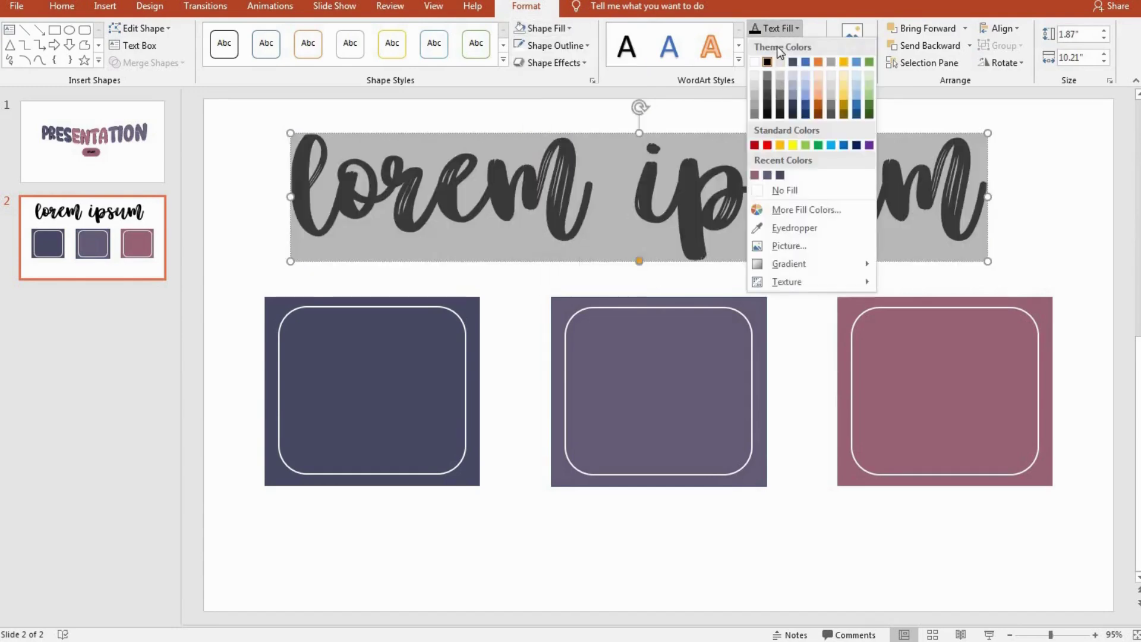
click(773, 80)
click(773, 47)
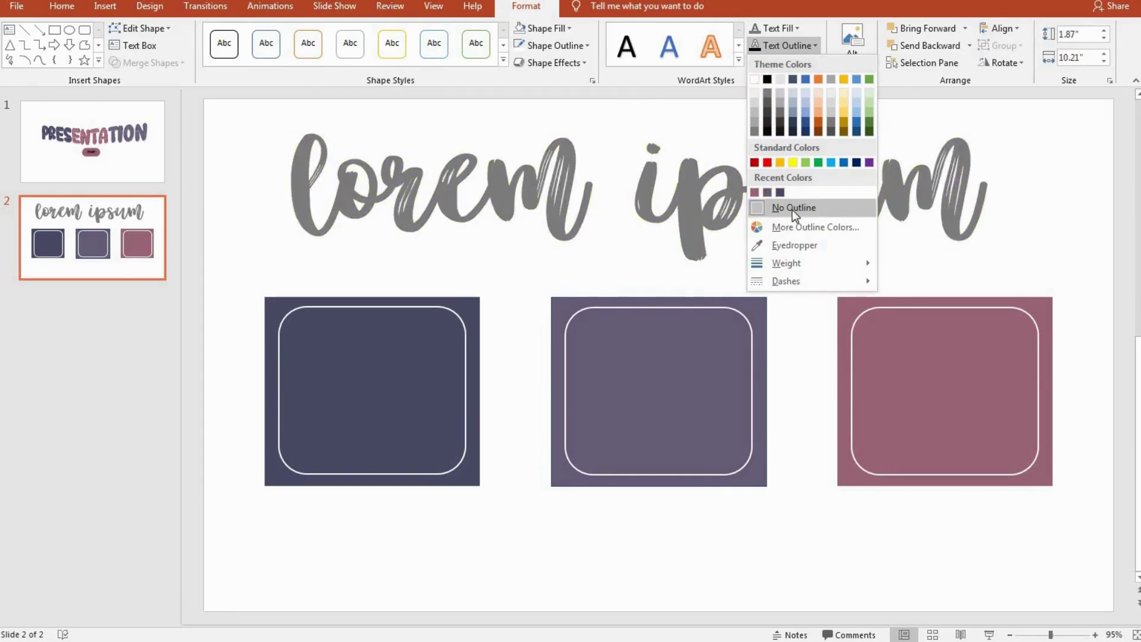
click(793, 207)
click(783, 62)
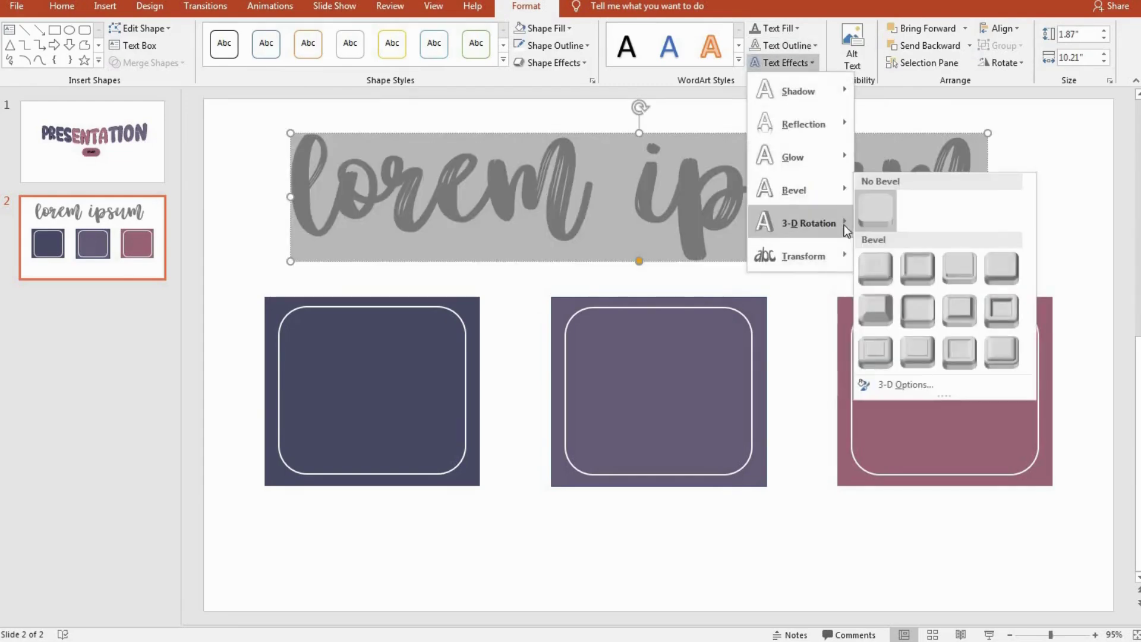
click(873, 277)
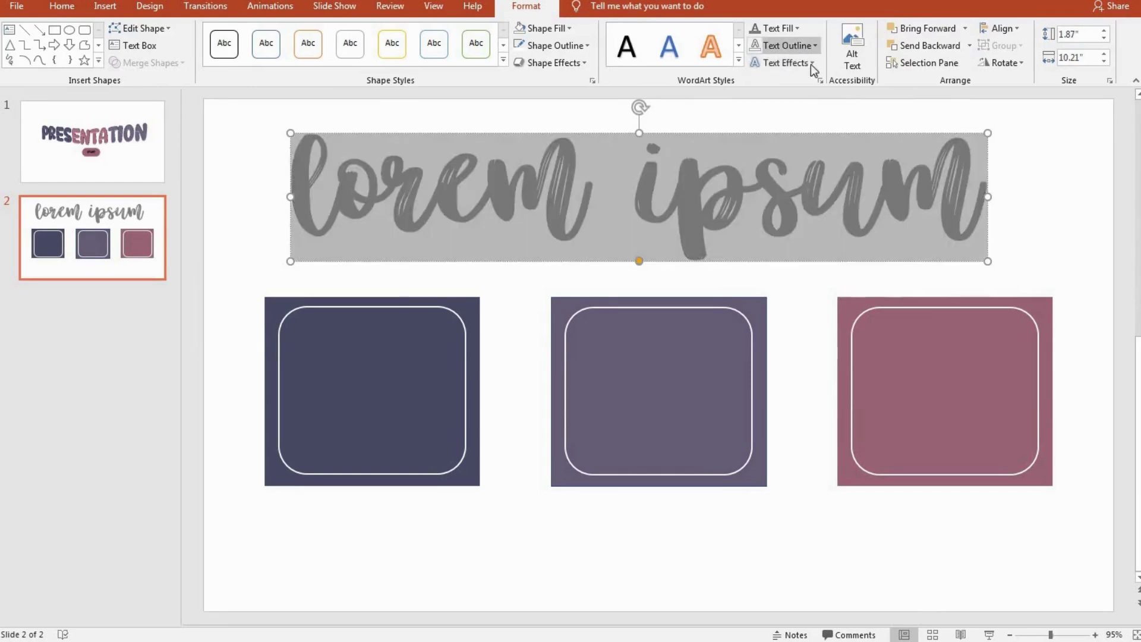
Step: Give the 'lorem ipsum' title an orange glow from Text Effects > Glow
click(808, 64)
click(792, 46)
click(793, 44)
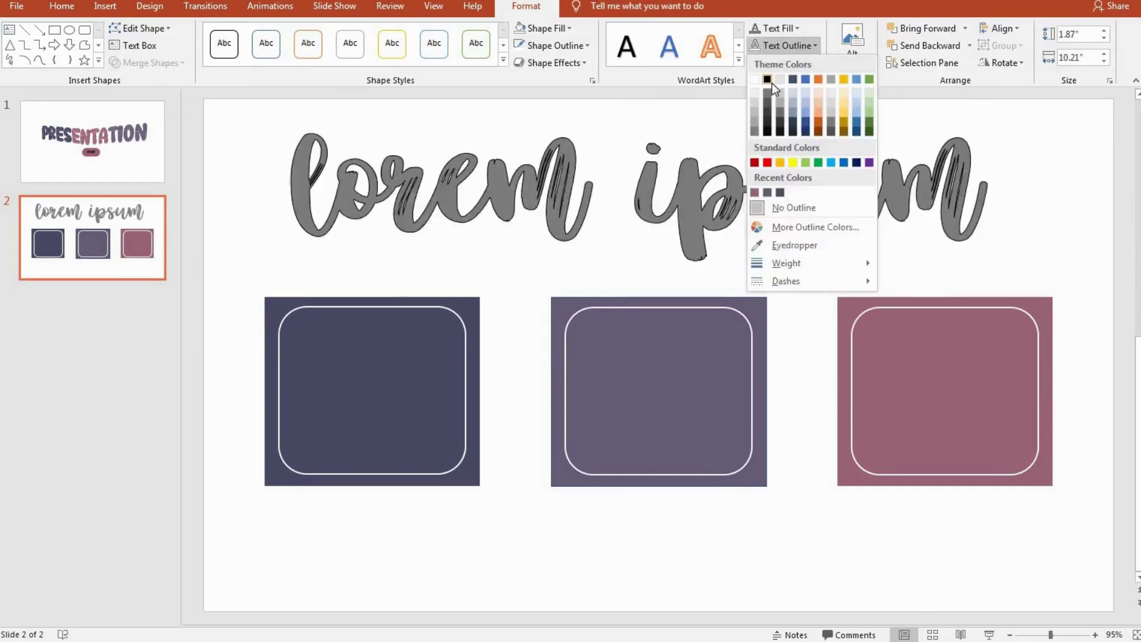
click(793, 61)
click(793, 60)
mouse_move(793, 157)
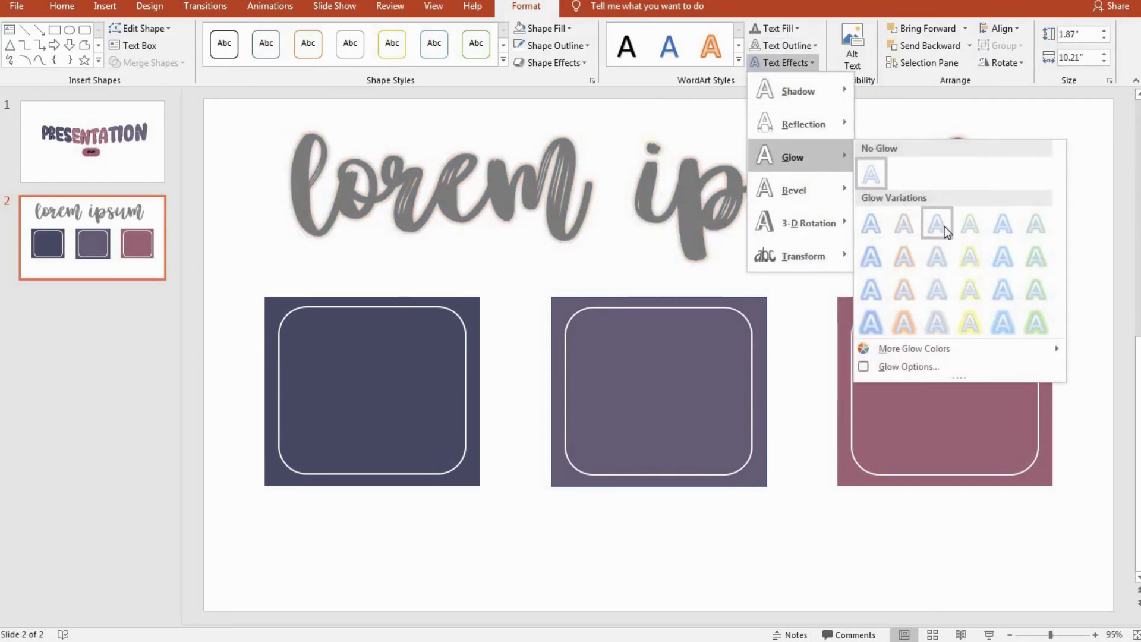
click(903, 290)
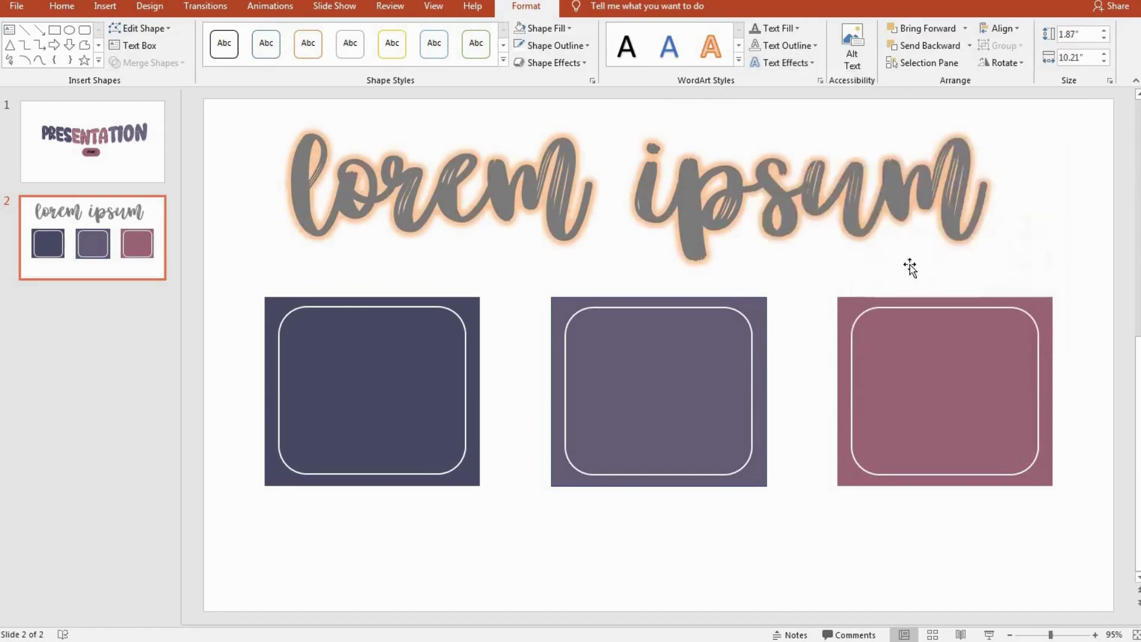
click(1020, 181)
click(450, 312)
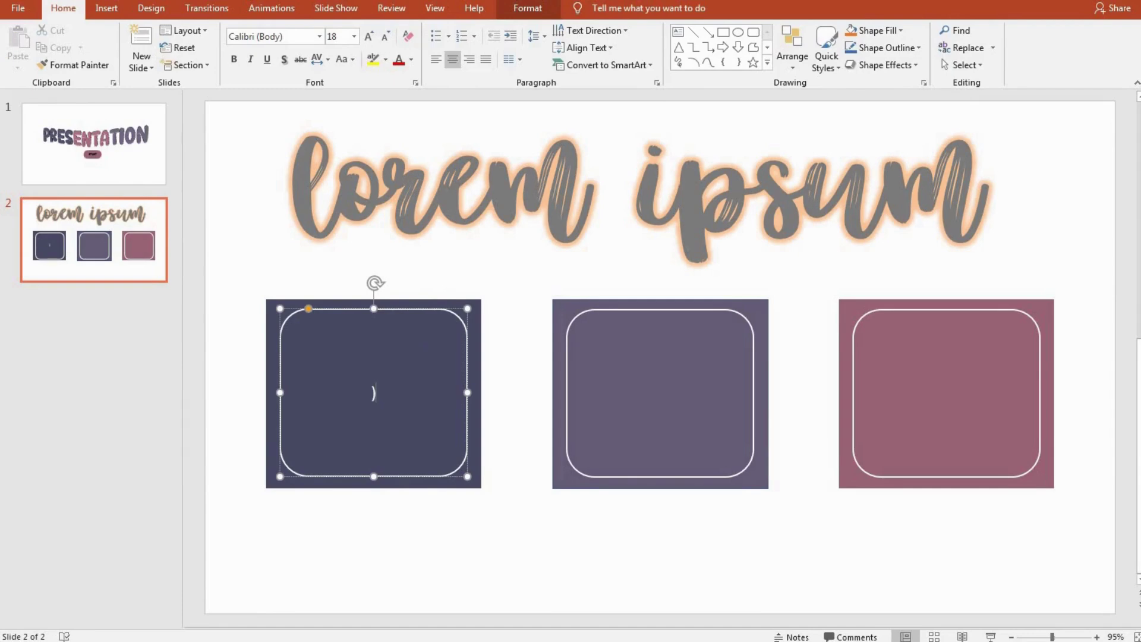
Step: Type 01 in the first square's inner frame, set it in Cocola and enlarge it to size 96
text(01)
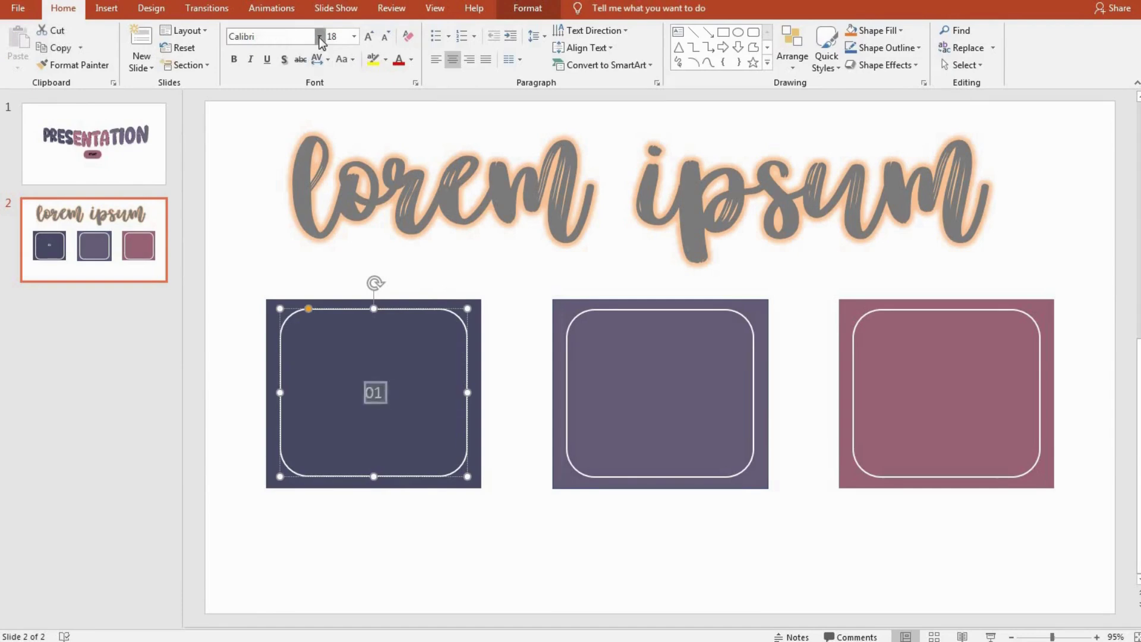
click(320, 37)
click(280, 145)
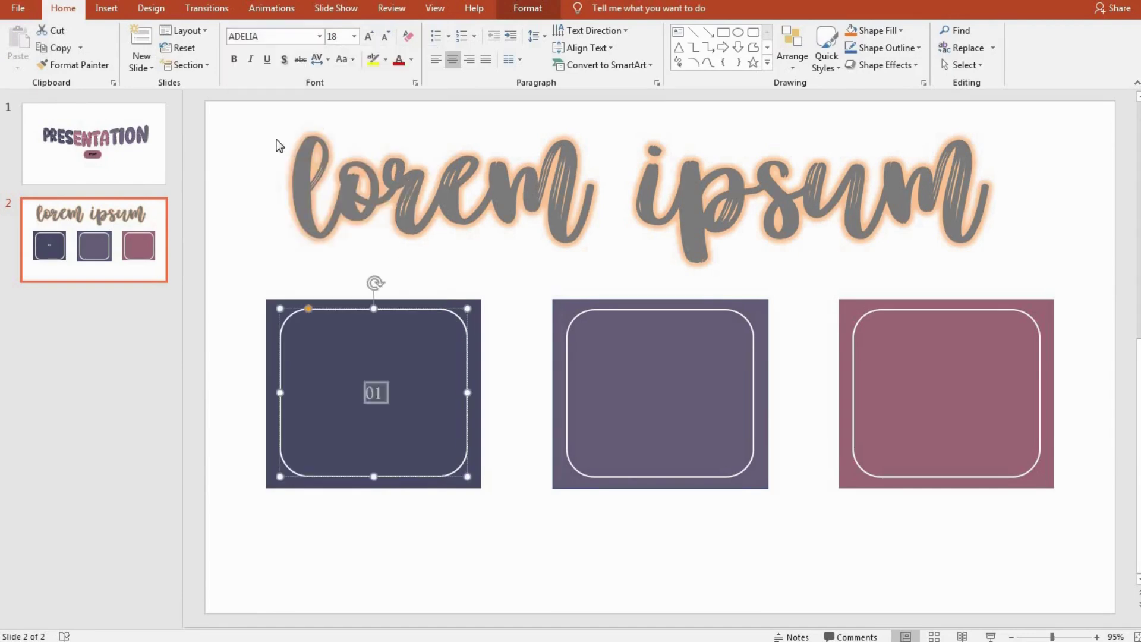
click(320, 36)
click(292, 213)
click(368, 37)
click(368, 37)
click(369, 37)
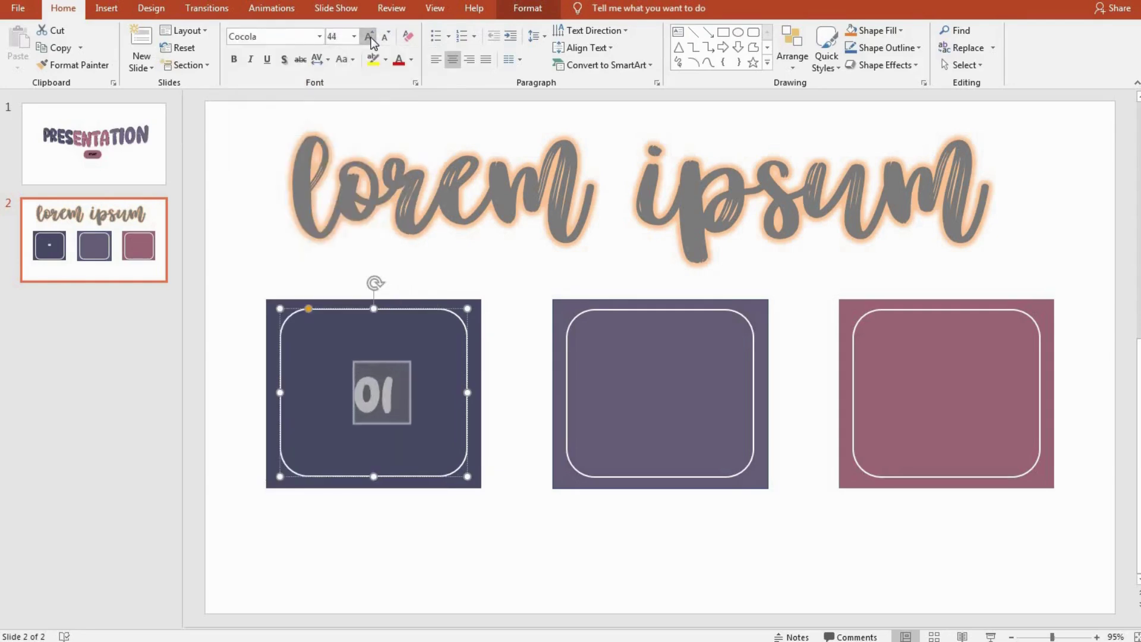
click(368, 37)
click(368, 37)
click(368, 36)
click(368, 36)
click(368, 37)
click(391, 406)
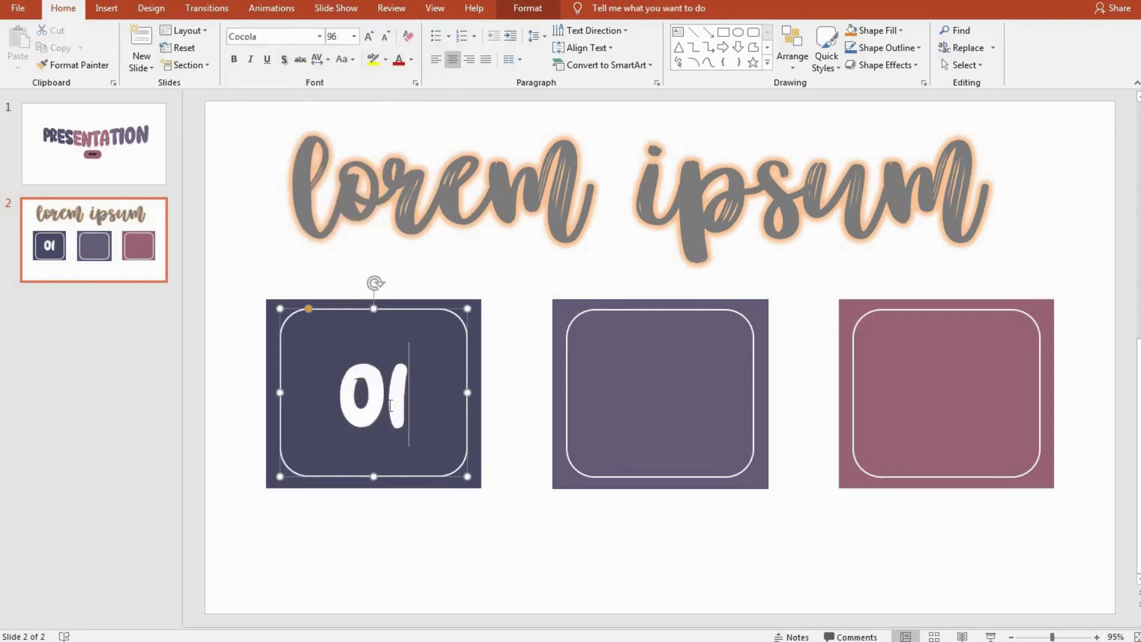
double_click(390, 406)
key(ctrl+c)
Step: Paste the number into the middle square, change it to 02 and enlarge it to size 80
click(633, 401)
click(651, 305)
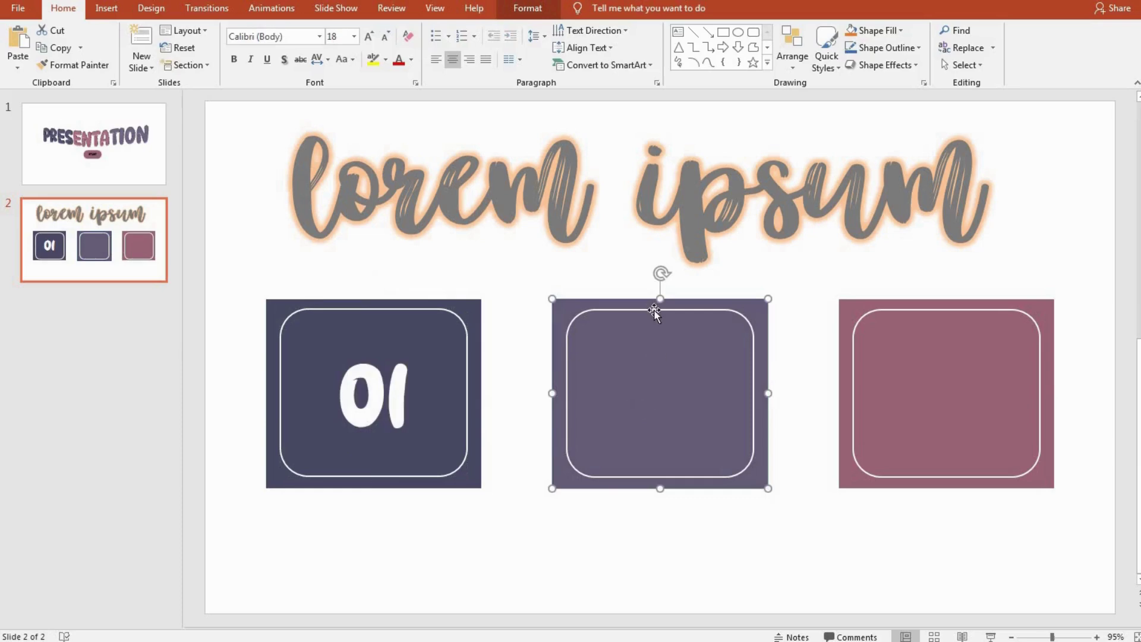
key(ctrl+v)
click(668, 390)
key(BackSpace)
text(2)
key(ctrl+a)
key(ctrl+c)
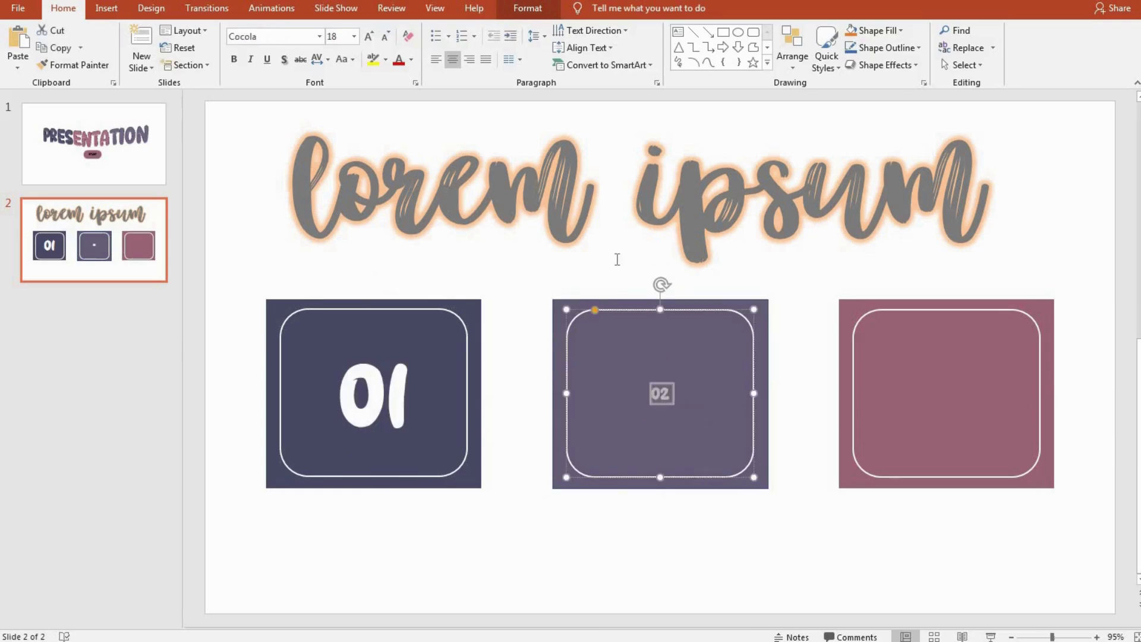
click(369, 37)
click(369, 36)
click(369, 37)
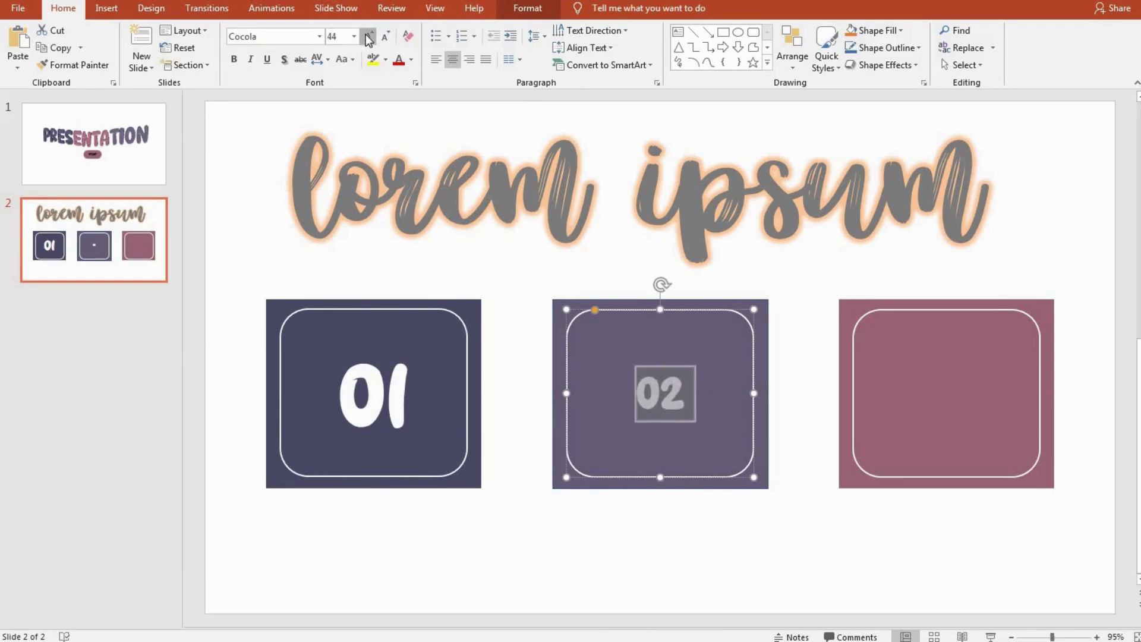
click(368, 37)
click(368, 37)
click(369, 37)
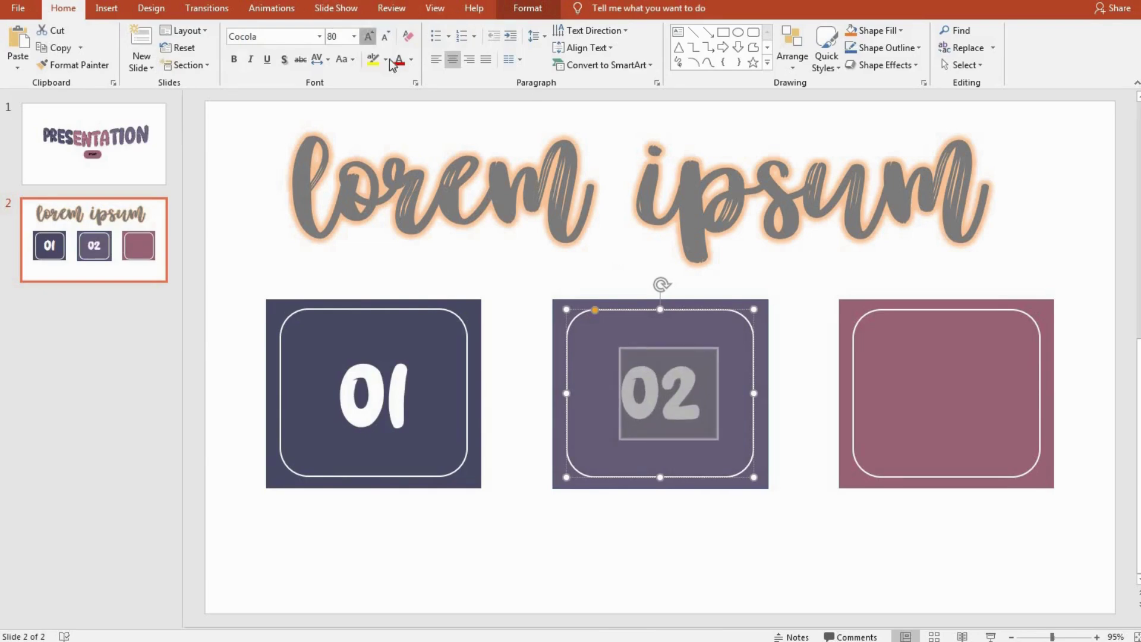
Step: Paste the number into the right square, change it to 03 and enlarge it to size 96
click(921, 367)
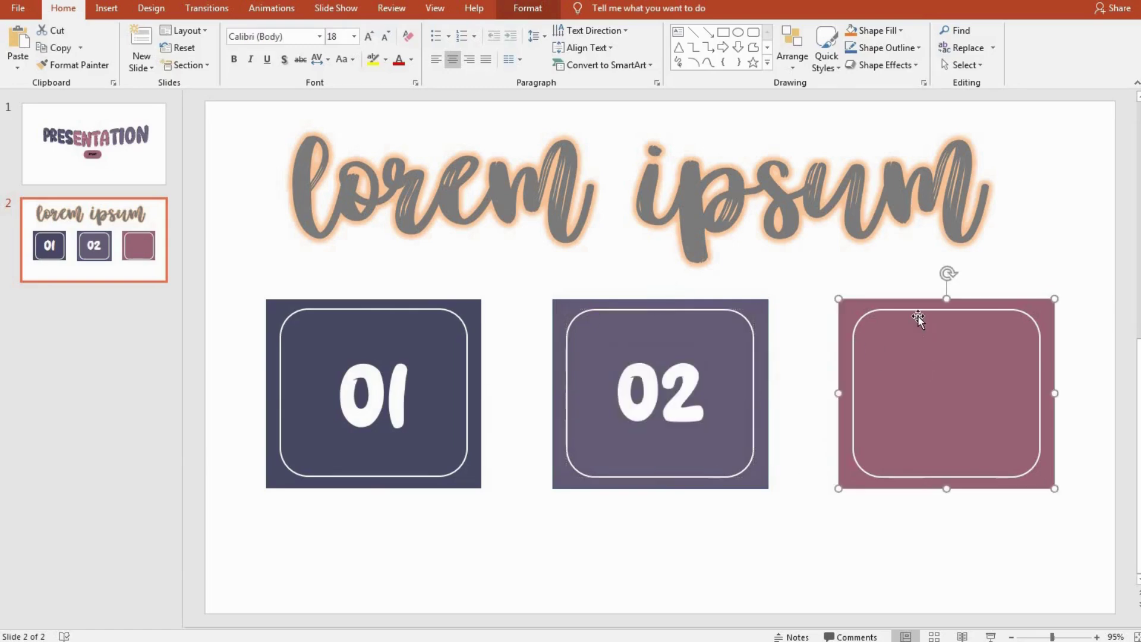
click(920, 310)
key(ctrl+v)
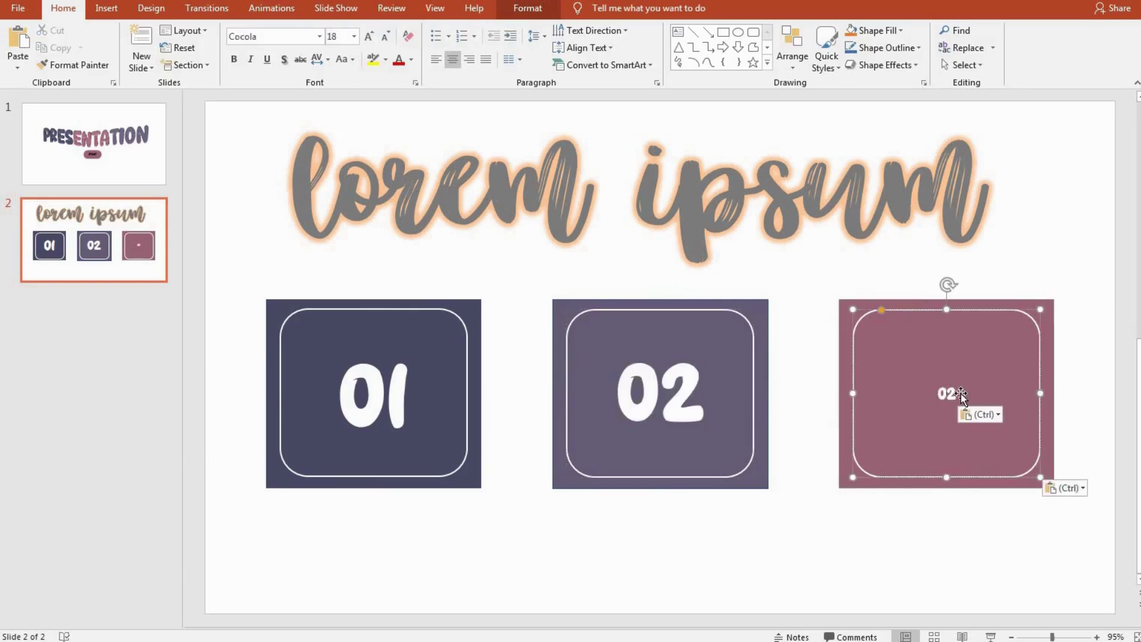
key(BackSpace)
text(3)
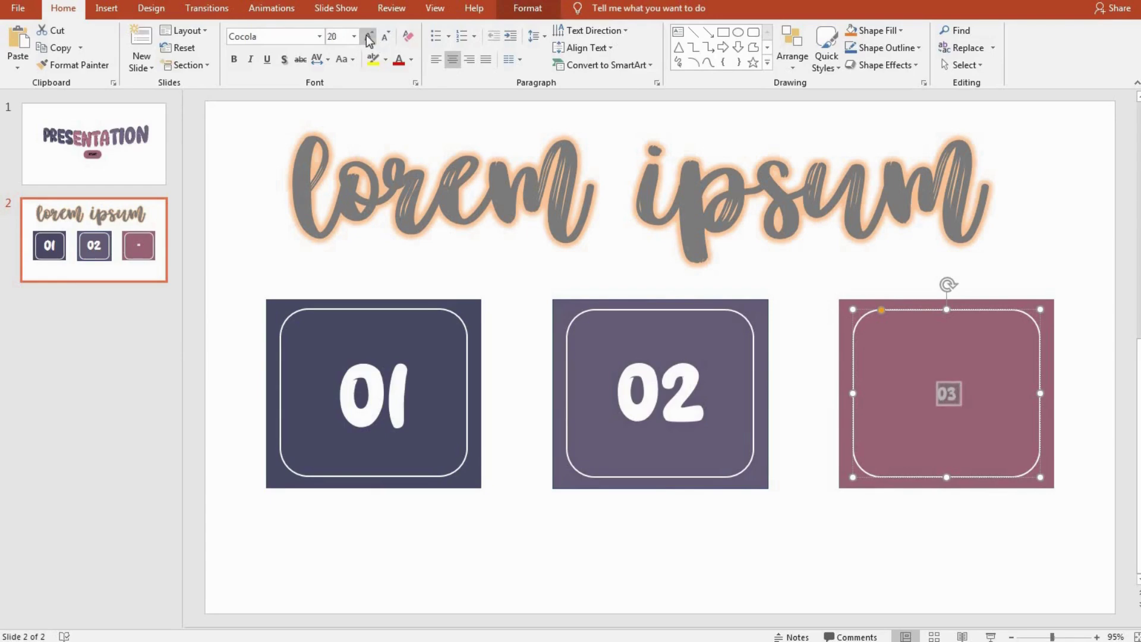
click(369, 36)
click(368, 37)
click(369, 37)
click(368, 37)
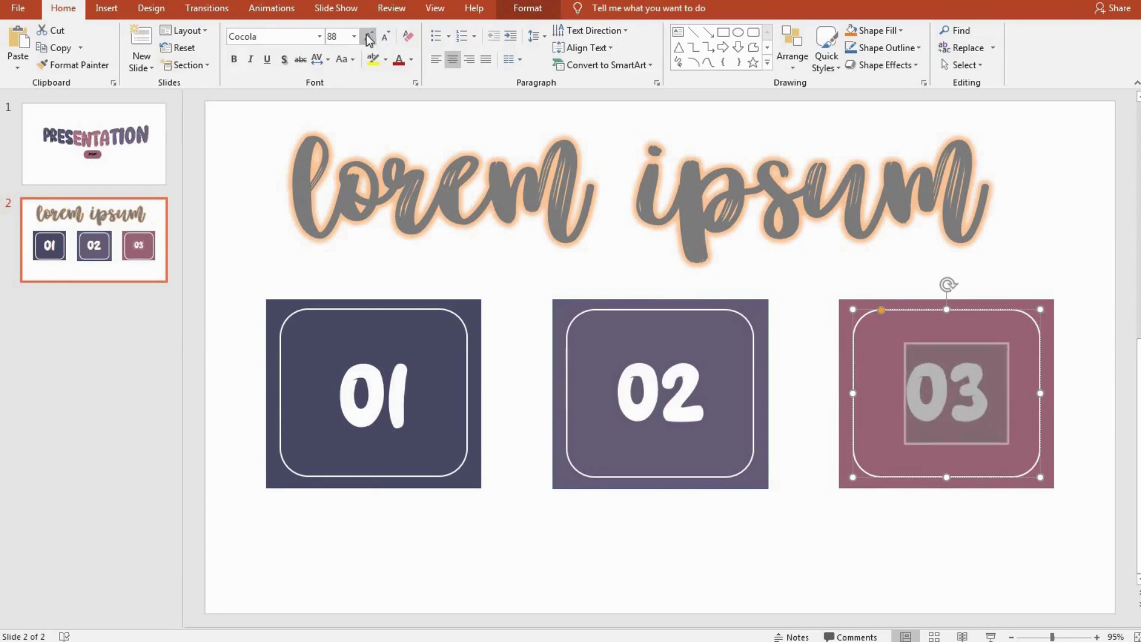
click(368, 36)
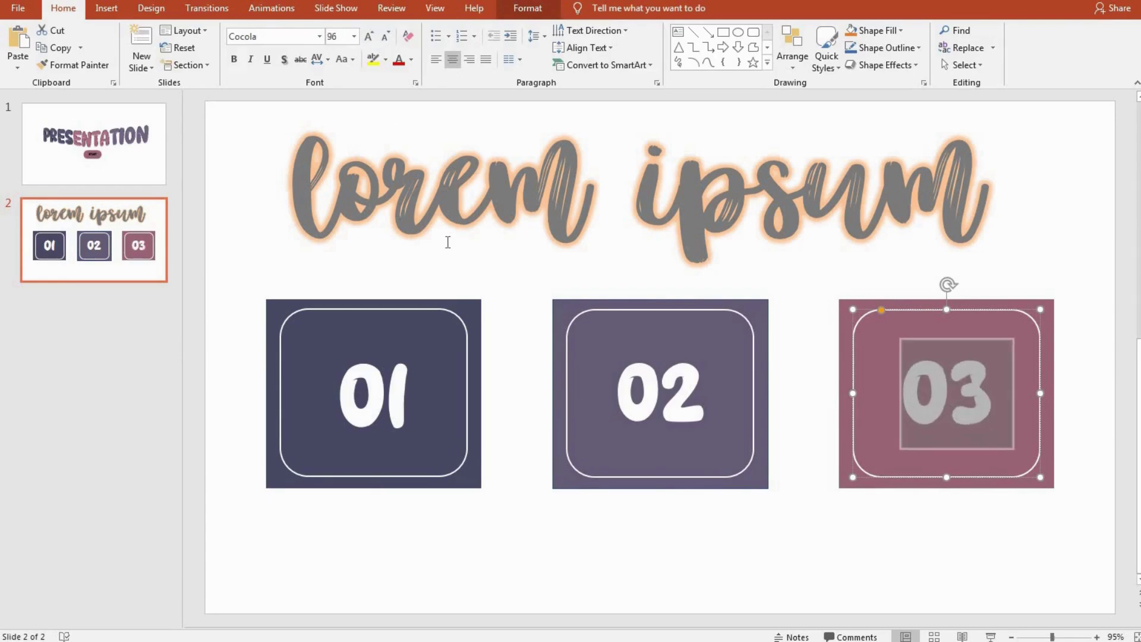
click(449, 256)
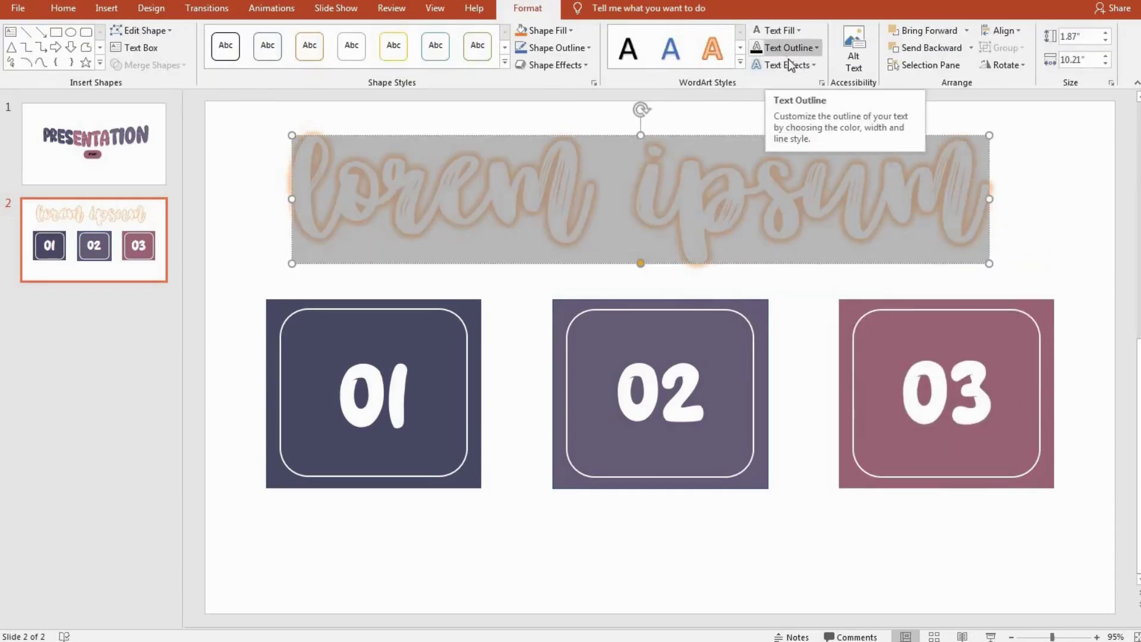
Step: Switch the title's glow from orange to the recent pink colour
click(786, 65)
mouse_move(800, 93)
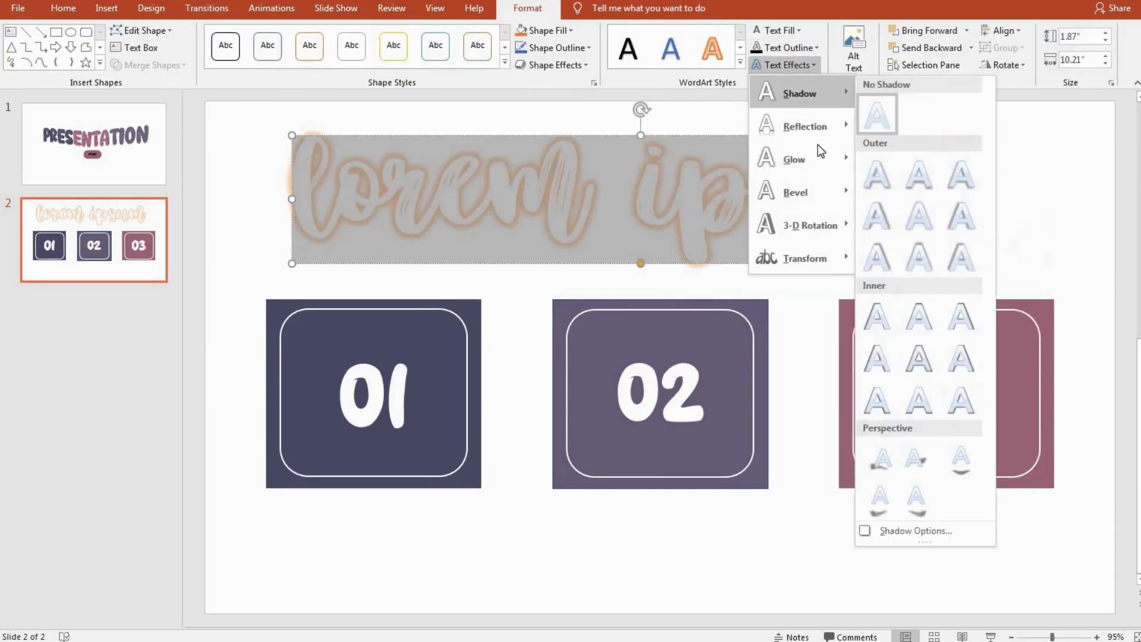
click(824, 70)
click(797, 65)
mouse_move(794, 158)
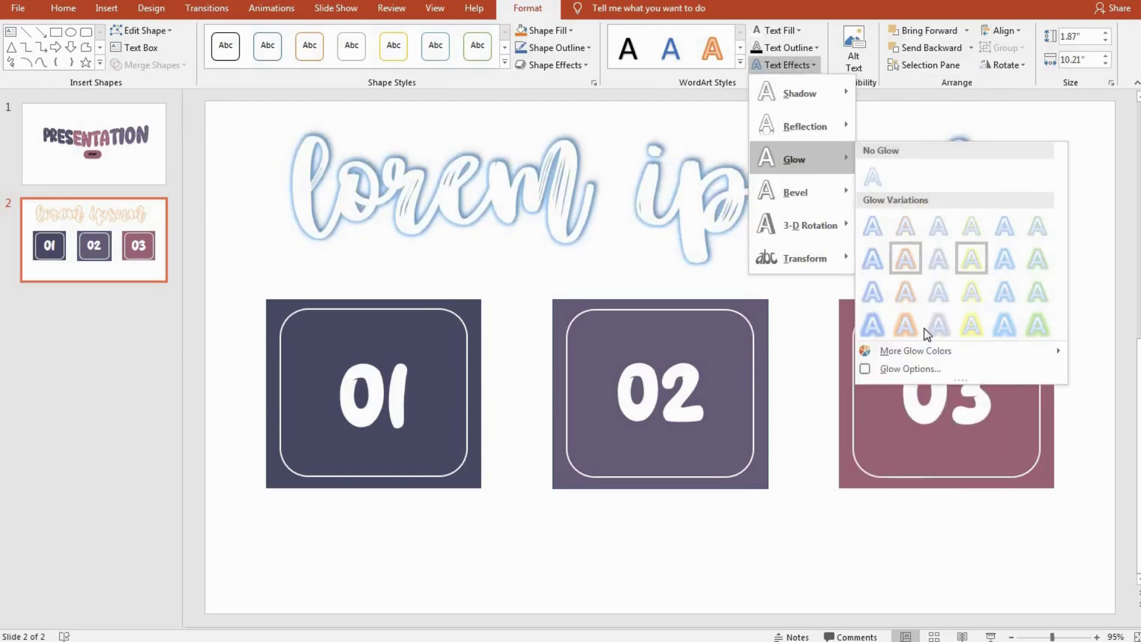
mouse_move(915, 350)
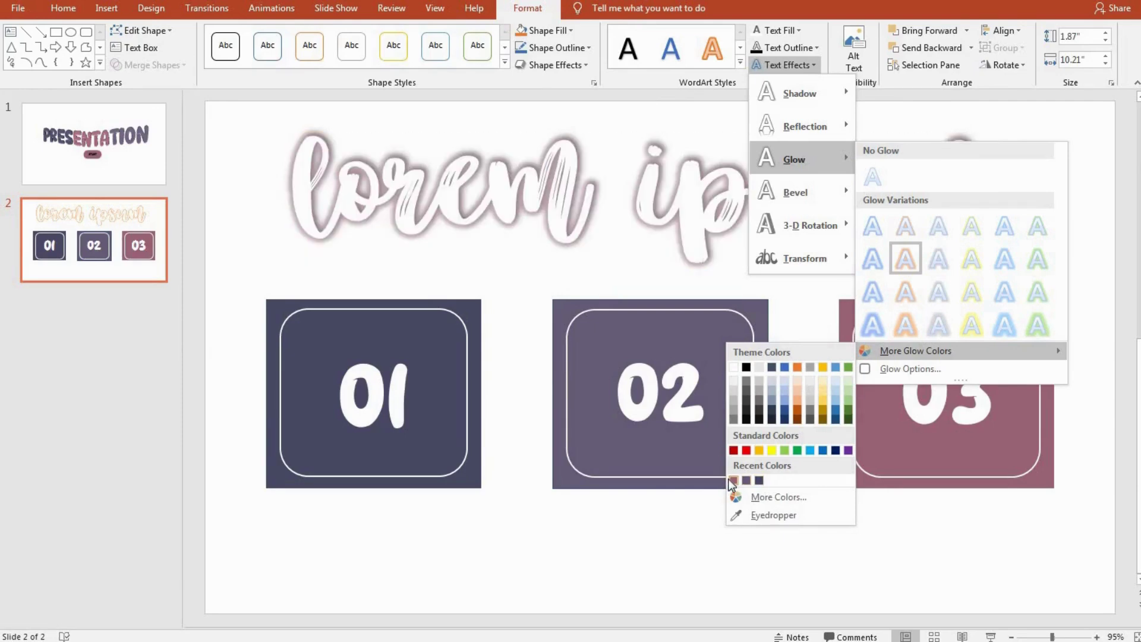
click(730, 480)
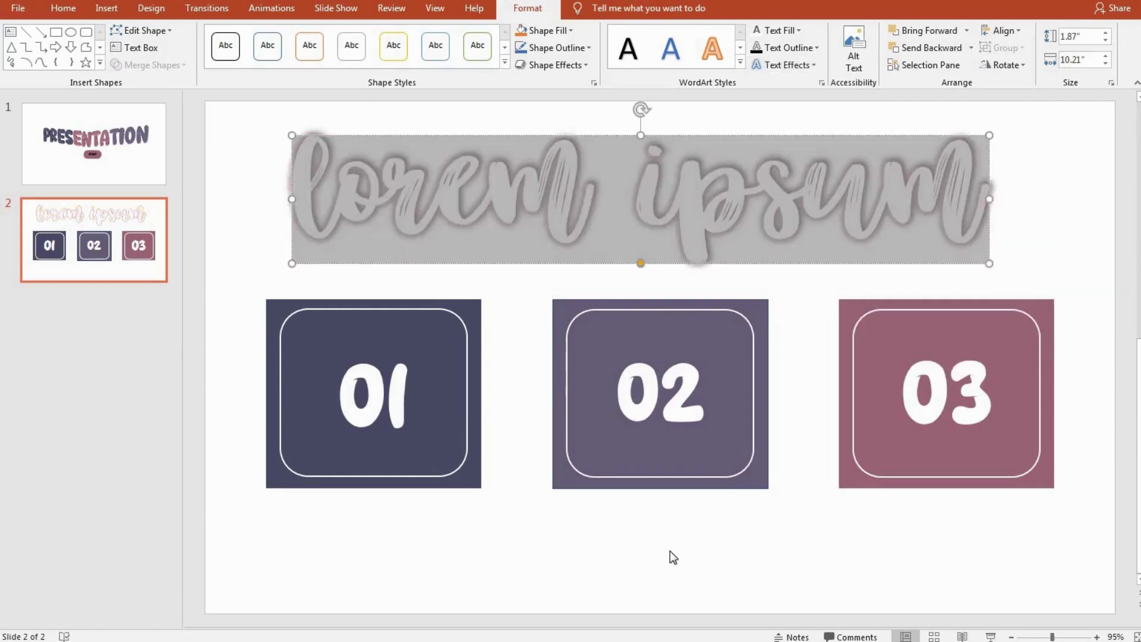
click(669, 551)
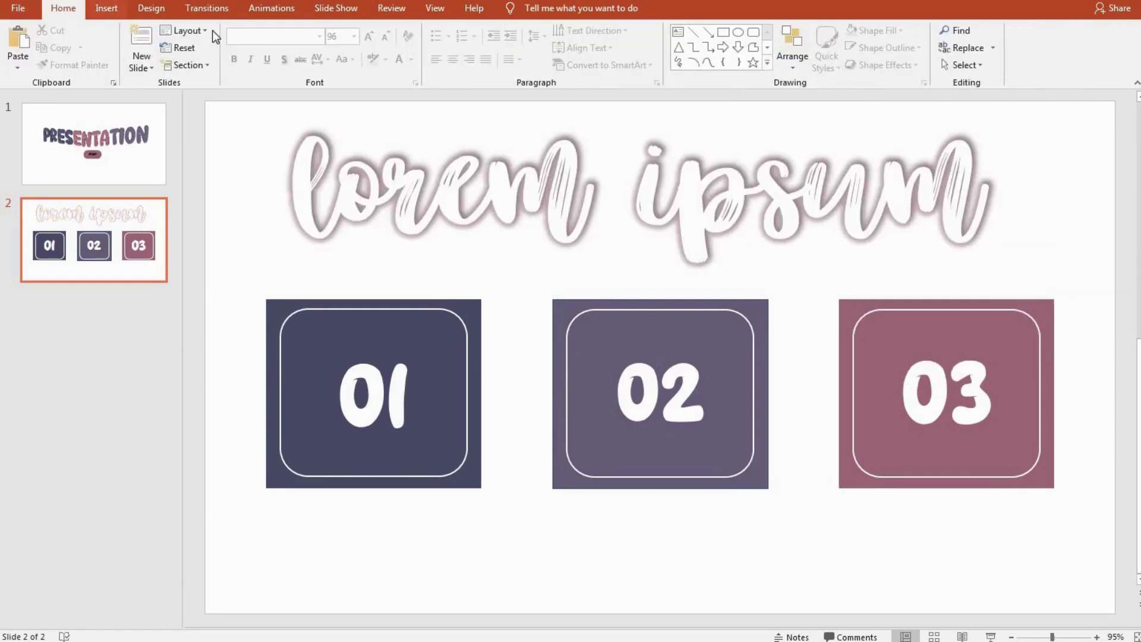
click(107, 8)
click(270, 45)
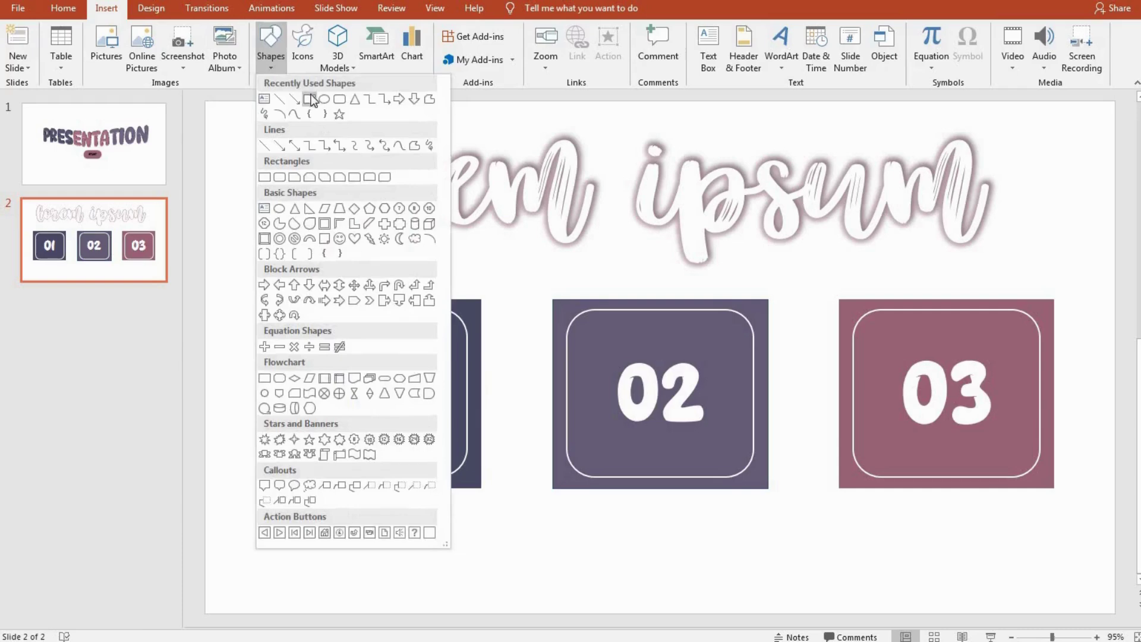
Step: Draw a rectangle bar along the bottom of slide 2 and fill it dark slate
click(310, 100)
drag(206, 573, 1110, 609)
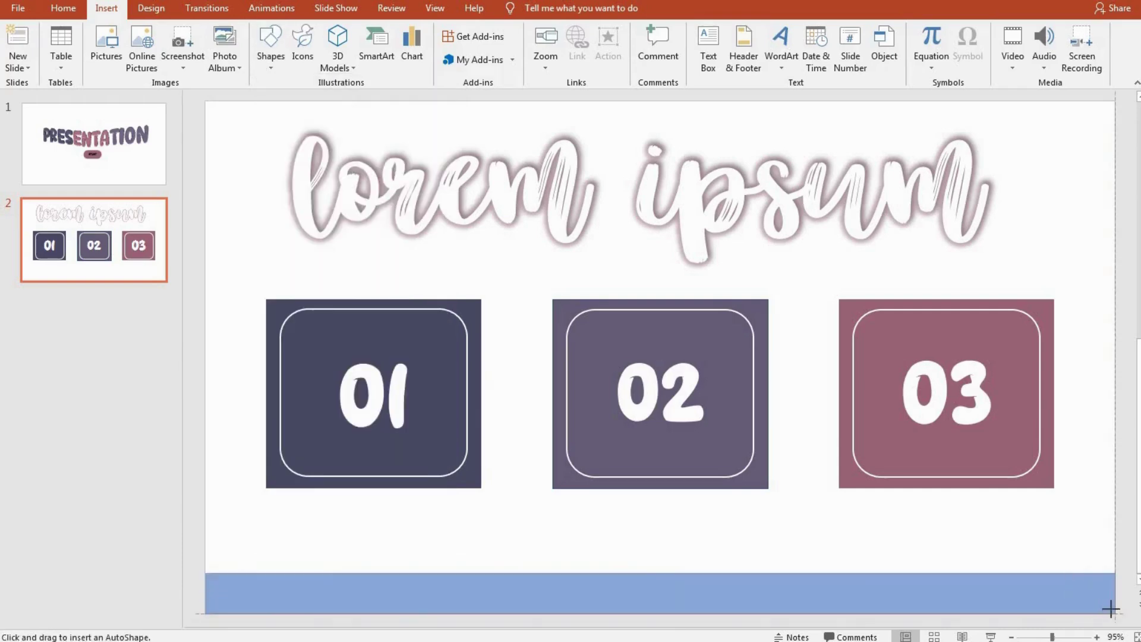
click(543, 31)
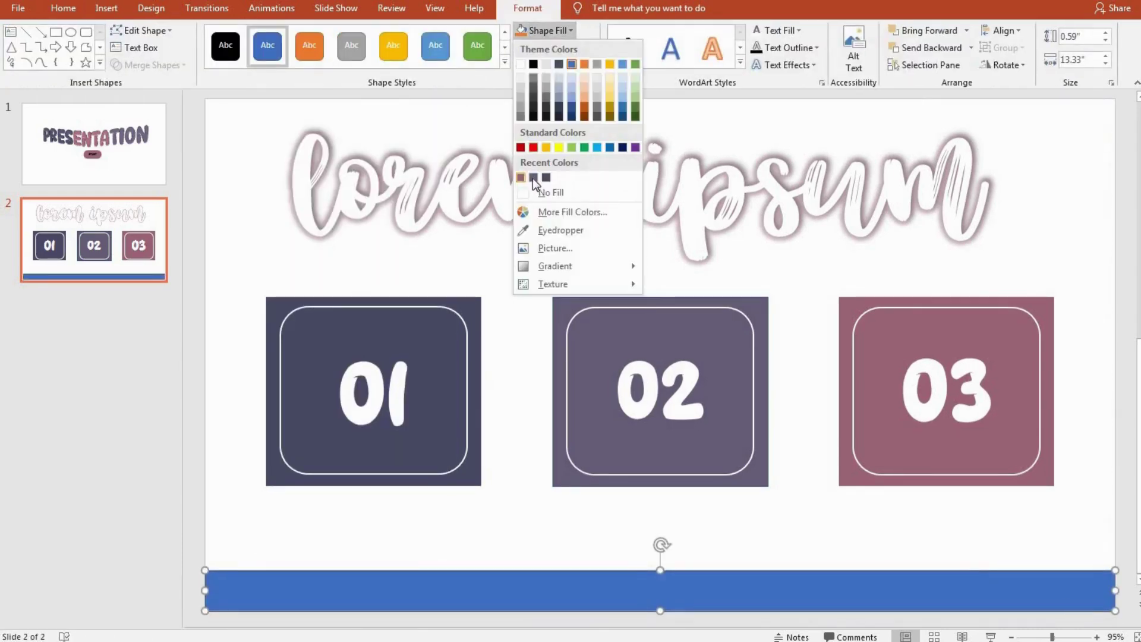
click(533, 177)
click(570, 588)
click(589, 47)
click(552, 209)
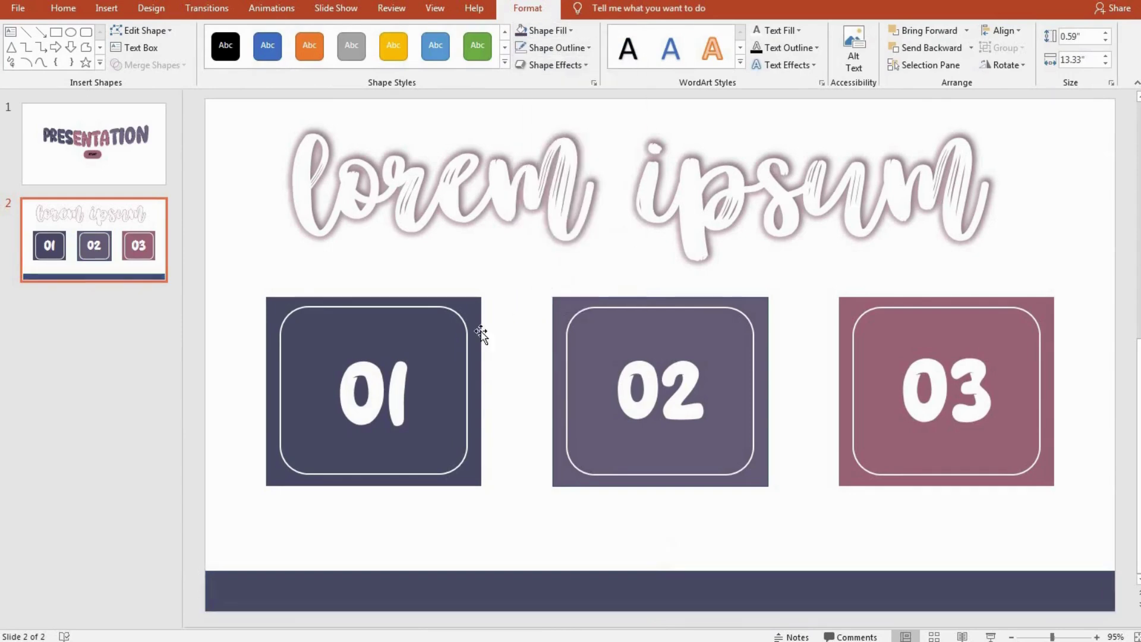
Step: Draw a thinner band across the bar, fill it purple, and centre it along the slide bottom
click(56, 31)
drag(217, 578, 1105, 602)
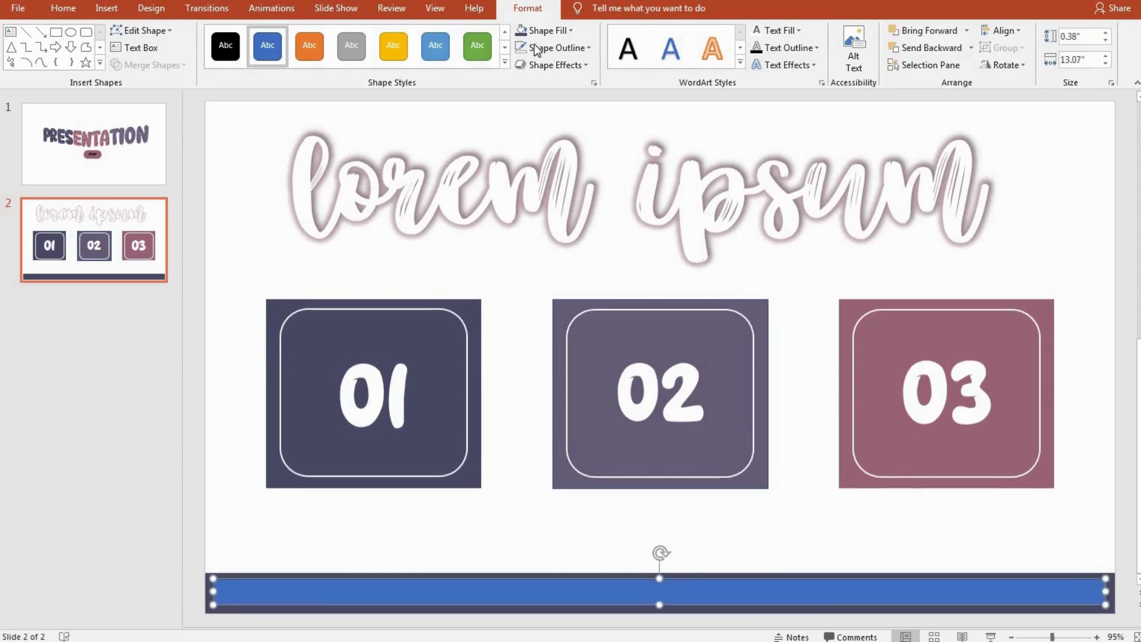
click(544, 31)
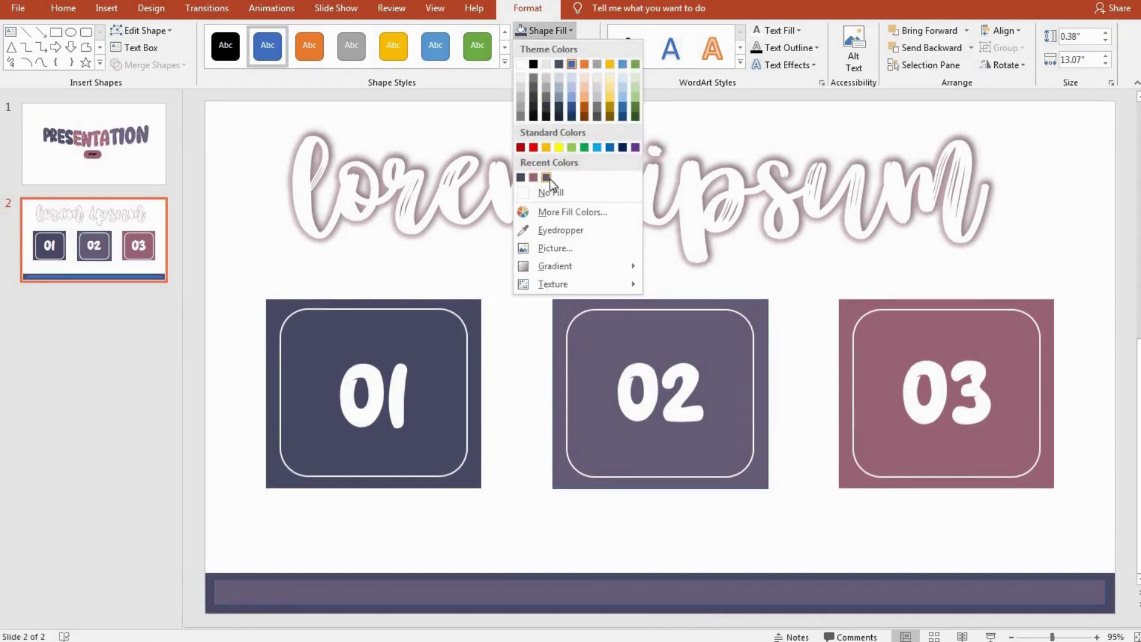
click(551, 180)
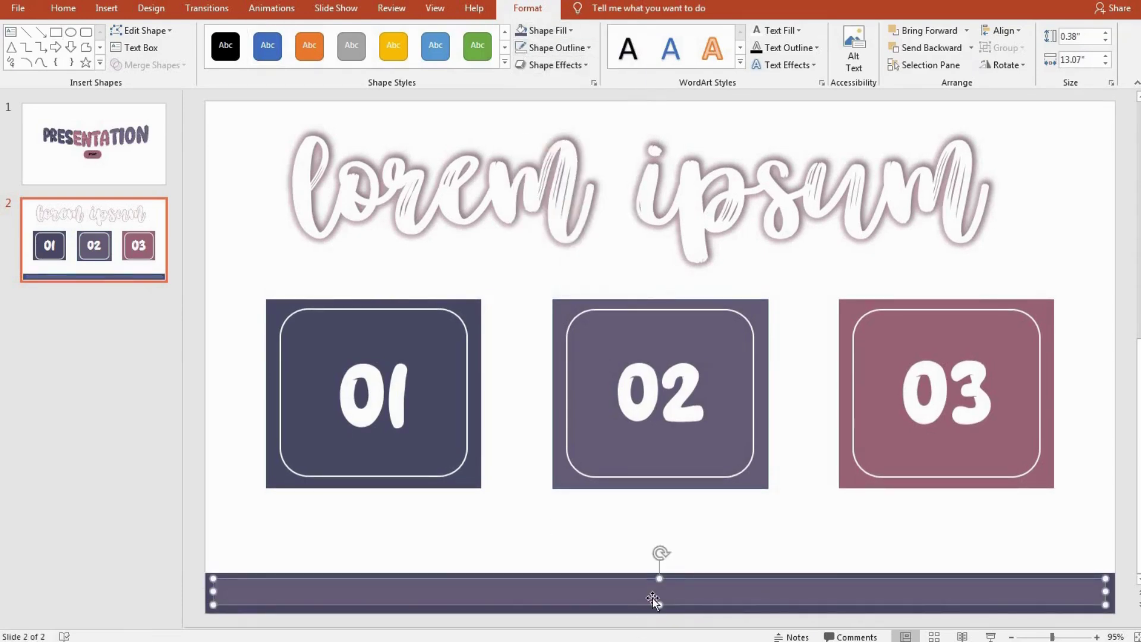
click(593, 545)
drag(622, 598, 629, 593)
Step: Draw a thin stripe inside the bottom bar and fill it mauve
click(56, 31)
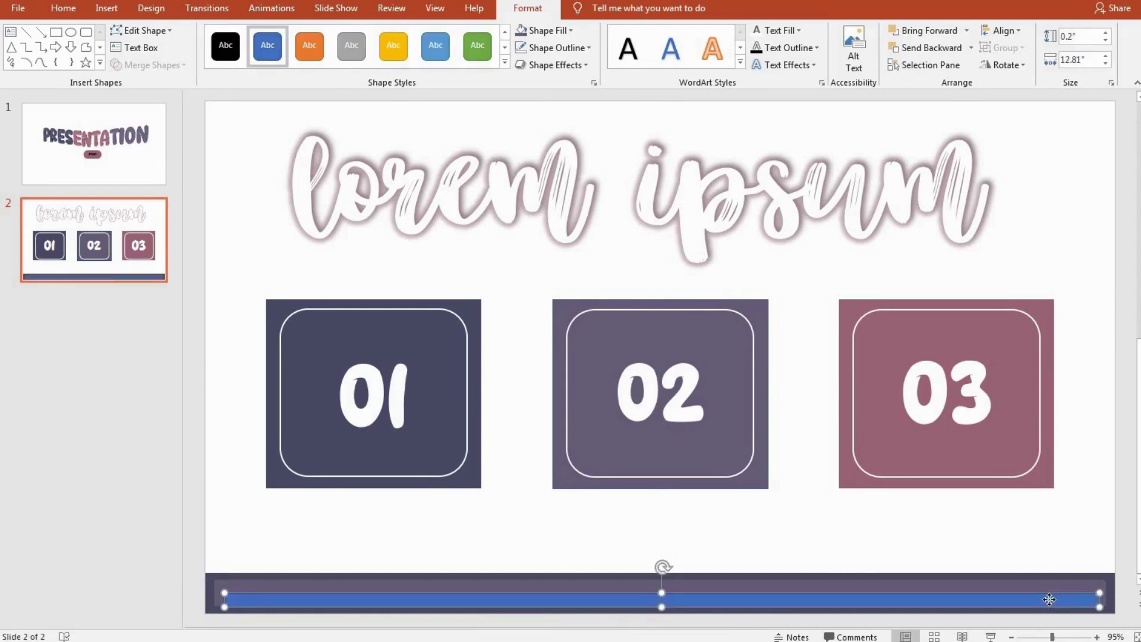
drag(1096, 607, 1098, 600)
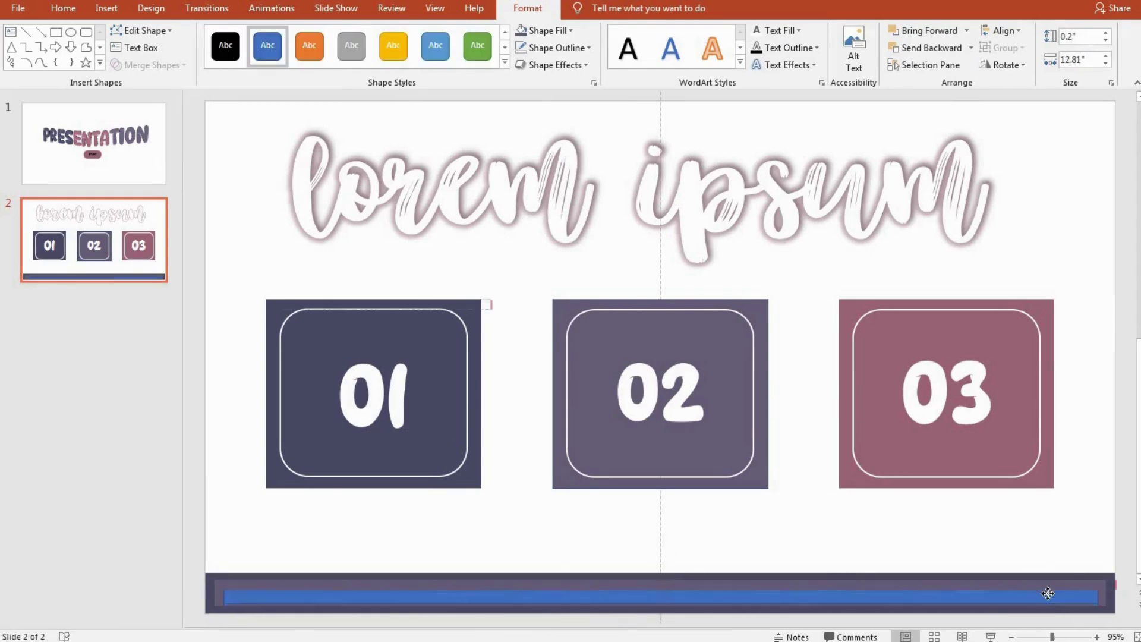
click(552, 30)
click(546, 177)
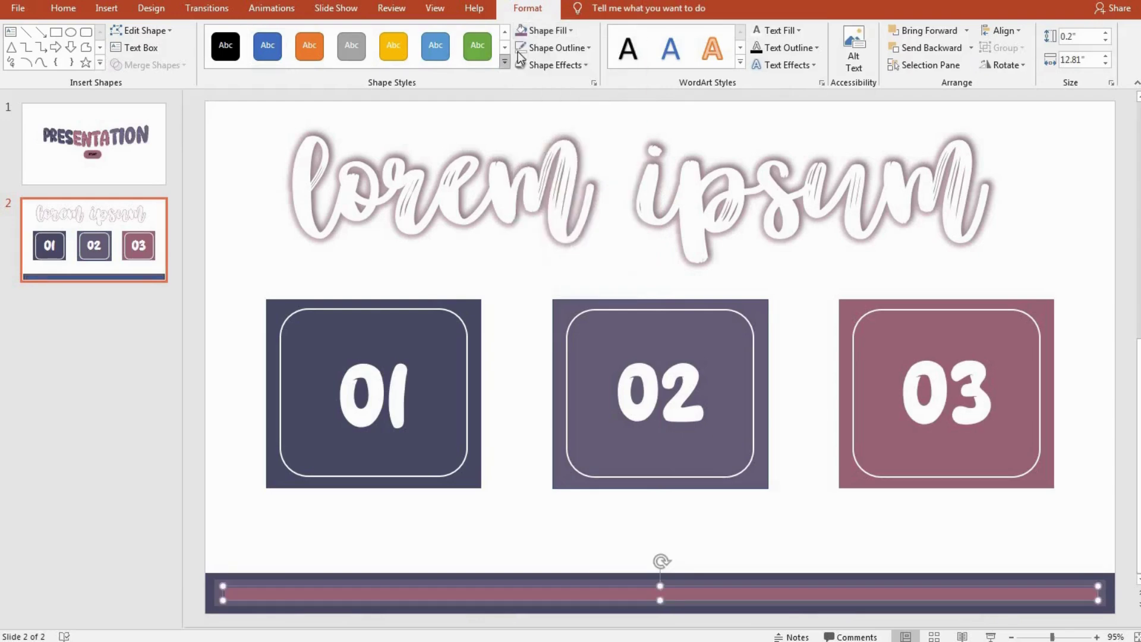
click(290, 263)
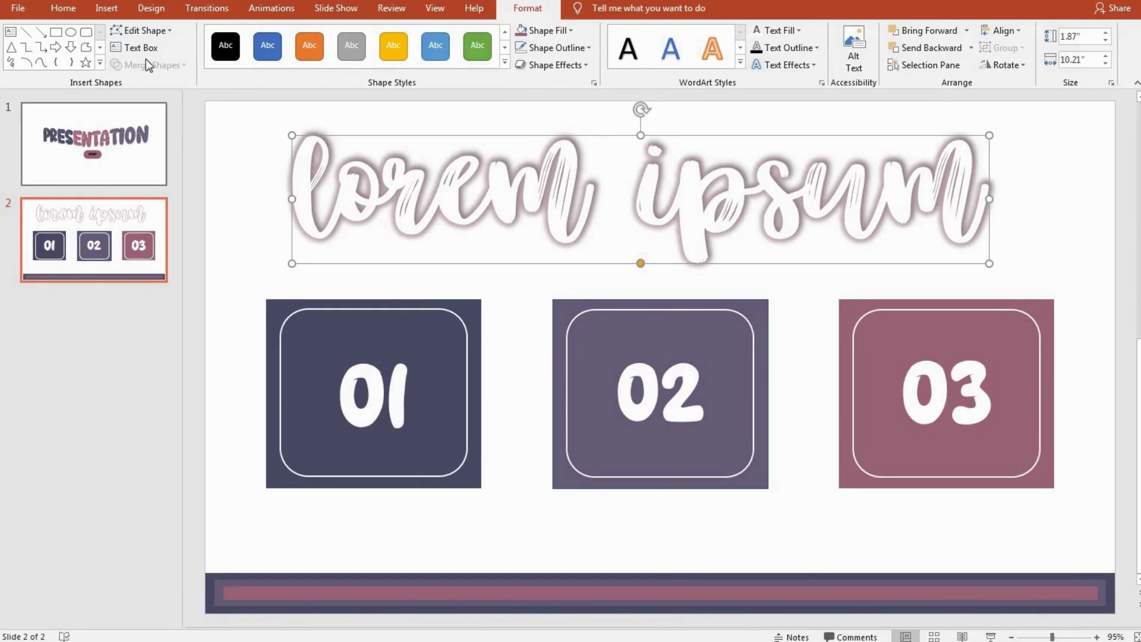
Step: Add a new blank slide 3
click(106, 8)
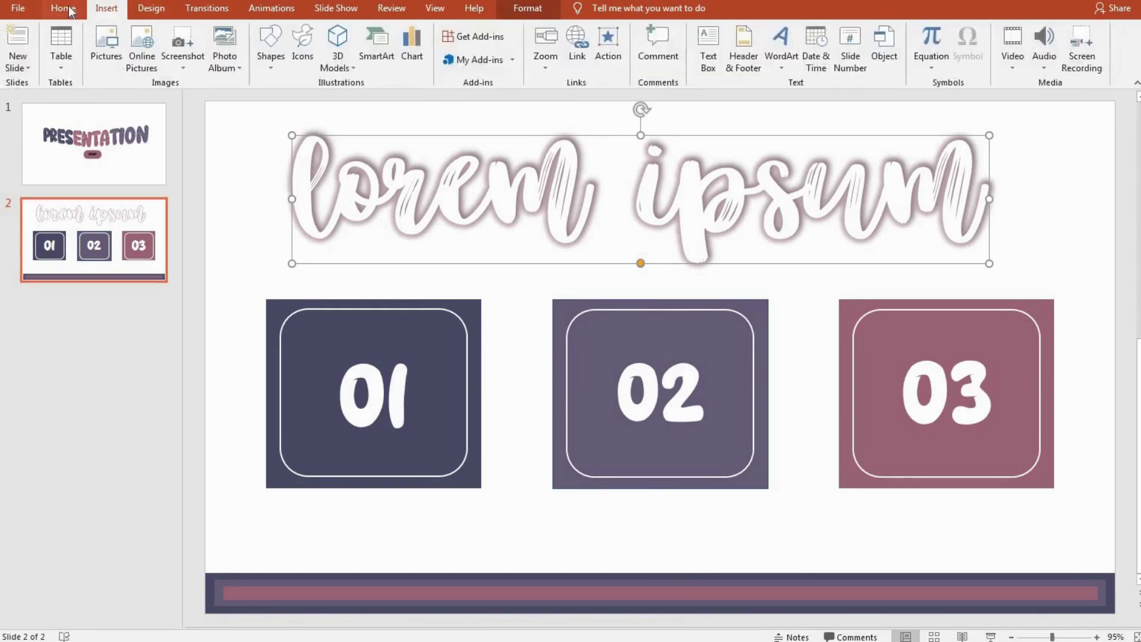
click(63, 8)
click(141, 65)
click(173, 279)
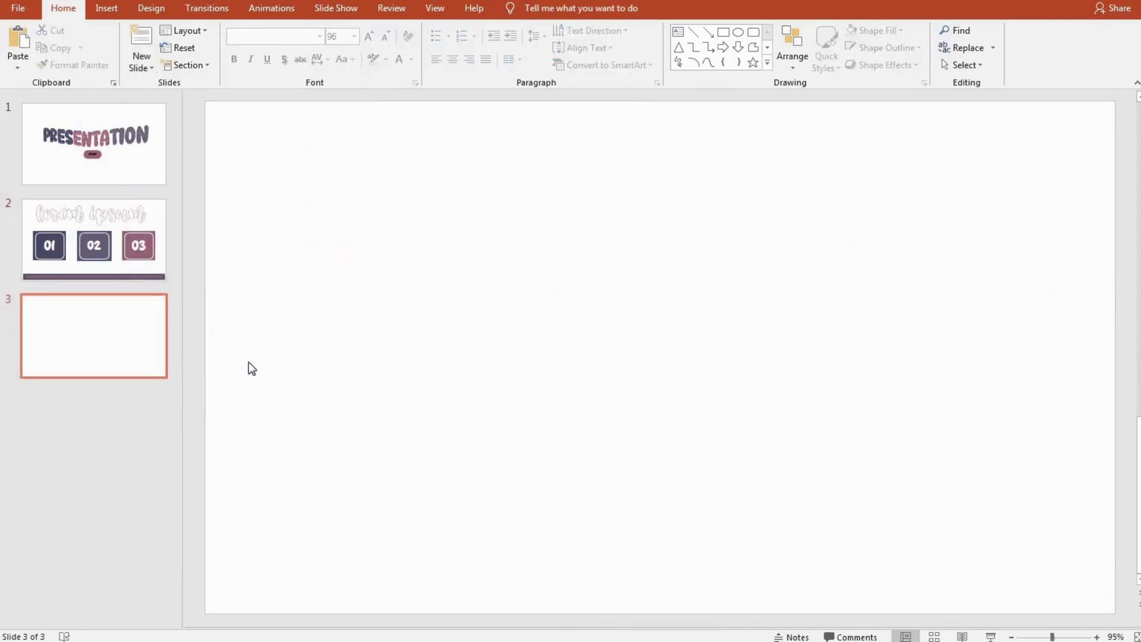
Step: Draw a full-width rectangle band across the slide and fill it dark slate blue
click(106, 8)
click(271, 48)
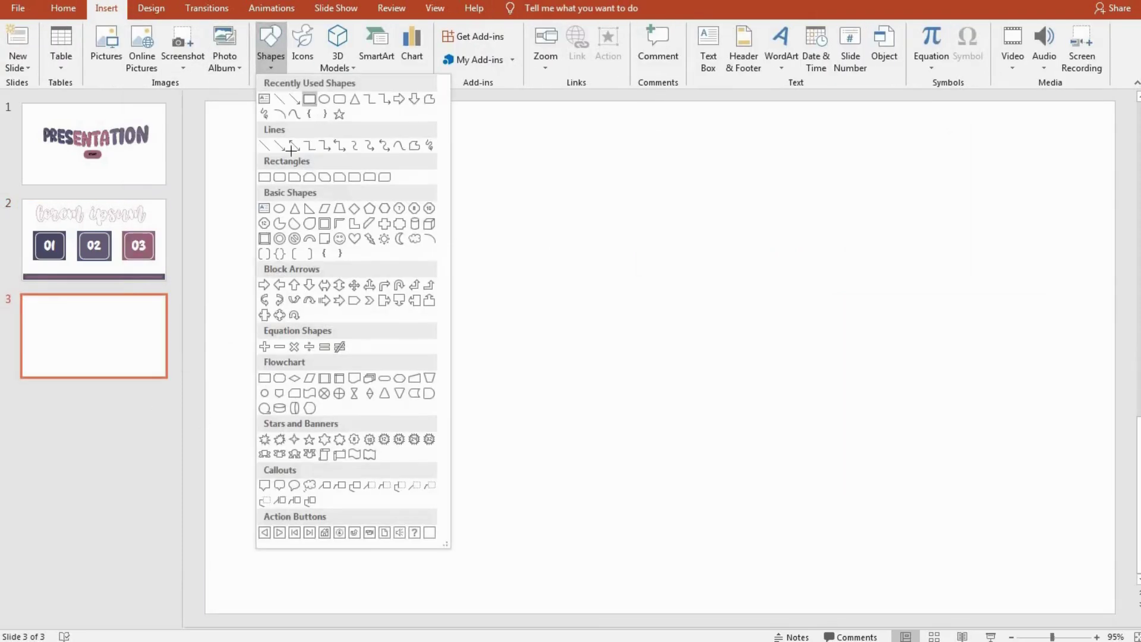
click(264, 177)
drag(206, 217, 1111, 391)
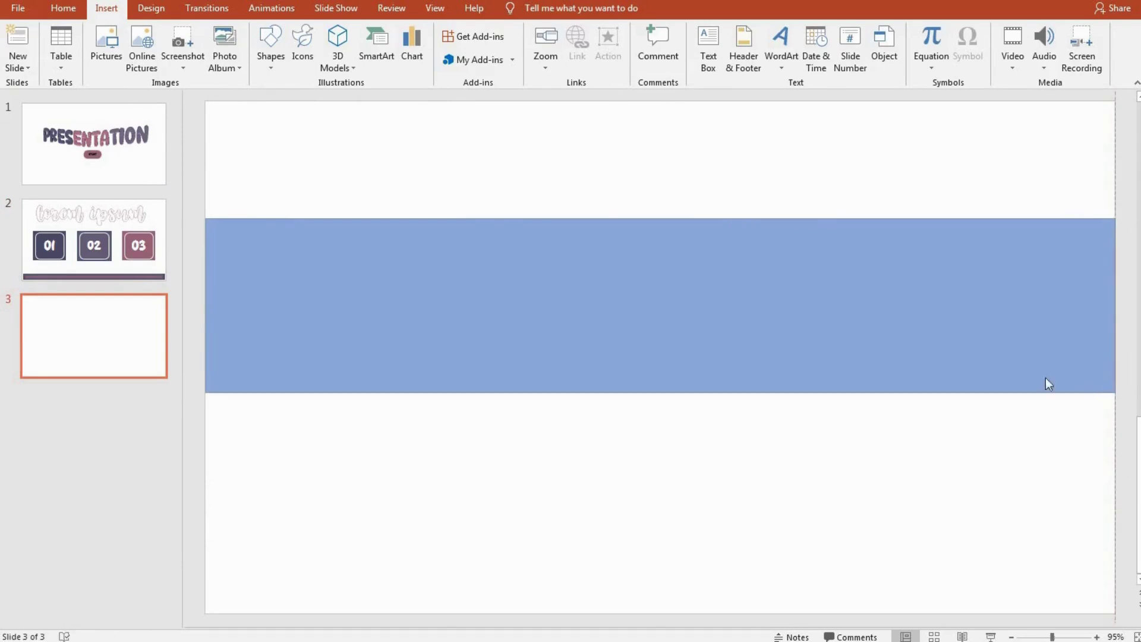
drag(940, 346, 940, 358)
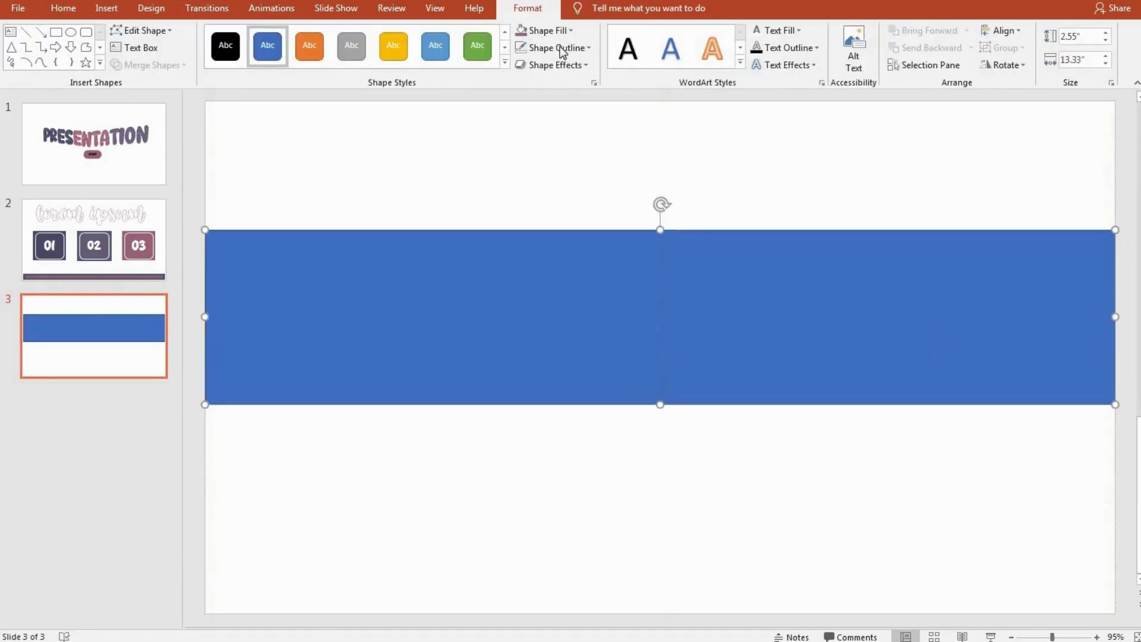
click(544, 30)
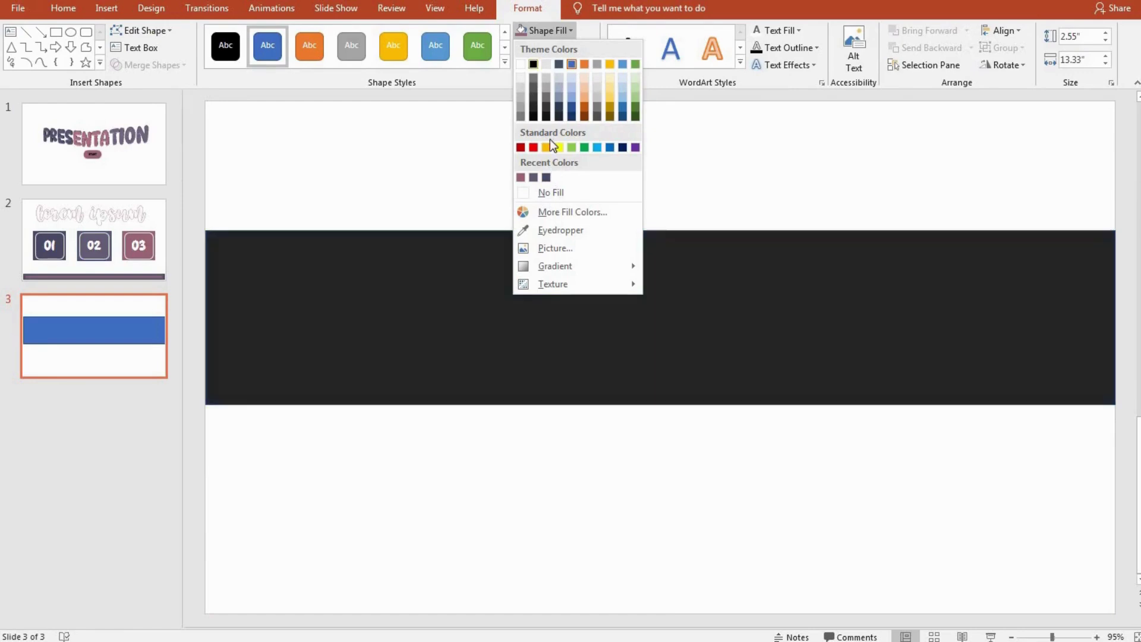
click(546, 177)
Step: Duplicate the band below the original, stretch it to the slide bottom and fill it greyish purple
key(ctrl+c)
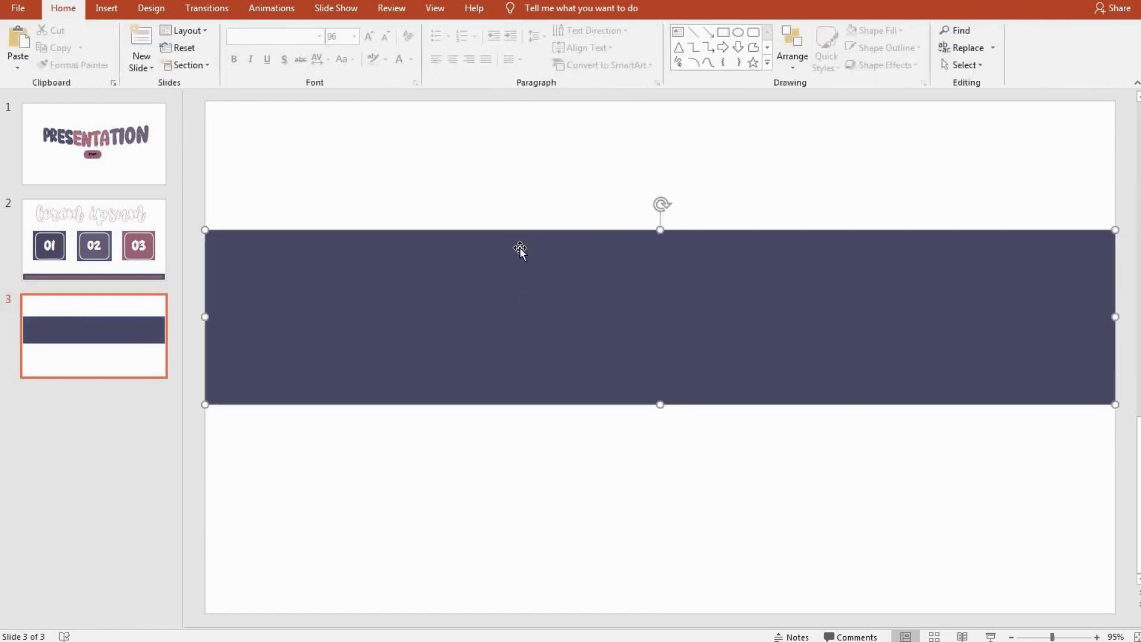
key(ctrl+v)
drag(512, 280, 510, 433)
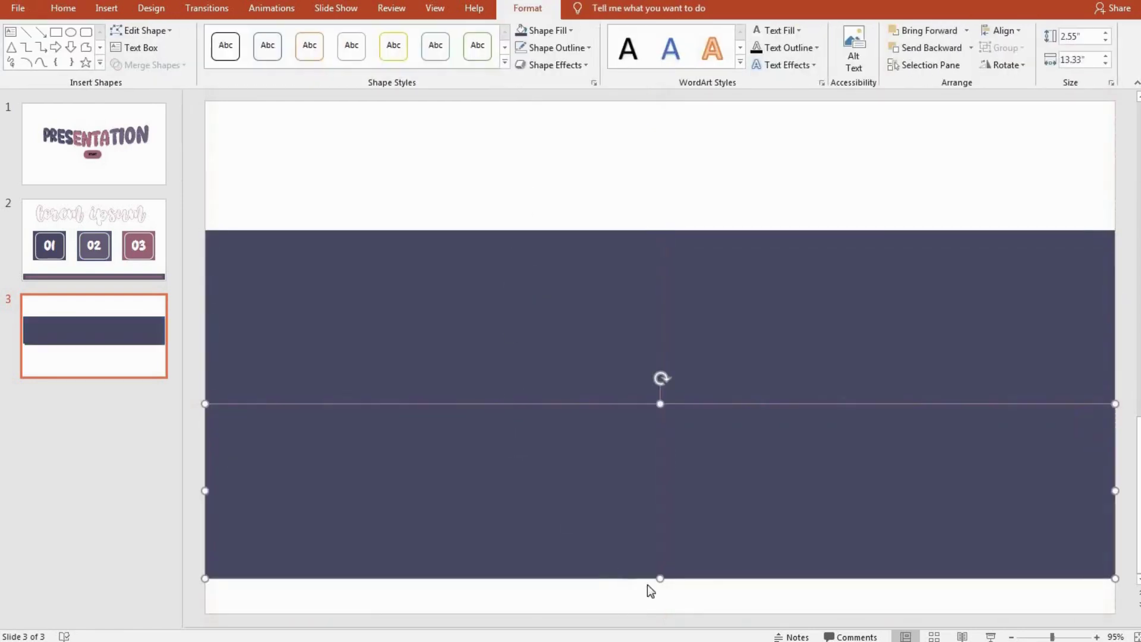
drag(661, 577, 662, 618)
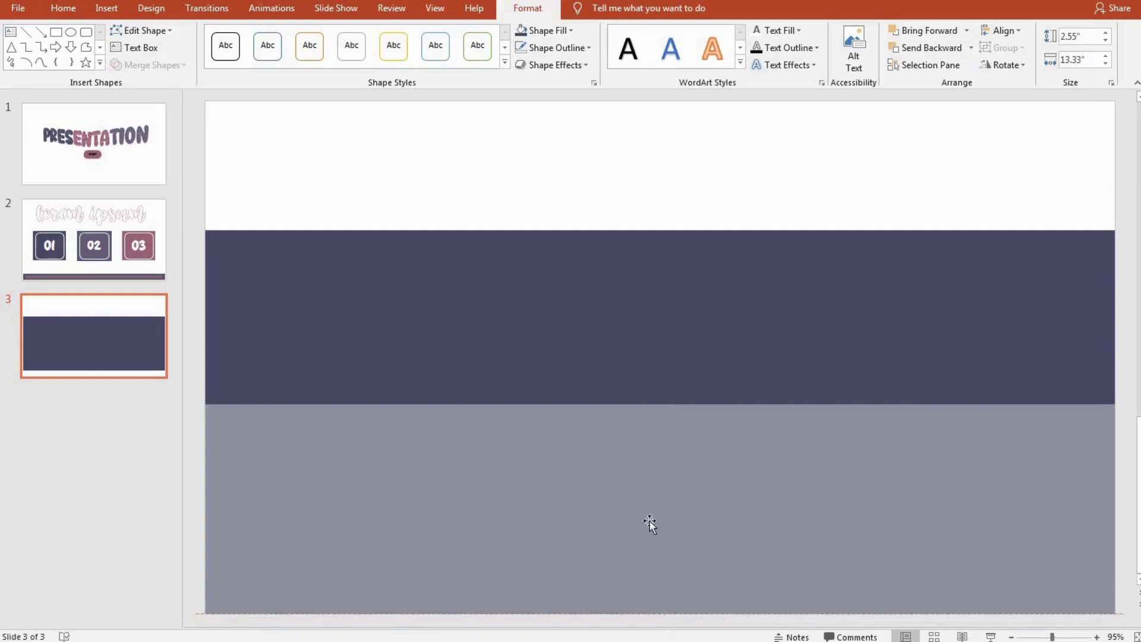
click(542, 30)
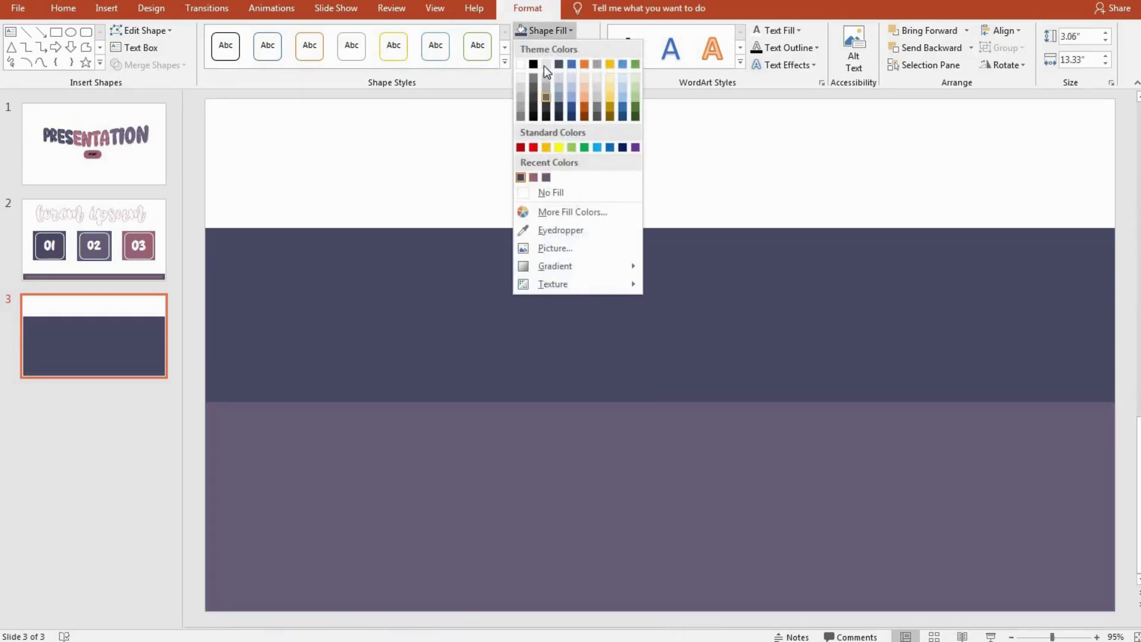
click(546, 177)
click(497, 153)
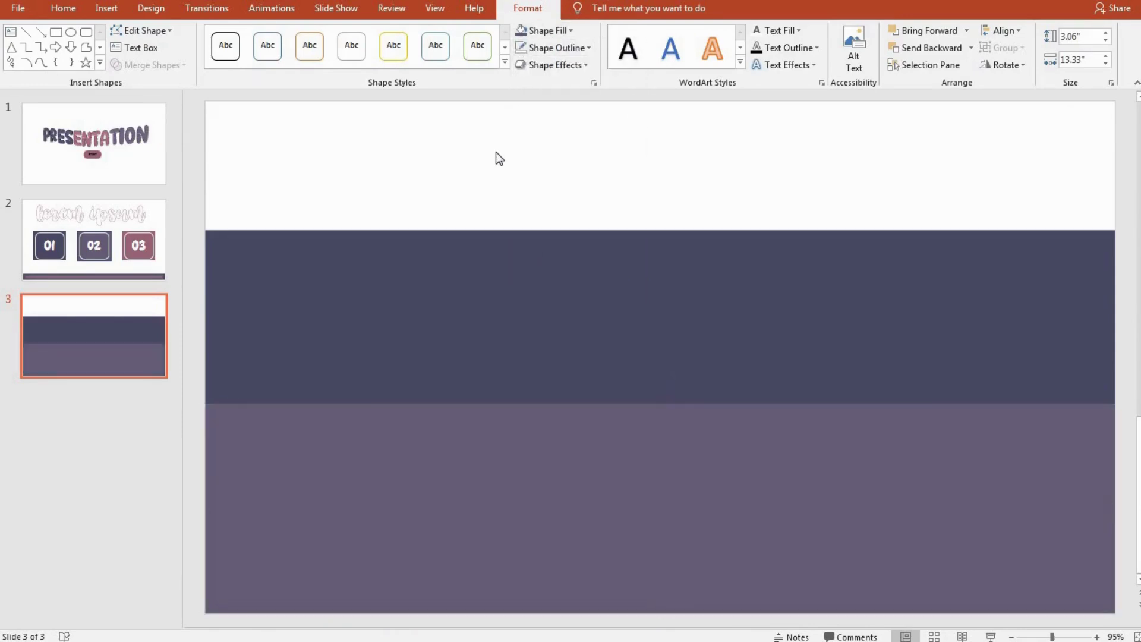
click(106, 8)
click(291, 46)
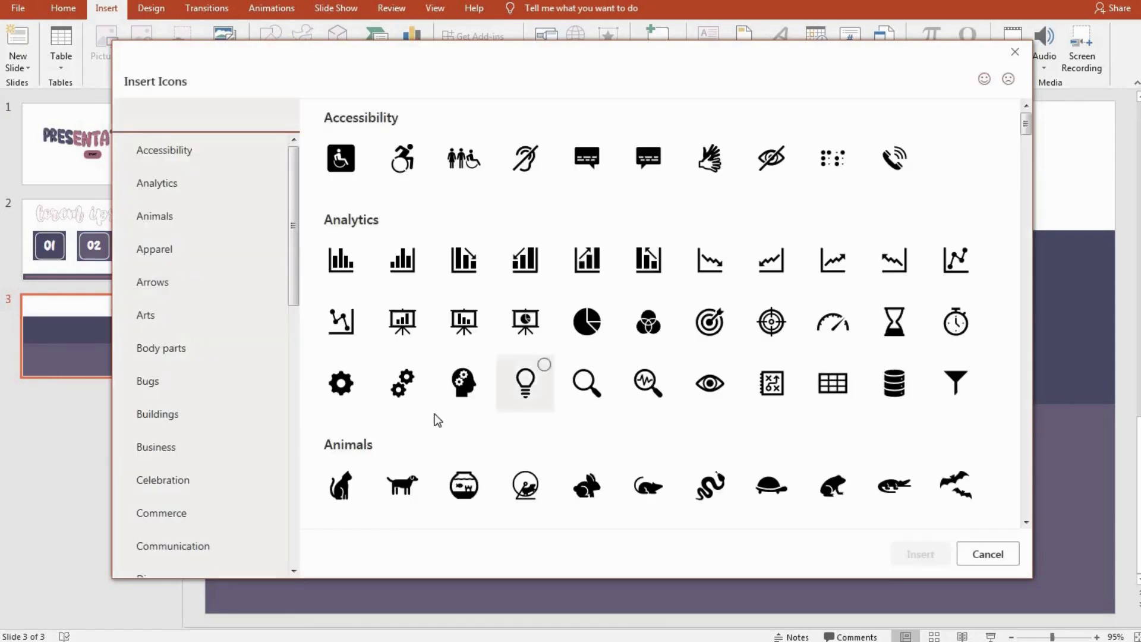
Step: Choose gears, lightbulb, magnifier-pulse, speedometer, hourglass and stopwatch icons and insert all six
click(416, 397)
click(535, 398)
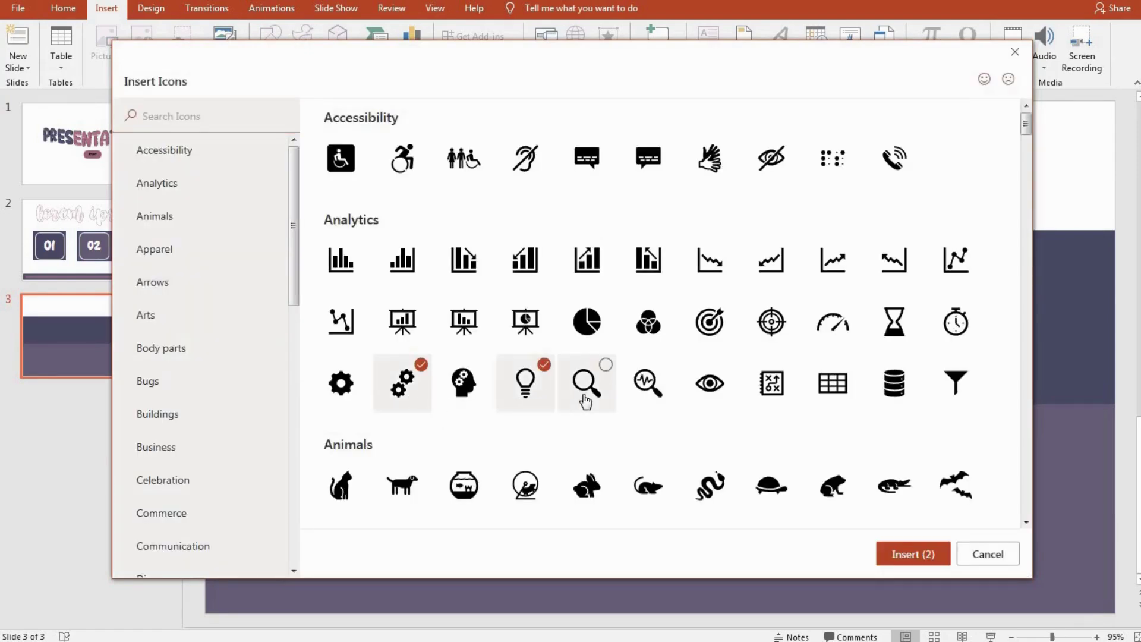
click(642, 402)
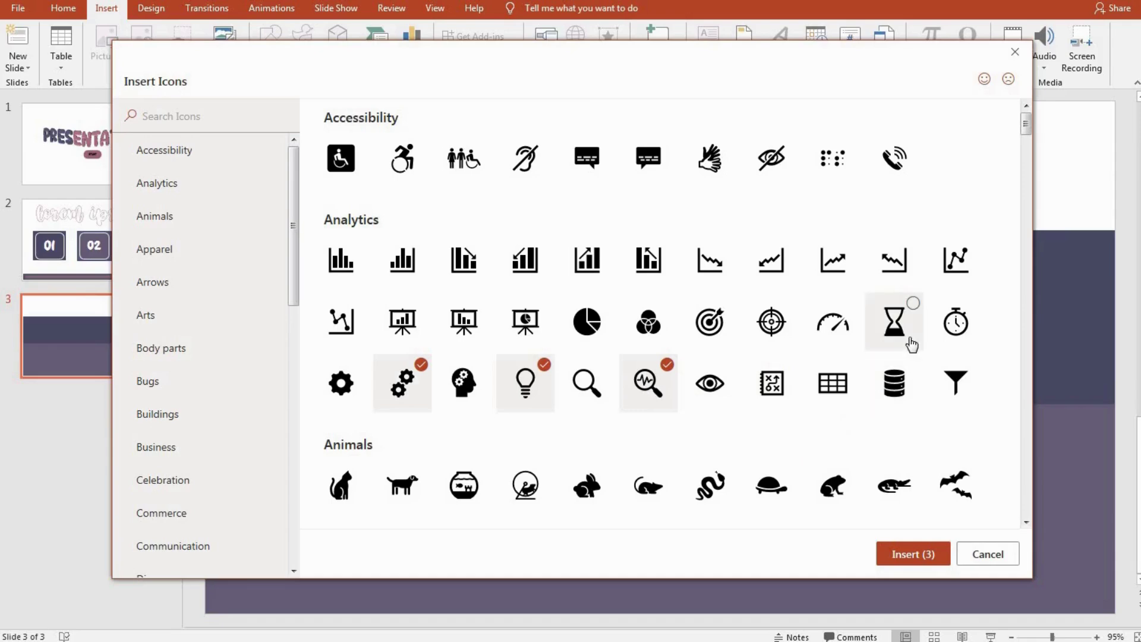
scroll(833, 311, down, 2)
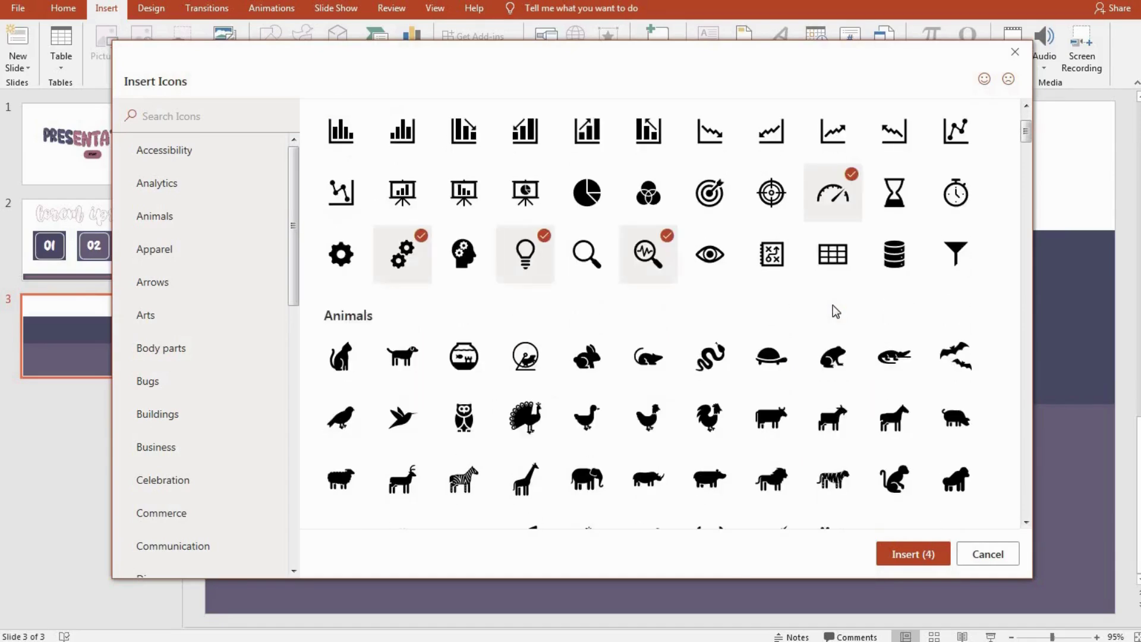
scroll(833, 311, up, 2)
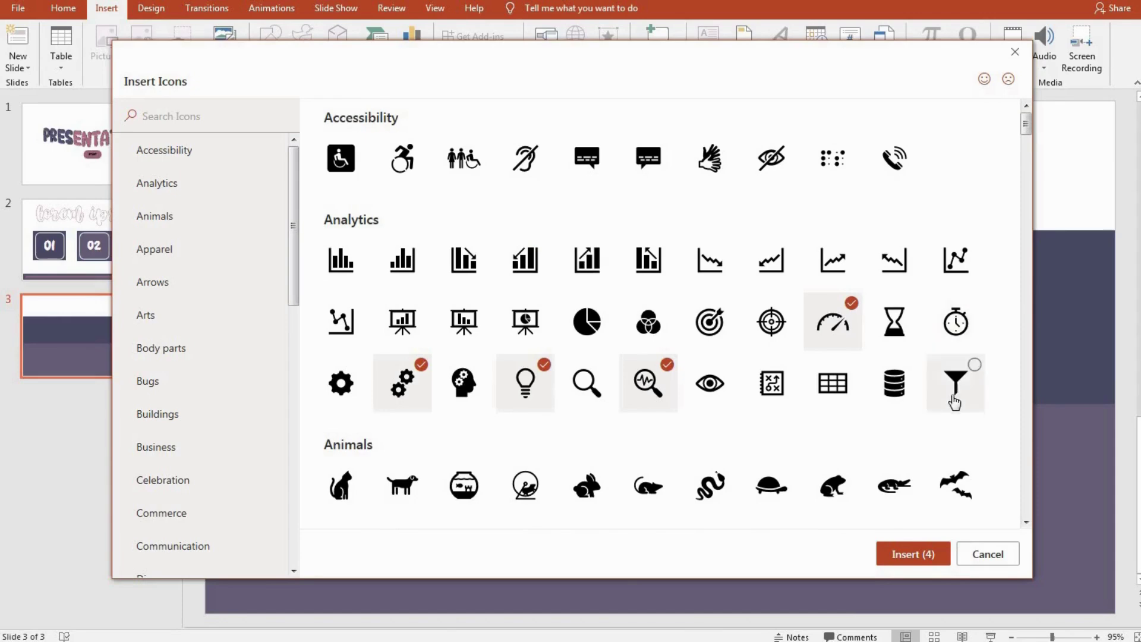
click(879, 337)
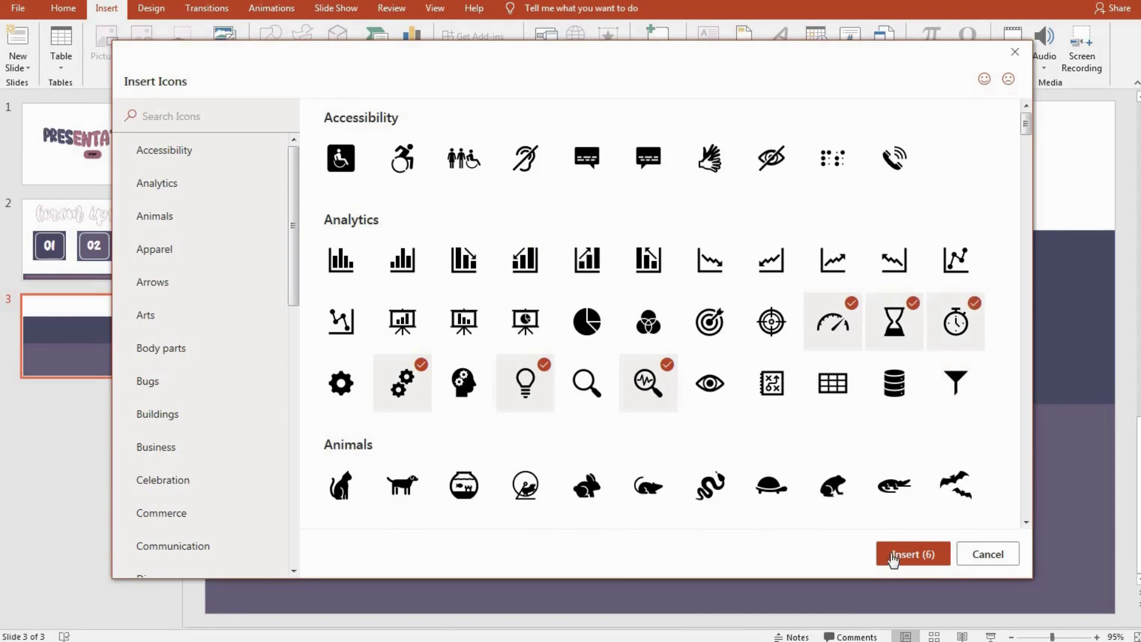
click(919, 559)
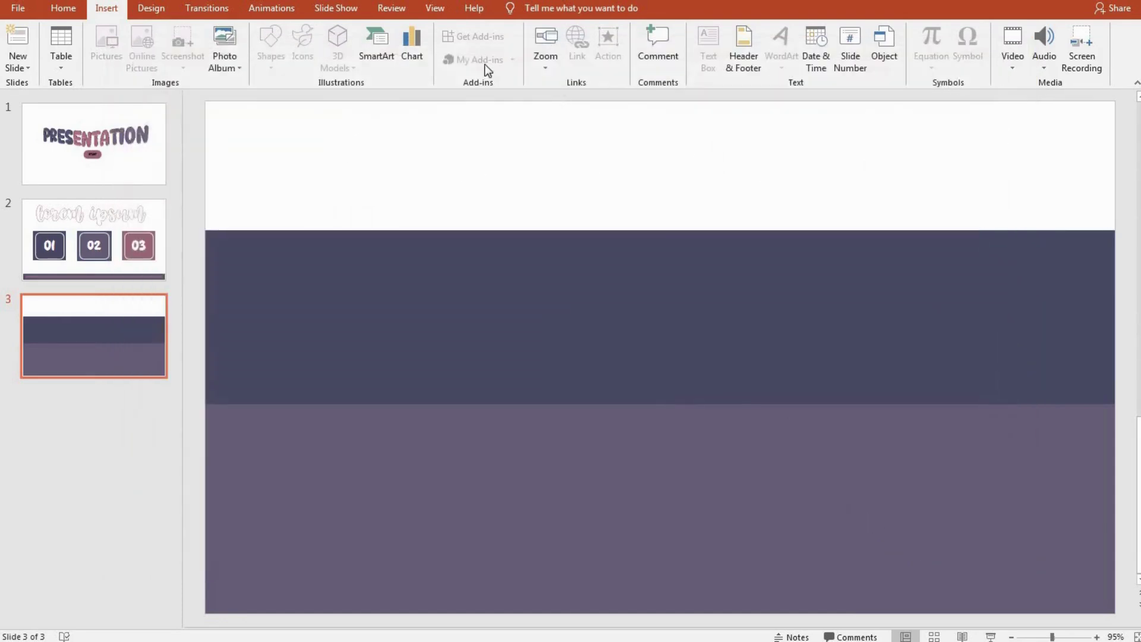
Step: Fill all six icons white
click(440, 30)
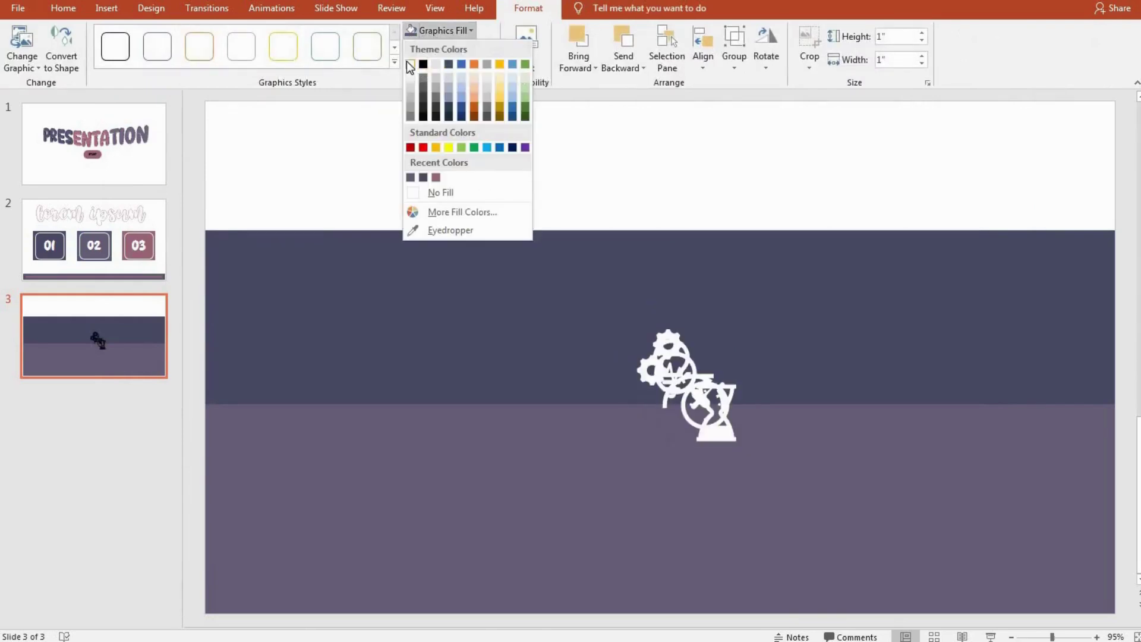
click(409, 68)
click(440, 30)
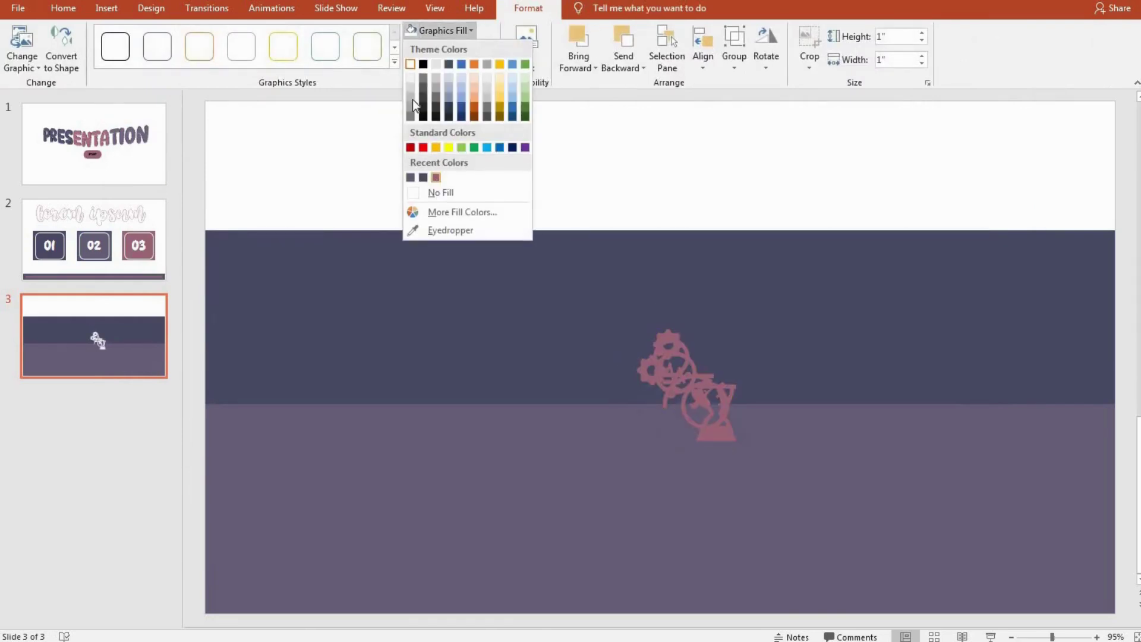
click(680, 224)
click(738, 458)
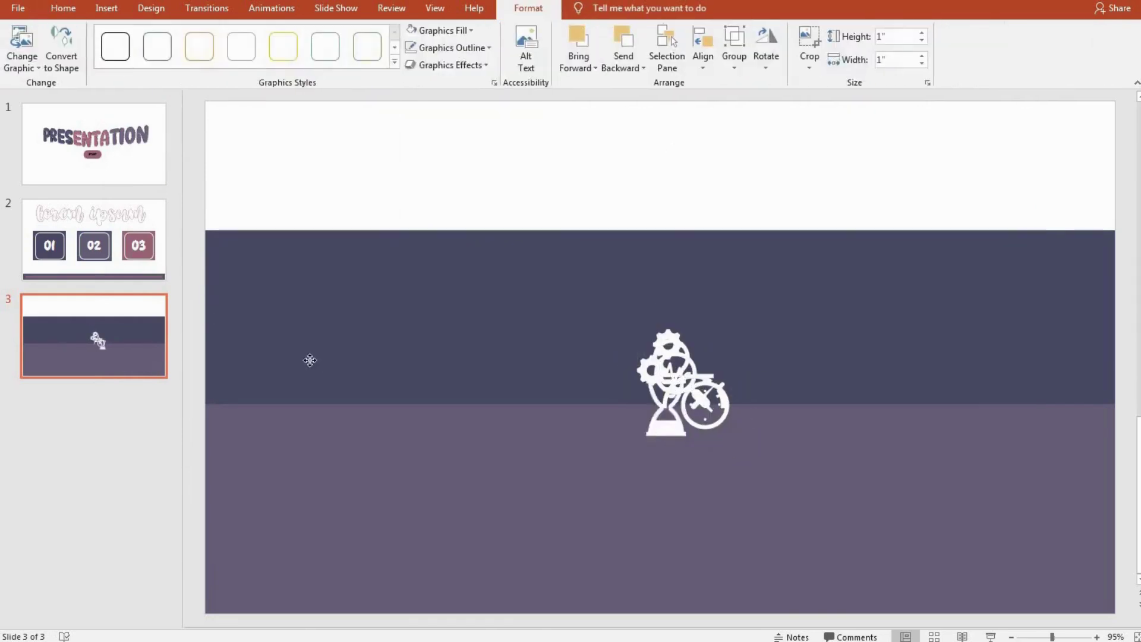
Step: Arrange hourglass, lightbulb, stopwatch across the dark band and speedometer, magnifier, gears across the mauve band
drag(309, 360, 318, 362)
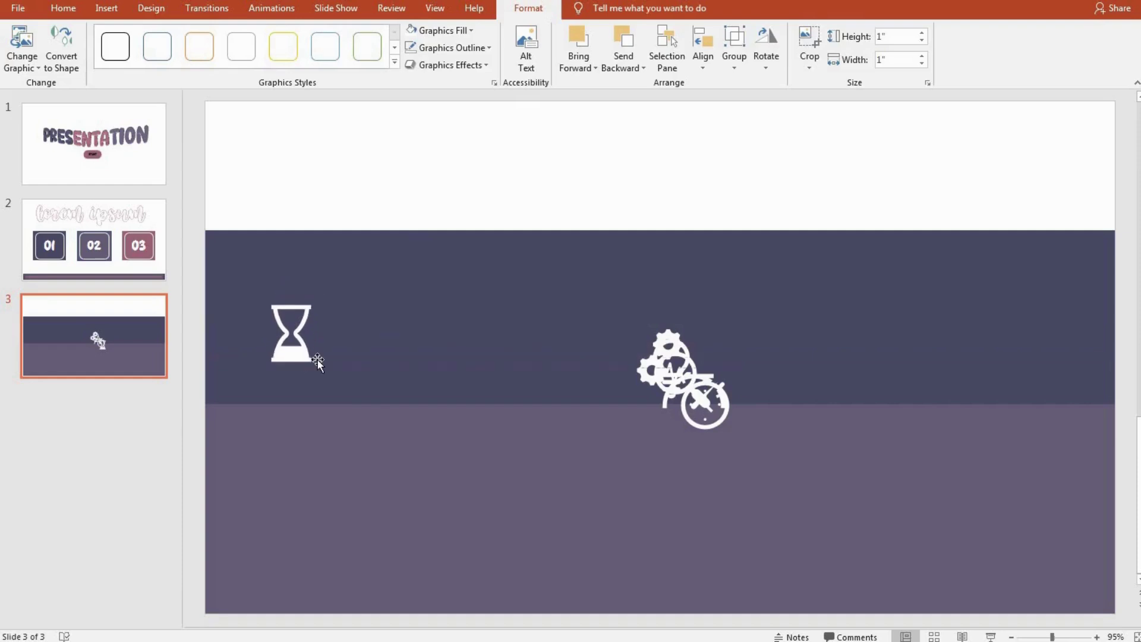
mouse_move(669, 351)
mouse_down()
mouse_move(675, 296)
mouse_move(689, 291)
mouse_up()
mouse_move(713, 418)
mouse_down()
mouse_move(1056, 349)
mouse_move(1031, 345)
mouse_up()
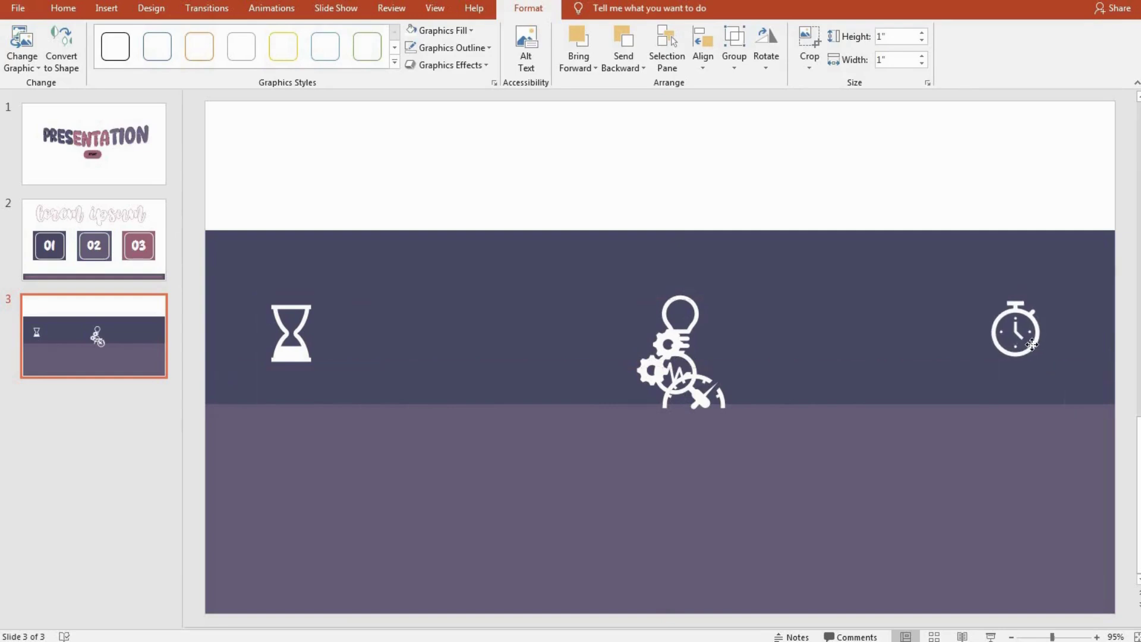
drag(713, 323, 685, 328)
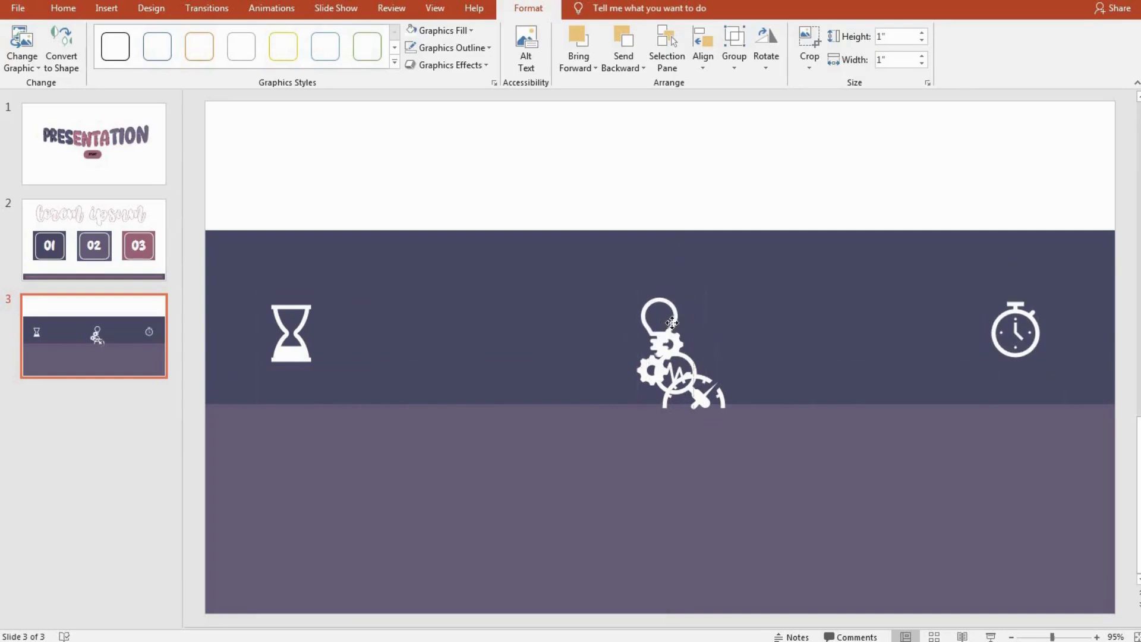
mouse_move(727, 394)
mouse_down()
mouse_move(499, 519)
mouse_move(308, 515)
mouse_move(325, 506)
mouse_up()
drag(685, 366, 658, 508)
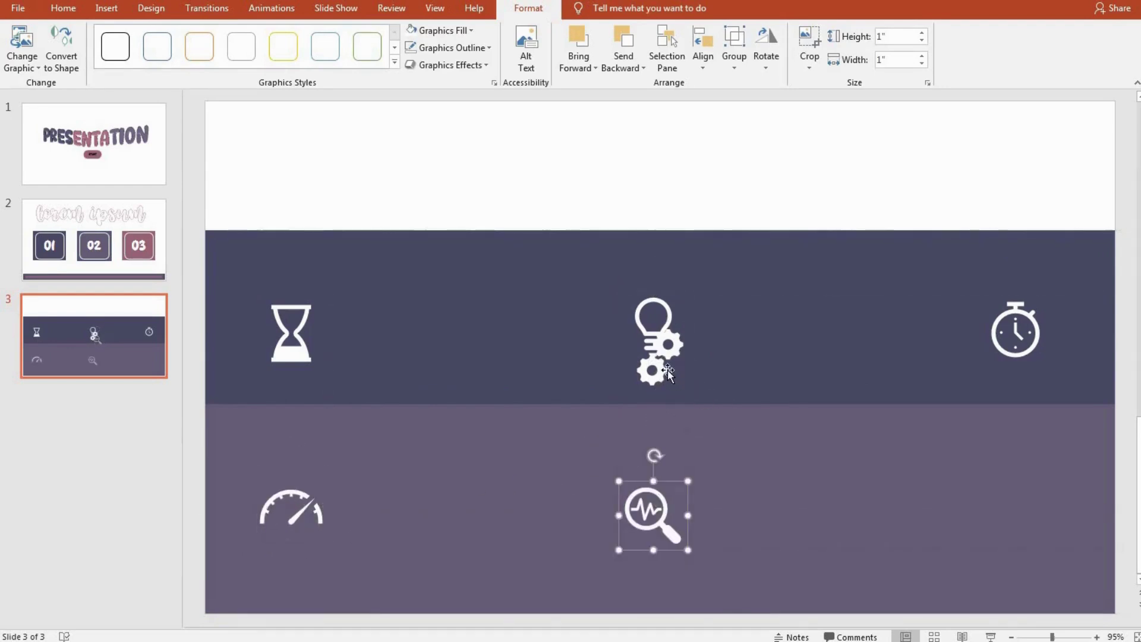
drag(662, 371, 1018, 531)
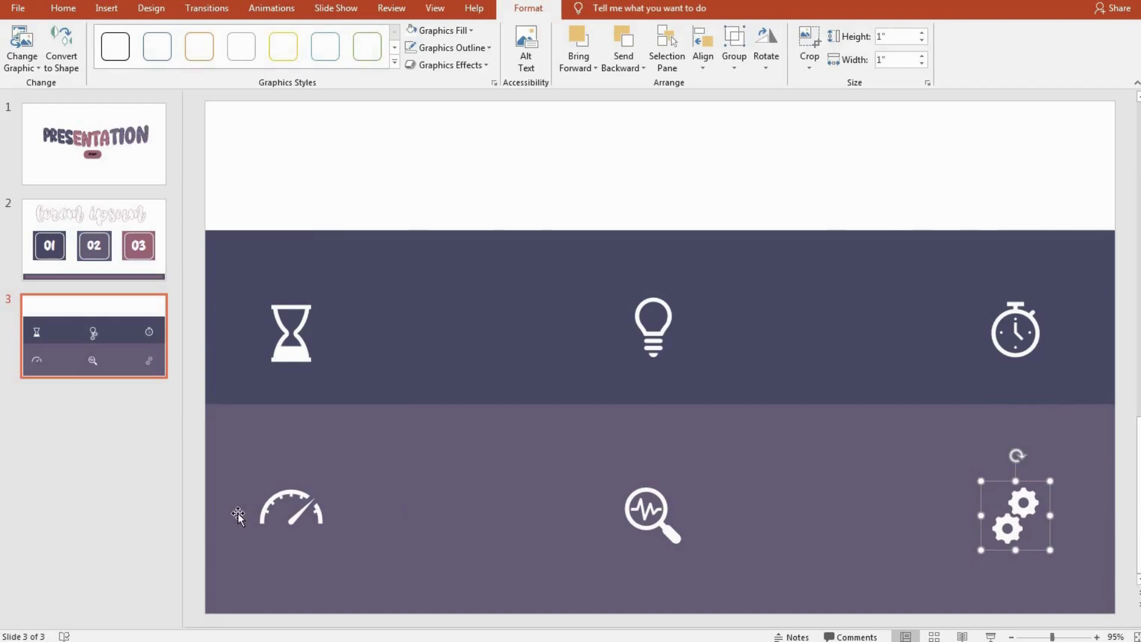
click(475, 211)
Step: Add a text box in the white top band reading 'Lorem Ipsum'
key(alt+n)
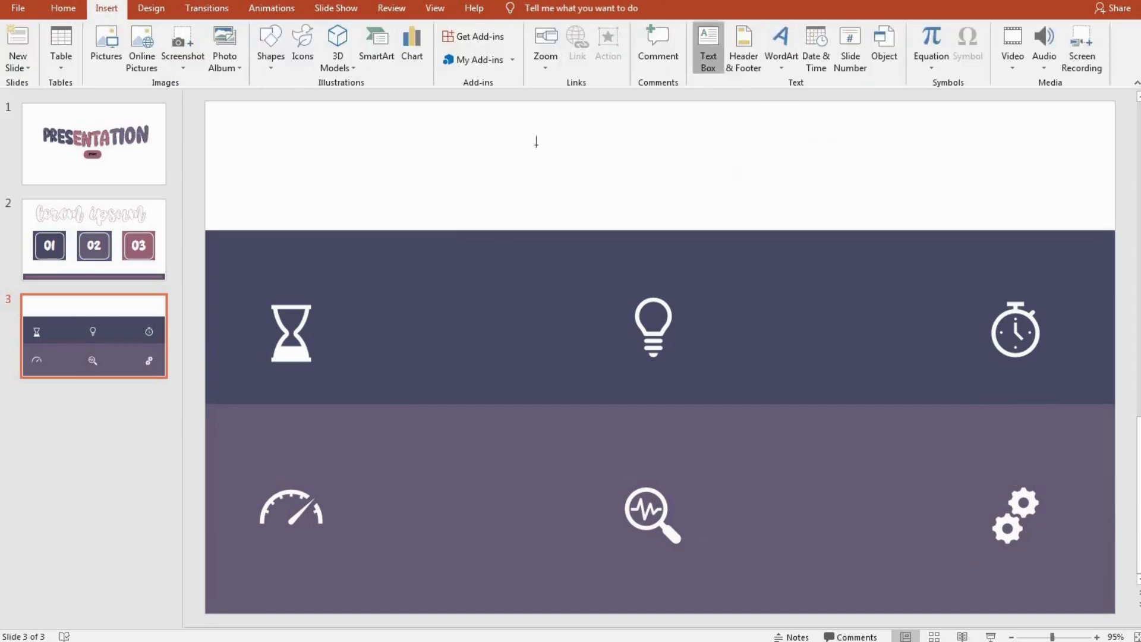
key(x)
click(532, 159)
text(Lorem)
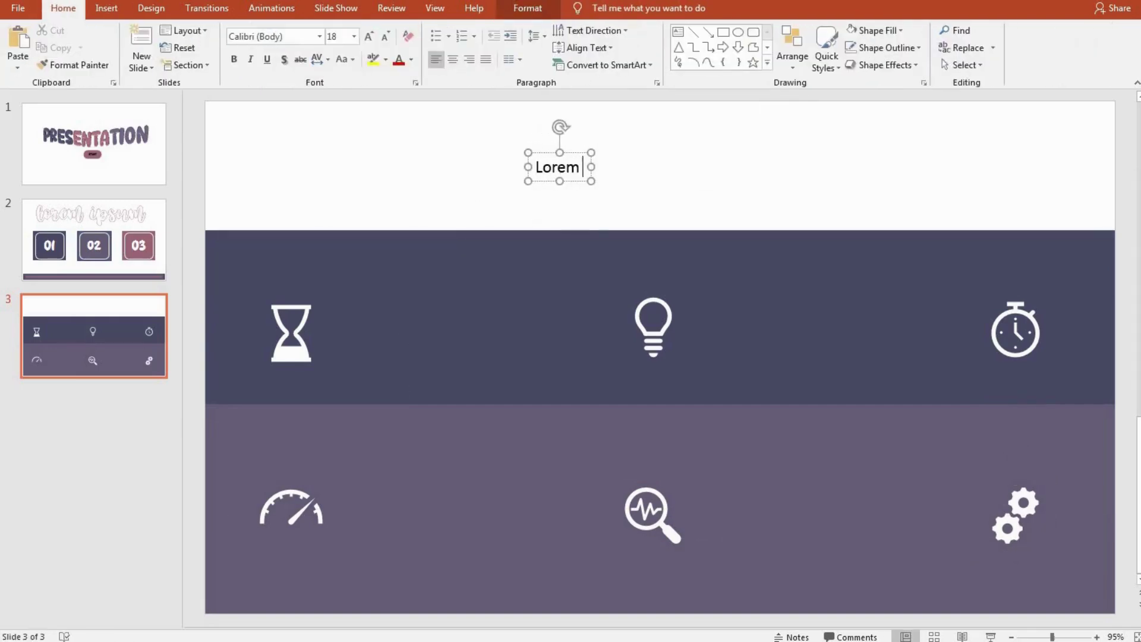
text( Ipsum)
Step: Set the title to Bernard MT Condensed and enlarge it to 60 pt
key(ctrl+a)
click(319, 36)
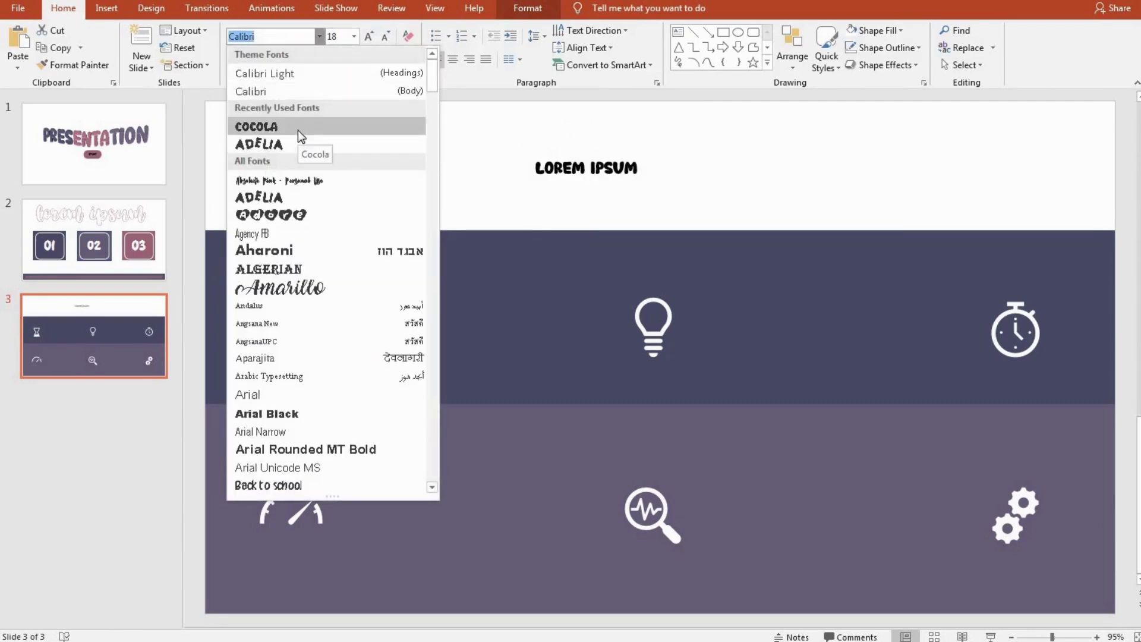
scroll(341, 466, down, 5)
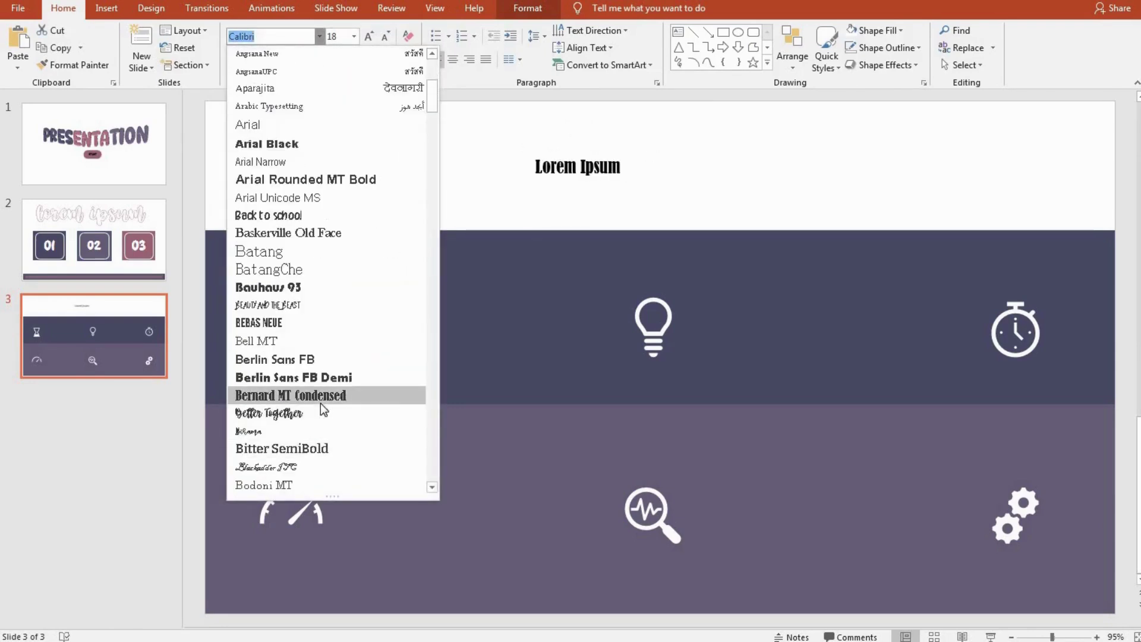
click(320, 397)
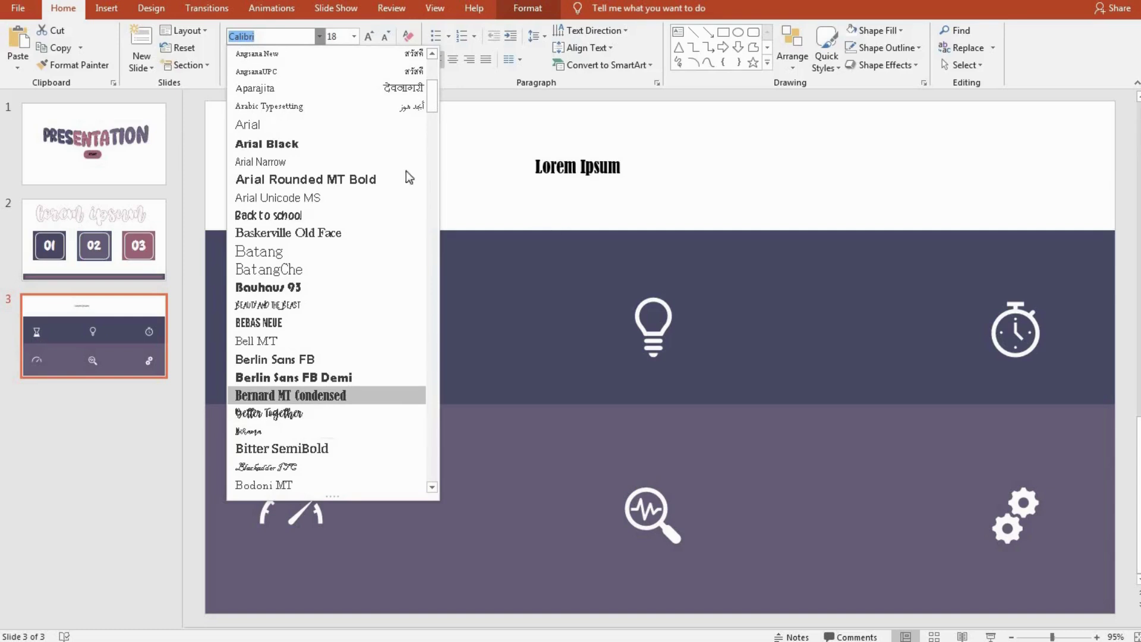
click(368, 36)
click(368, 36)
click(368, 36)
click(369, 36)
click(368, 36)
click(369, 36)
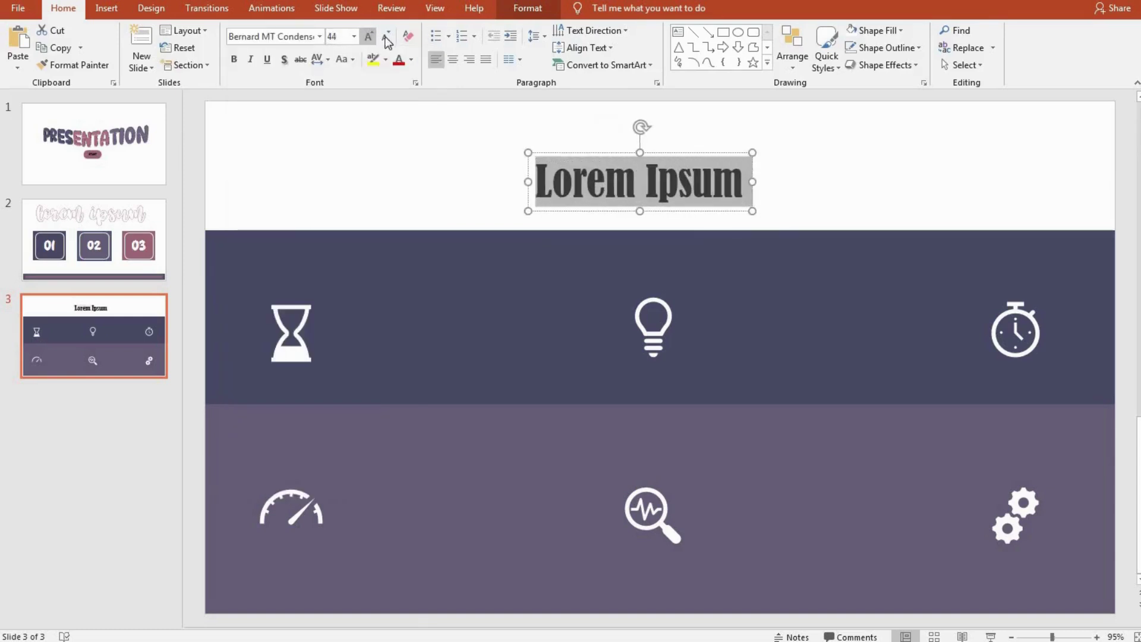
click(368, 36)
click(368, 36)
click(571, 153)
click(369, 38)
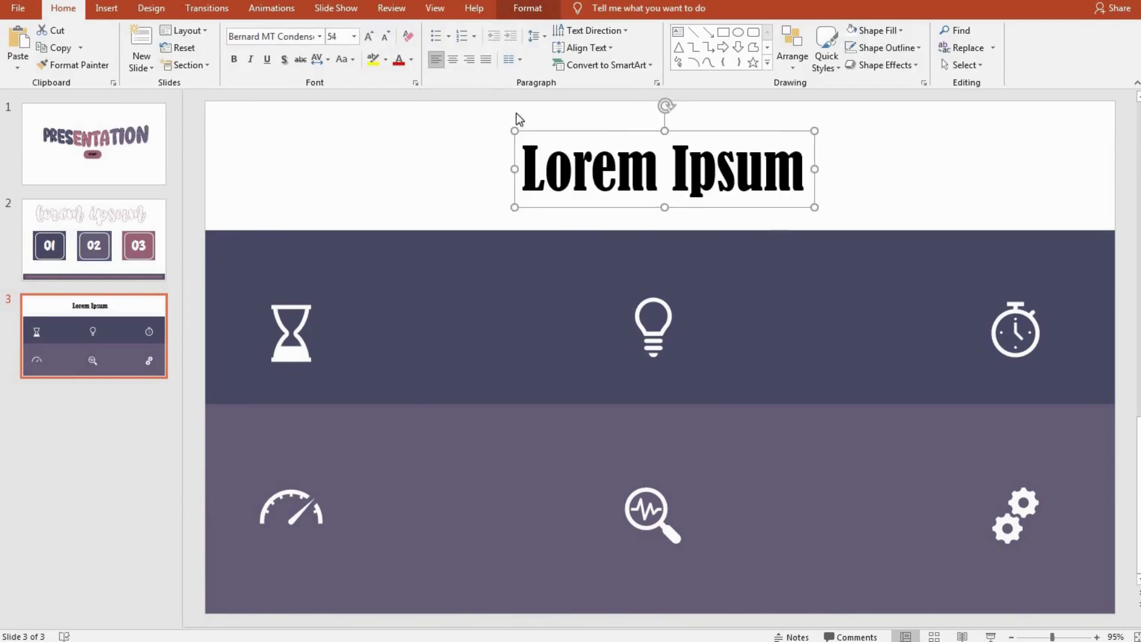
Step: Centre the title above the icons and colour it mauve brown
drag(558, 132, 486, 131)
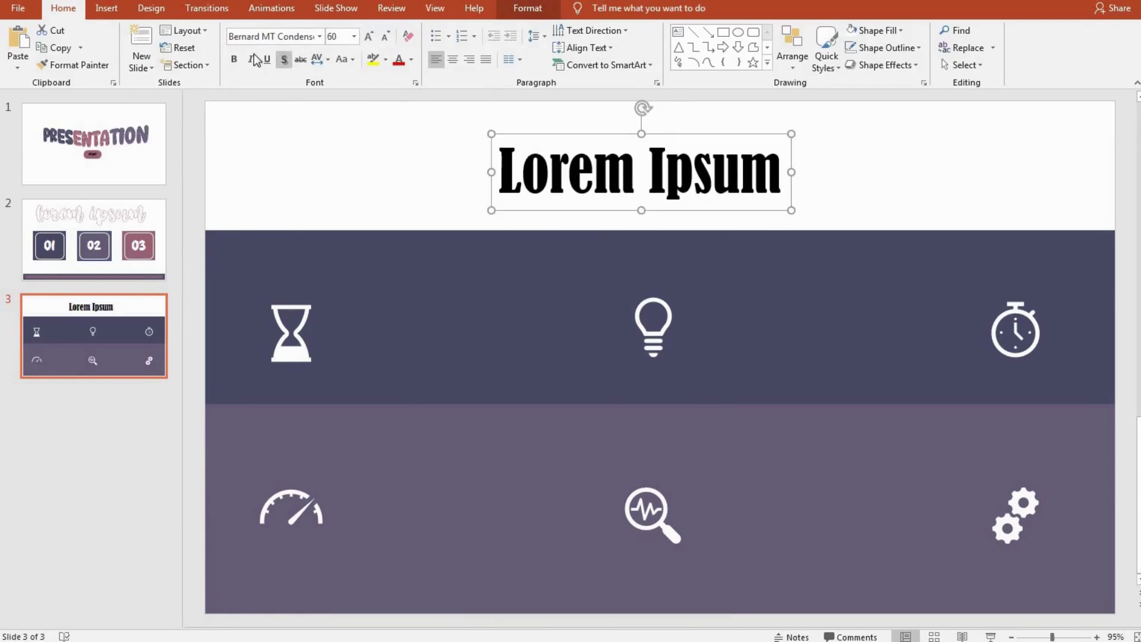
click(410, 60)
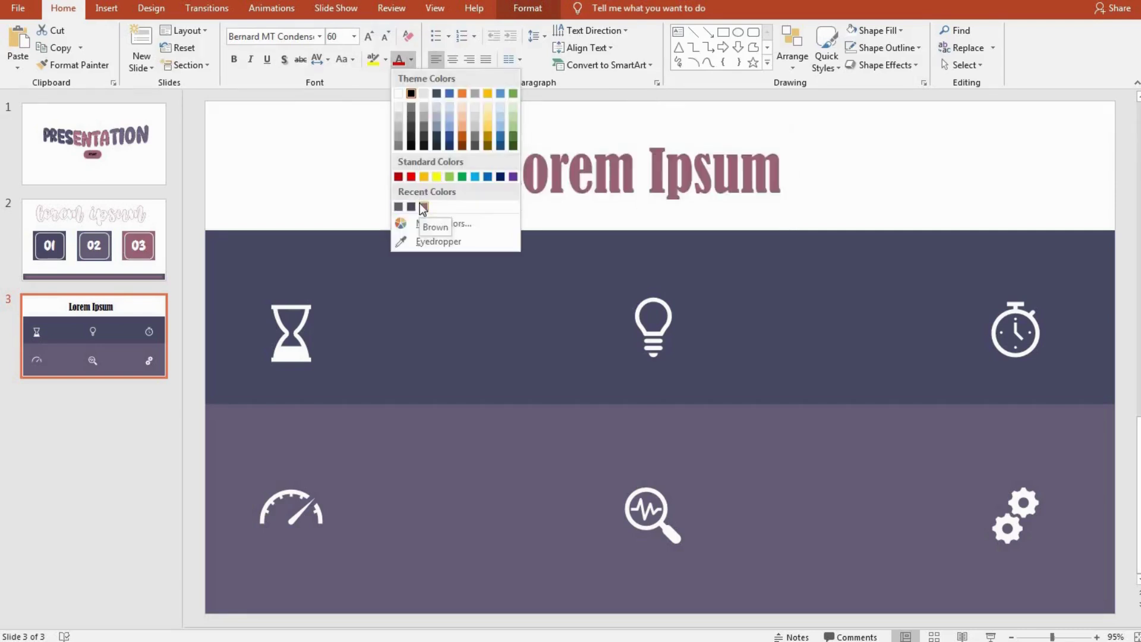
click(423, 206)
click(436, 153)
click(106, 8)
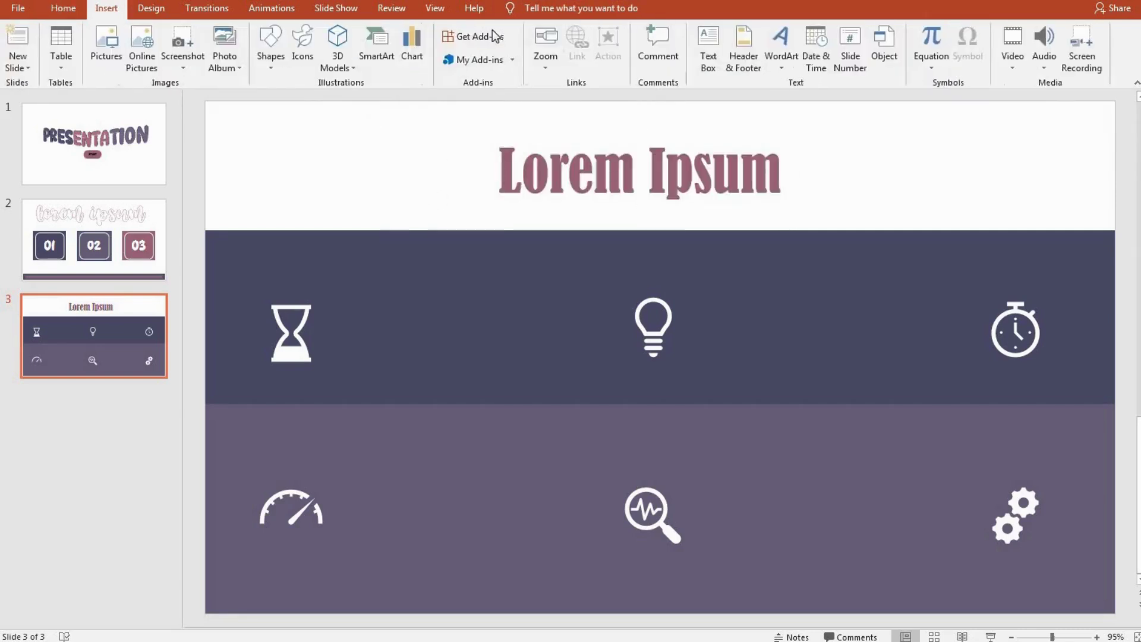
Step: Add a second text box on the title reading 'Lorem ipsum' in the Lambresia script font
click(703, 54)
click(594, 174)
text(Lor)
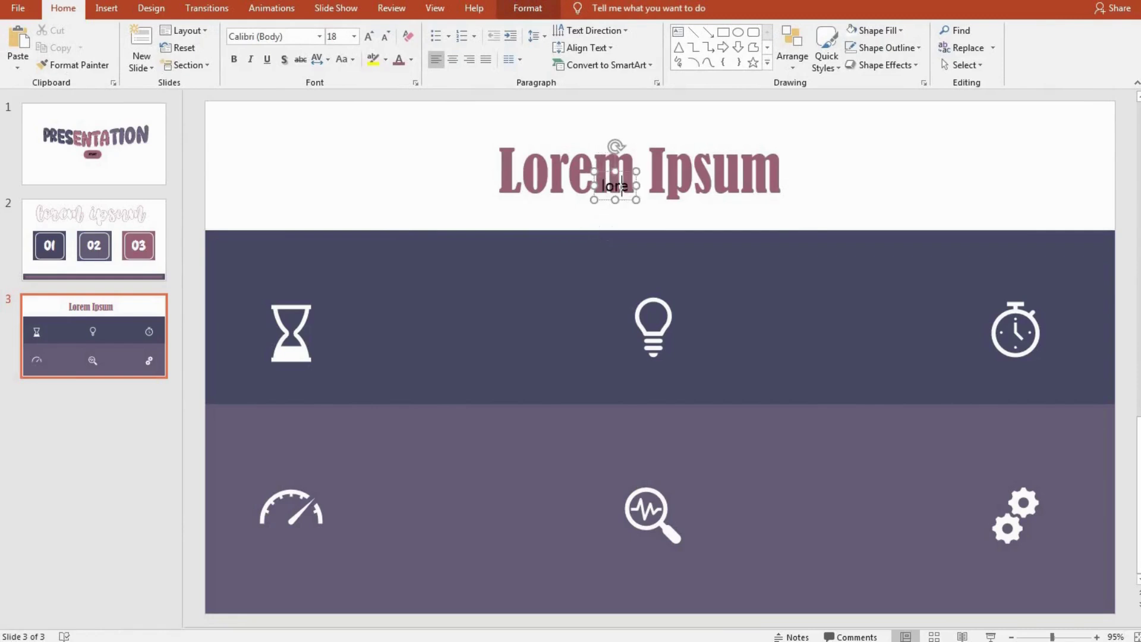
text(em ipsum)
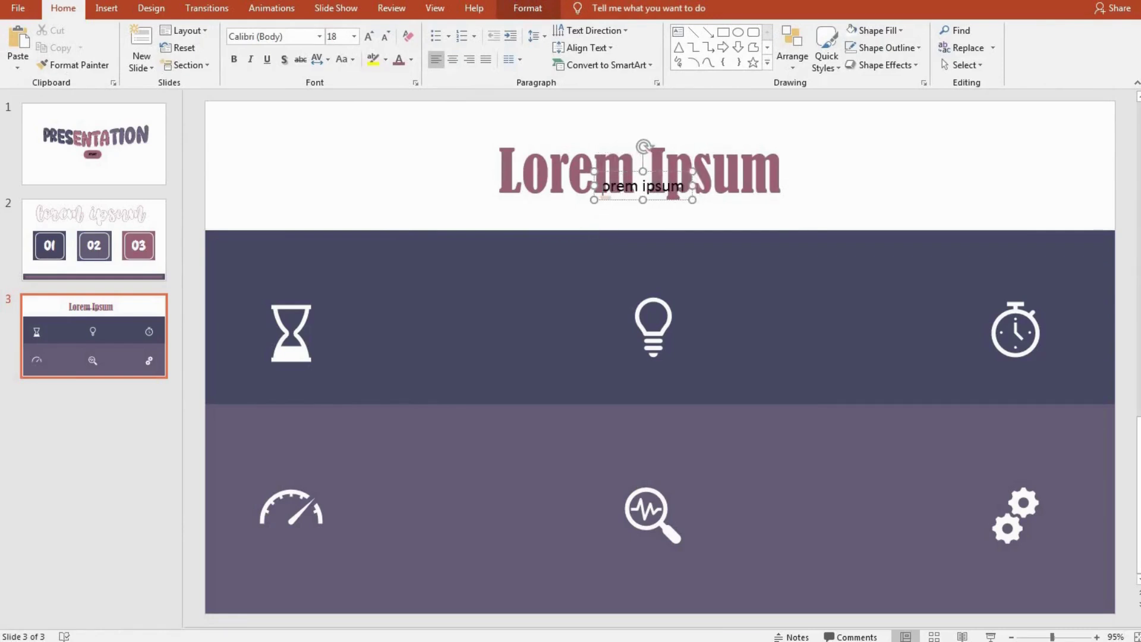
key(ctrl+a)
click(320, 36)
scroll(285, 225, down, 15)
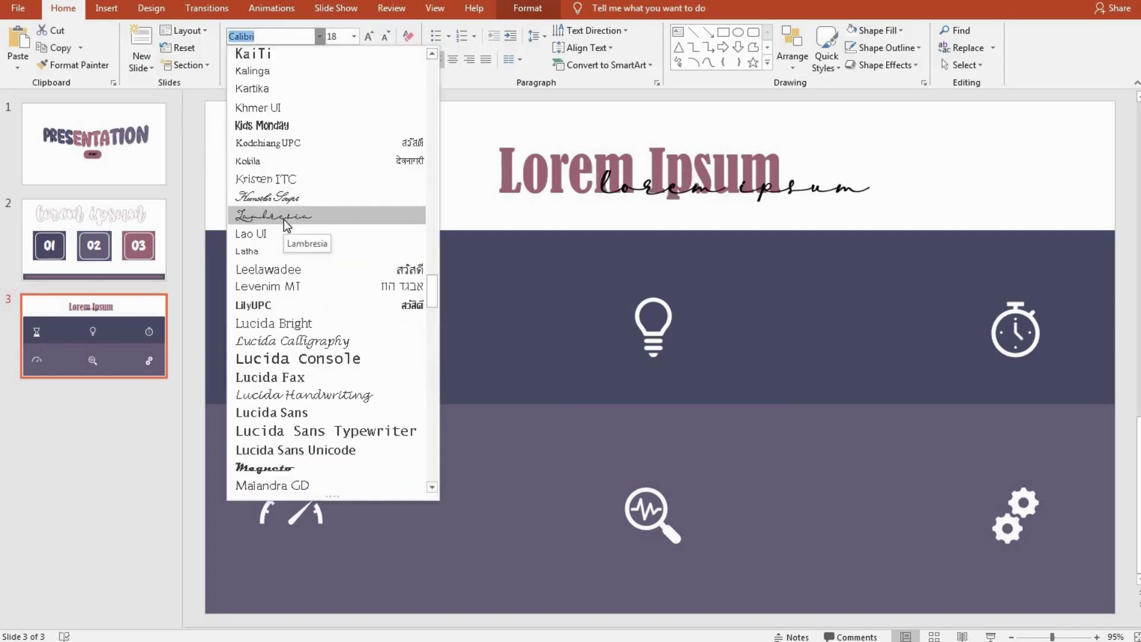
click(284, 224)
Step: Move the script text over the title, make it black, and paste a Lorem ipsum paragraph
click(410, 59)
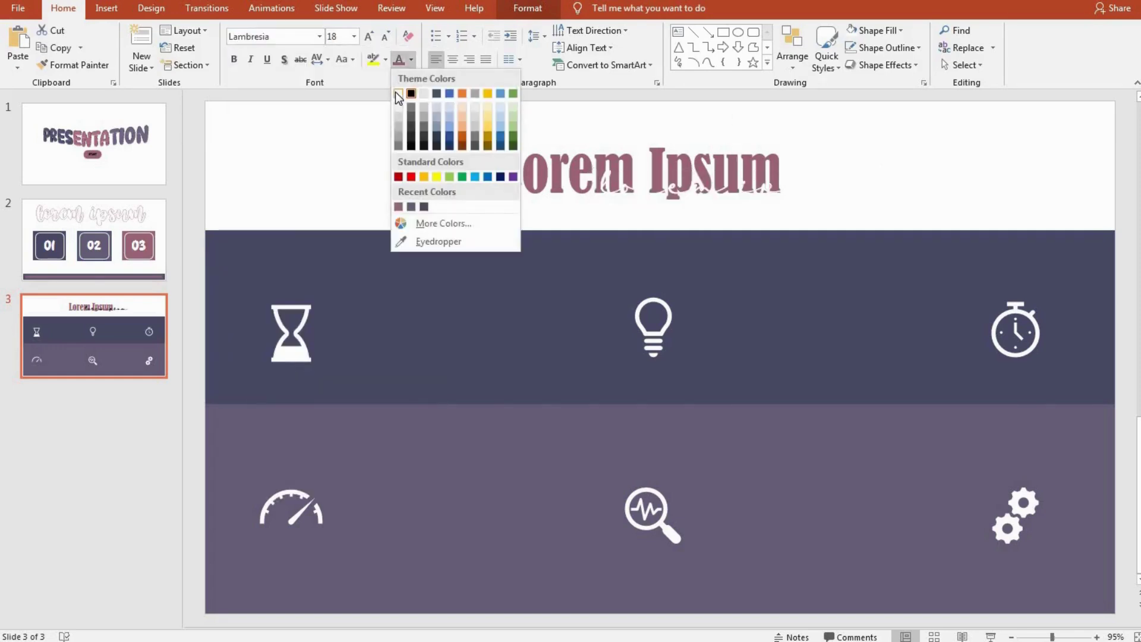
click(424, 206)
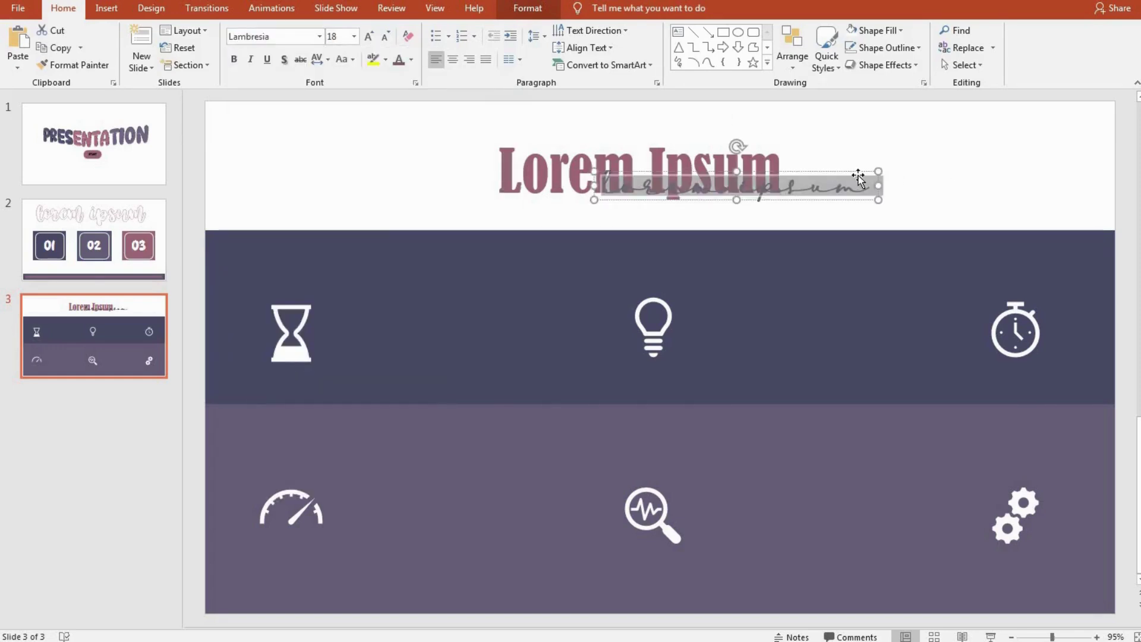
drag(827, 173, 769, 164)
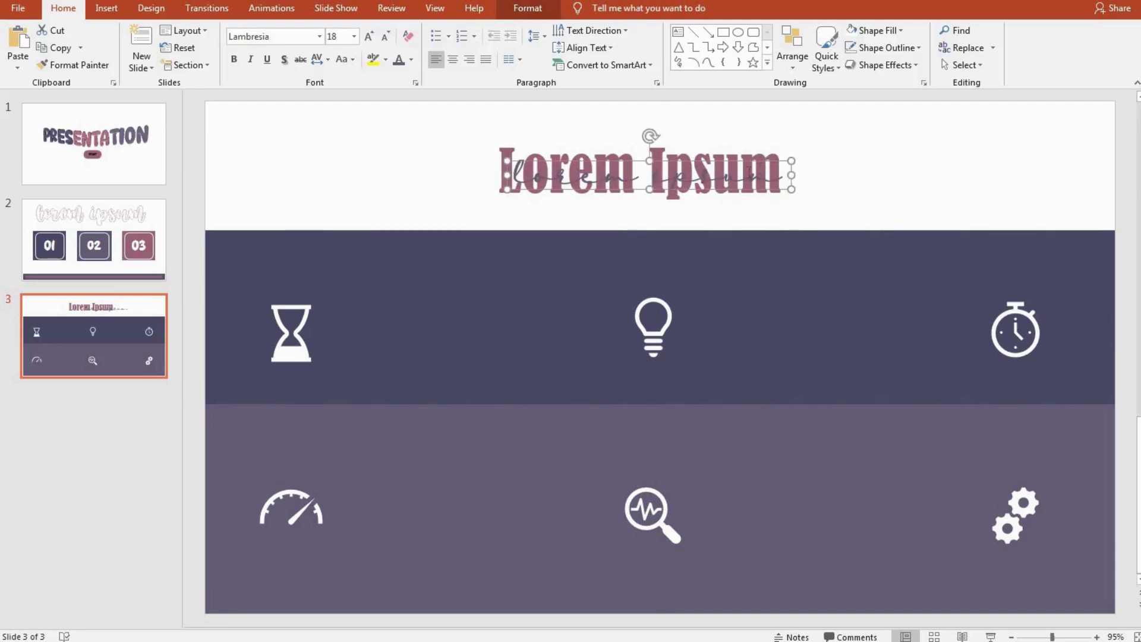
drag(750, 173, 475, 110)
click(411, 59)
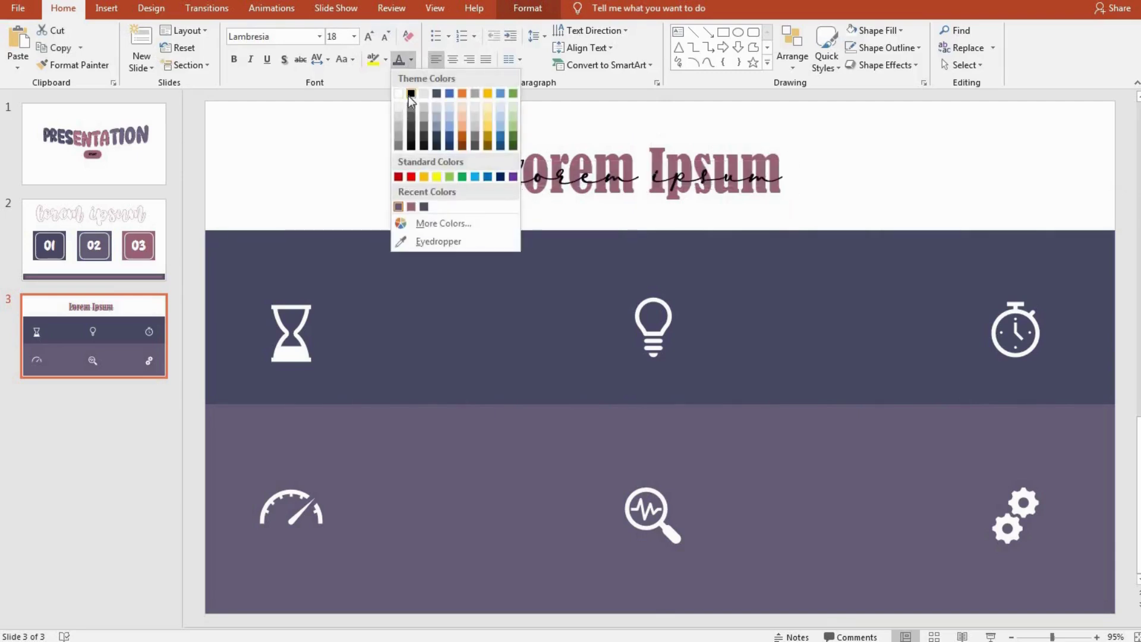
click(408, 95)
click(915, 214)
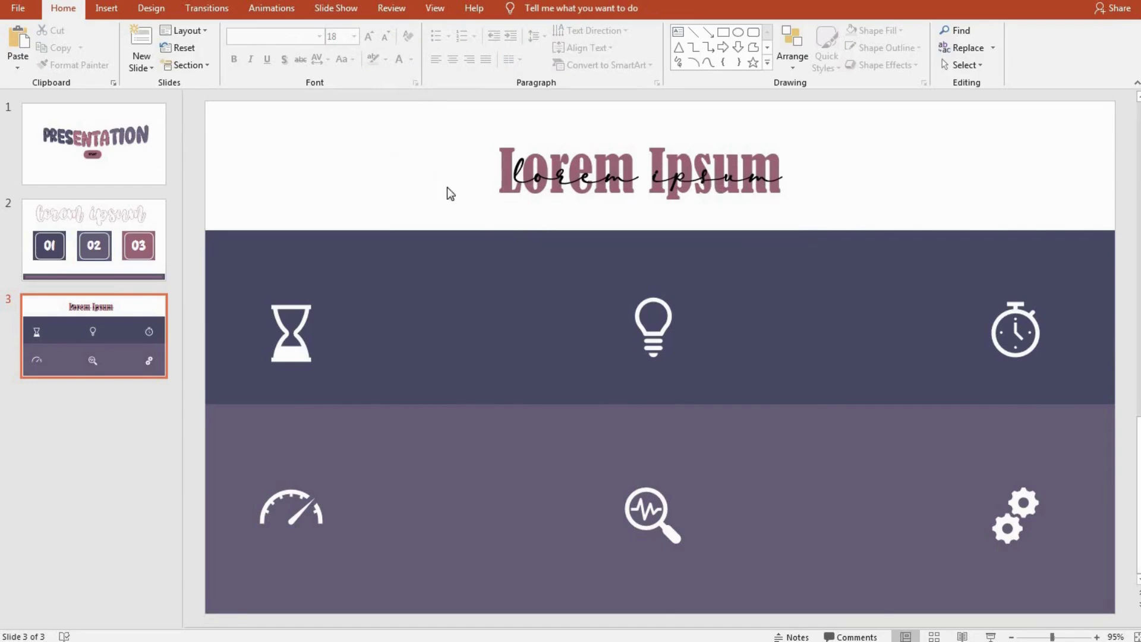
text(Lorem ipsum dolor sit amet, consectetur adipiscing elit, sed do eiusmod tempor incididunt ut labore et dolore magna aliqua. Ut enim ad minim veniam, quis nostrud exercitation ullamco laboris nisi ut aliquip ex ea commodo consequat. Duis aute irure dolor in reprehenderit in voluptate velit esse cillum dolore eu fugiat nulla pariatur. Excepteur sint occaecat cupidatat non proident, sunt in culpa qui officia deserunt mollit anim id est laborum.)
Step: Make the pasted paragraph light grey-white at 20 pt
key(ctrl+a)
click(411, 59)
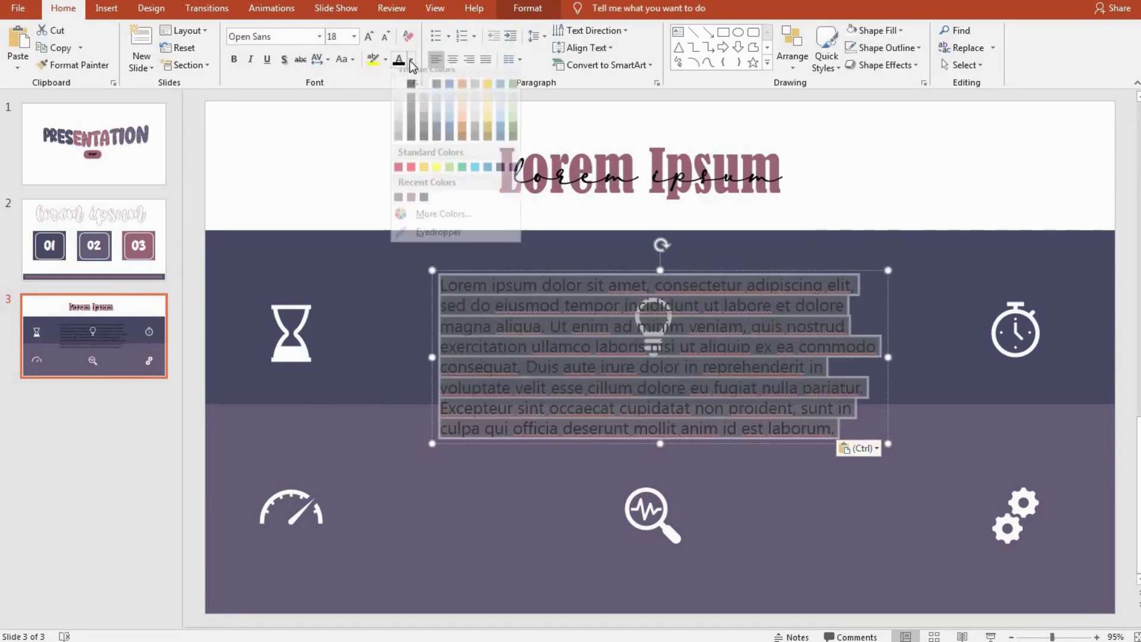
click(398, 98)
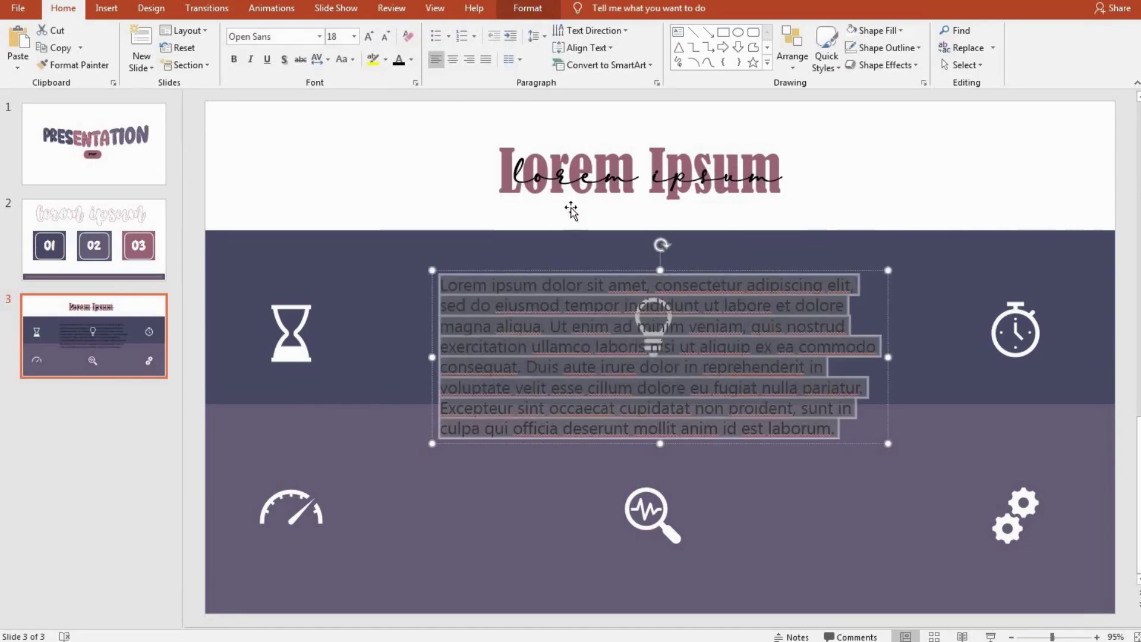
click(374, 38)
Step: Apply CHICKEN Pie, shrink the text, and narrow the box so the paragraph rewraps
click(319, 36)
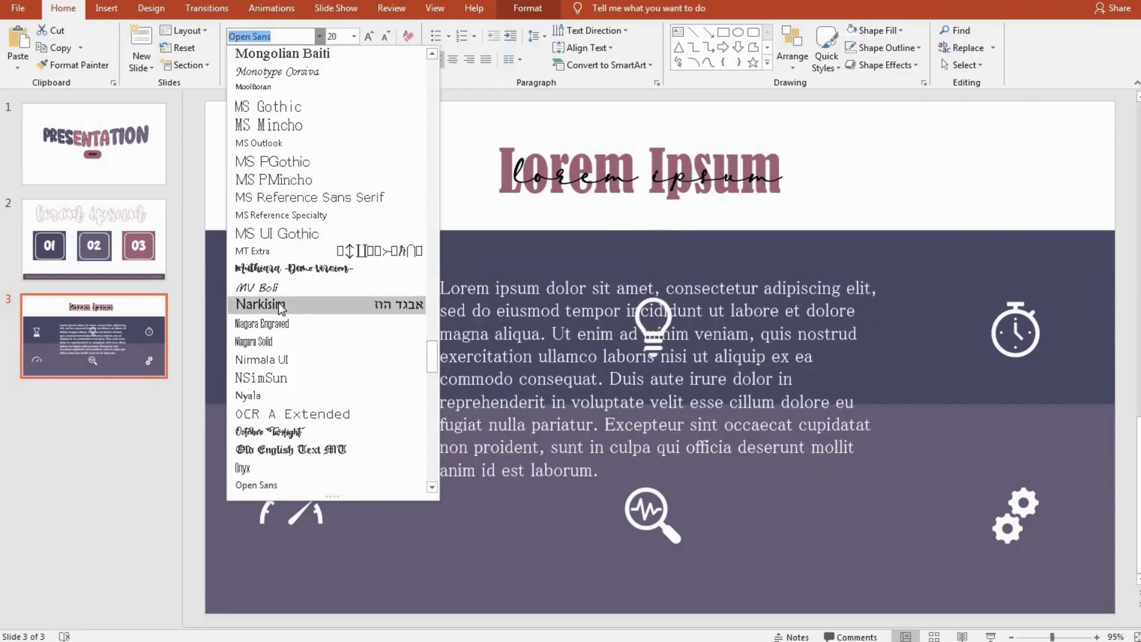
scroll(400, 288, up, 8)
scroll(399, 289, up, 7)
scroll(400, 288, up, 8)
scroll(399, 289, up, 8)
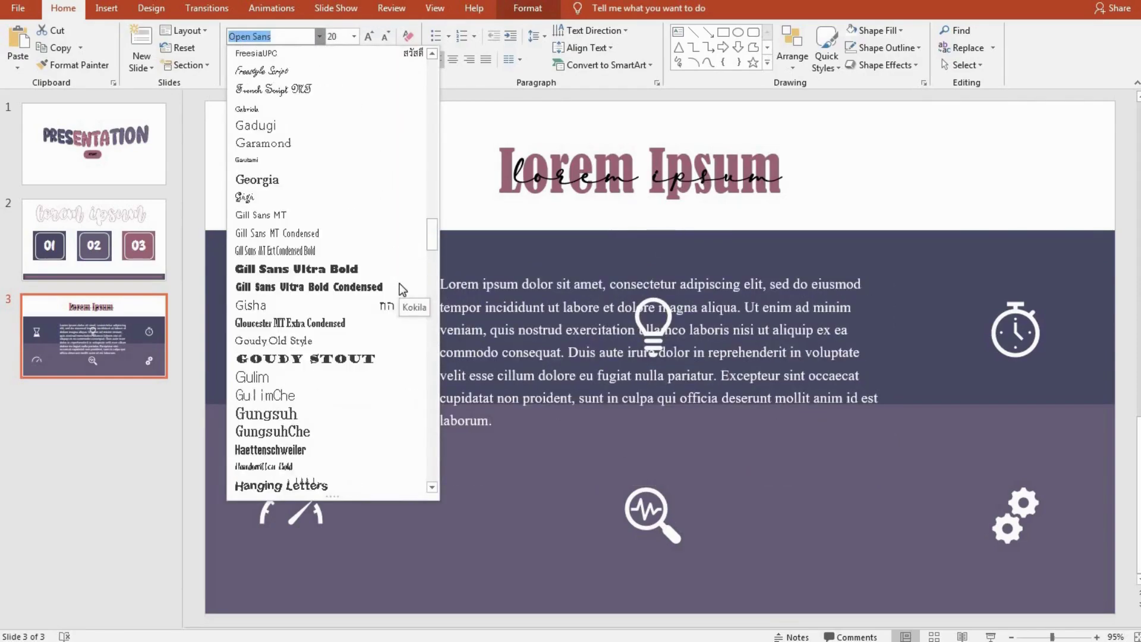
scroll(399, 289, up, 8)
scroll(400, 289, up, 8)
scroll(397, 284, up, 6)
scroll(392, 280, up, 1)
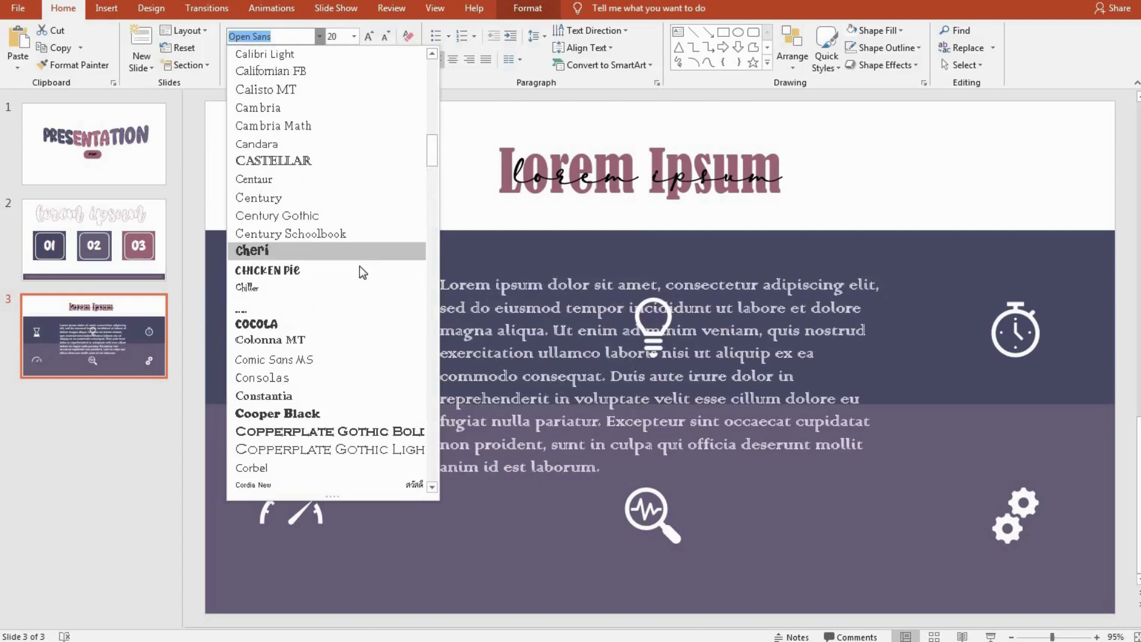
click(359, 269)
click(385, 36)
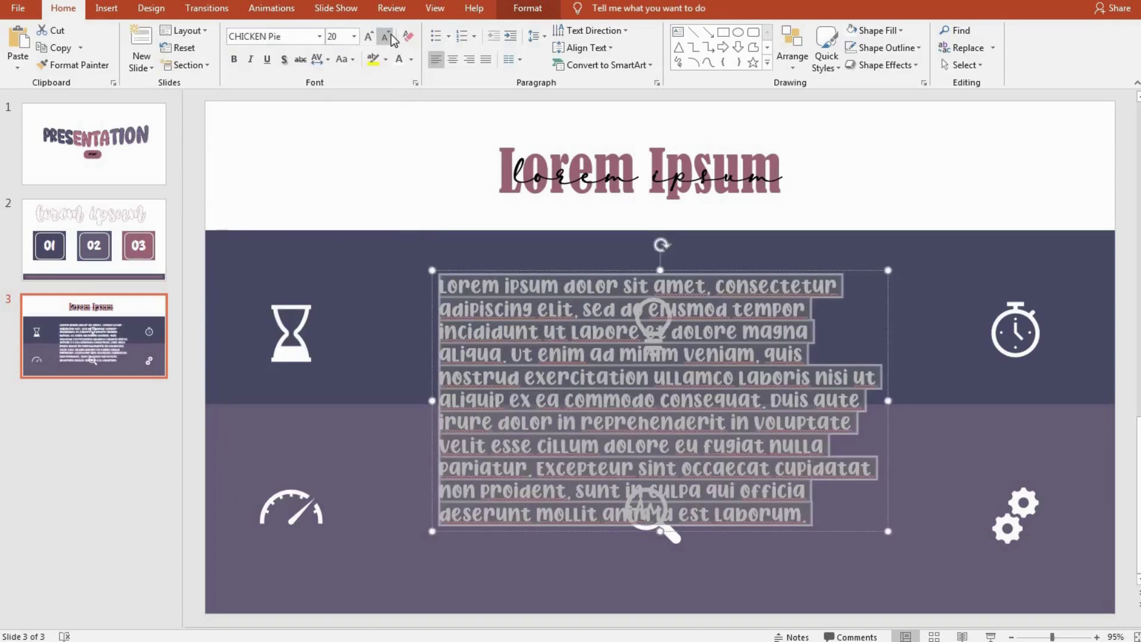
click(385, 37)
click(385, 36)
drag(887, 338, 696, 338)
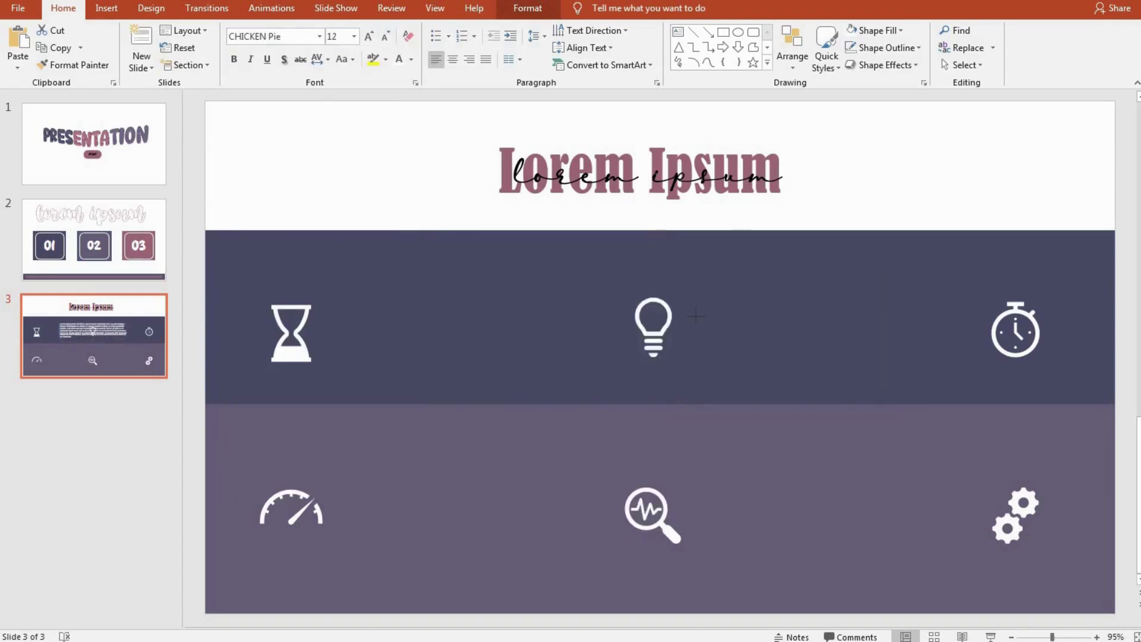
Step: Switch the paragraph font to Back to school
double_click(527, 336)
key(ctrl+a)
click(319, 36)
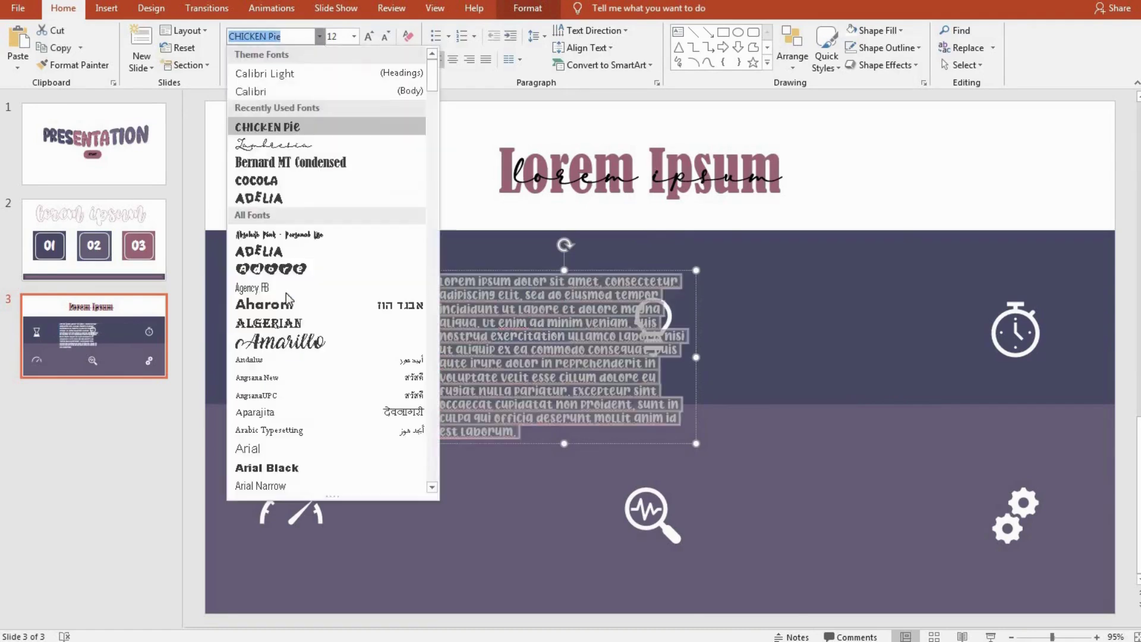
scroll(286, 293, down, 5)
scroll(292, 297, down, 1)
scroll(291, 303, down, 4)
scroll(309, 323, down, 2)
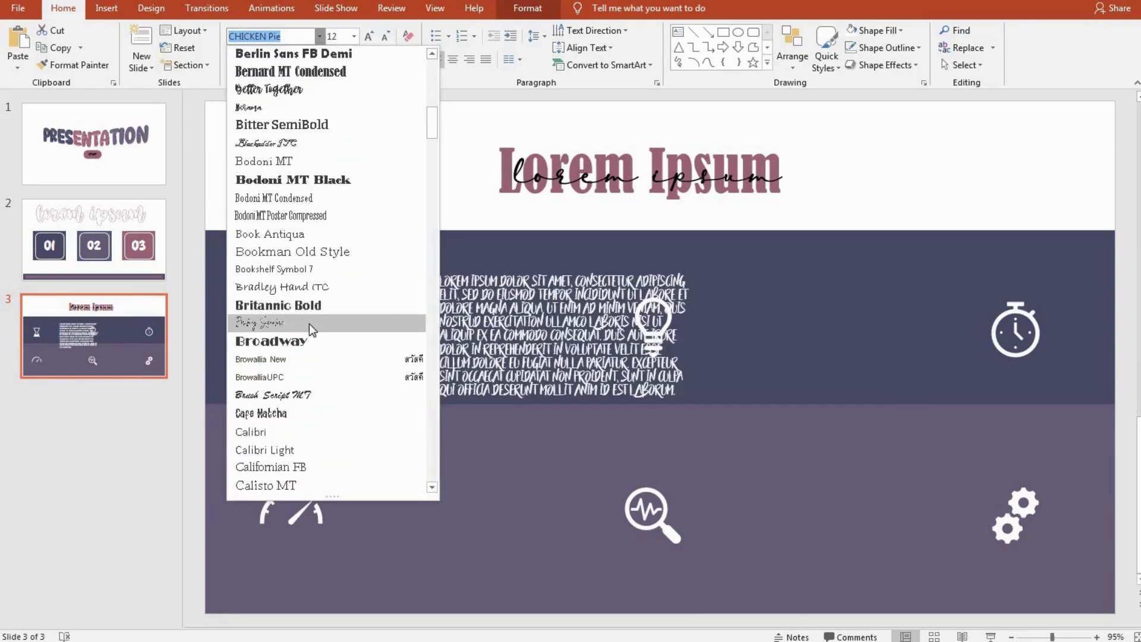
scroll(312, 327, down, 5)
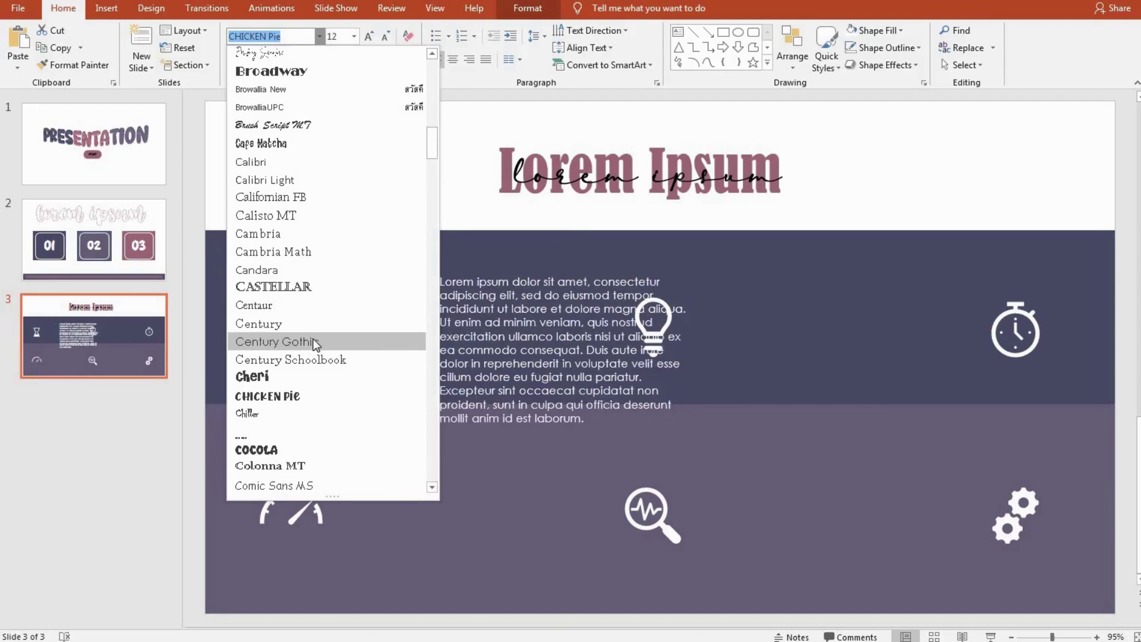
scroll(307, 383, down, 1)
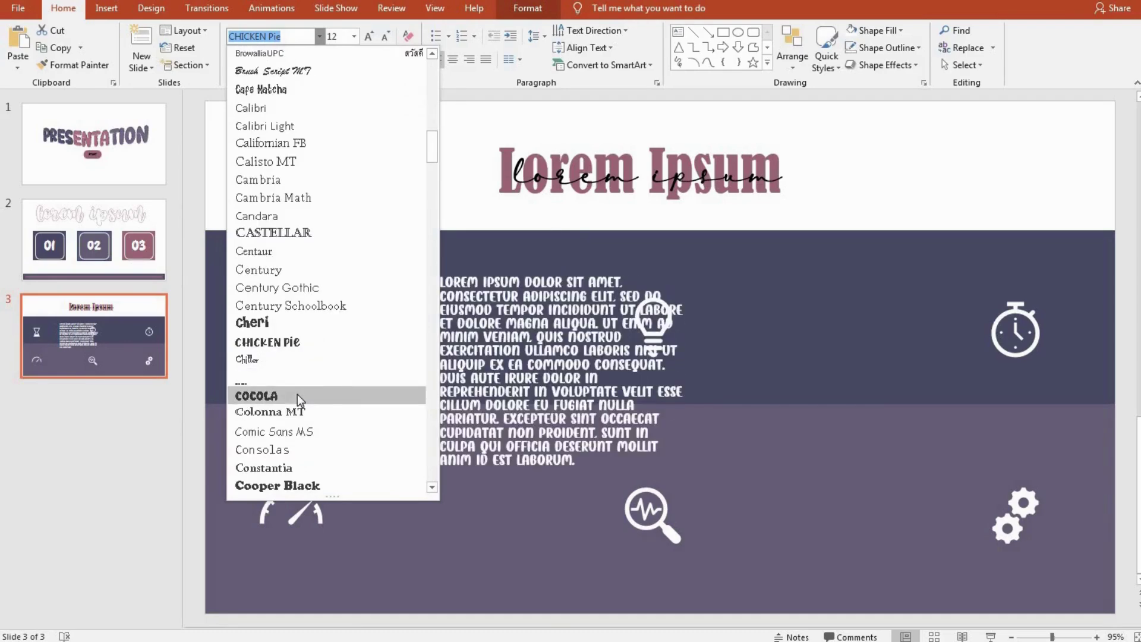
scroll(297, 394, down, 4)
scroll(298, 394, up, 10)
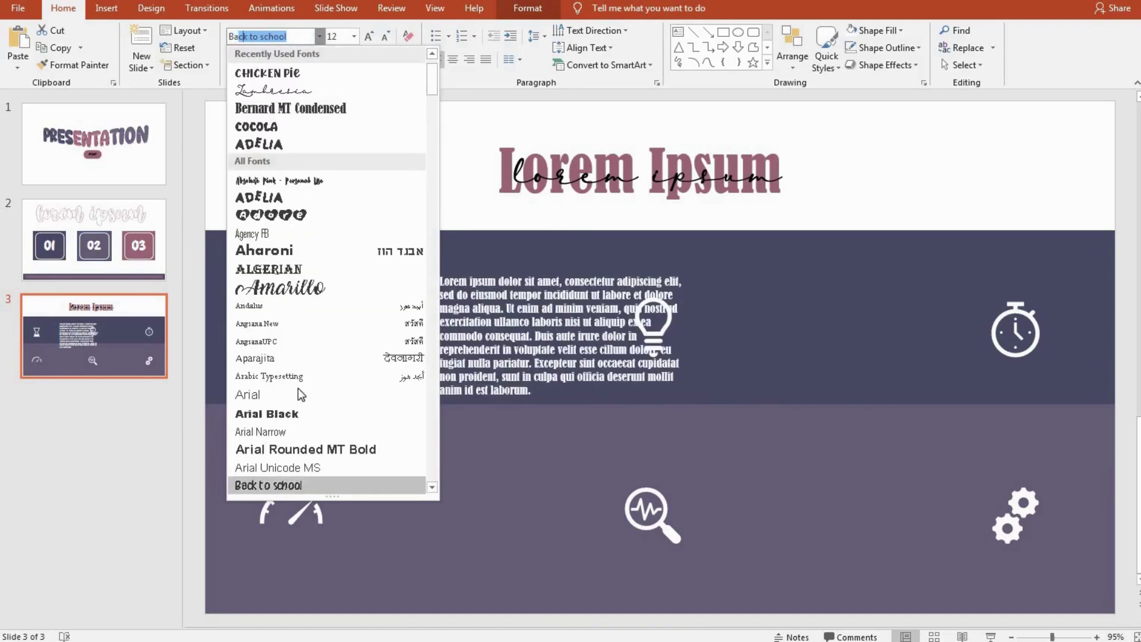
click(267, 485)
Step: Move the paragraph beside the hourglass icon and justify its lines
drag(420, 260, 325, 258)
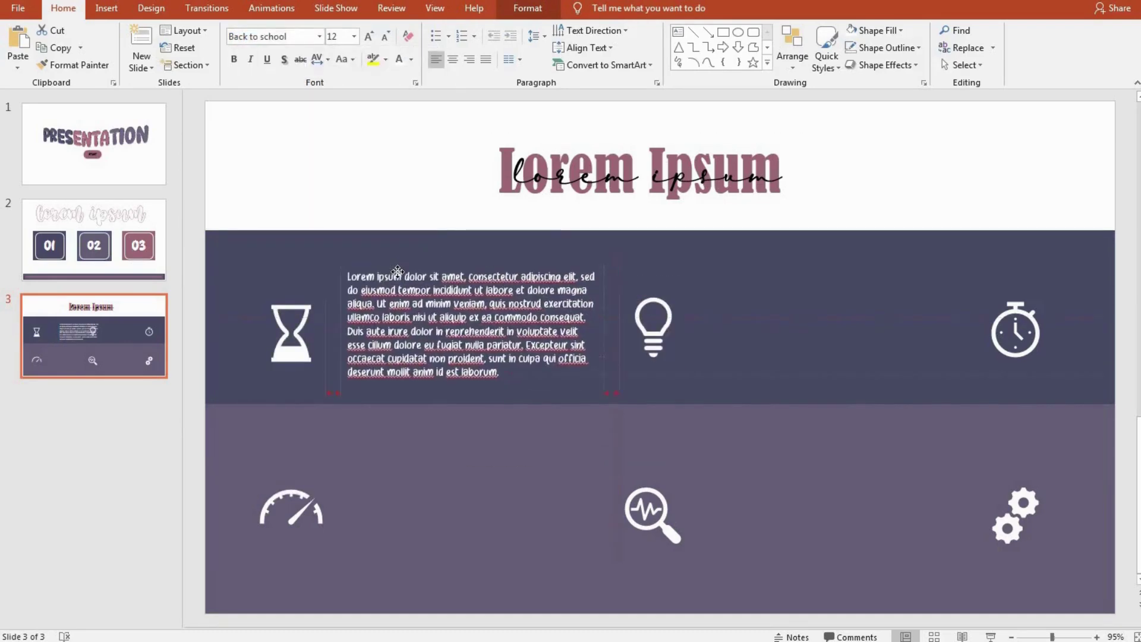
key(ctrl+a)
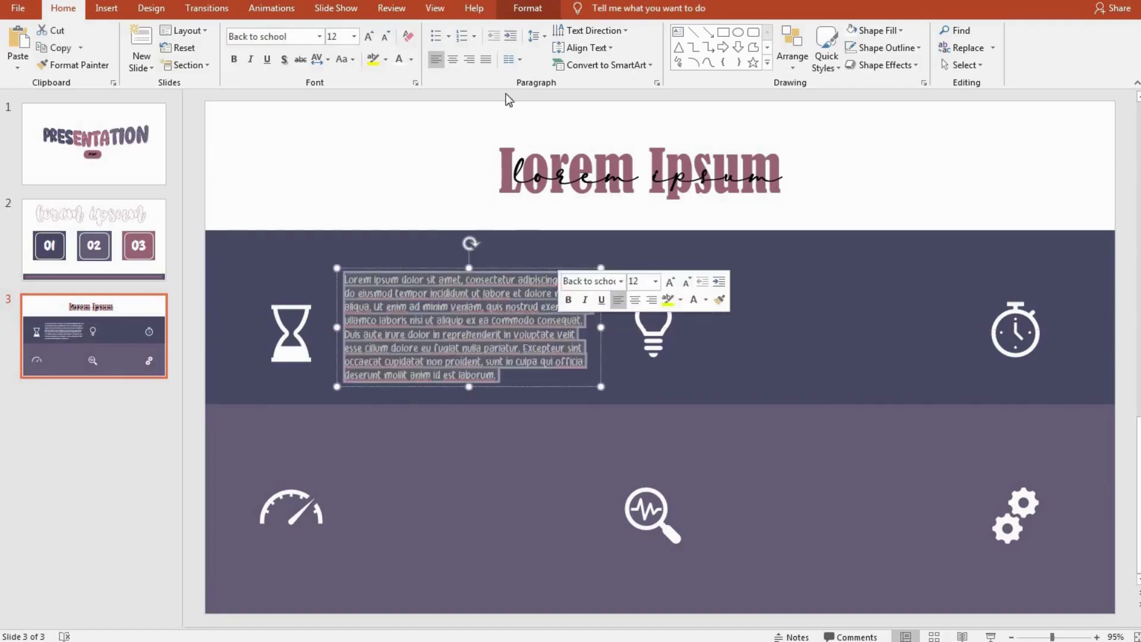
click(485, 59)
click(489, 265)
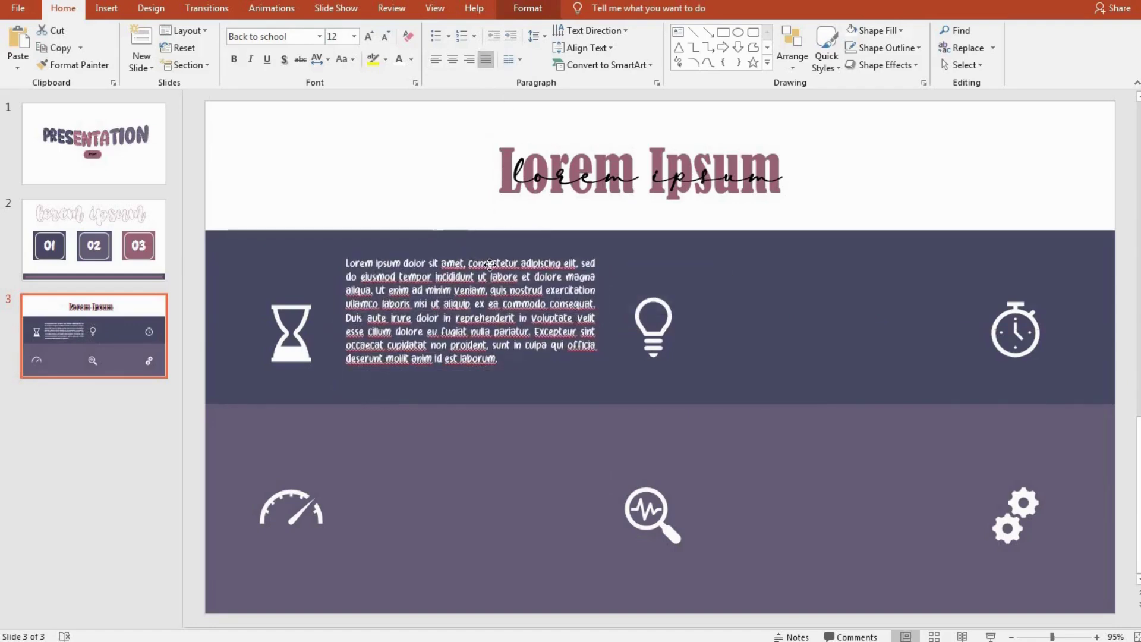
Step: Duplicate the paragraph box and place the copy beside the lightbulb icon
click(490, 264)
key(ctrl+c)
key(ctrl+v)
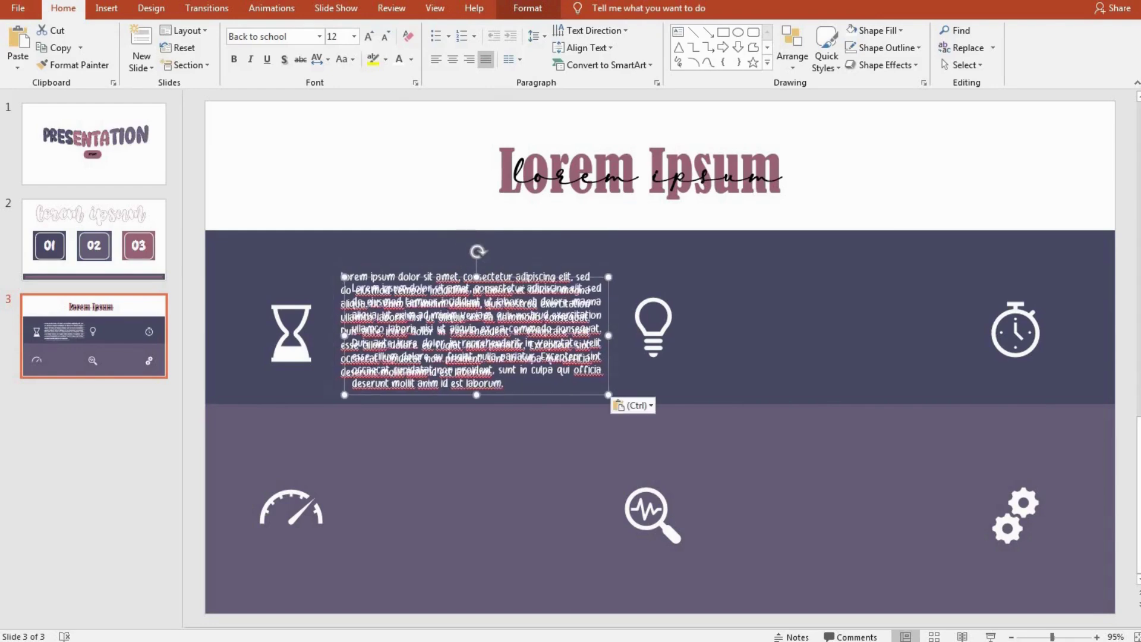
mouse_move(500, 274)
mouse_down()
mouse_move(876, 273)
mouse_move(876, 261)
mouse_up()
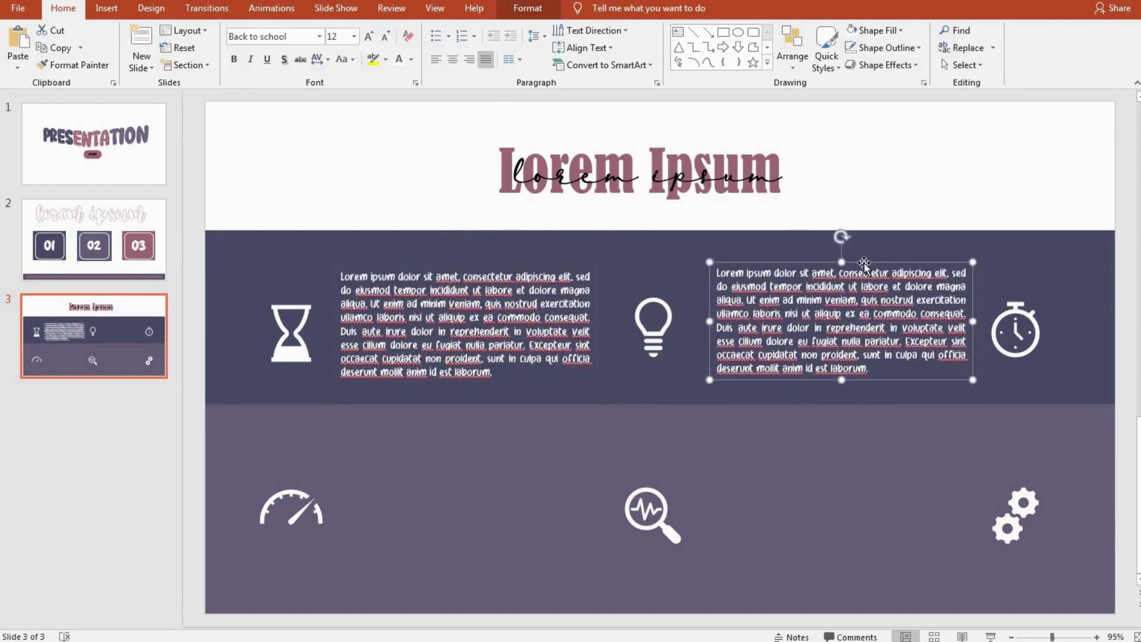
Step: Copy both paragraph boxes and move the copies down into the lower band
shift+click(467, 331)
key(ctrl+c)
key(ctrl+v)
drag(505, 269, 505, 454)
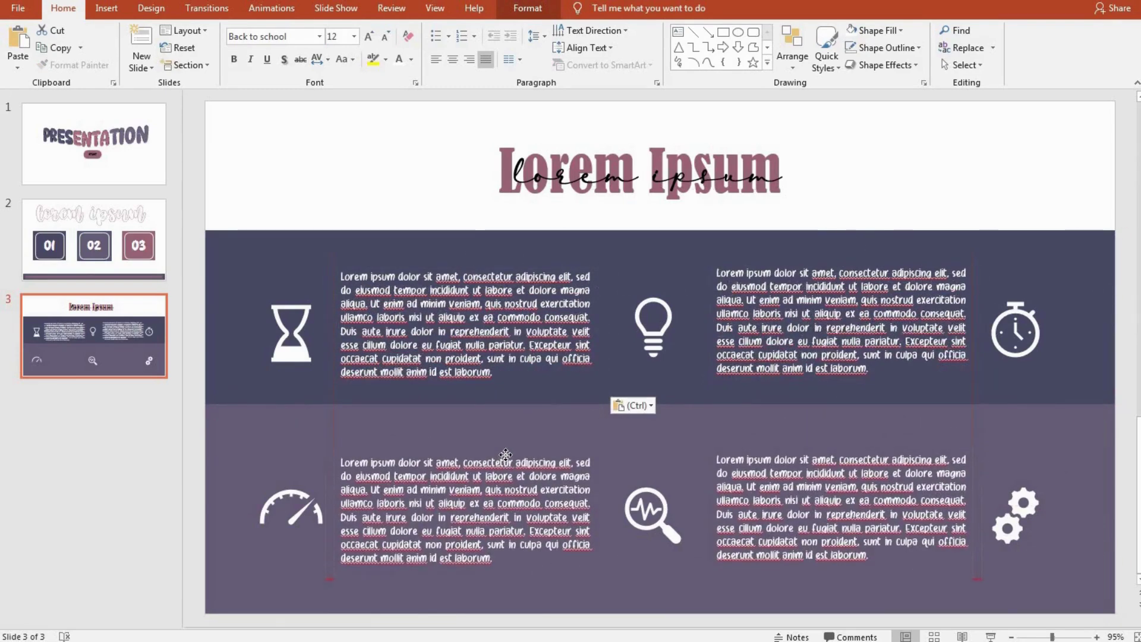
click(405, 174)
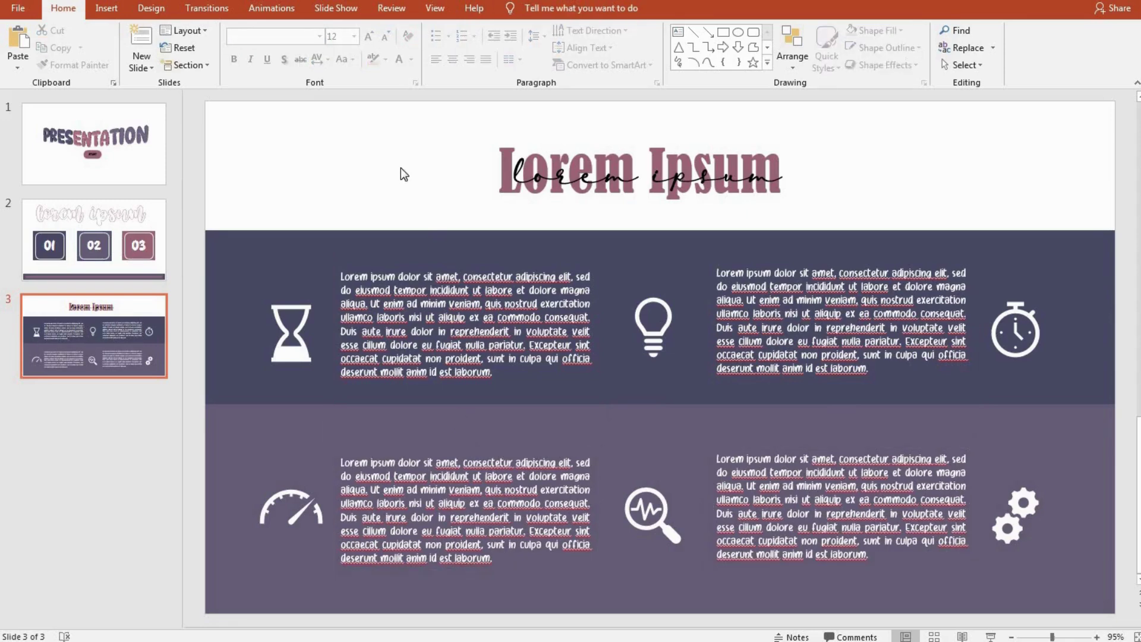
Step: Add a blank slide 4 and draw a rectangle at its upper left
click(137, 68)
click(159, 251)
click(106, 8)
click(271, 53)
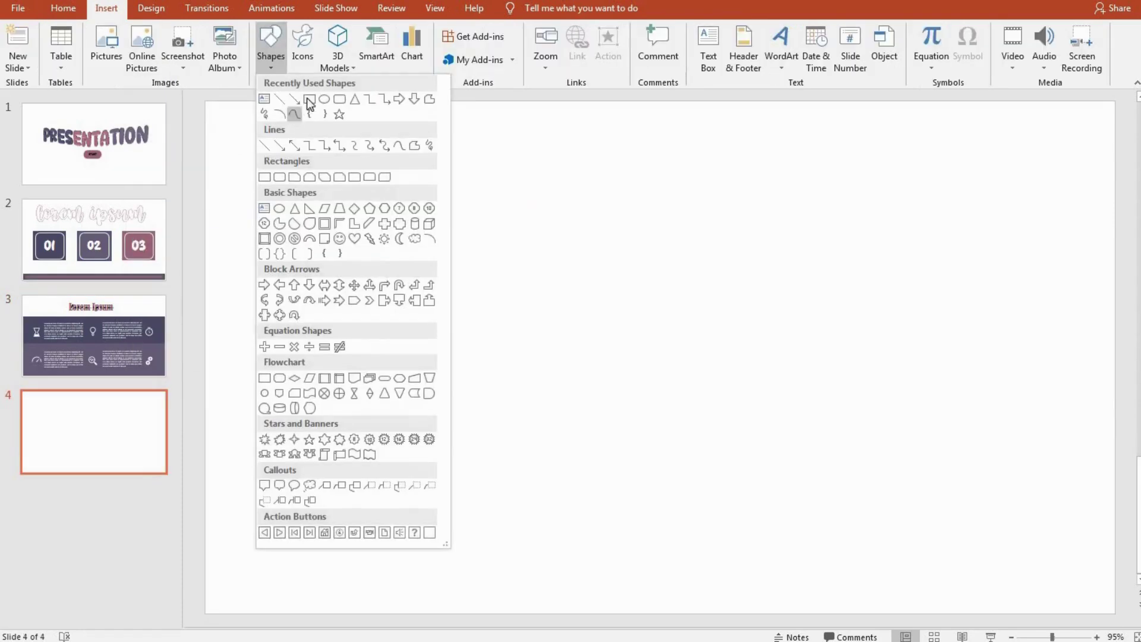
click(308, 101)
mouse_move(270, 244)
mouse_down()
mouse_move(466, 327)
mouse_move(477, 325)
mouse_move(444, 275)
mouse_move(731, 260)
mouse_up()
Step: Duplicate the rectangle into an evenly spaced row of three, then copy the row below
key(ctrl+c)
key(ctrl+v)
key(ctrl+v)
drag(476, 261, 1032, 248)
drag(702, 219, 681, 219)
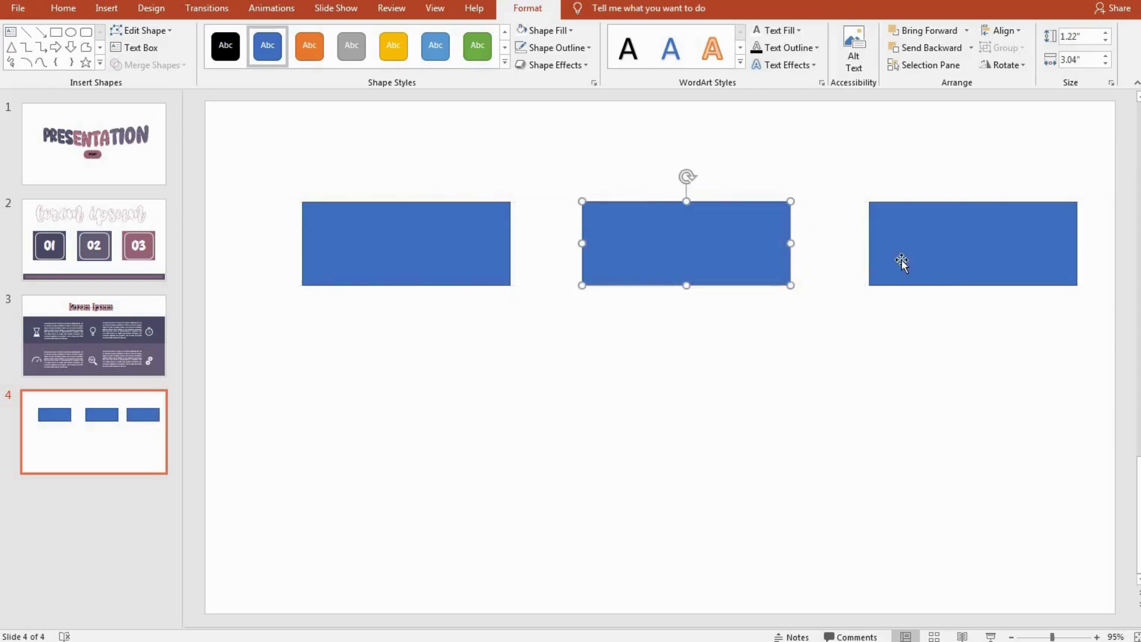
click(498, 338)
key(ctrl+a)
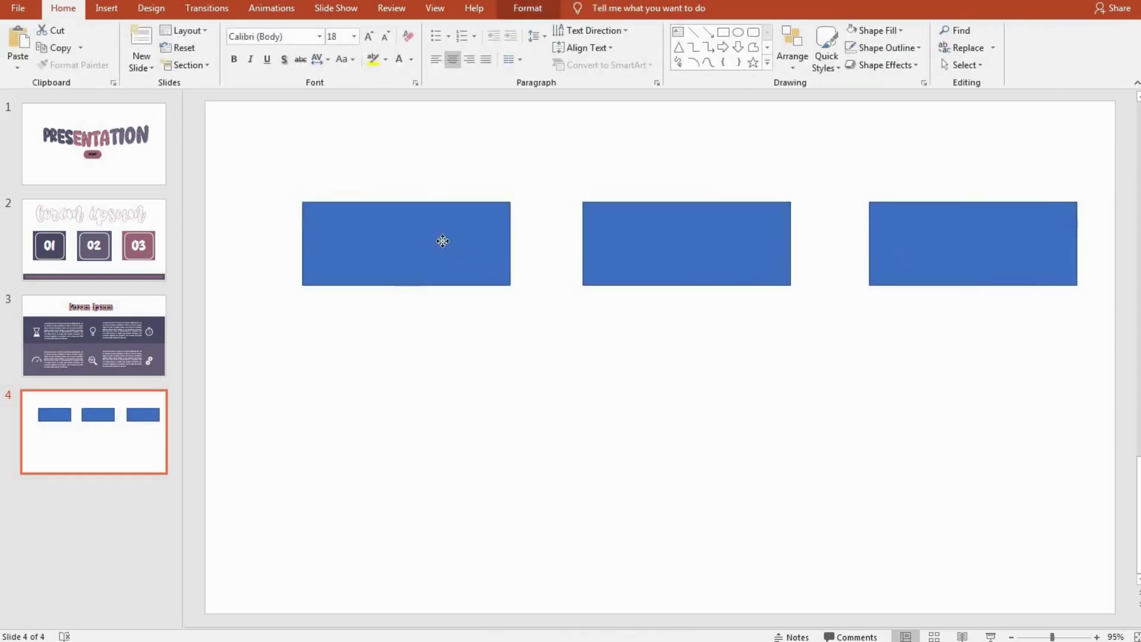
mouse_move(441, 239)
mouse_down()
mouse_move(429, 275)
mouse_move(430, 265)
mouse_move(425, 500)
mouse_up()
key(ctrl+c)
key(ctrl+v)
click(533, 418)
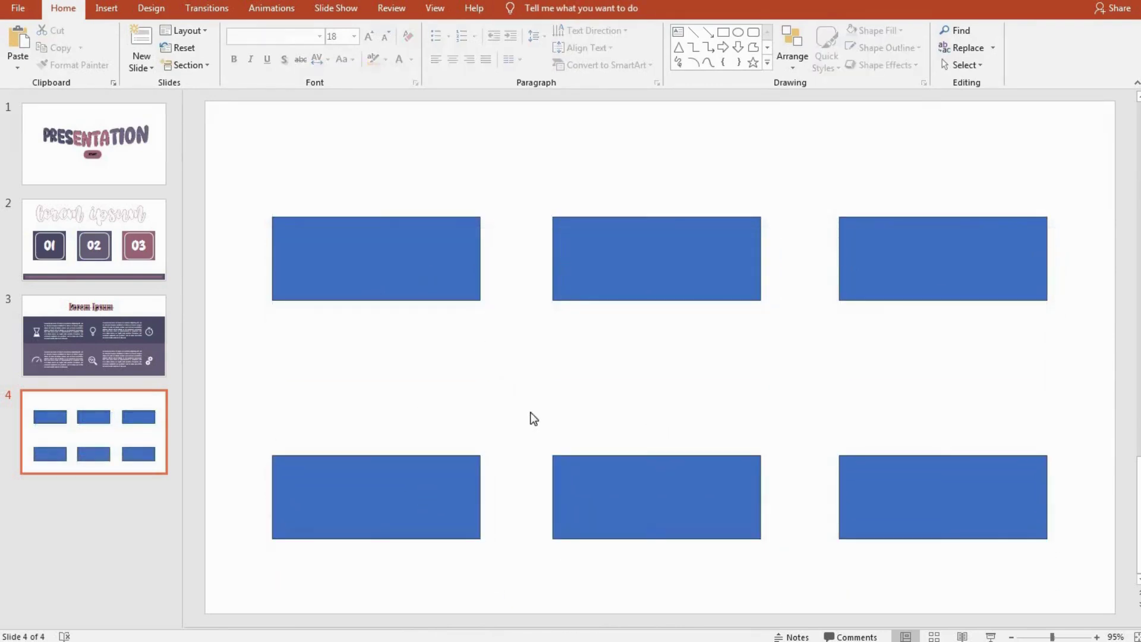
click(107, 8)
Step: Draw a panel between the left column's rectangles and fill it RGB 247,247,247 grey
click(270, 47)
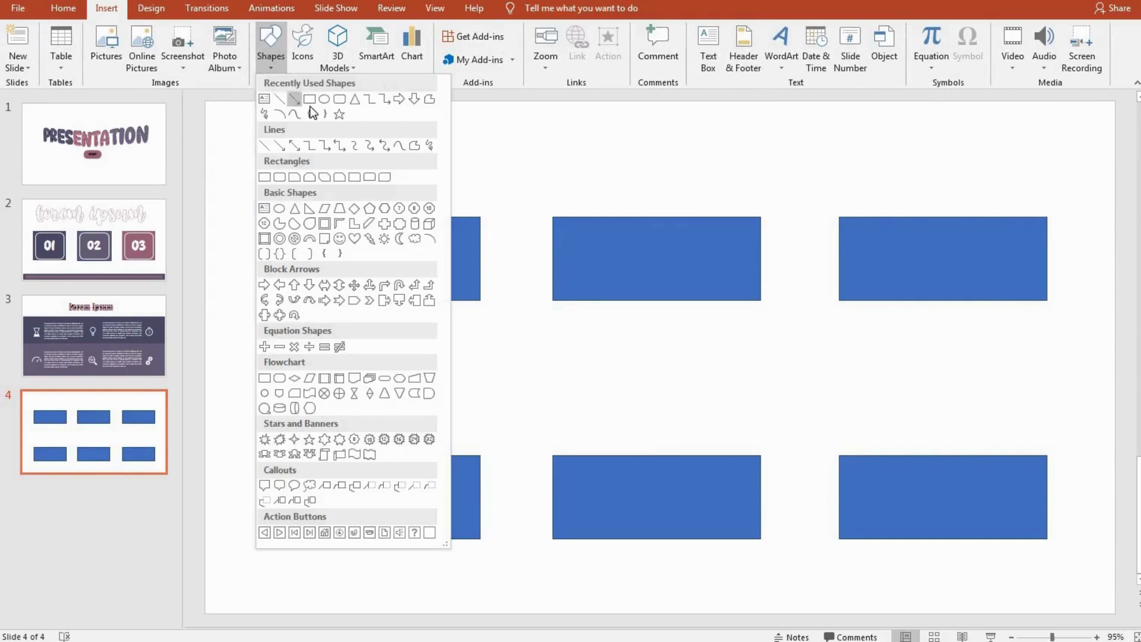
click(289, 98)
drag(272, 301, 480, 462)
click(546, 31)
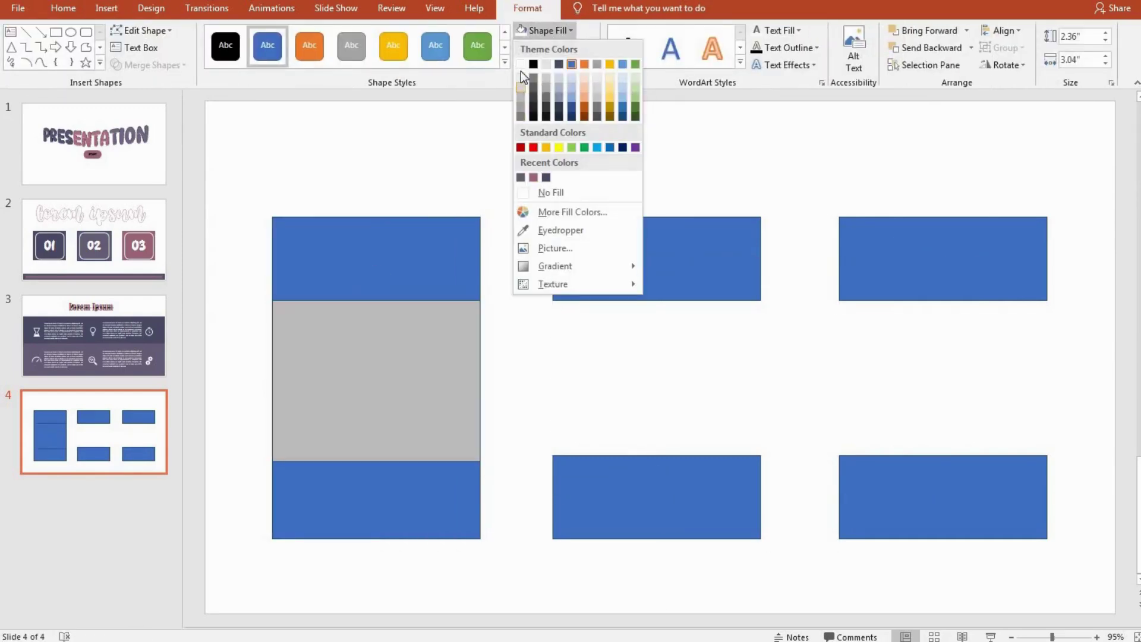
click(521, 79)
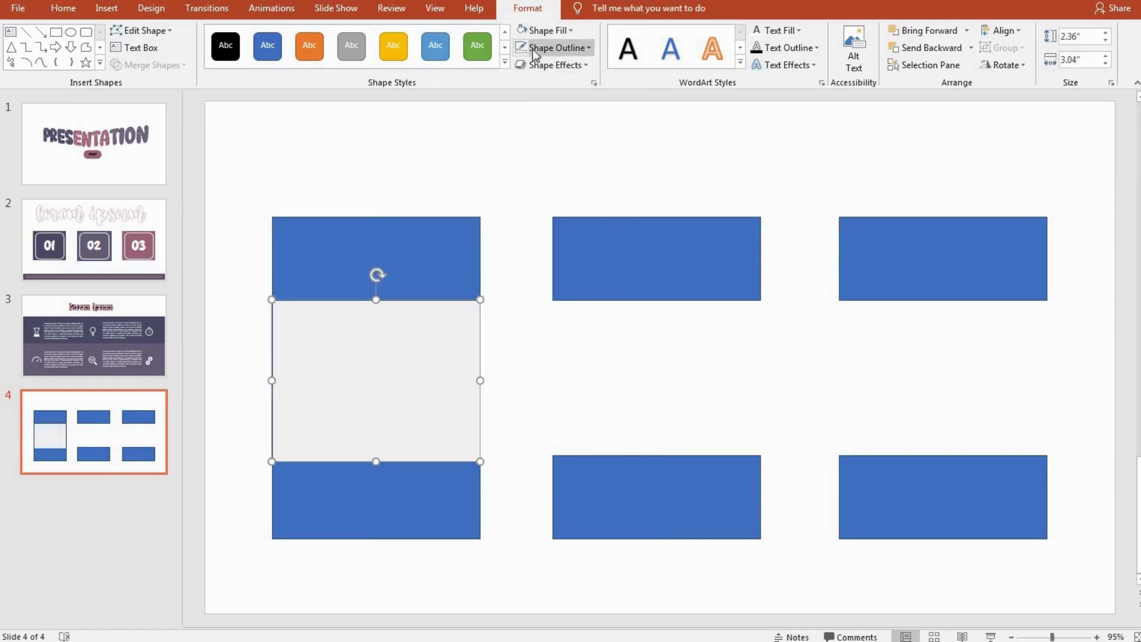
click(547, 289)
click(440, 405)
click(559, 33)
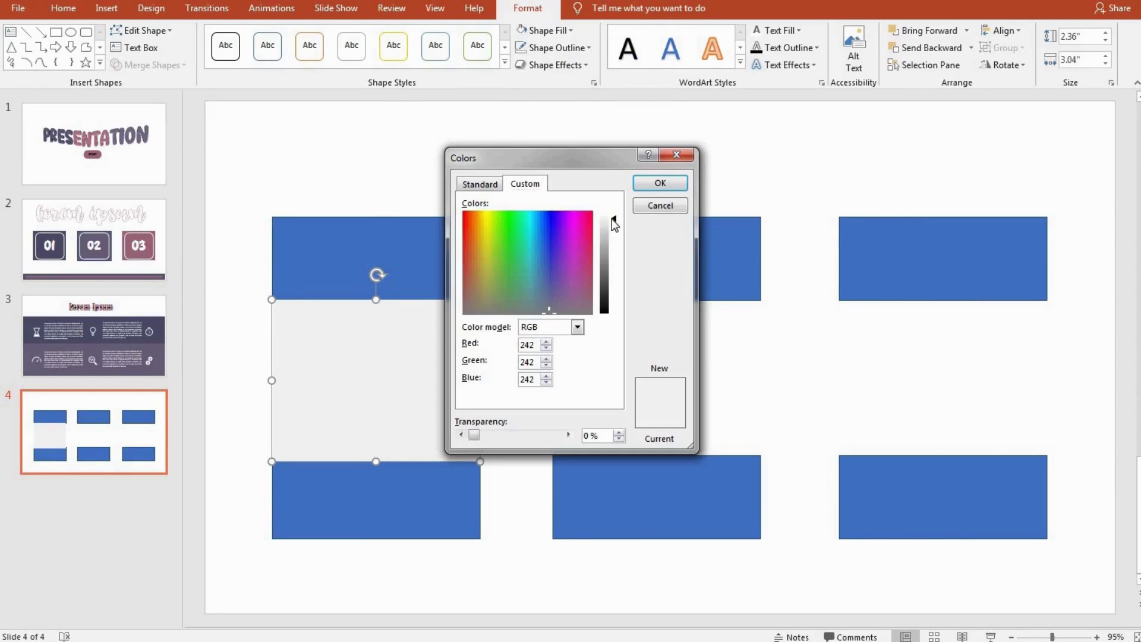
click(659, 184)
Step: Place copies of the grey panel in the middle and right columns
click(634, 333)
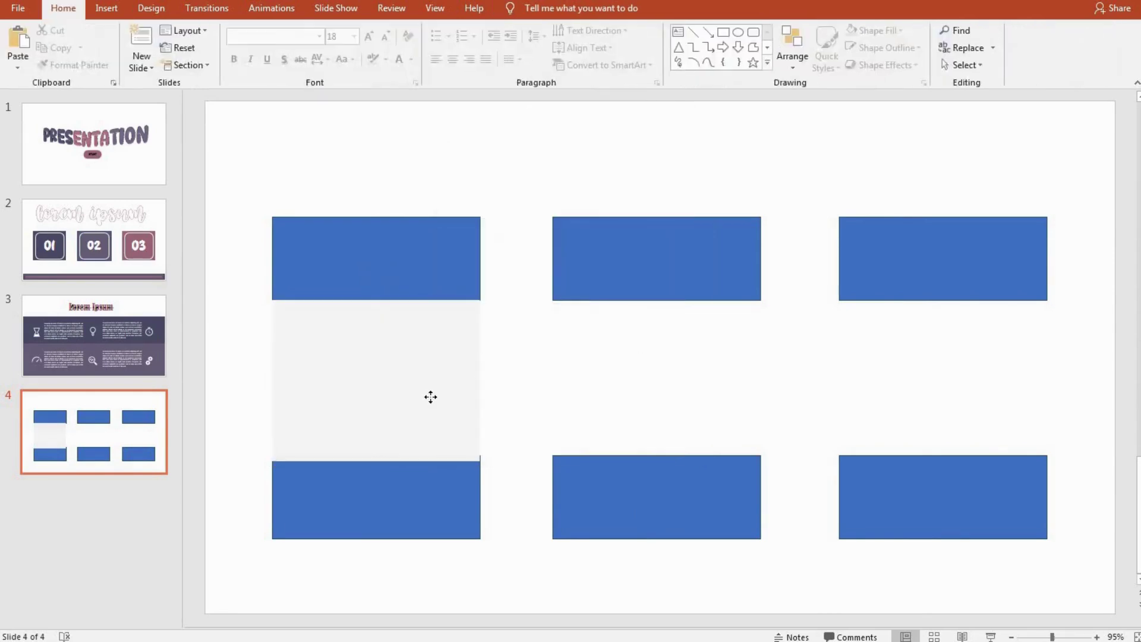
mouse_move(431, 395)
mouse_down()
mouse_move(683, 389)
mouse_move(672, 391)
mouse_up()
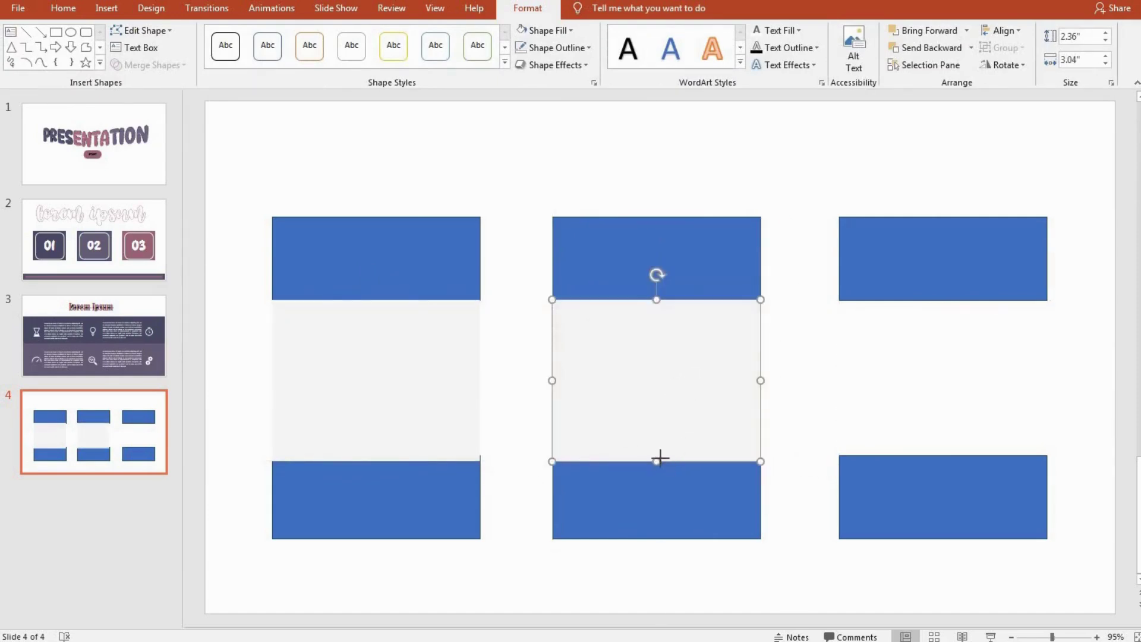
click(517, 452)
click(377, 461)
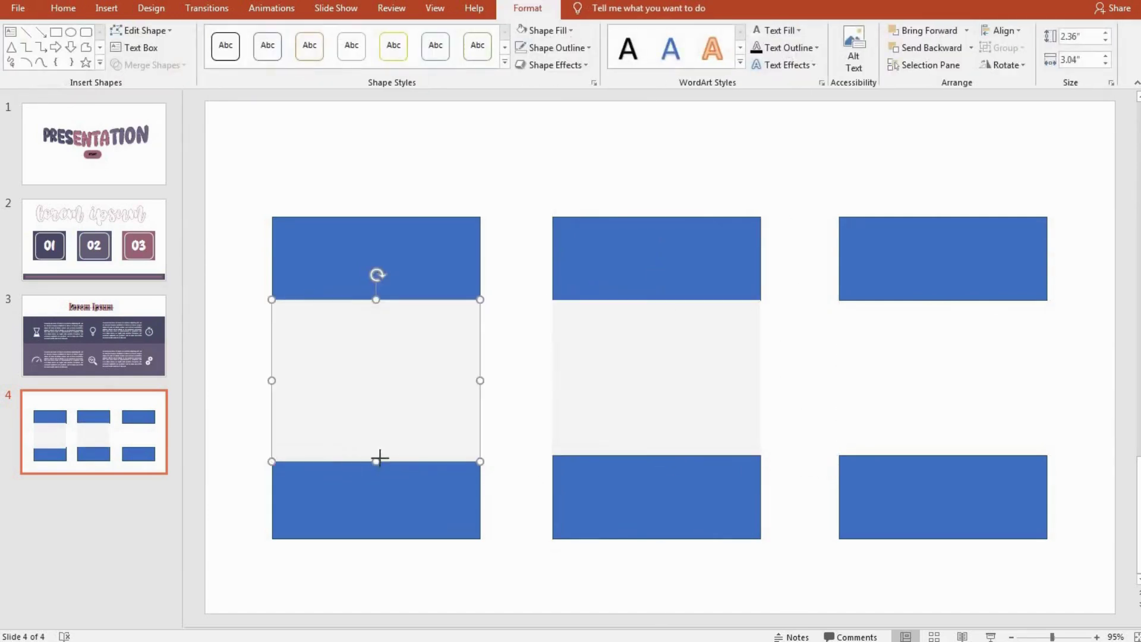
drag(715, 395, 939, 365)
Step: Shorten the middle and right bottom rectangles to match the left one
click(785, 339)
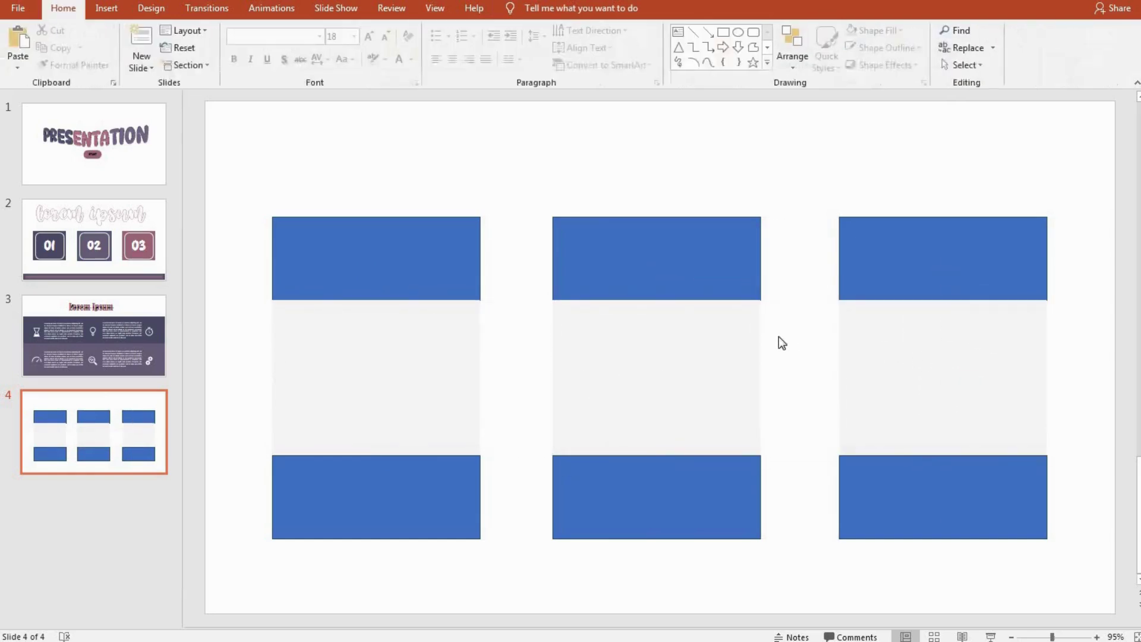
click(685, 515)
drag(656, 455, 656, 477)
click(942, 470)
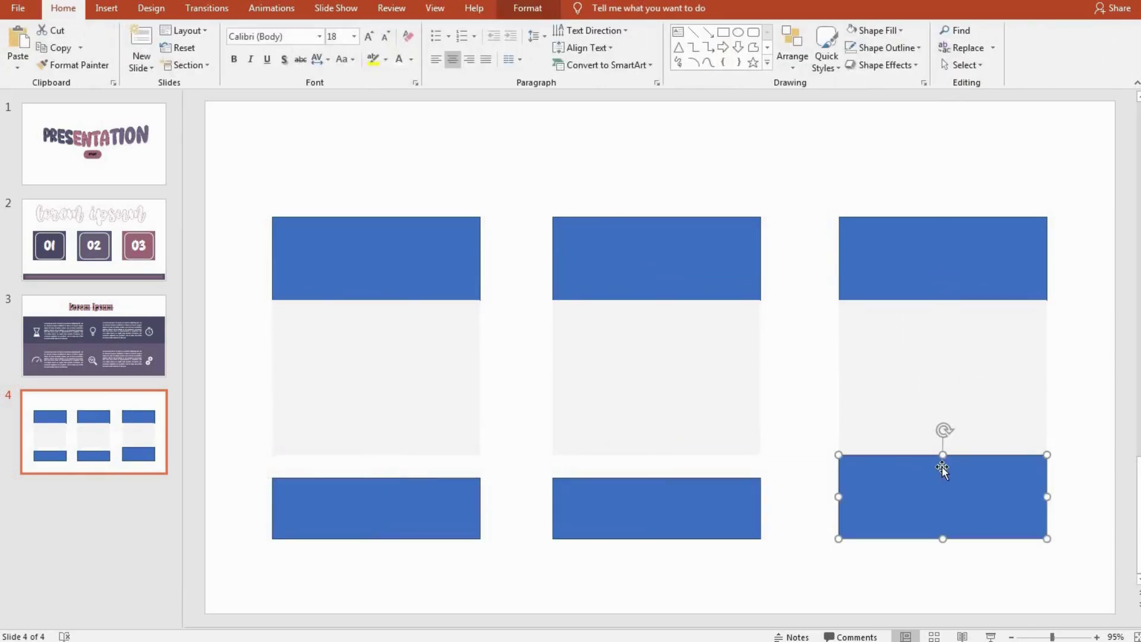
drag(942, 455, 942, 477)
Step: Stretch all three grey panels down to meet their bottom rectangles
click(461, 451)
drag(376, 454, 375, 478)
click(656, 449)
drag(657, 455, 659, 477)
click(963, 439)
drag(942, 455, 942, 477)
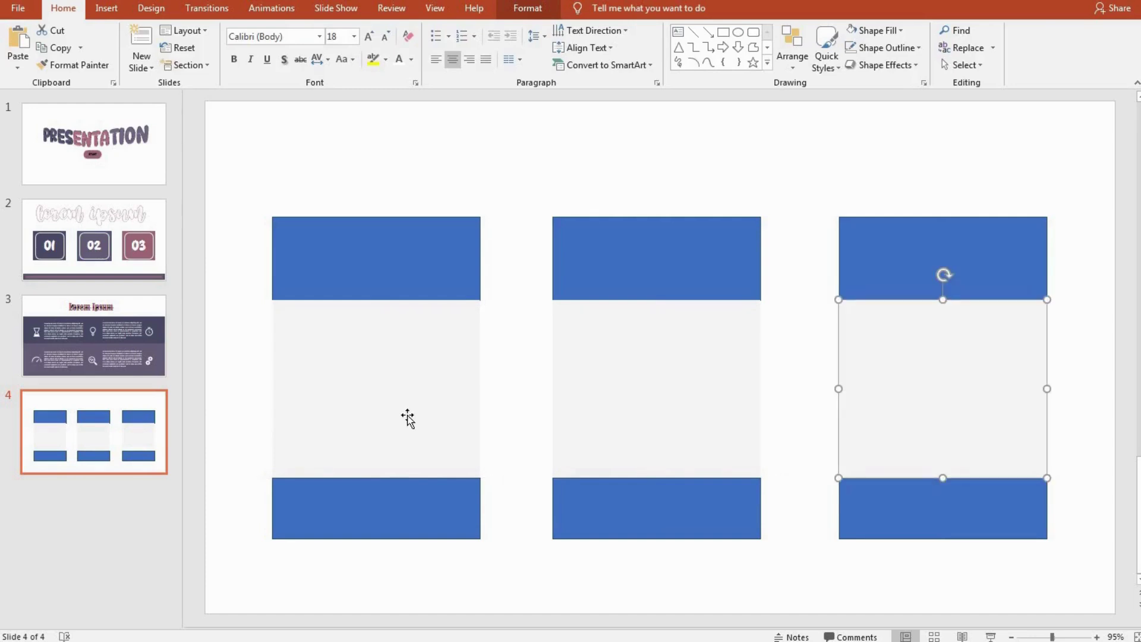
Step: Recolour the top bars navy, muted purple and mauve-pink, left to right
click(379, 286)
click(527, 8)
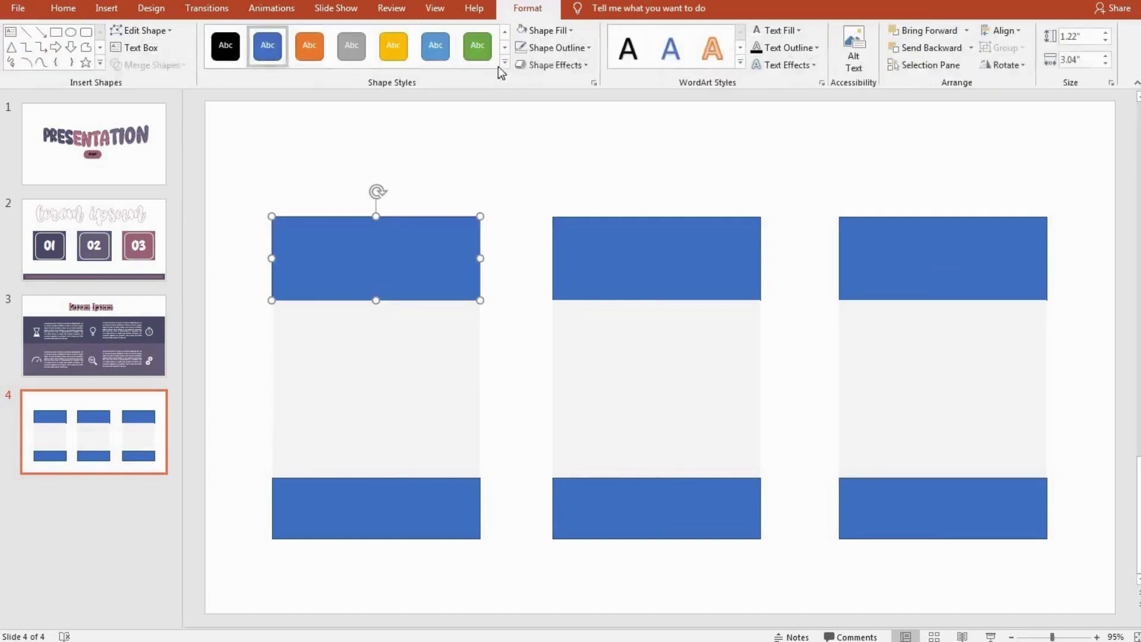
click(543, 34)
click(546, 176)
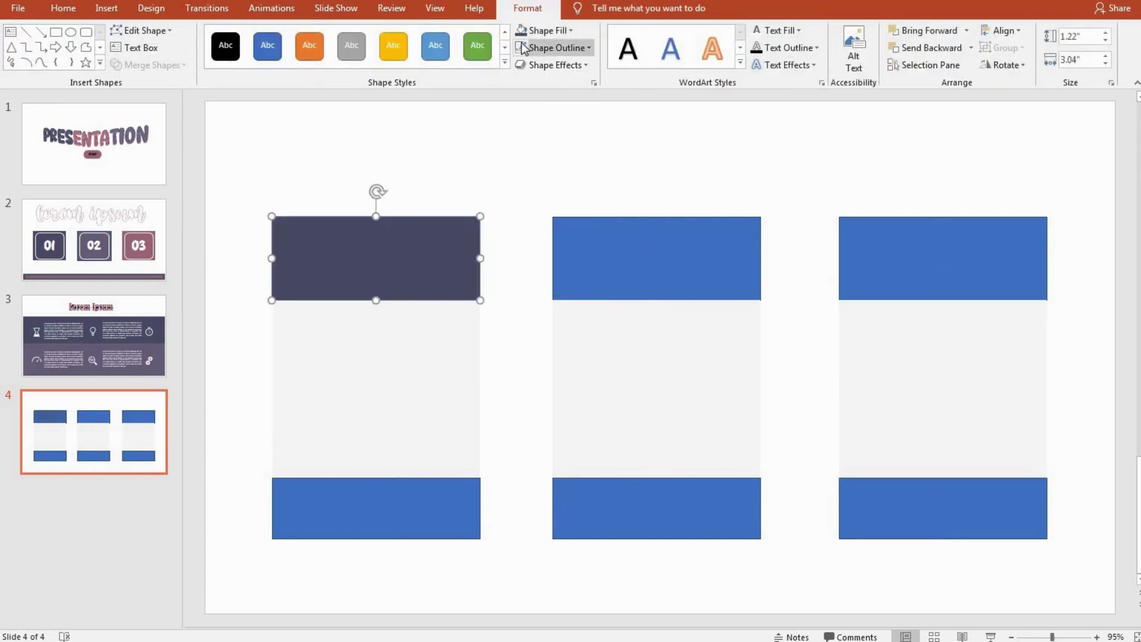
click(588, 227)
click(542, 31)
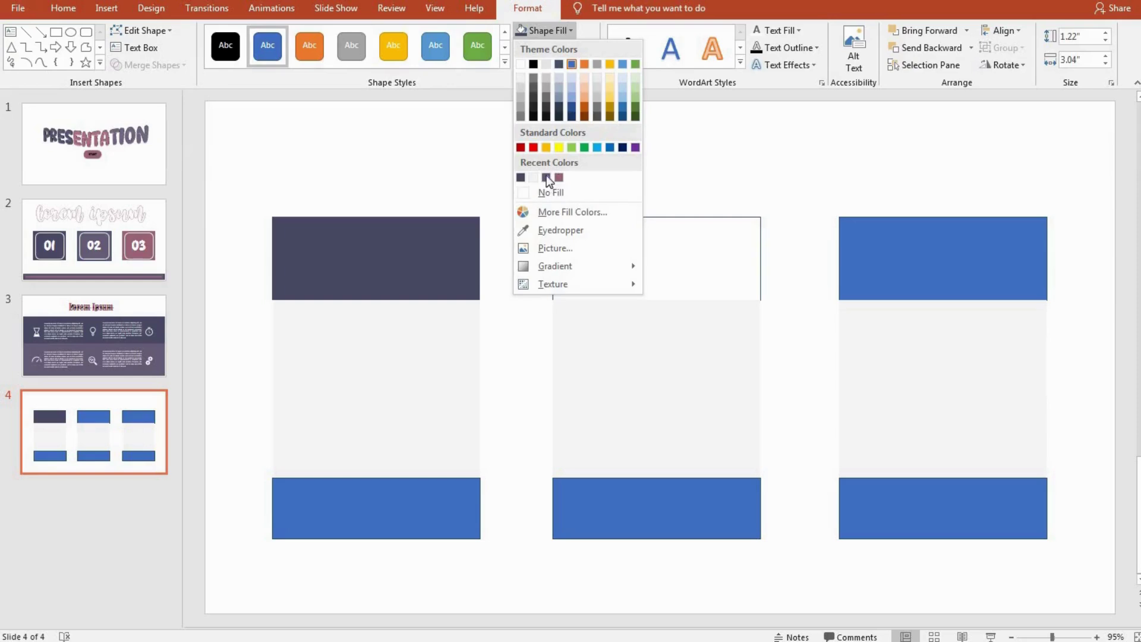
click(547, 176)
click(909, 220)
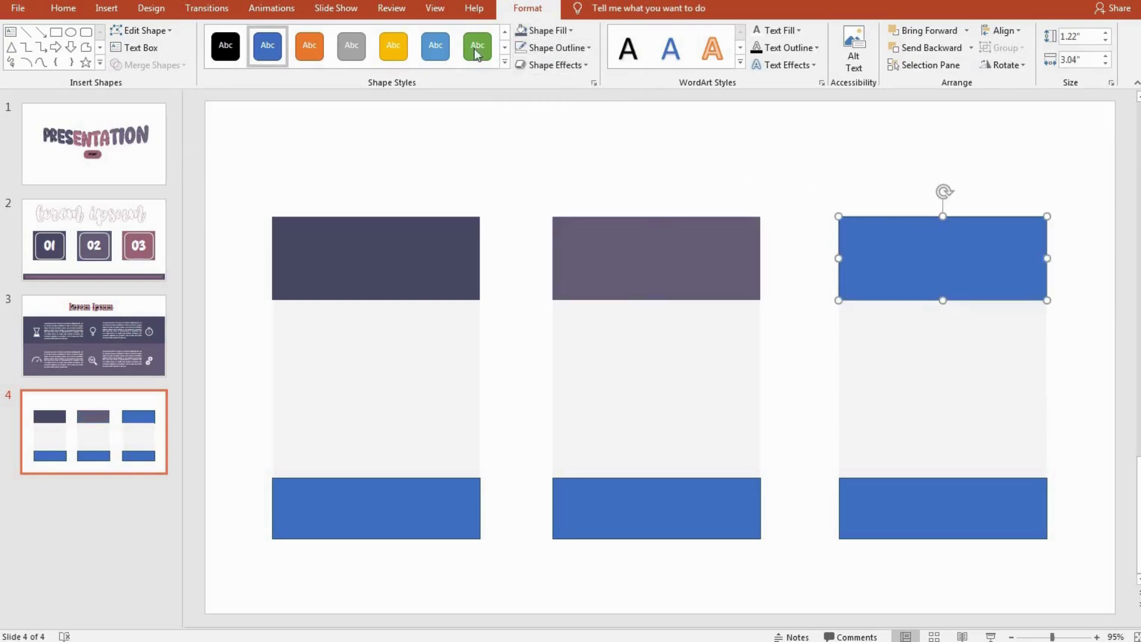
click(543, 31)
click(560, 179)
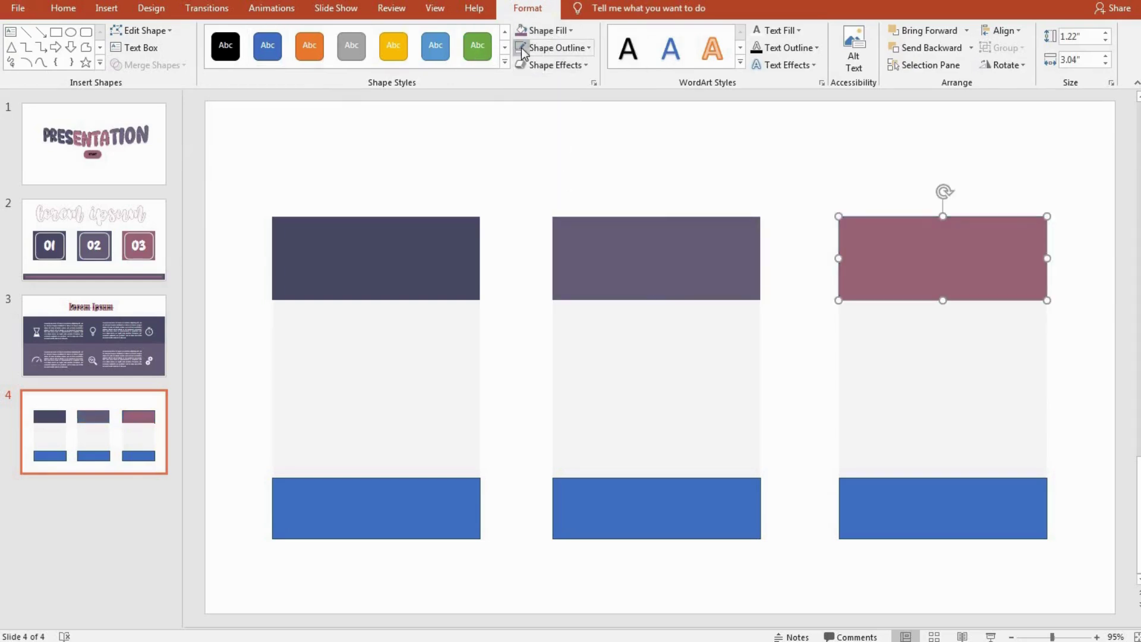
Step: Recolour the bottom bars navy, purple-mauve and mauve to match the top row
click(446, 531)
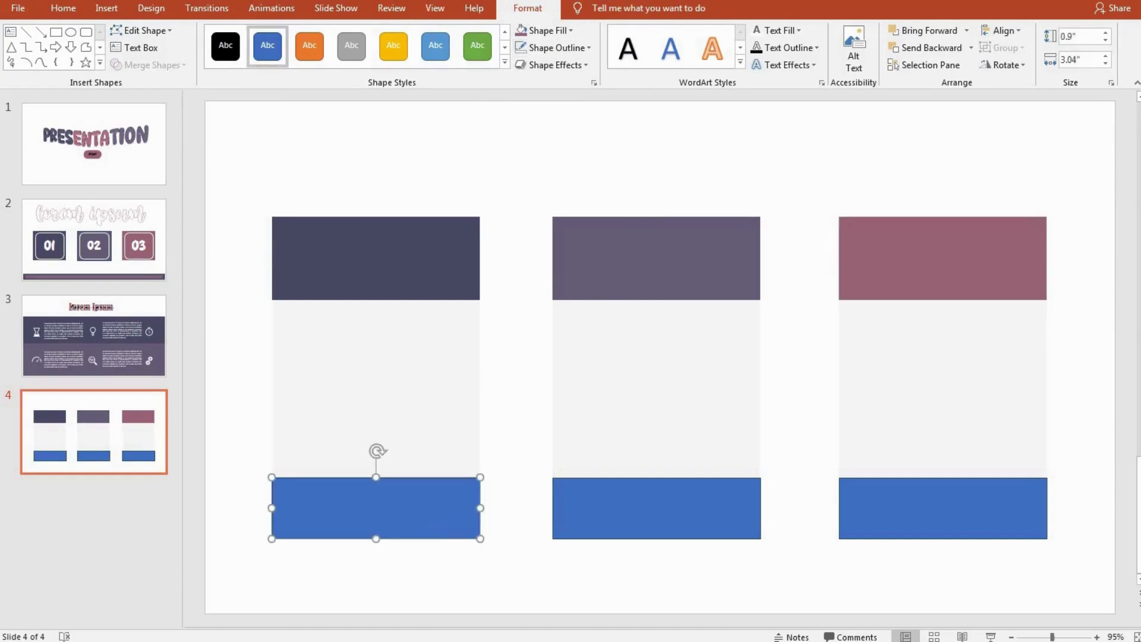
click(550, 31)
click(538, 178)
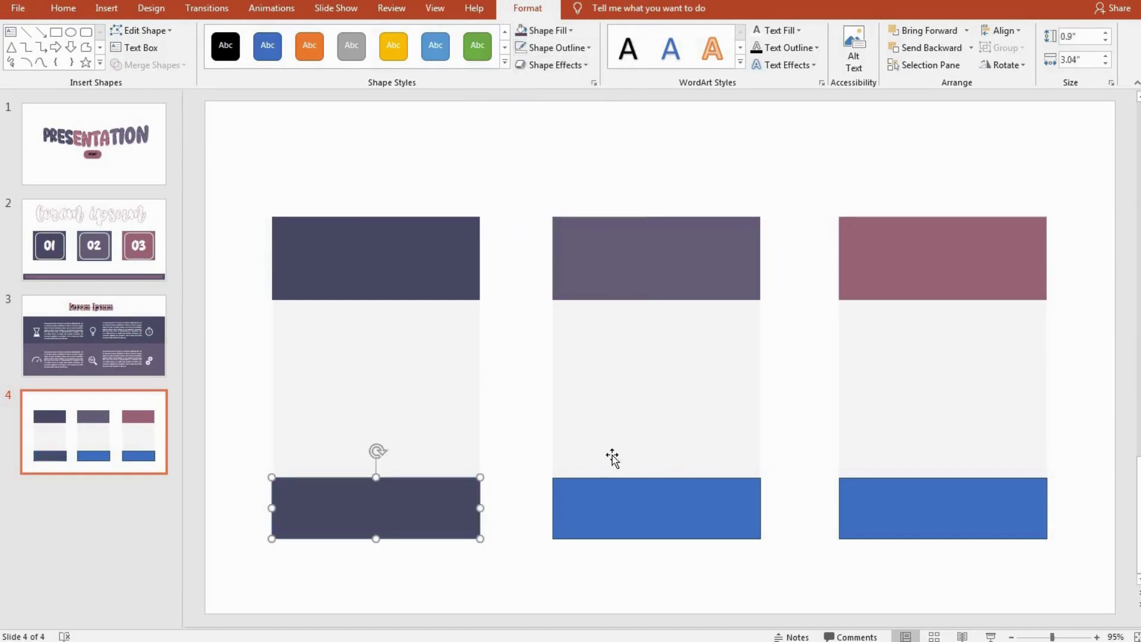
click(618, 520)
click(543, 29)
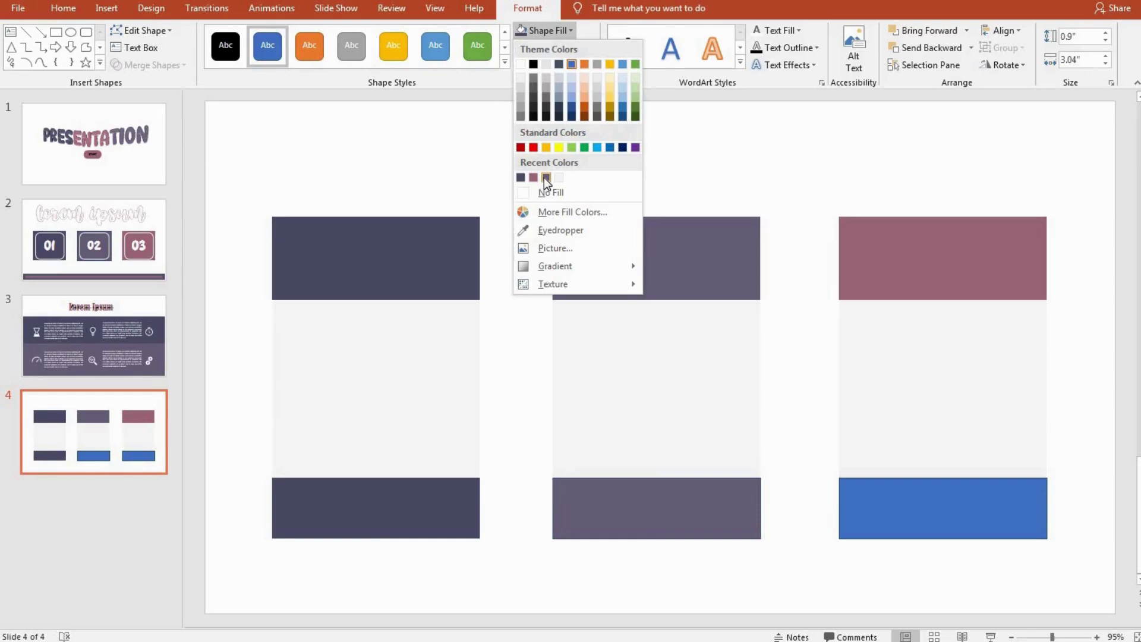
click(544, 177)
click(923, 482)
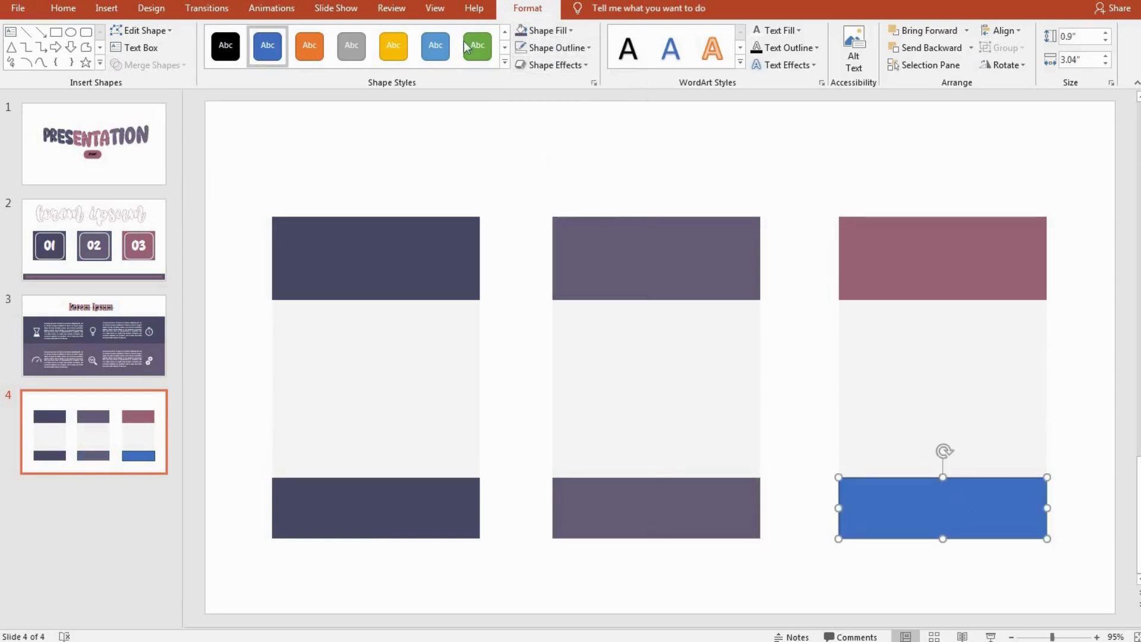
click(545, 31)
click(547, 173)
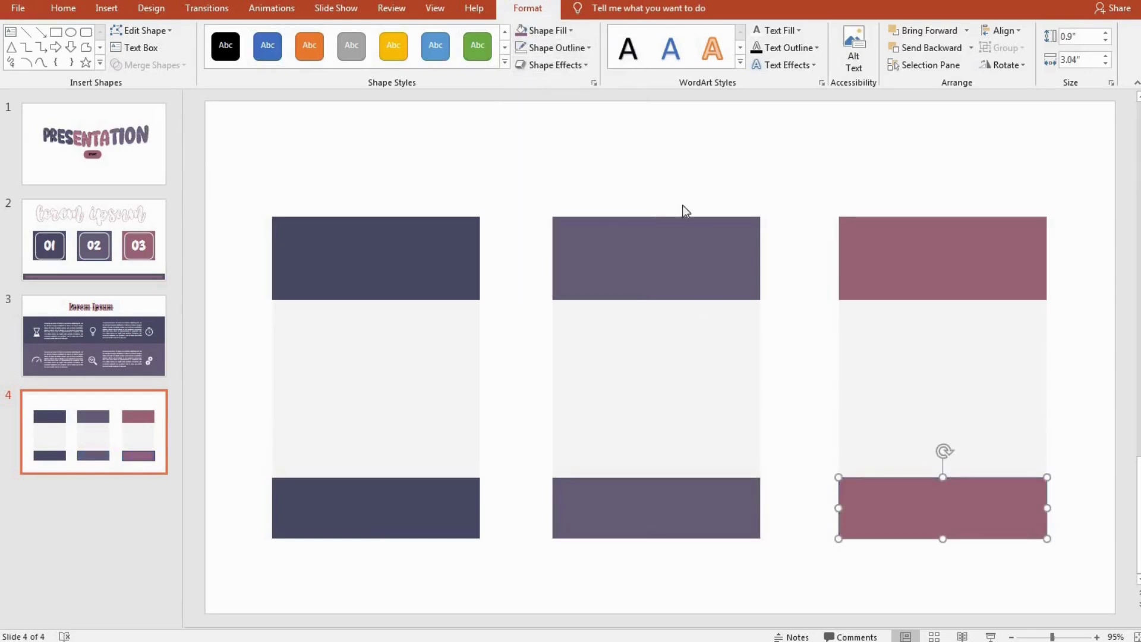
click(668, 201)
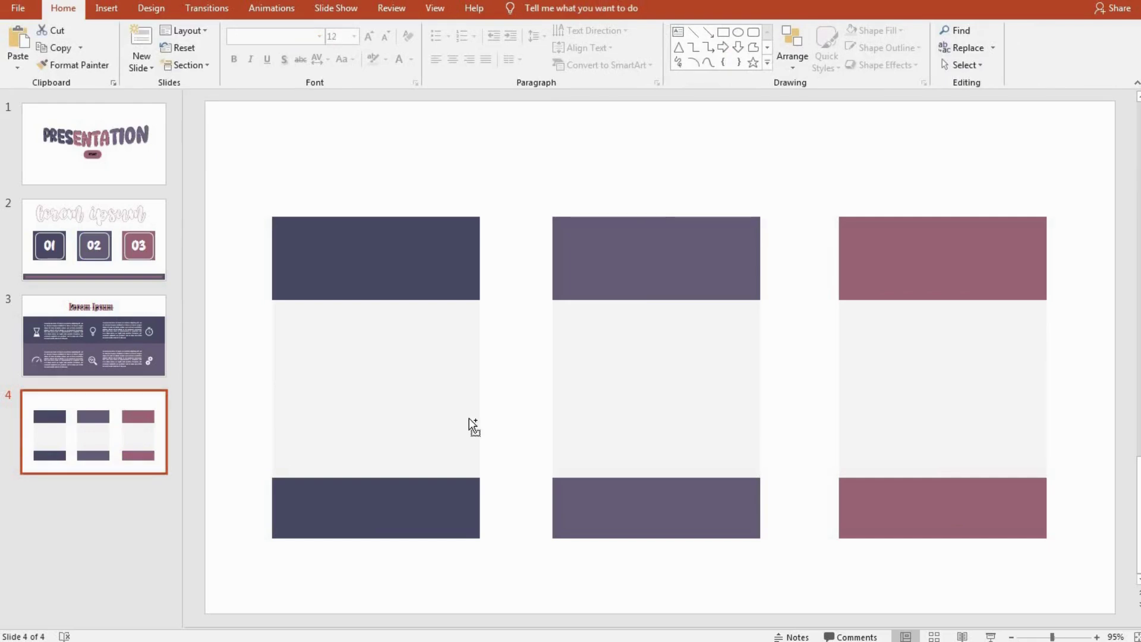
Step: Paste the Lorem ipsum text box into the left column, colour it dark and narrow it
key(ctrl+v)
drag(501, 312, 456, 366)
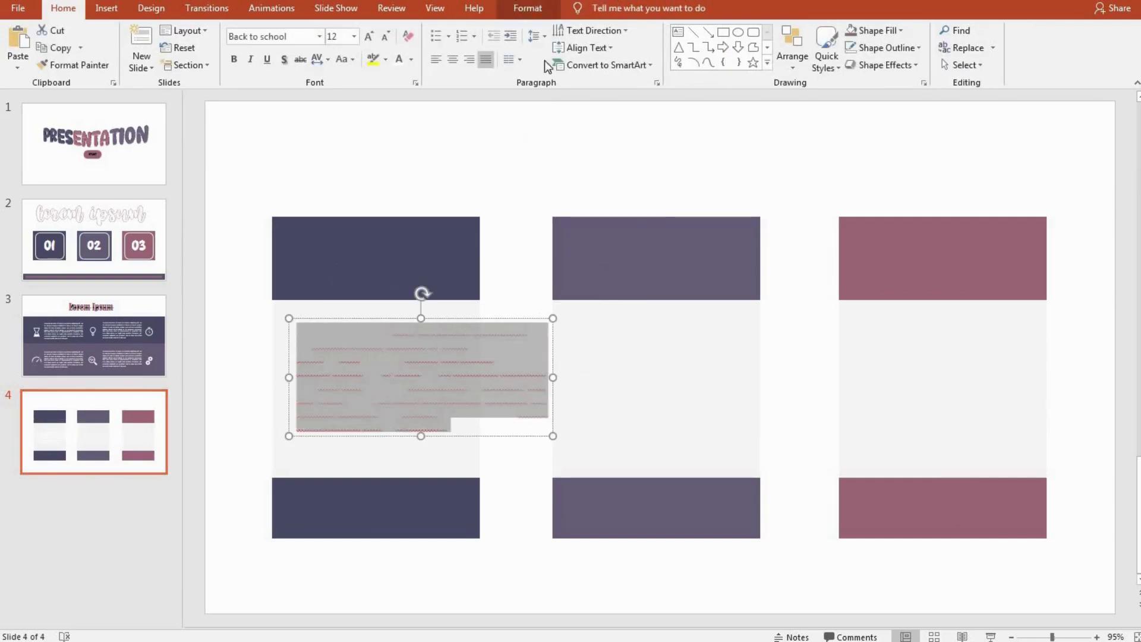
click(411, 58)
click(424, 206)
drag(553, 378, 469, 372)
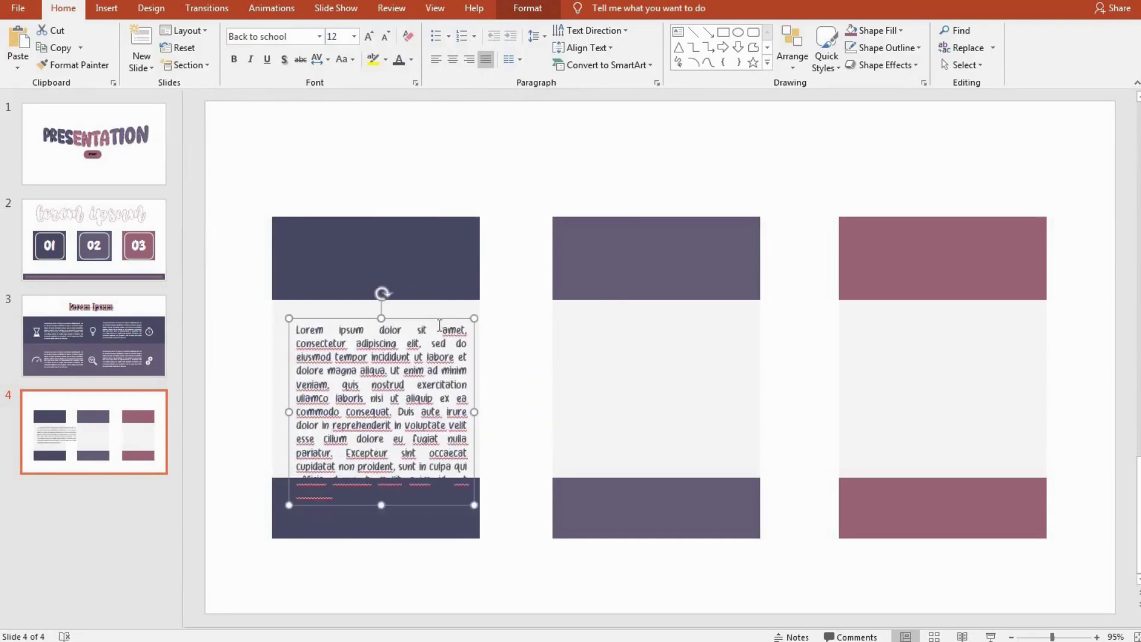
drag(433, 321, 424, 307)
Step: Delete the text after 'pariatur.' and centre-align the paragraph between the bars
triple_click(409, 330)
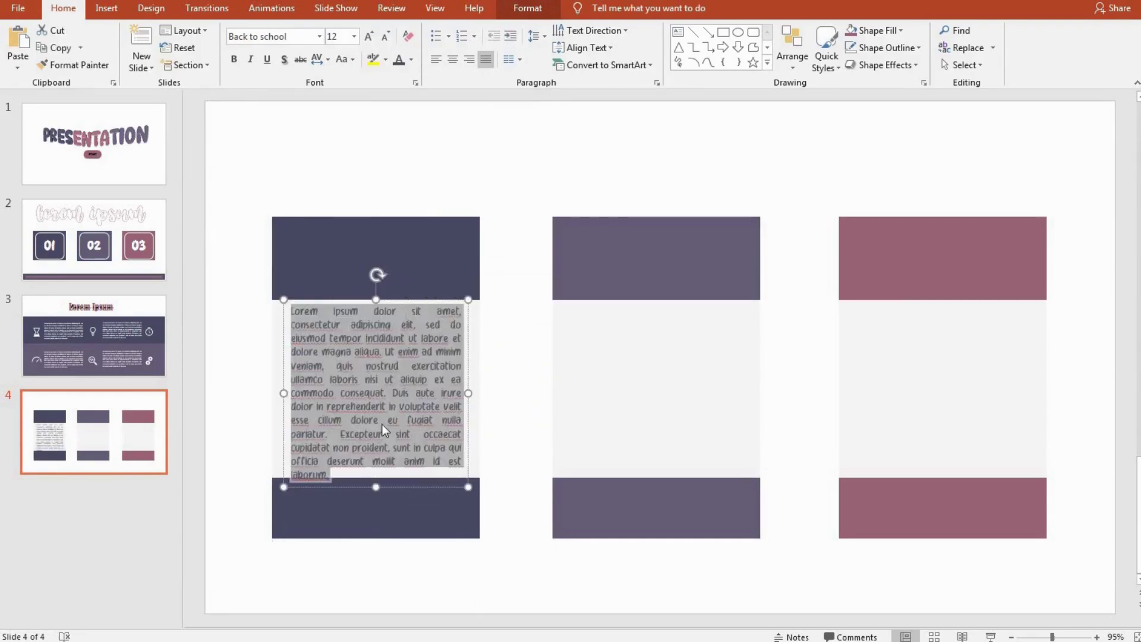
drag(327, 474, 330, 435)
key(Delete)
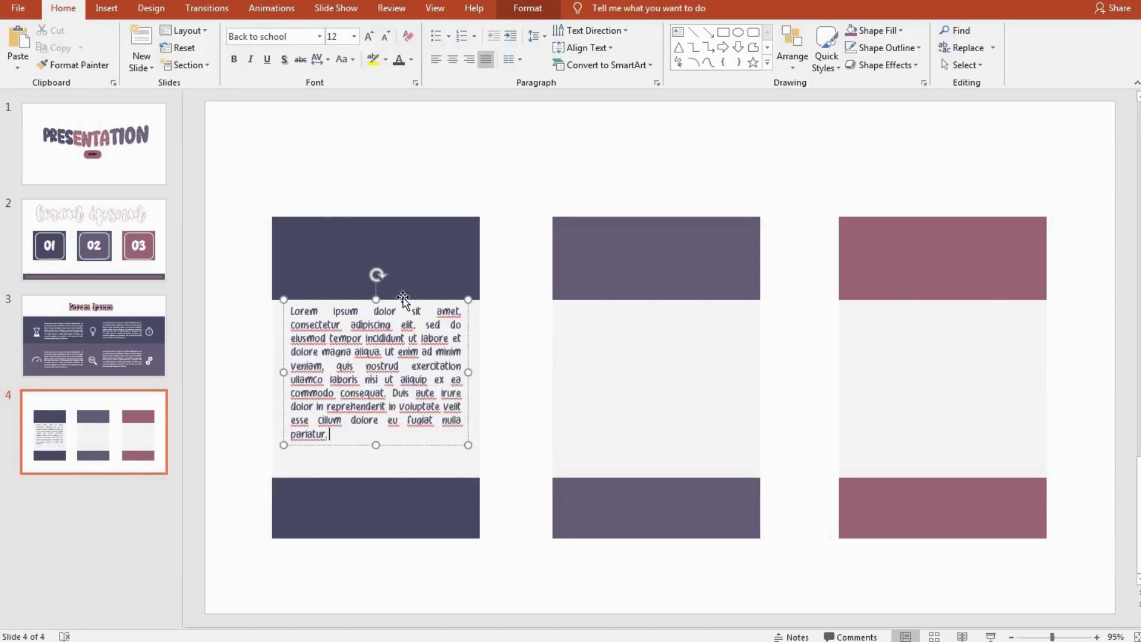
drag(402, 299, 400, 313)
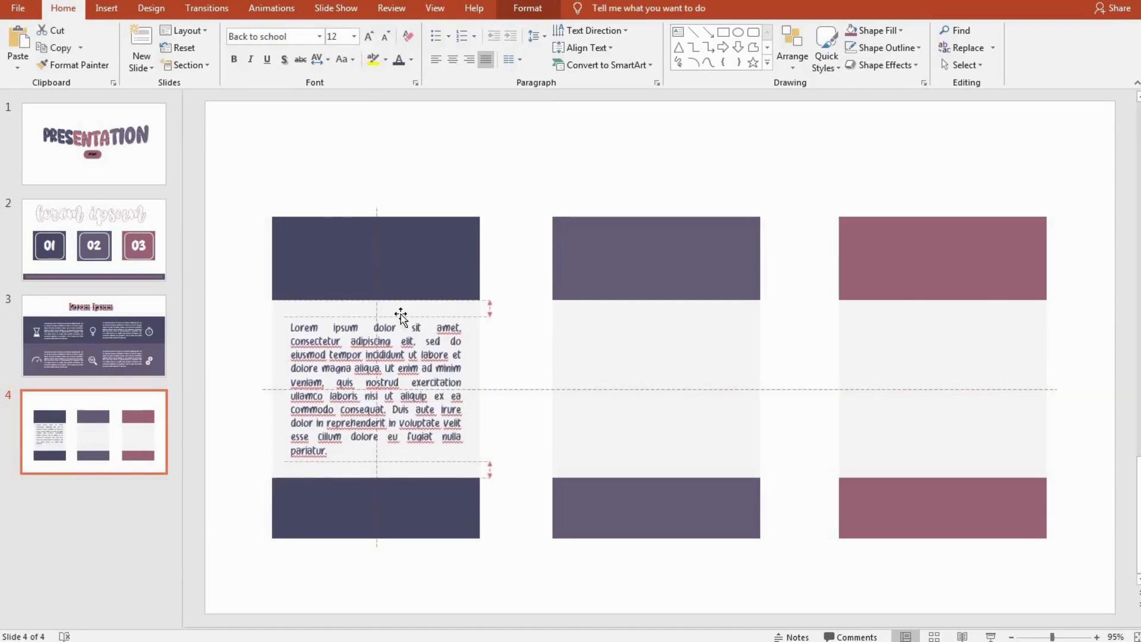
key(ctrl+a)
key(ctrl+e)
click(507, 375)
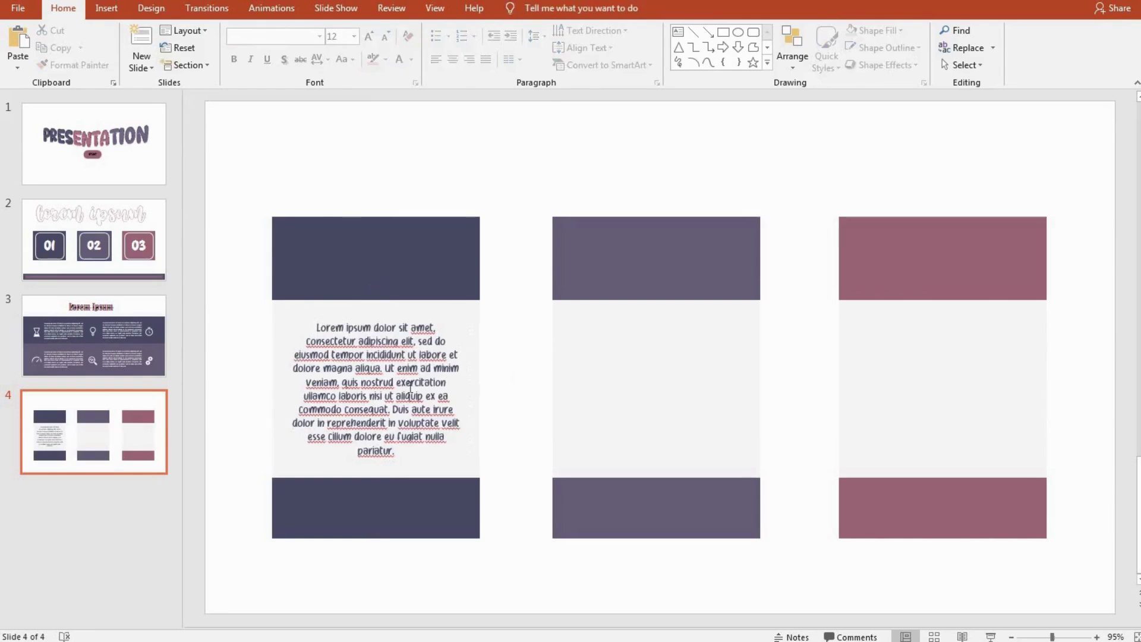
Step: Copy the paragraph into the middle and right columns
click(410, 386)
drag(426, 322, 719, 318)
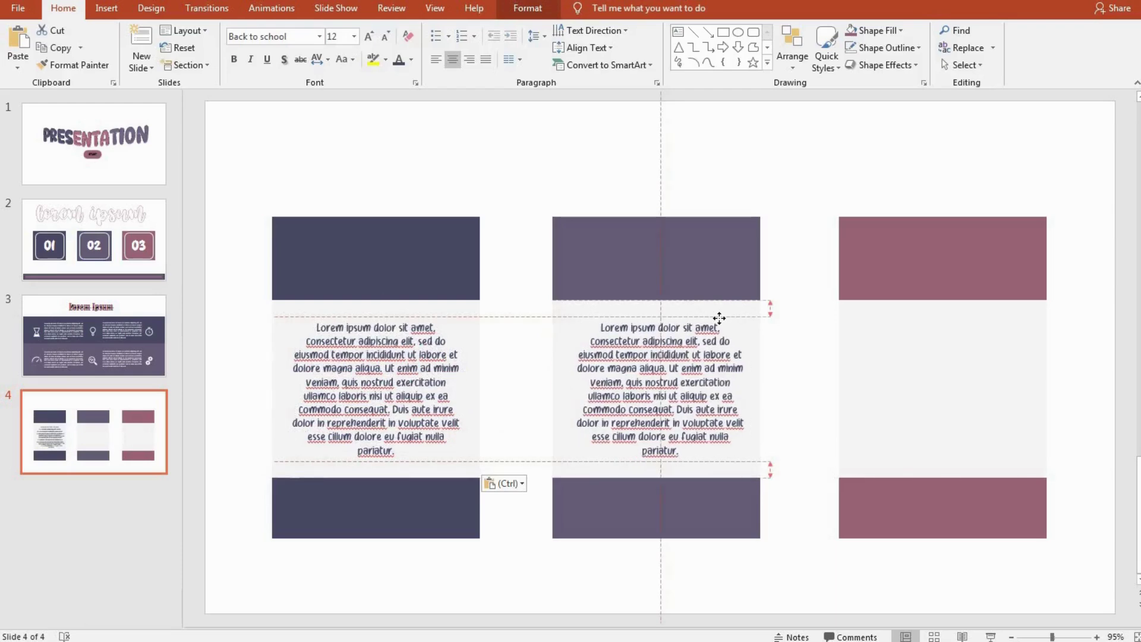
drag(454, 323, 1014, 315)
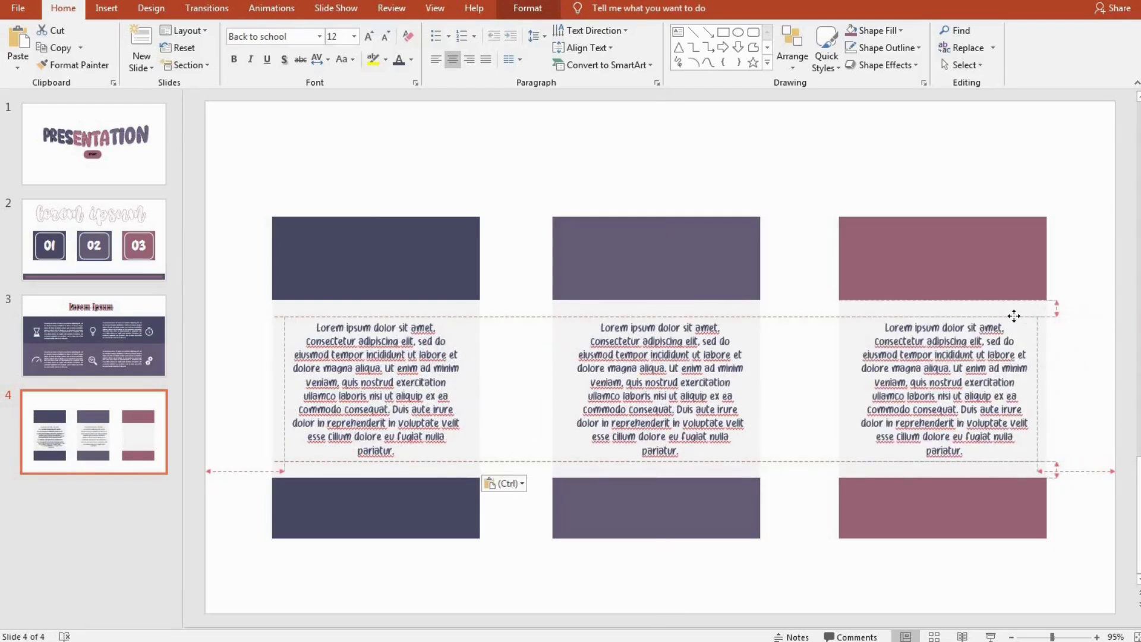
Step: Paste the 'Lorem Ipsum' title, set it to 36 pt white, and centre it on the left bar
click(610, 172)
key(ctrl+v)
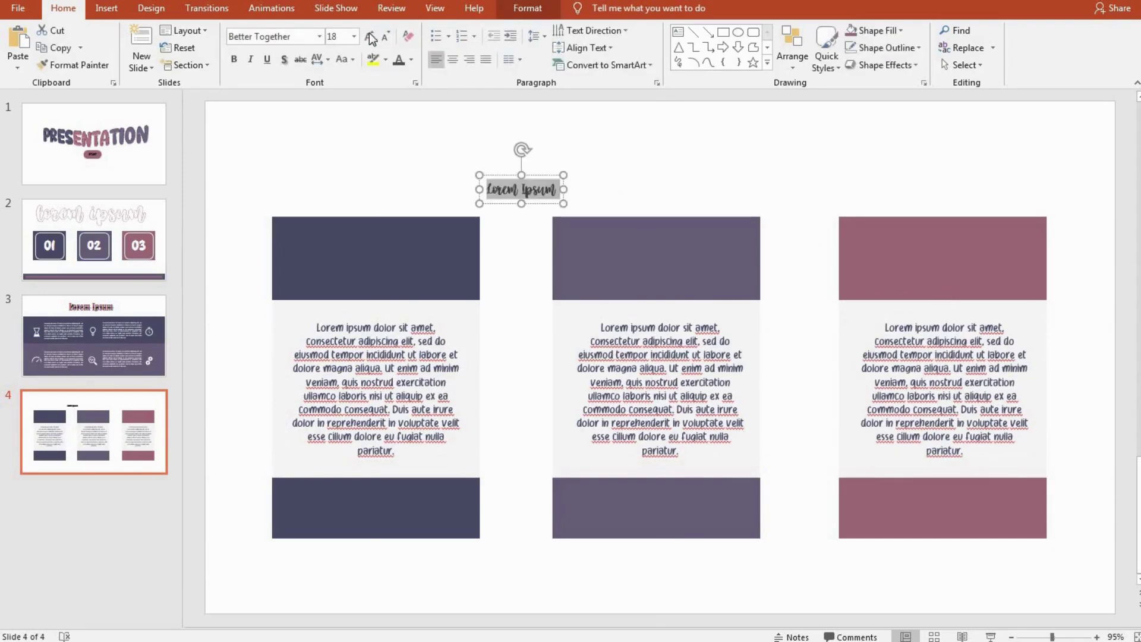
click(369, 36)
click(369, 36)
click(369, 36)
click(369, 37)
click(369, 37)
drag(590, 172, 416, 232)
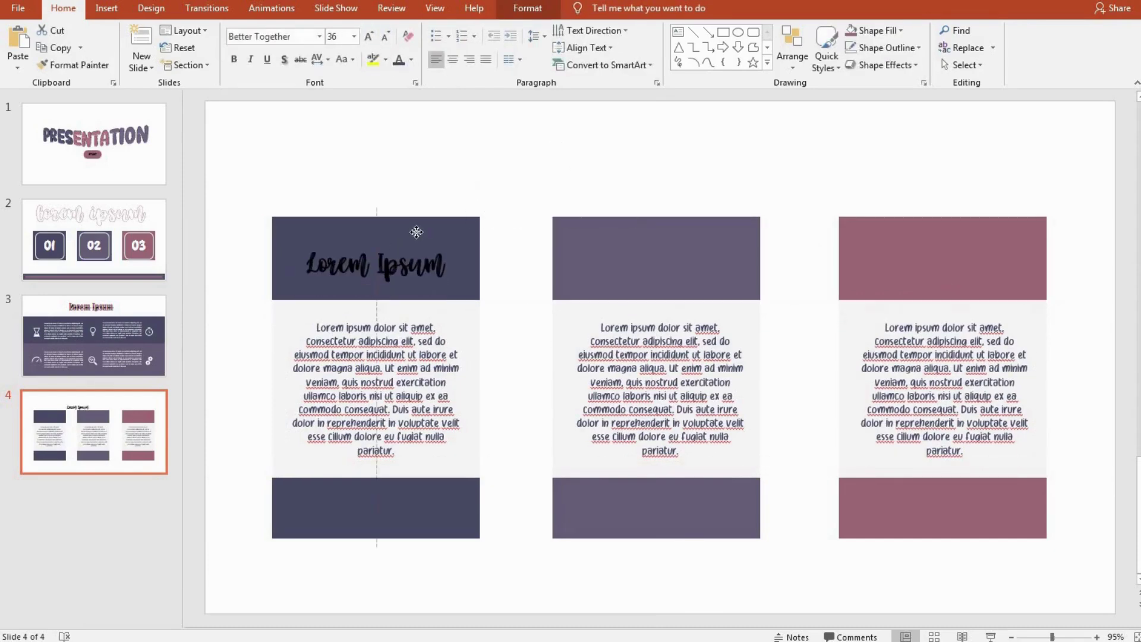
click(411, 59)
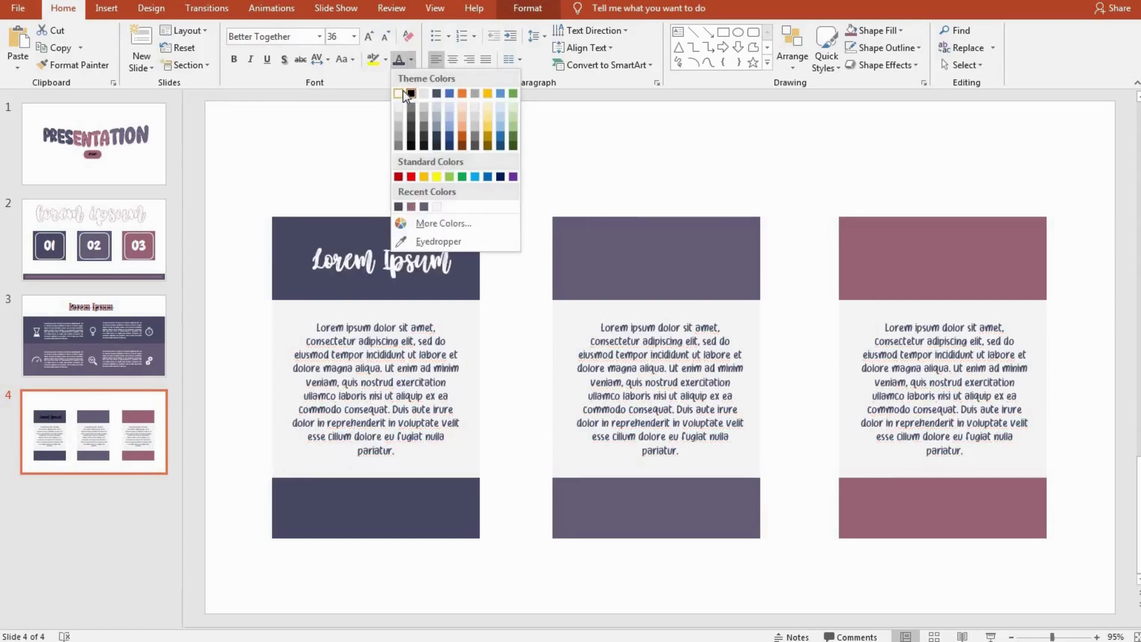
click(402, 92)
drag(404, 236, 400, 236)
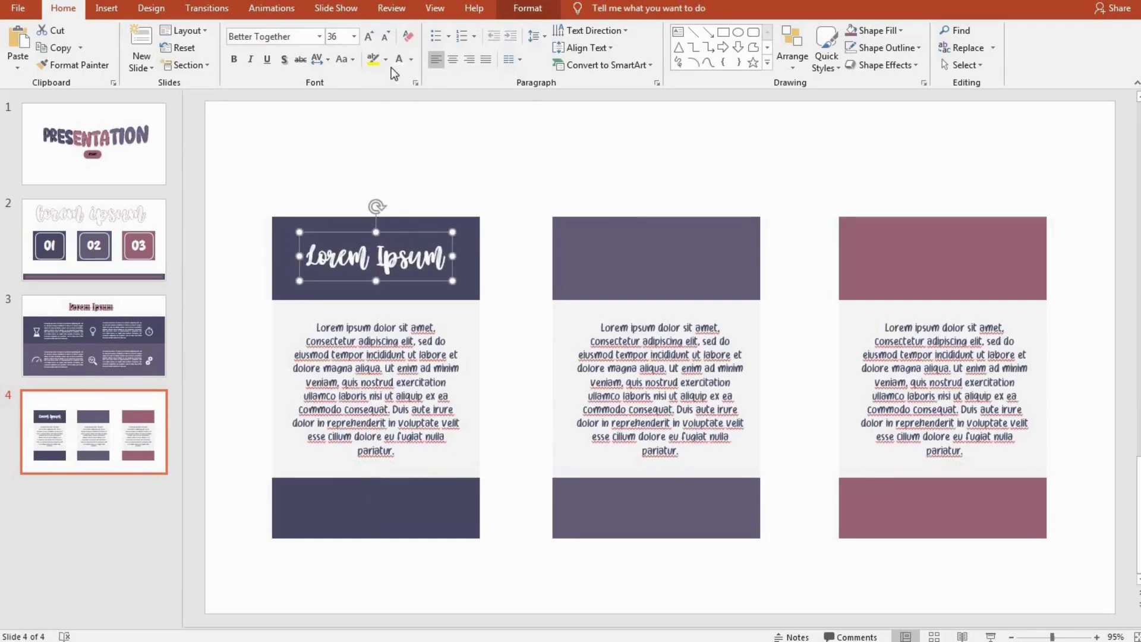
click(411, 59)
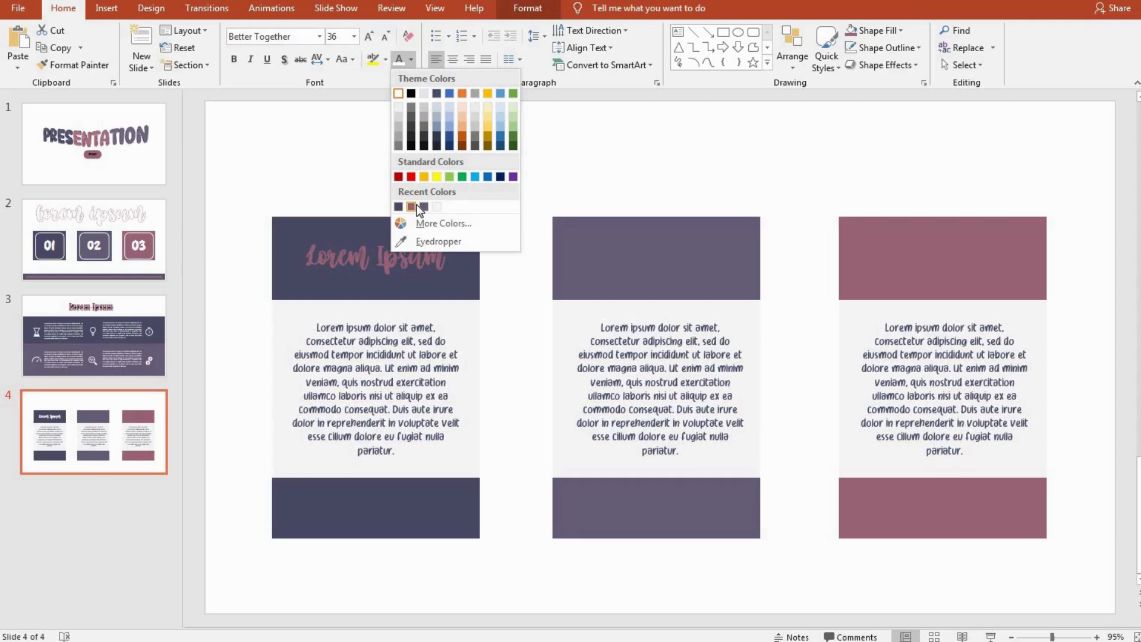
key(Escape)
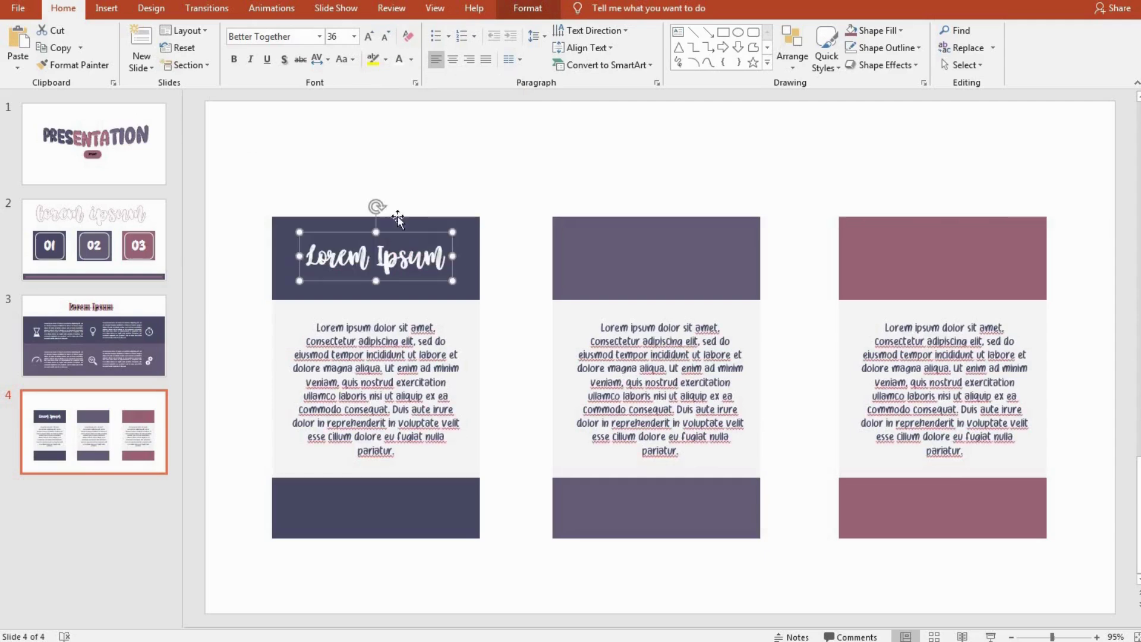
Step: Place copies of the title on the middle and right top bars
key(ctrl+v)
drag(410, 243, 683, 234)
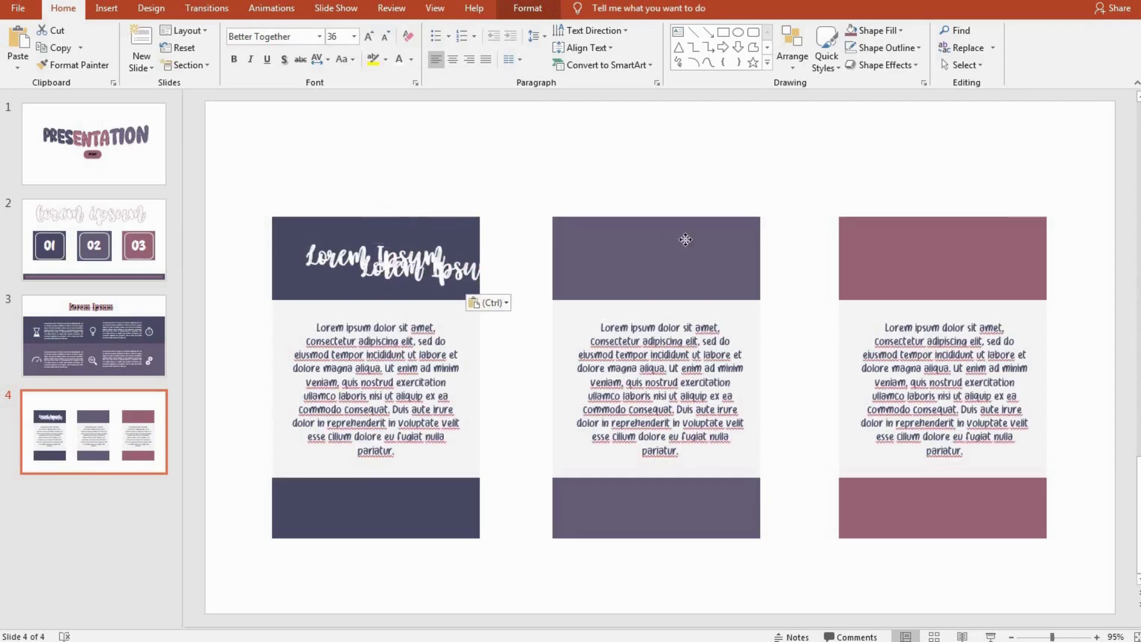
key(ctrl+v)
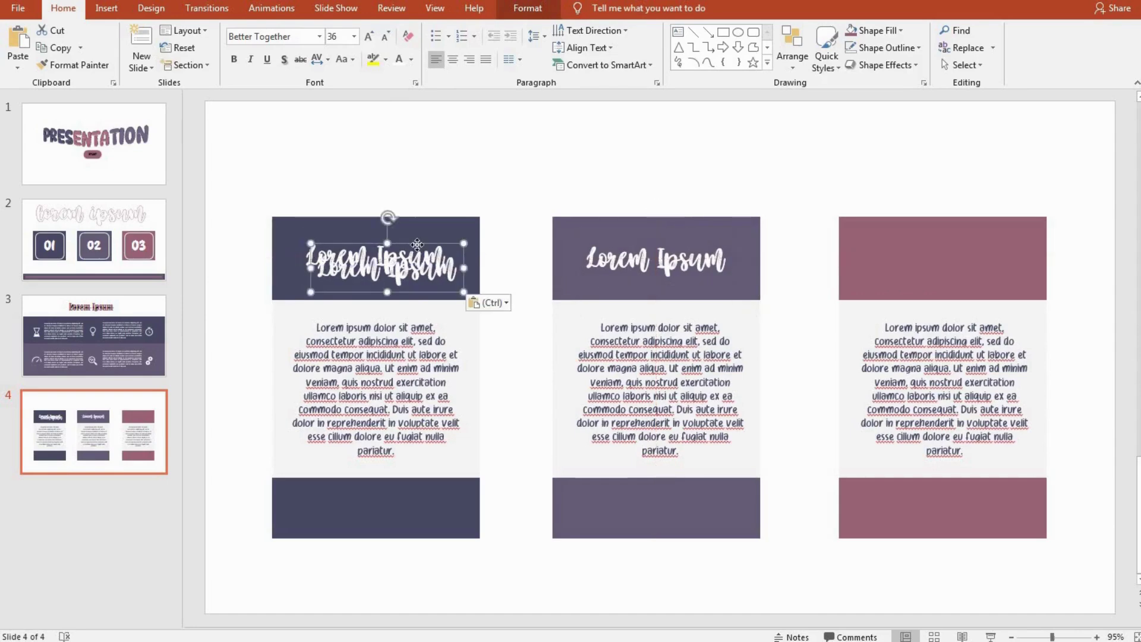
drag(418, 243, 970, 238)
click(790, 188)
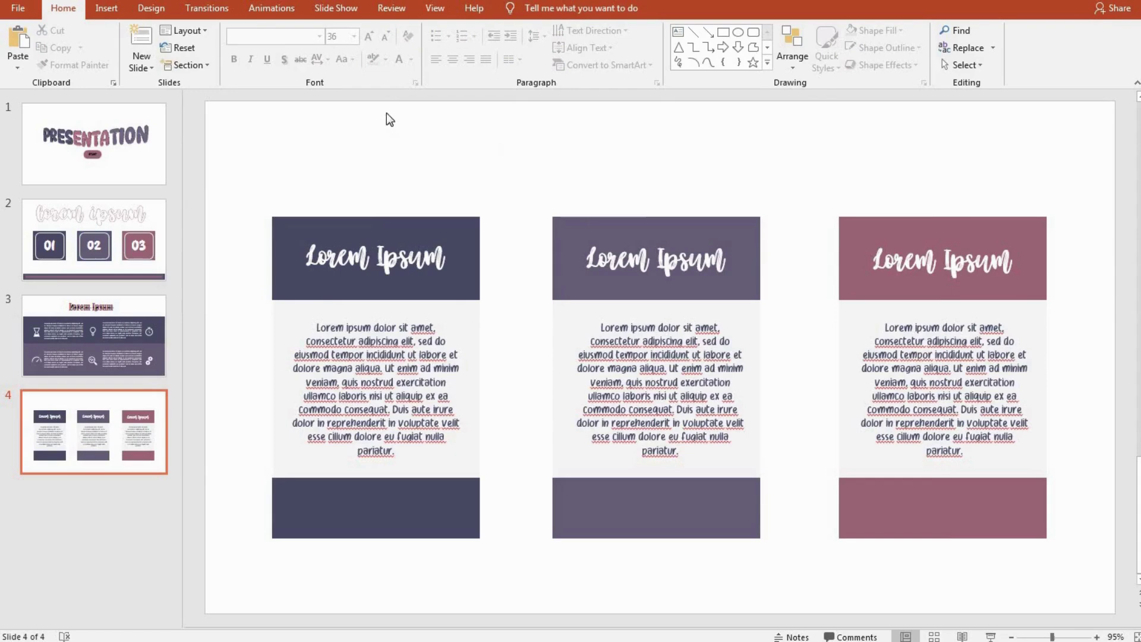
Step: Draw a thin rectangle bar along the slide top and duplicate it to the right
click(99, 8)
click(270, 44)
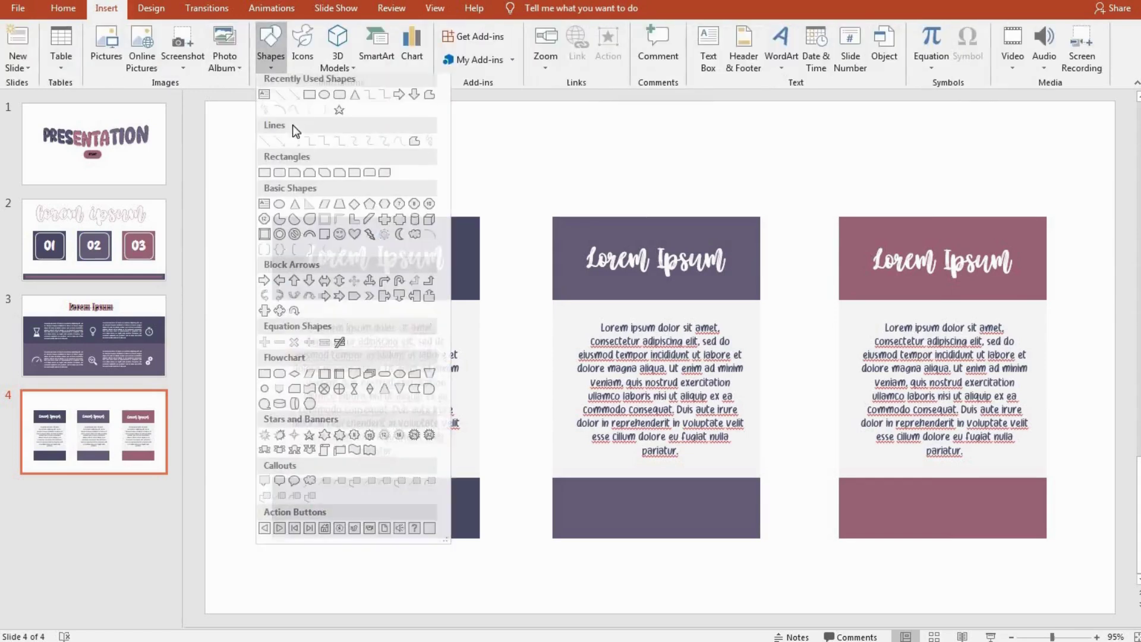
click(292, 126)
drag(206, 101, 311, 160)
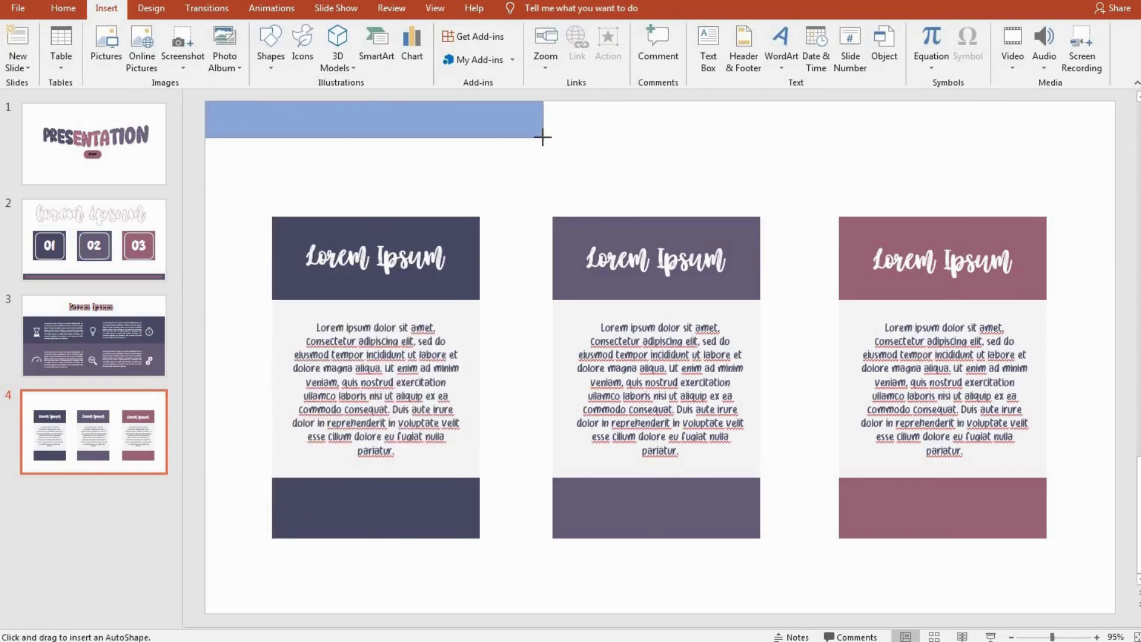
mouse_move(311, 160)
mouse_down()
mouse_move(633, 132)
mouse_move(599, 131)
mouse_up()
drag(514, 132, 506, 131)
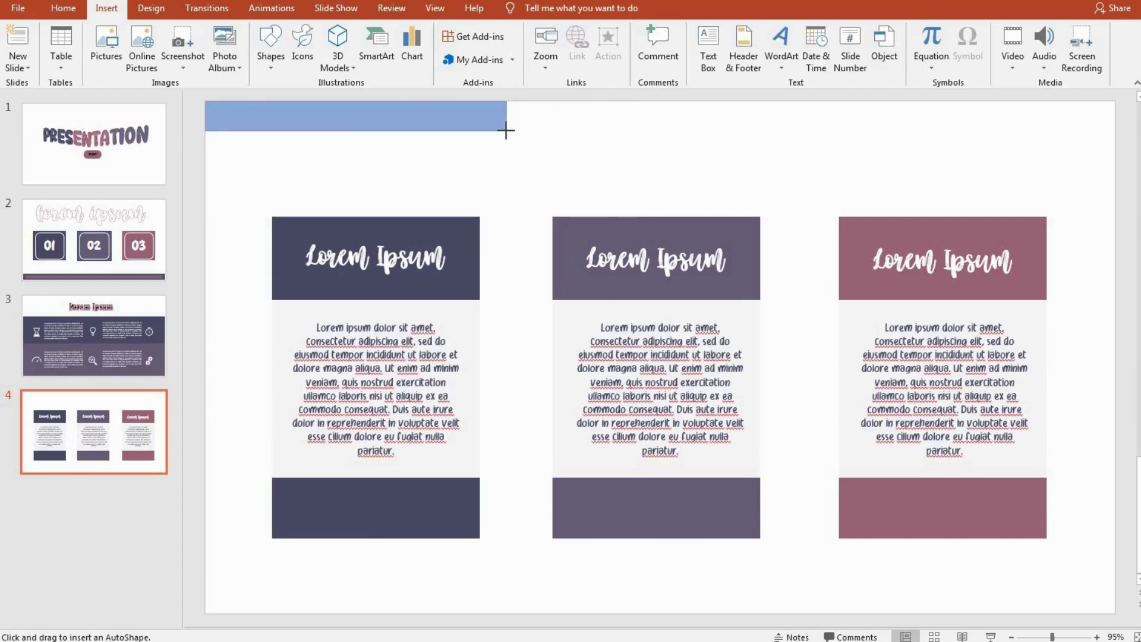
mouse_move(416, 113)
ctrl+mouse_down()
mouse_move(715, 114)
mouse_move(715, 102)
mouse_move(1063, 119)
mouse_move(1046, 114)
ctrl+mouse_up()
Step: Fill the left top-bar segment purple-grey and the middle one mauve
click(794, 114)
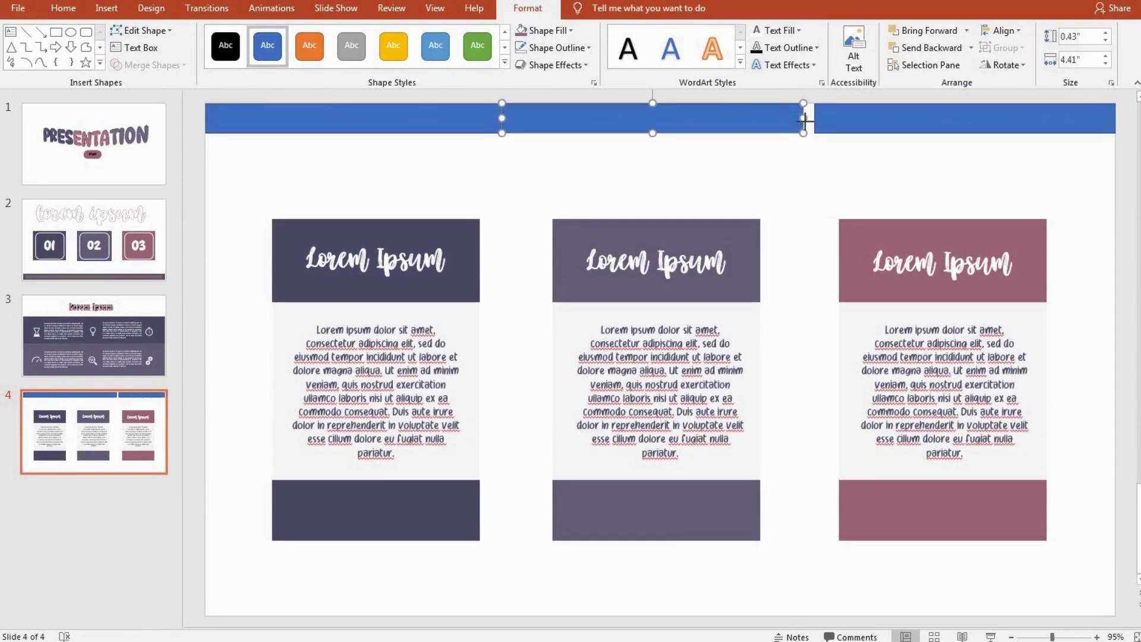
shift+click(380, 119)
shift+click(855, 121)
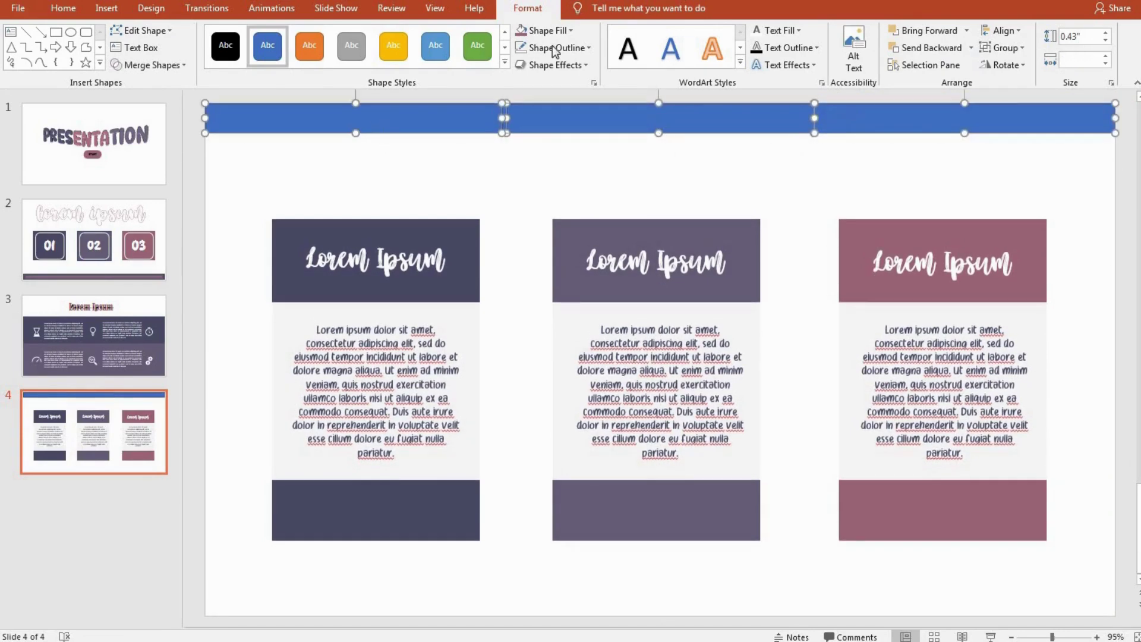
click(457, 132)
click(528, 8)
click(542, 30)
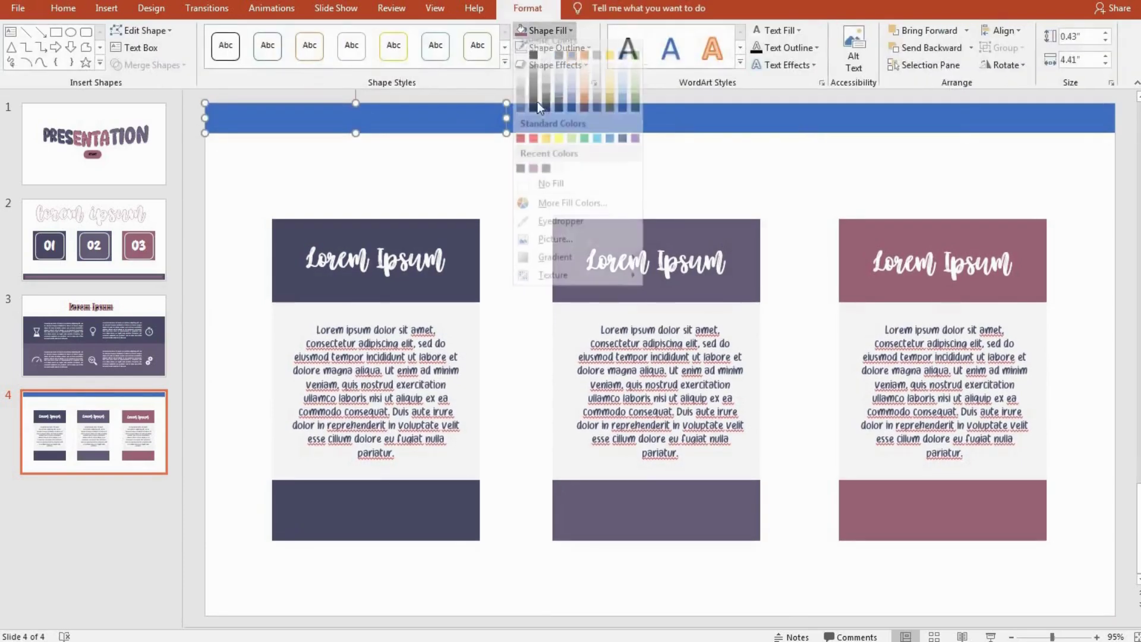
click(533, 177)
click(566, 120)
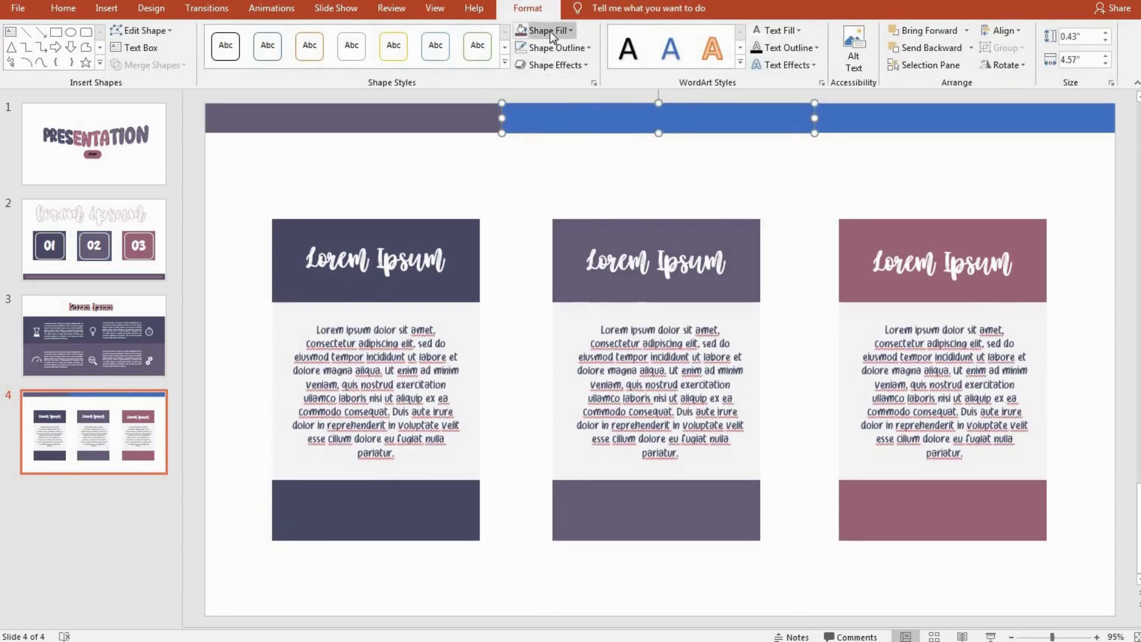
click(550, 31)
click(545, 177)
Step: Recolour the top segments: middle purple-grey, left dark purple, right mauve
click(858, 129)
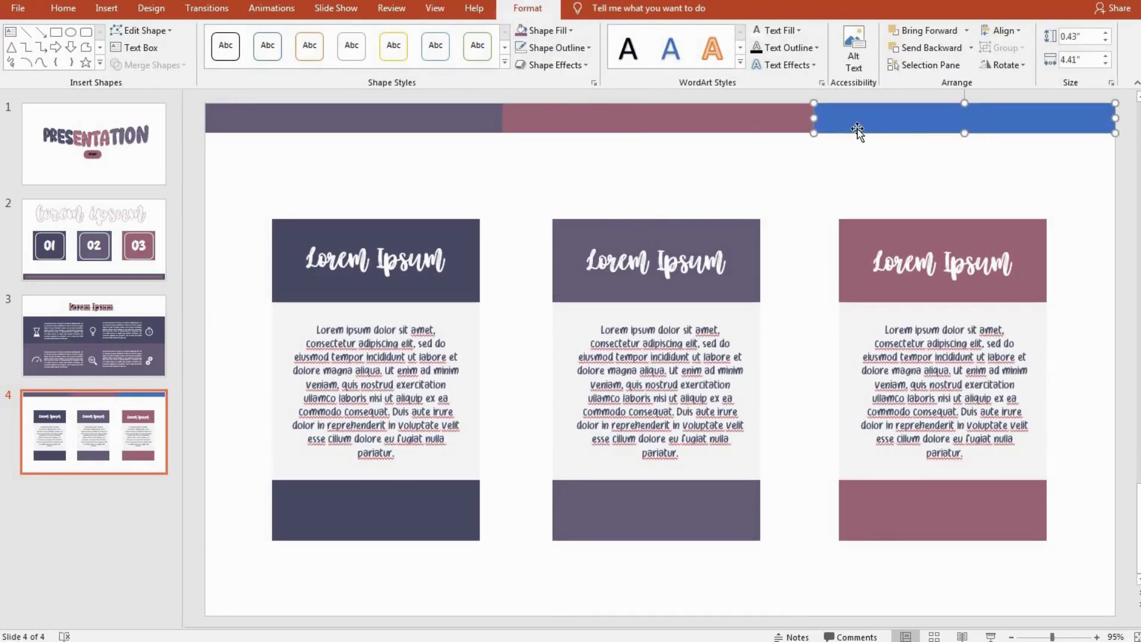
click(736, 125)
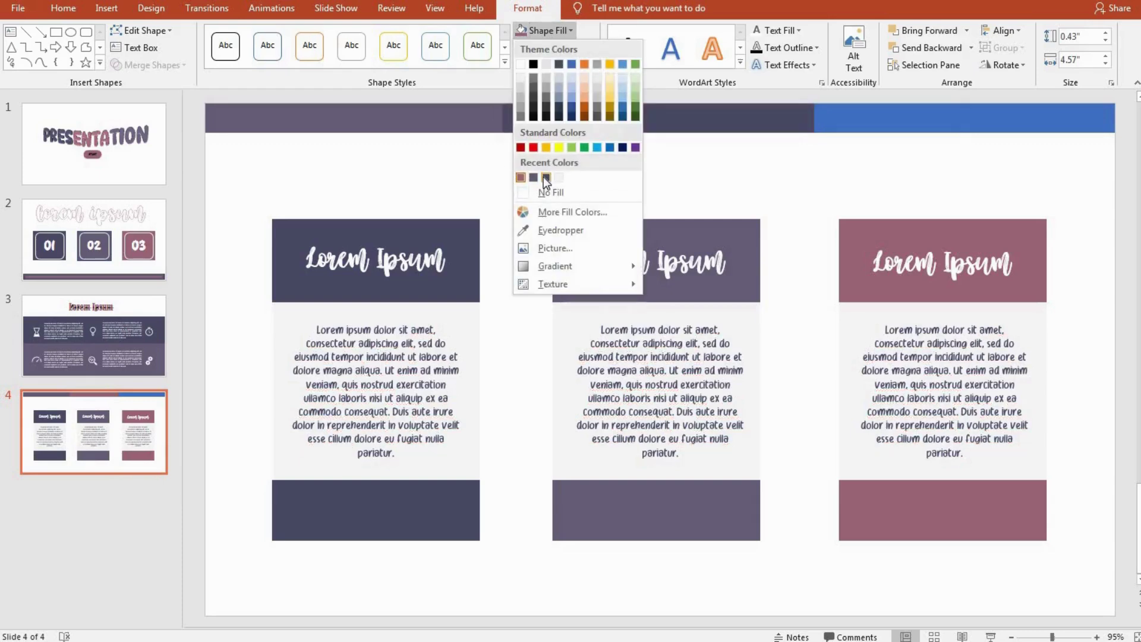
click(521, 177)
click(478, 123)
click(571, 31)
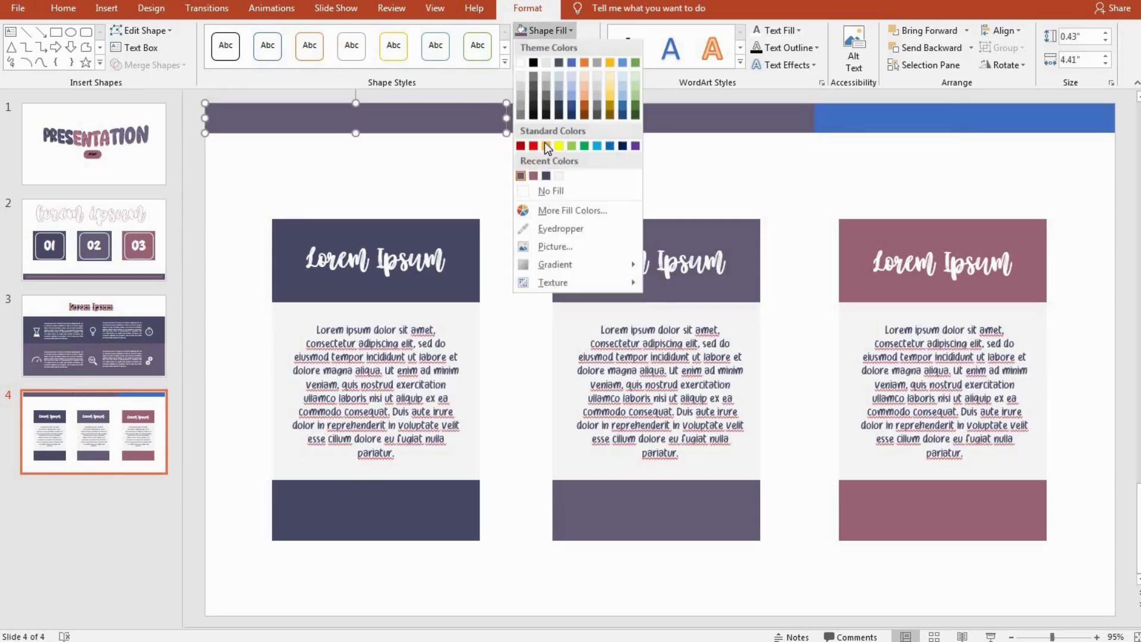
click(544, 175)
click(832, 136)
click(548, 33)
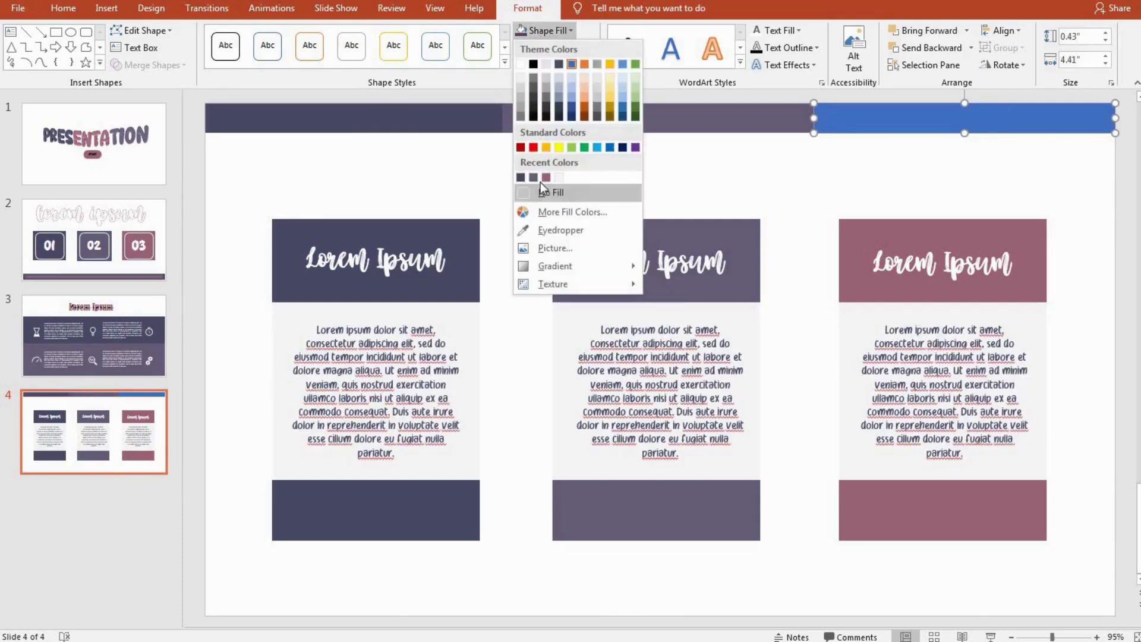
click(543, 179)
click(458, 139)
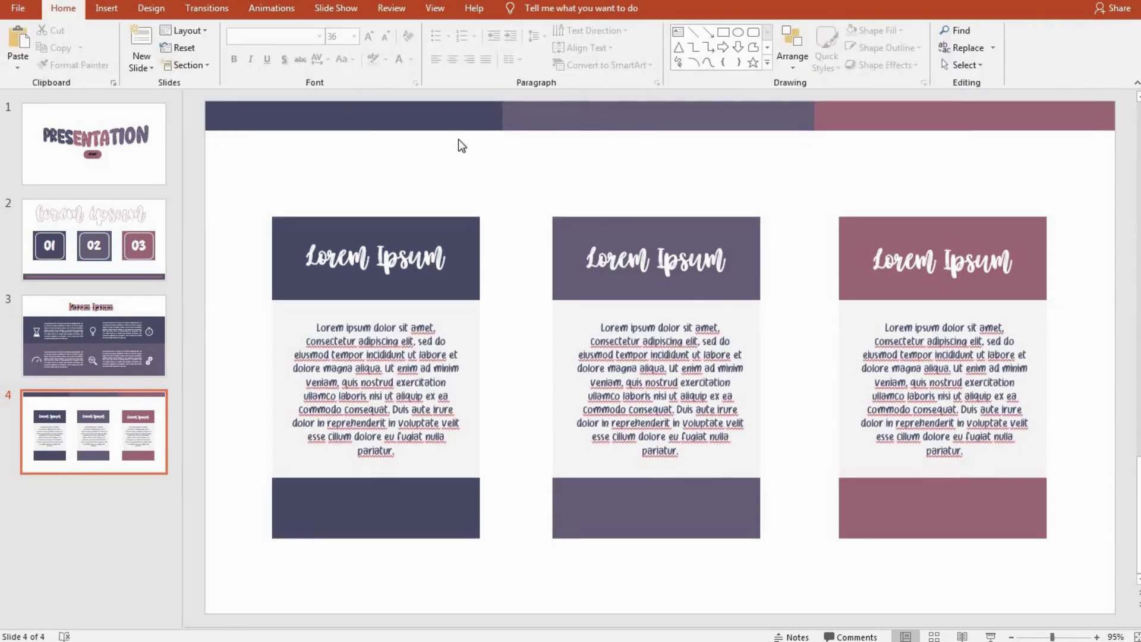
Step: Copy the three-segment top bar to the slide's bottom edge
click(471, 107)
shift+click(865, 120)
key(ctrl+c)
key(ctrl+v)
mouse_move(461, 141)
mouse_down()
mouse_move(424, 573)
mouse_move(455, 607)
mouse_up()
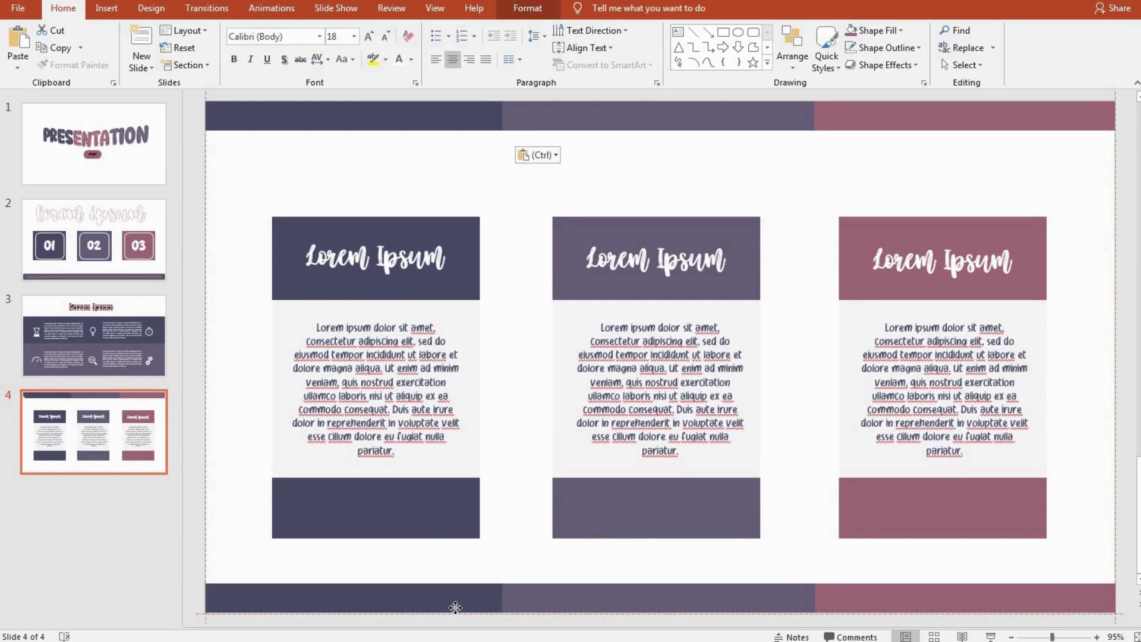
click(456, 144)
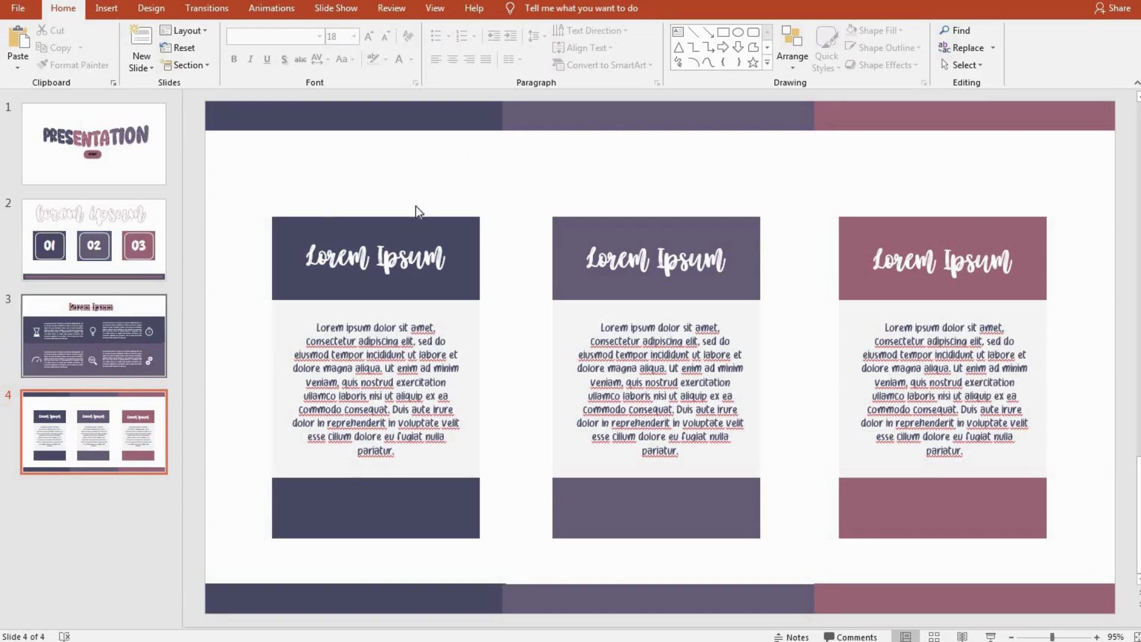
Step: Paste the script 'lorem ipsum' title onto slide 4
key(ctrl+v)
click(409, 174)
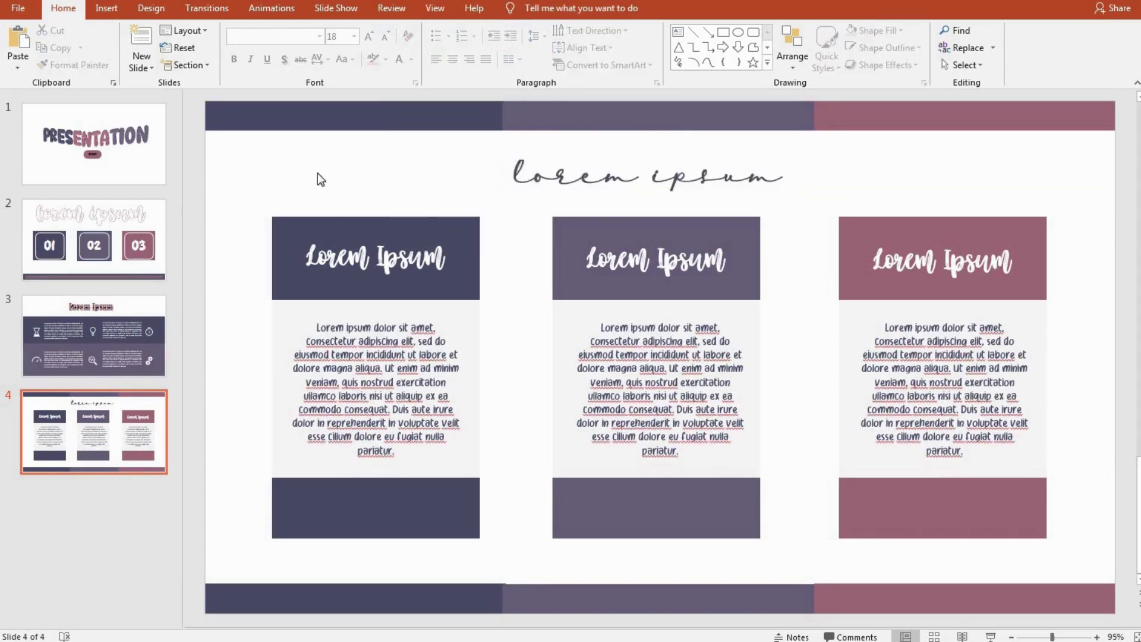
click(142, 62)
Step: Add a blank slide 5 and draw a rectangle filled dark purple
click(153, 284)
click(107, 8)
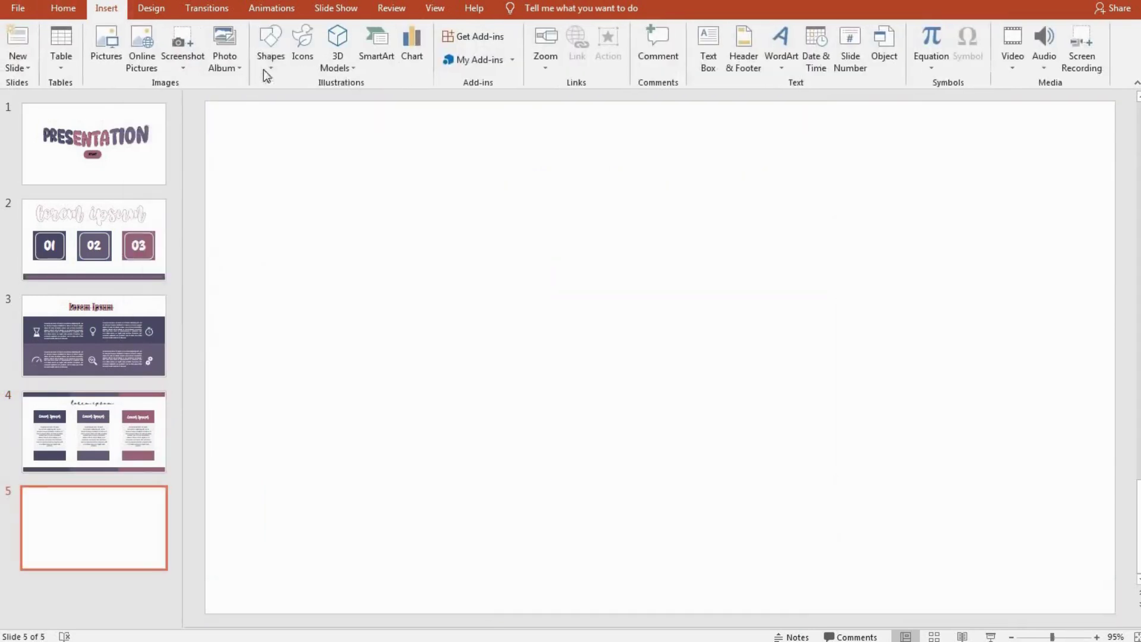
click(270, 56)
click(314, 113)
drag(261, 196, 515, 326)
drag(646, 315, 649, 317)
click(544, 30)
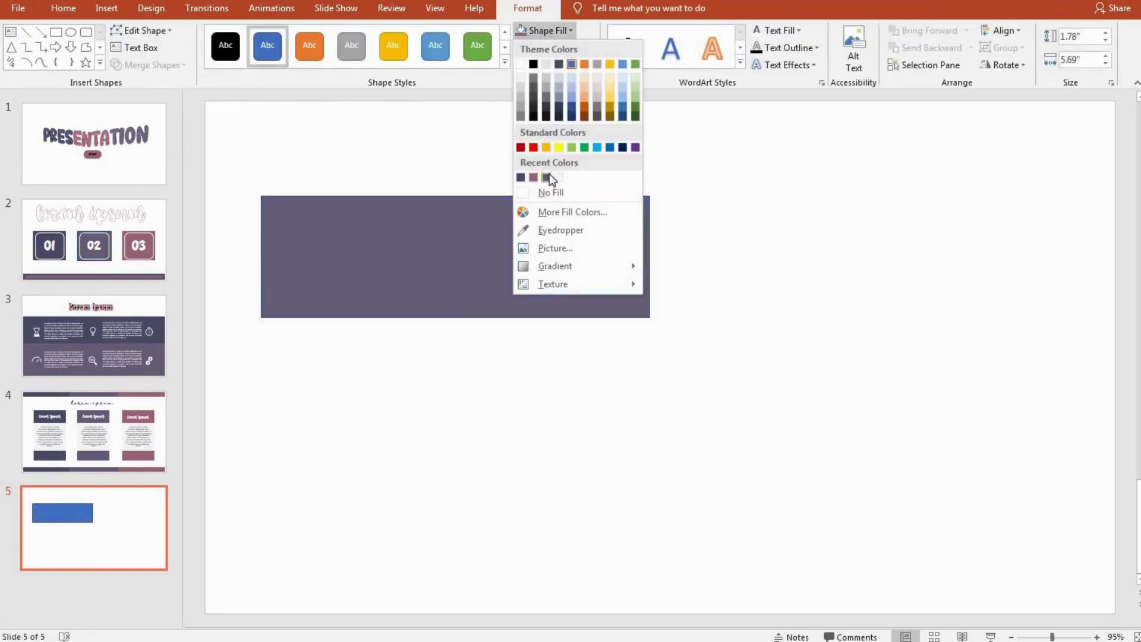
click(549, 174)
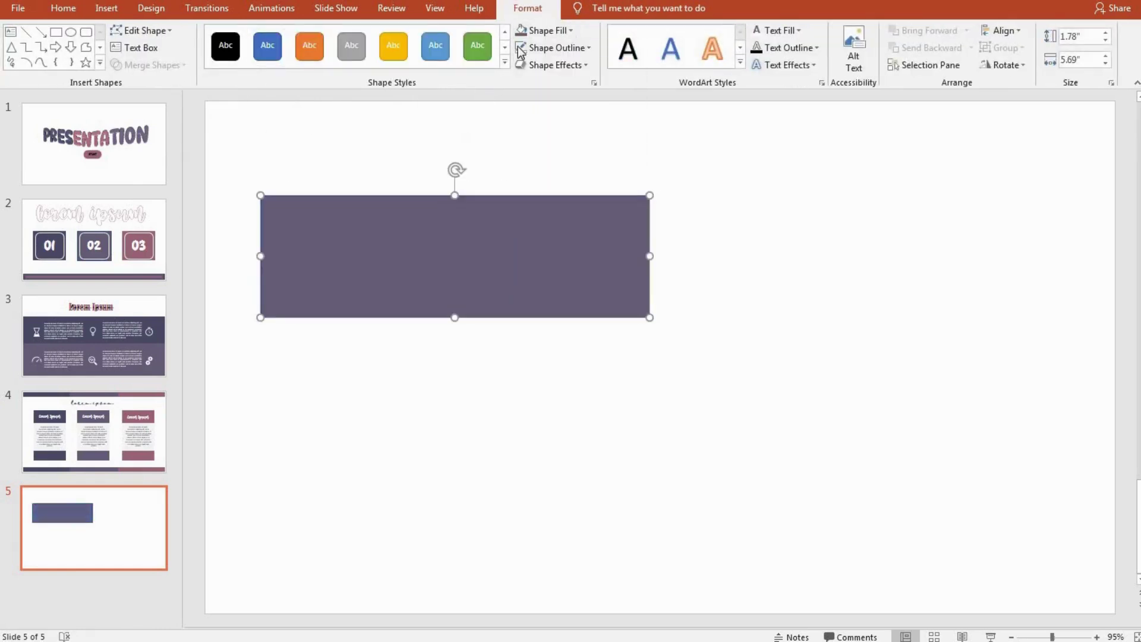
Step: Draw an overlapping rounded rectangle, shorten both shapes, and fill it light grey
click(87, 47)
mouse_move(315, 223)
mouse_down()
mouse_move(716, 343)
mouse_move(709, 299)
mouse_move(720, 356)
mouse_up()
click(295, 276)
drag(454, 317, 463, 281)
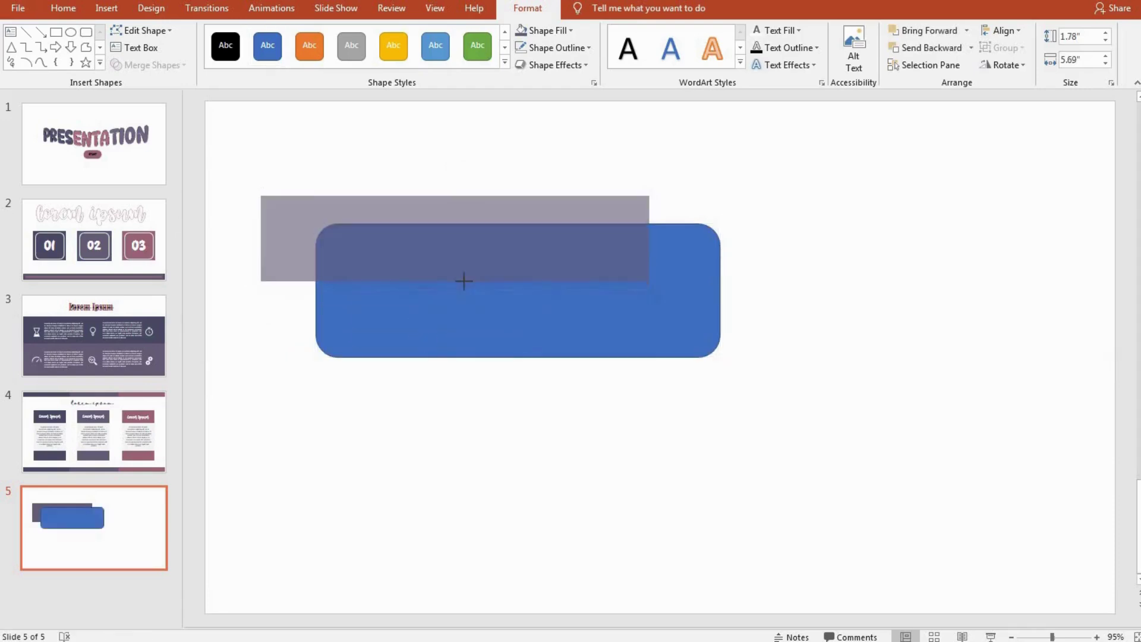
click(501, 305)
drag(514, 347, 504, 300)
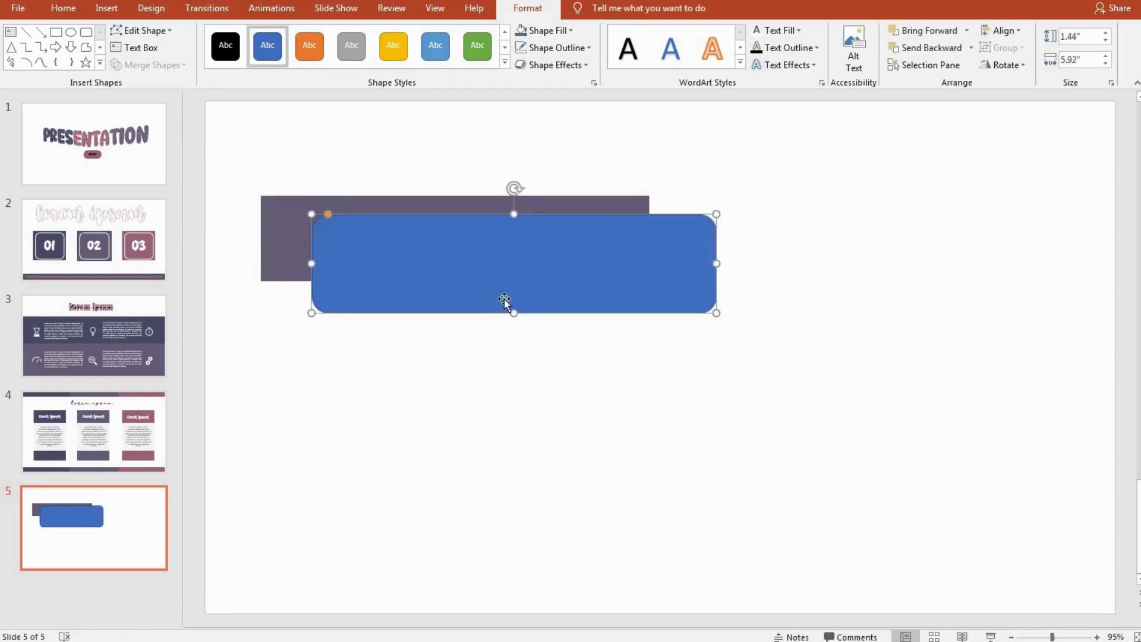
click(540, 32)
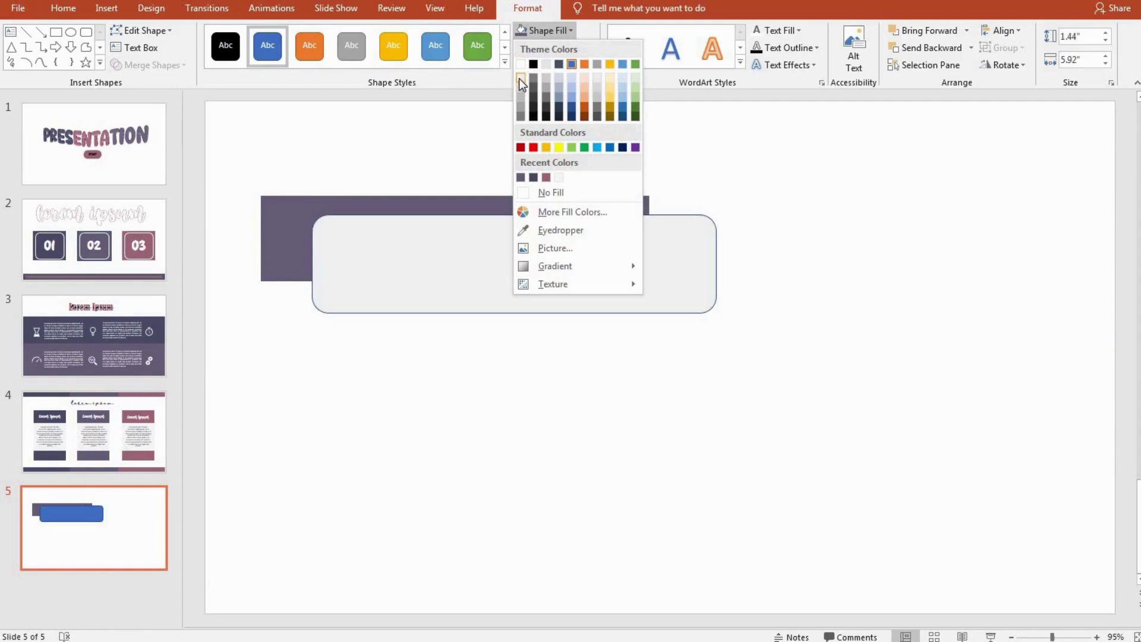
click(559, 177)
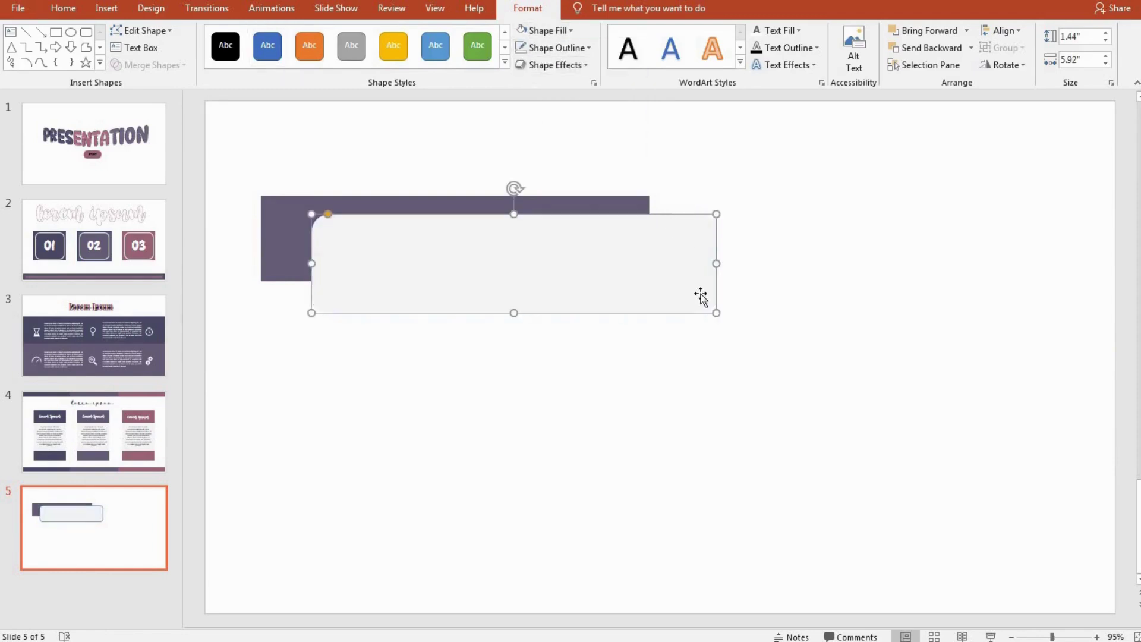
drag(713, 310, 672, 295)
Step: Duplicate the bar-and-card pair and arrange the two pairs diagonally
click(730, 298)
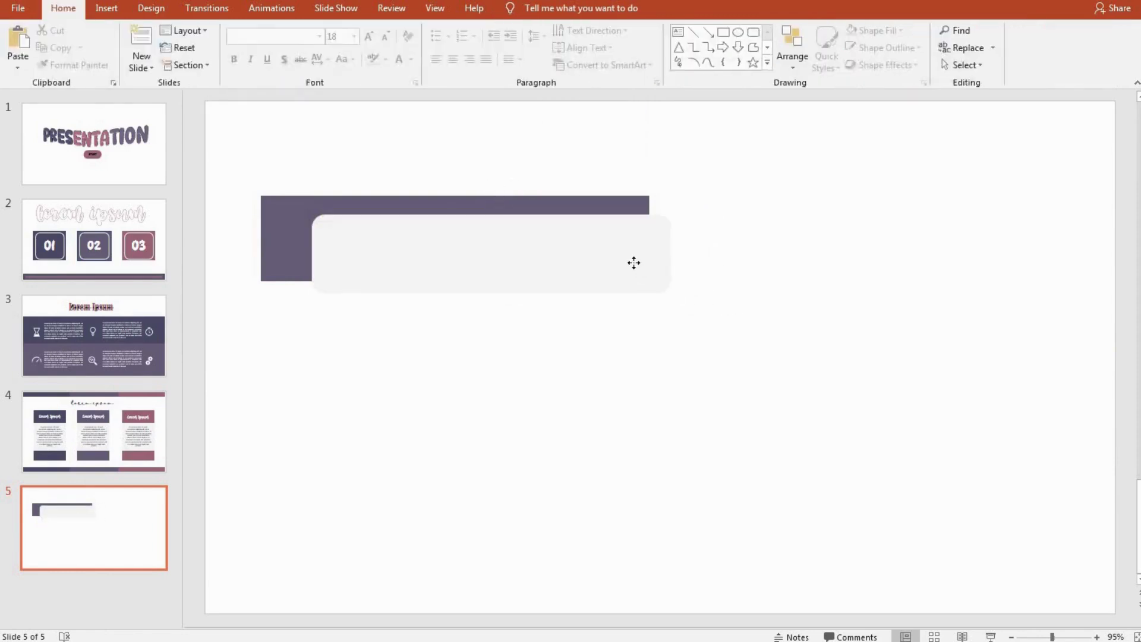
click(634, 269)
click(766, 266)
drag(483, 220, 492, 225)
ctrl+click(537, 217)
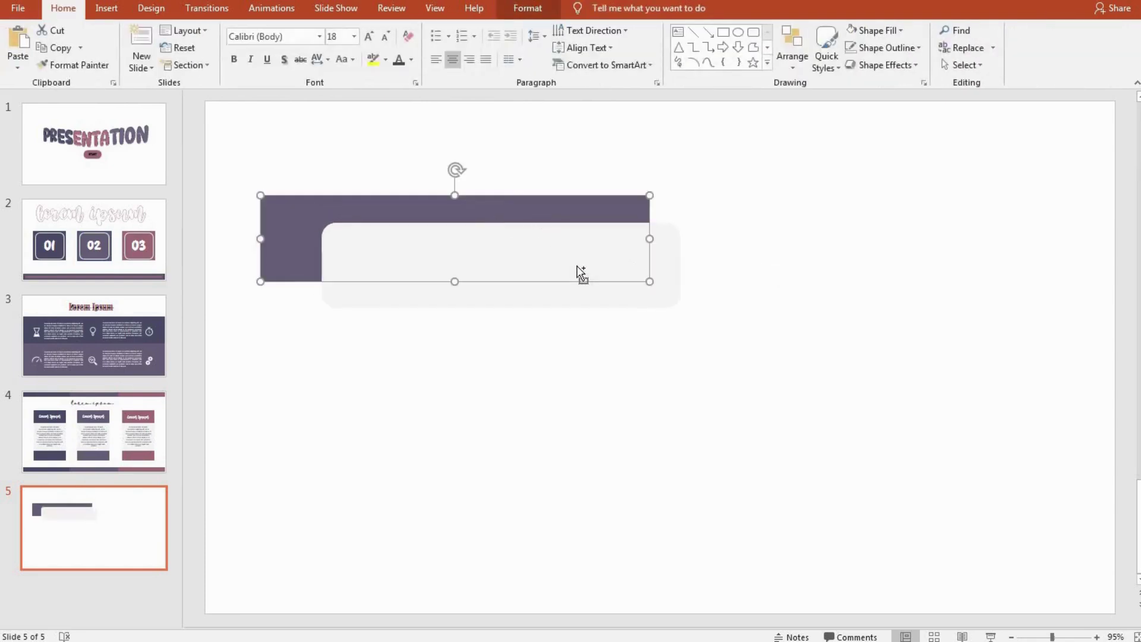
mouse_move(489, 269)
mouse_down()
mouse_move(473, 448)
mouse_move(659, 432)
mouse_move(697, 406)
mouse_up()
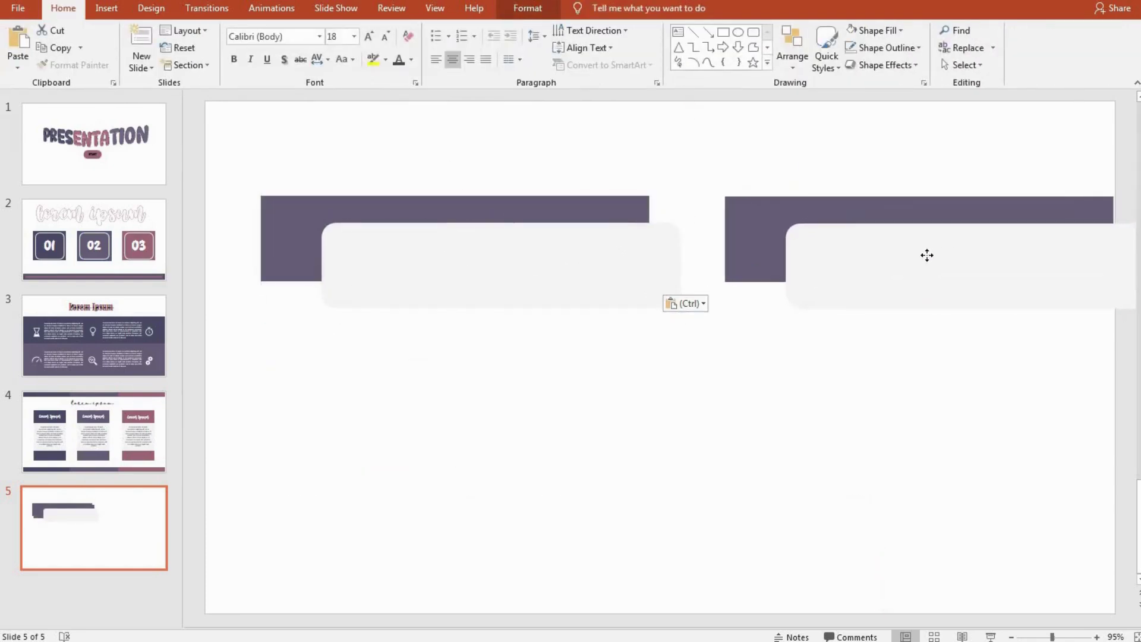
key(ctrl+a)
drag(489, 251, 474, 200)
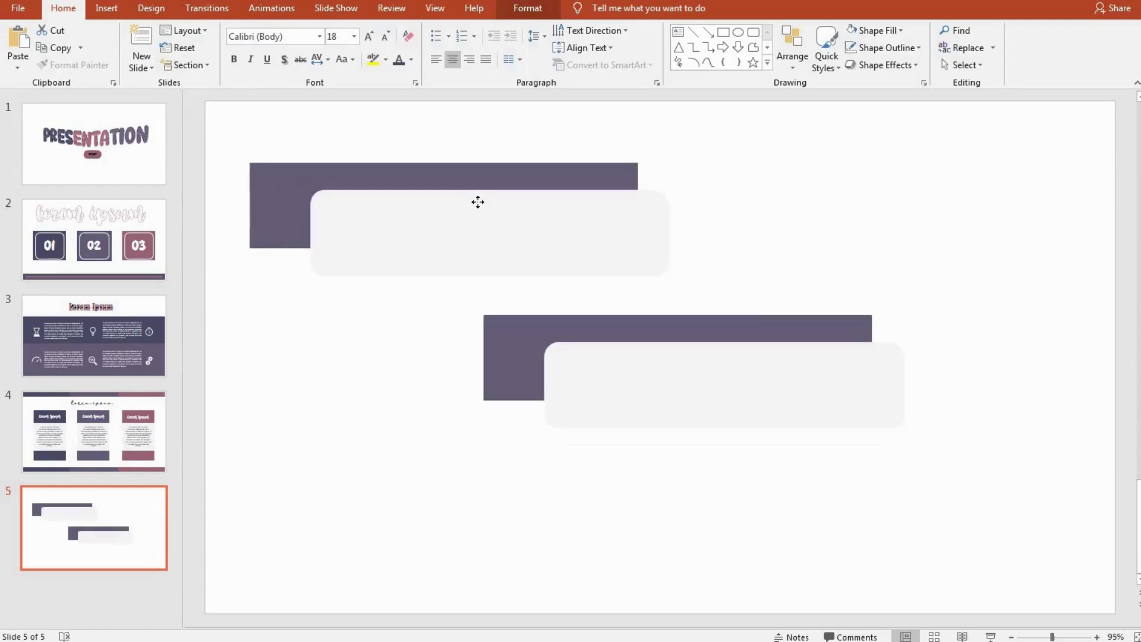
key(Escape)
Step: Copy the middle pair and place the copy at the lower right
click(518, 319)
shift+click(665, 360)
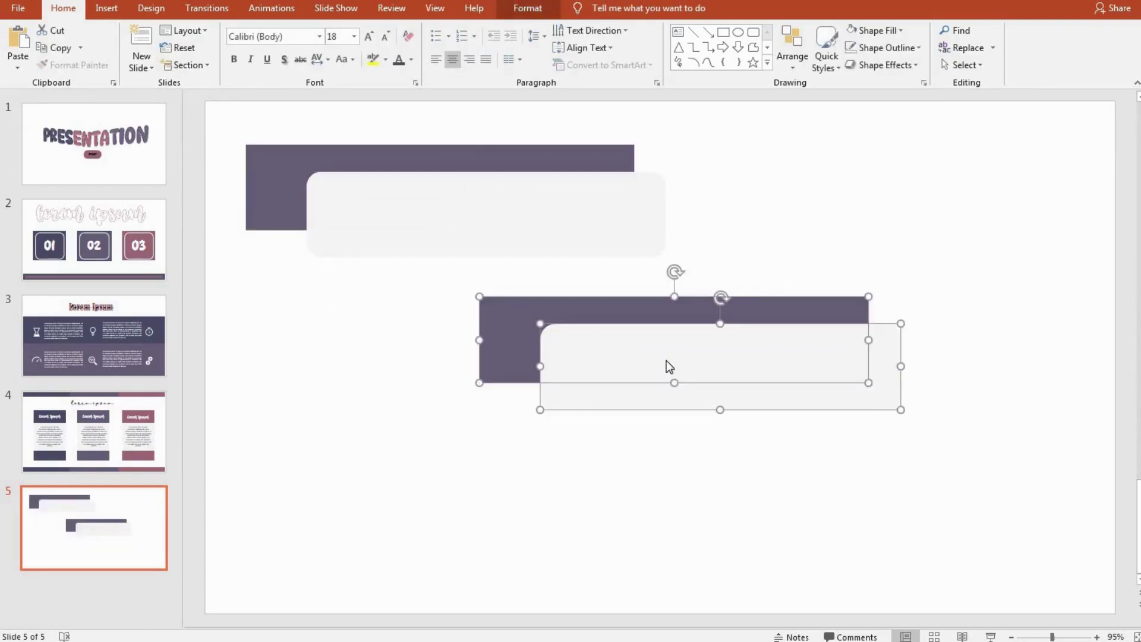
key(ctrl+c)
key(ctrl+v)
drag(573, 349, 762, 508)
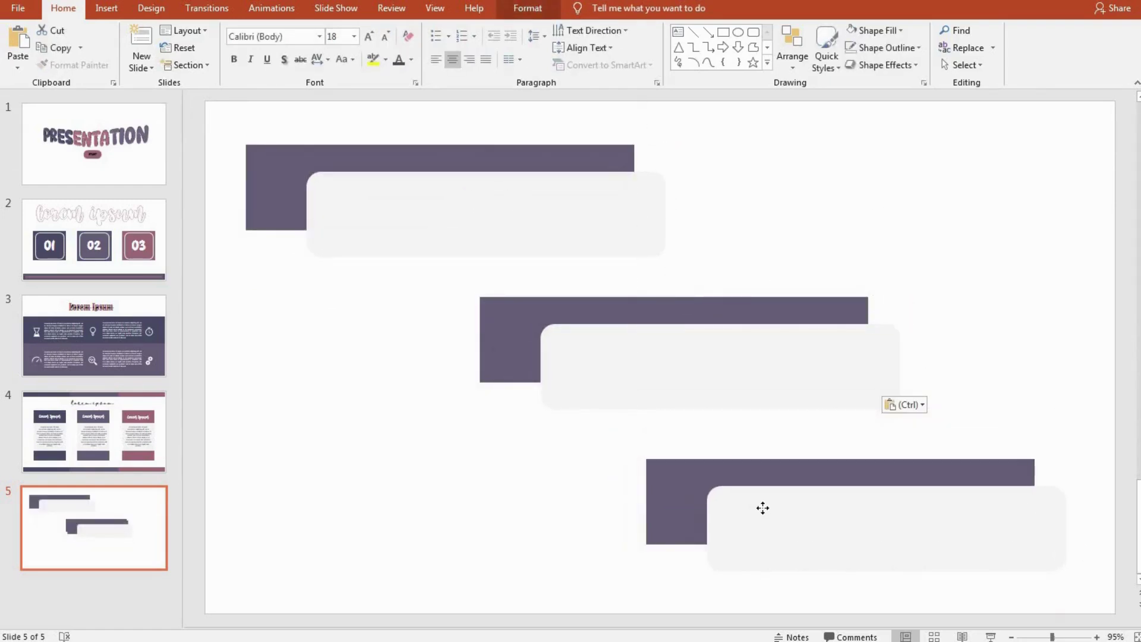
click(815, 199)
Step: Fill the middle bar dark navy and the bottom bar mauve
click(515, 302)
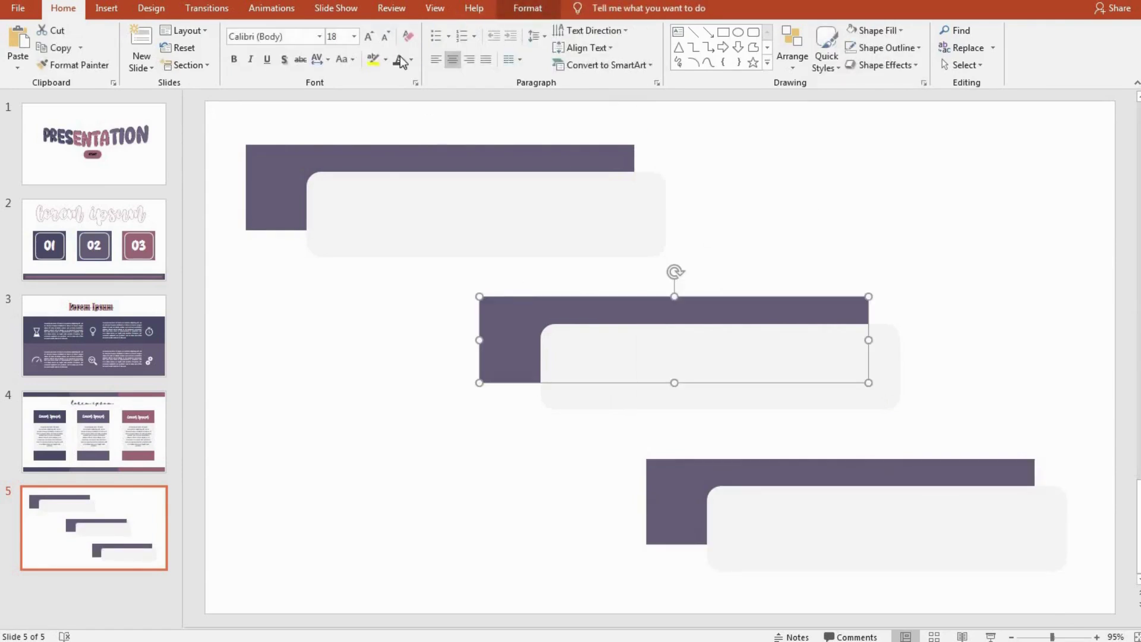
click(527, 8)
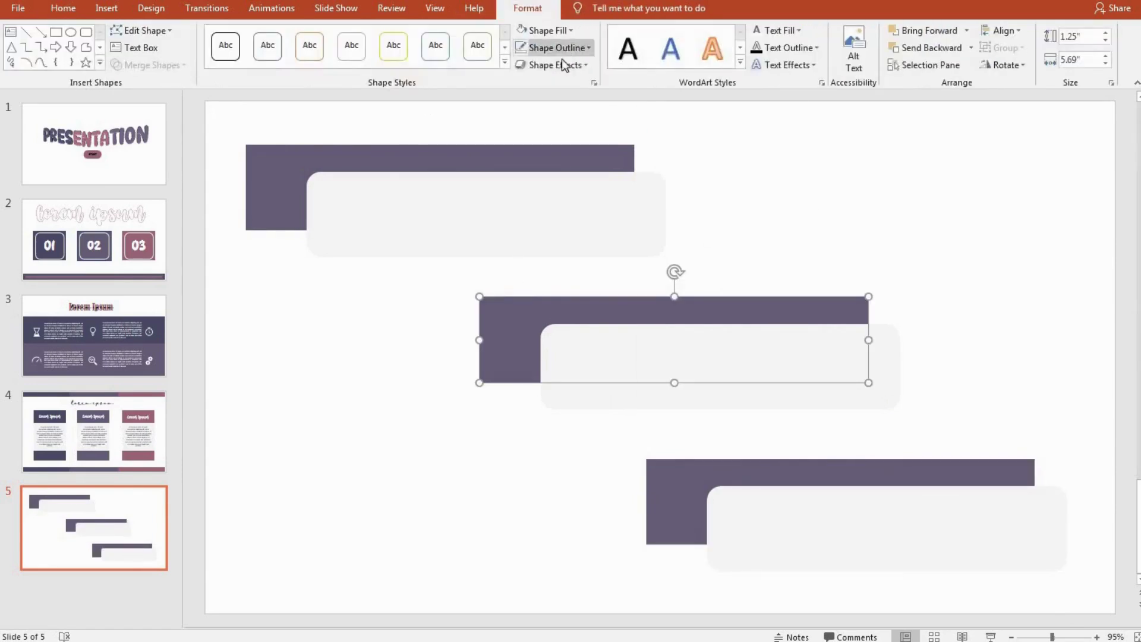
click(544, 30)
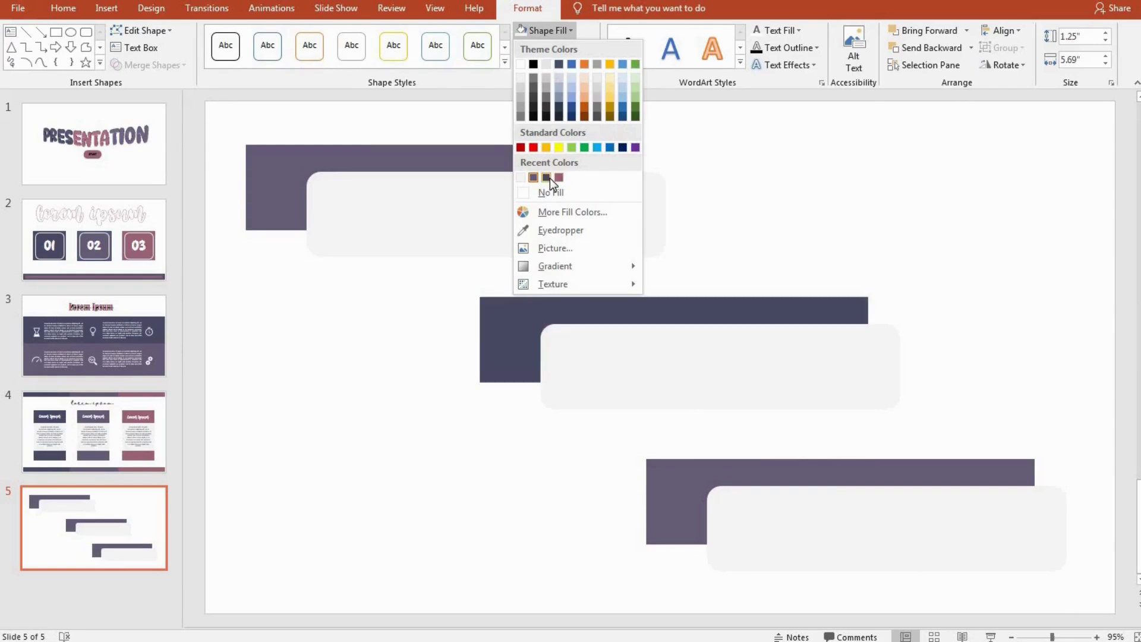
click(546, 177)
click(653, 535)
click(544, 30)
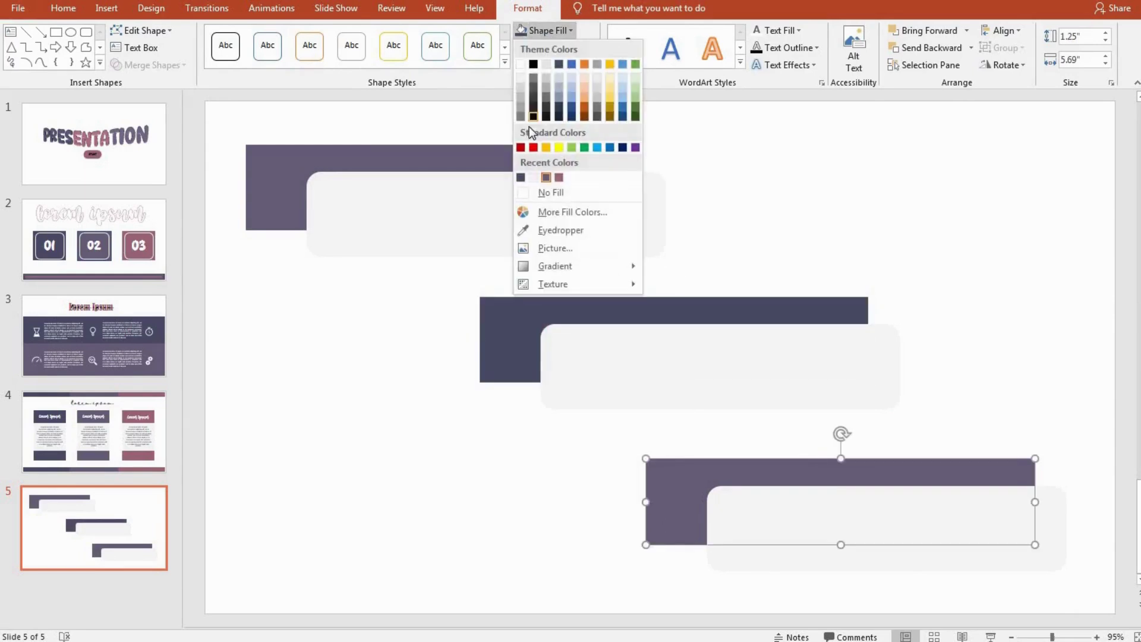
click(559, 177)
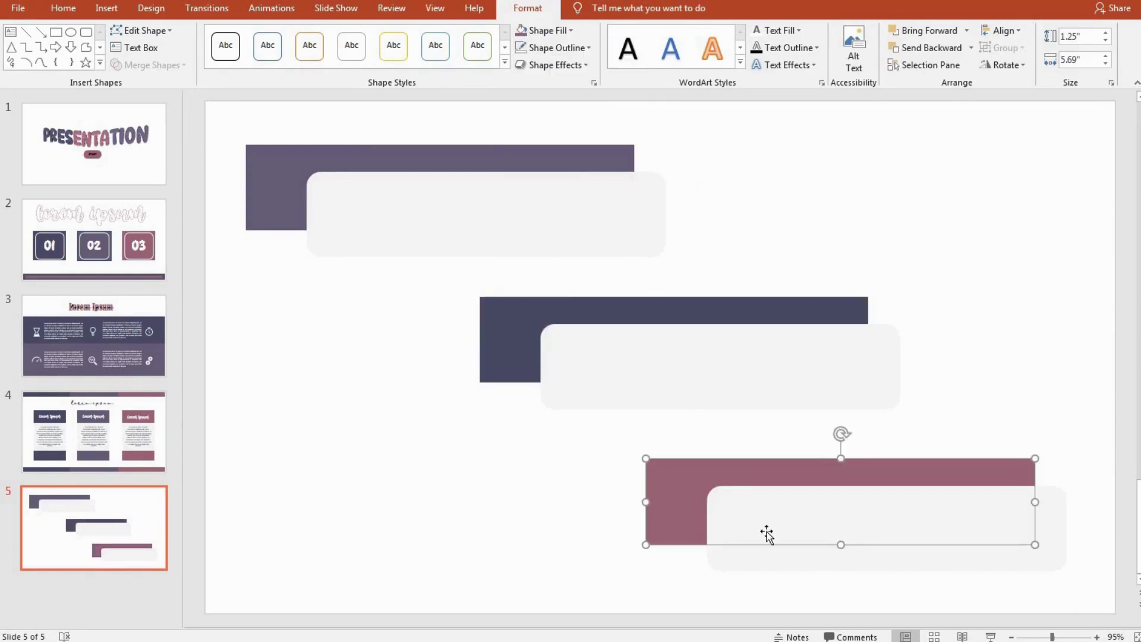
Step: Align the bottom card over the mauve bar and shift that pair right and down
mouse_move(766, 533)
mouse_down()
mouse_move(618, 518)
mouse_move(698, 526)
mouse_up()
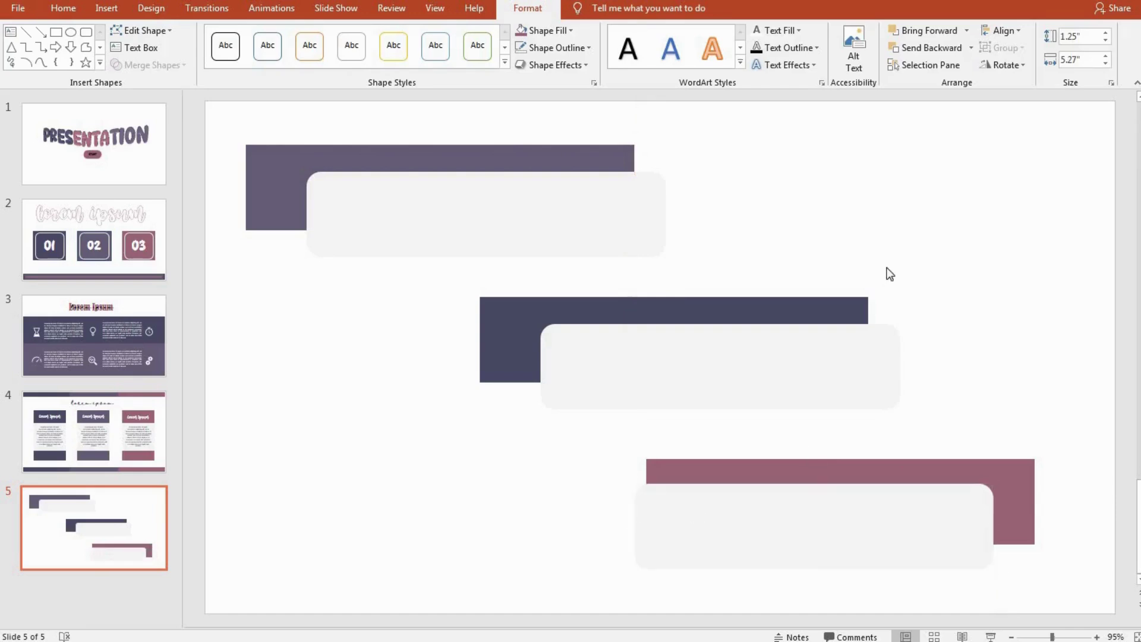
click(818, 288)
click(741, 544)
drag(741, 544, 719, 542)
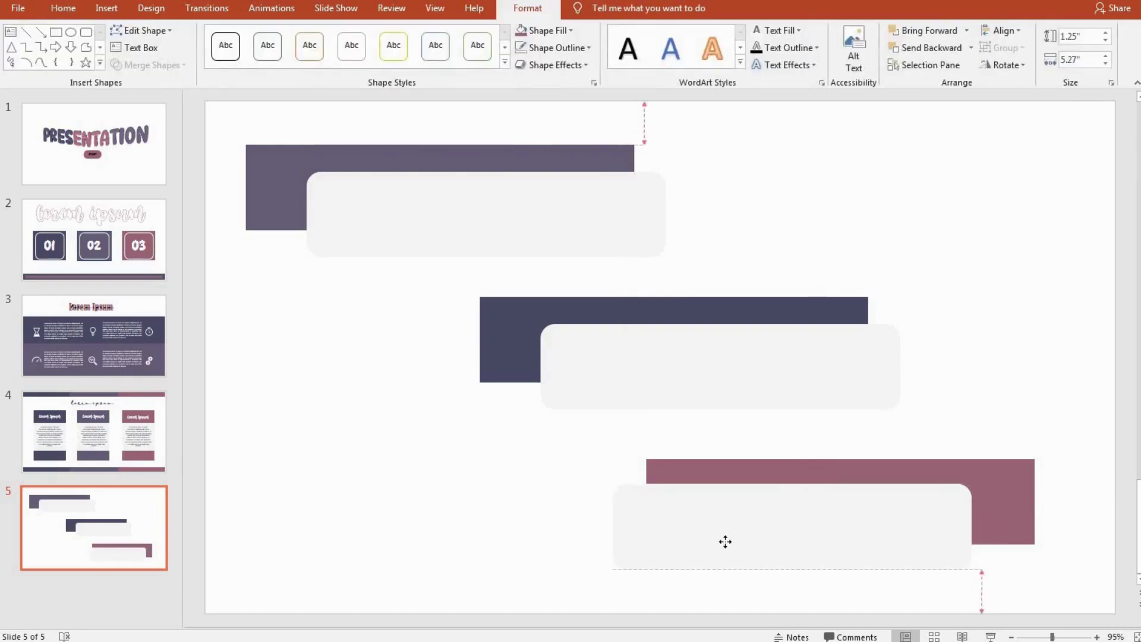
click(848, 246)
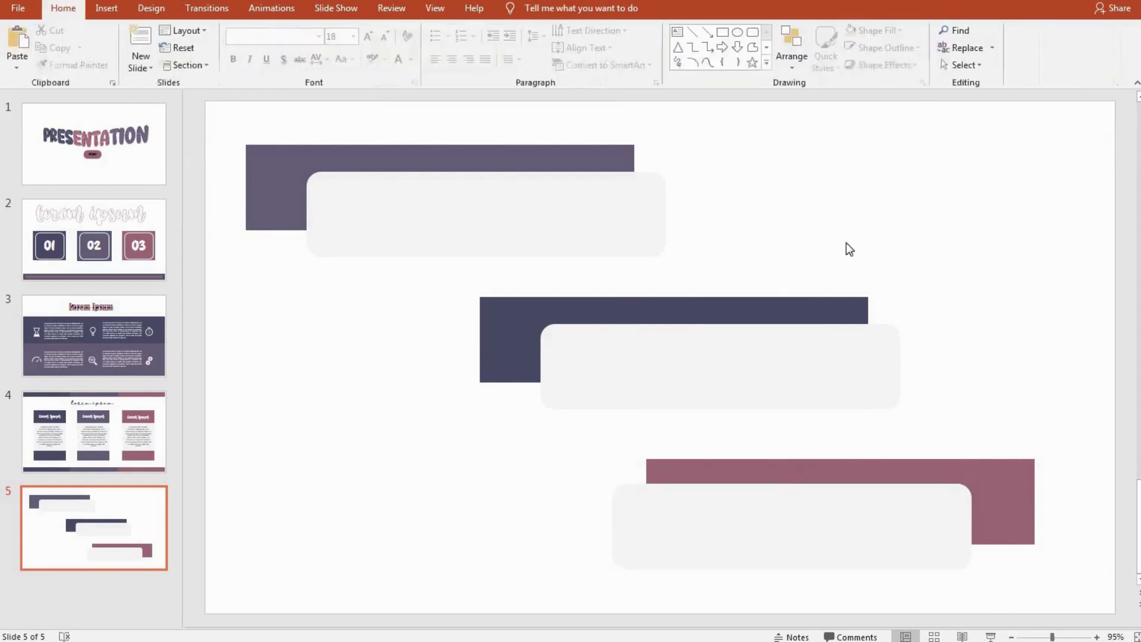
click(722, 547)
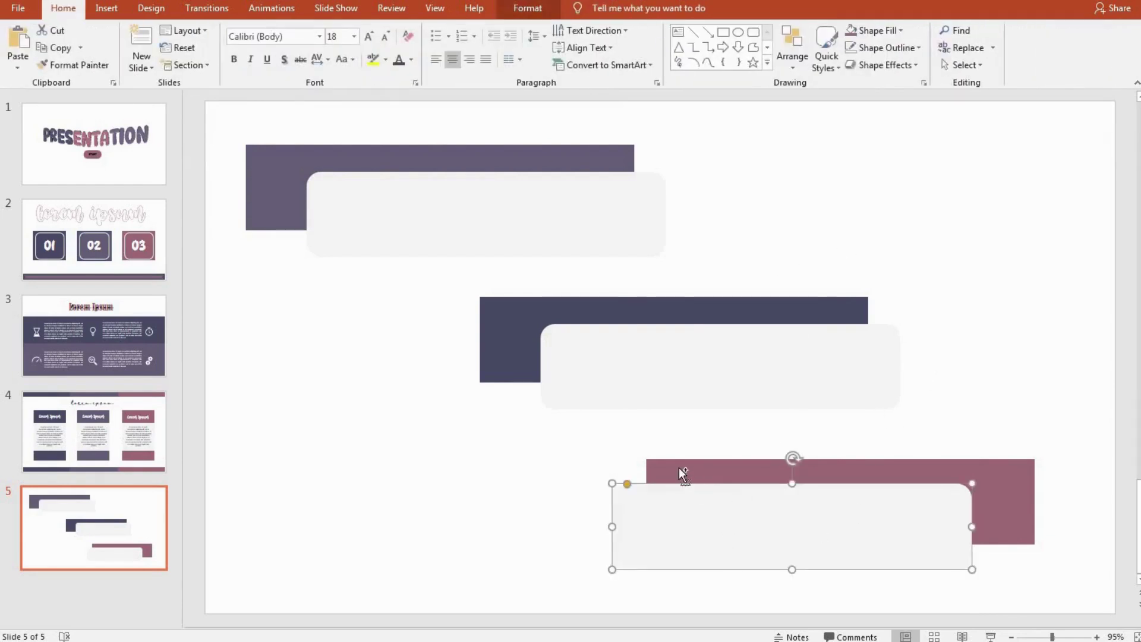
shift+click(679, 467)
drag(679, 467, 716, 473)
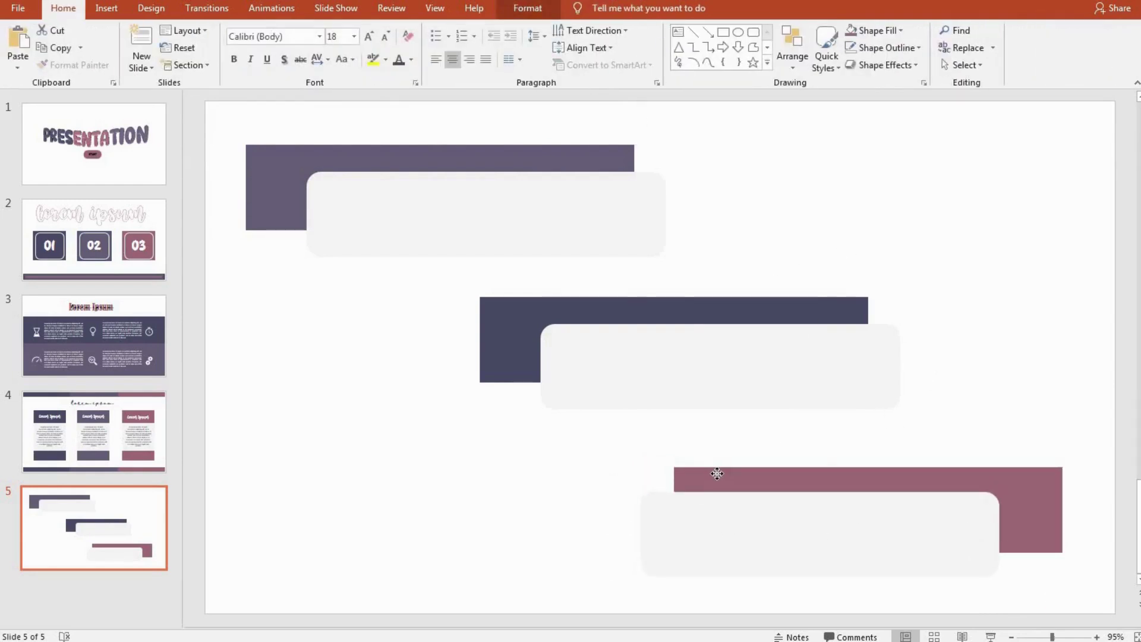
click(509, 433)
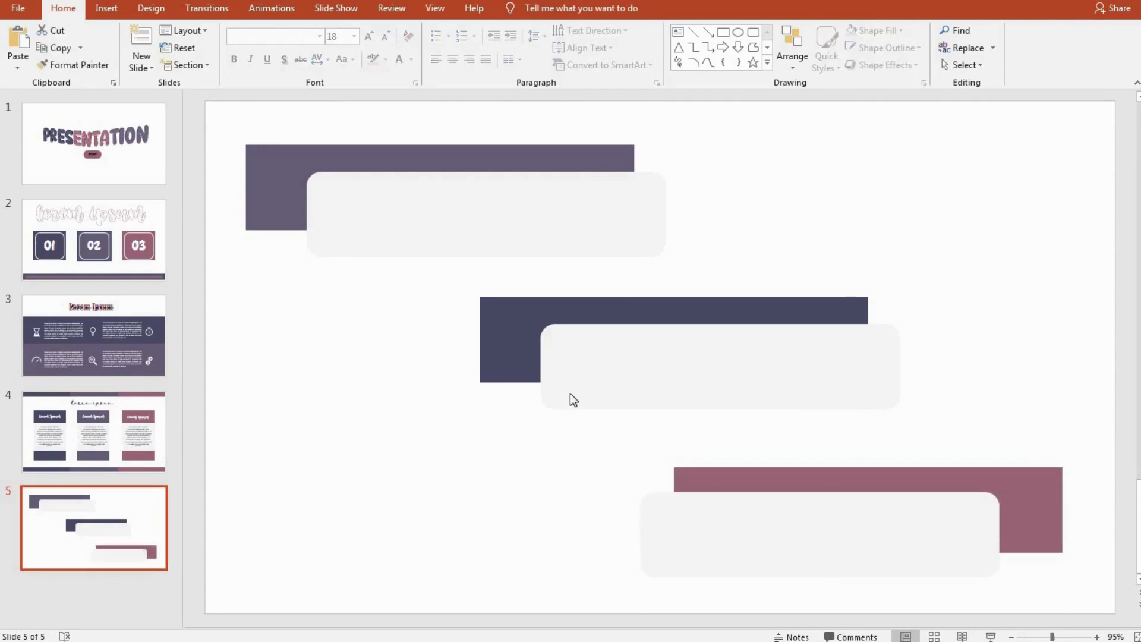
Step: Paste the three icons and shrink the hourglass onto the top purple bar
key(ctrl+v)
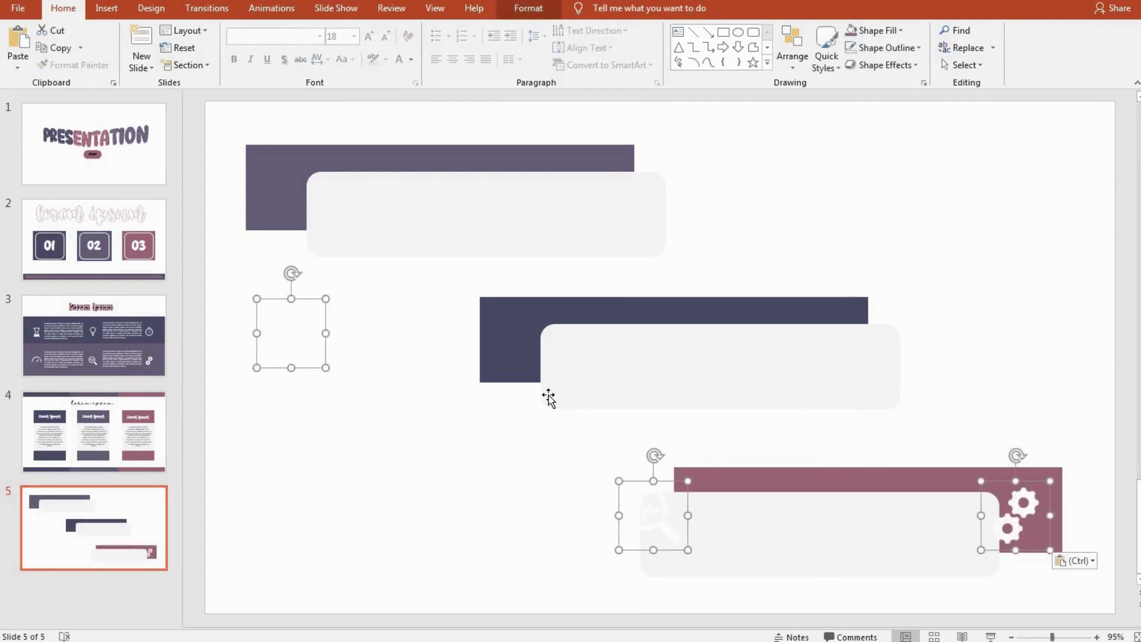
mouse_move(641, 535)
mouse_down()
mouse_move(636, 392)
mouse_move(693, 525)
mouse_move(641, 412)
mouse_move(602, 507)
mouse_move(653, 521)
mouse_move(667, 501)
mouse_up()
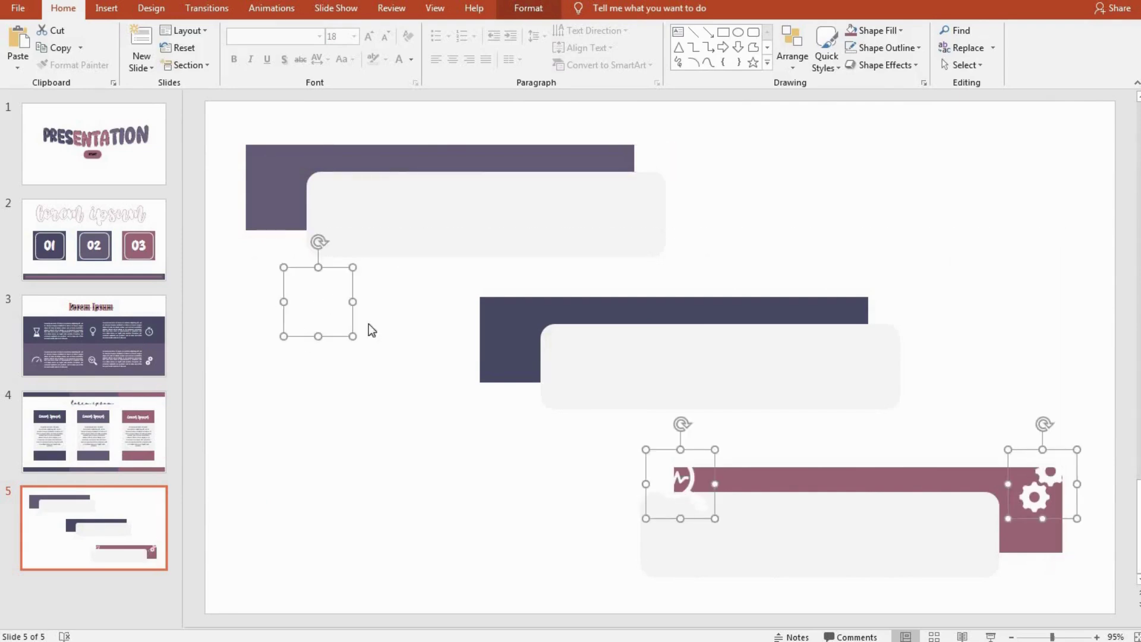
drag(326, 306, 284, 190)
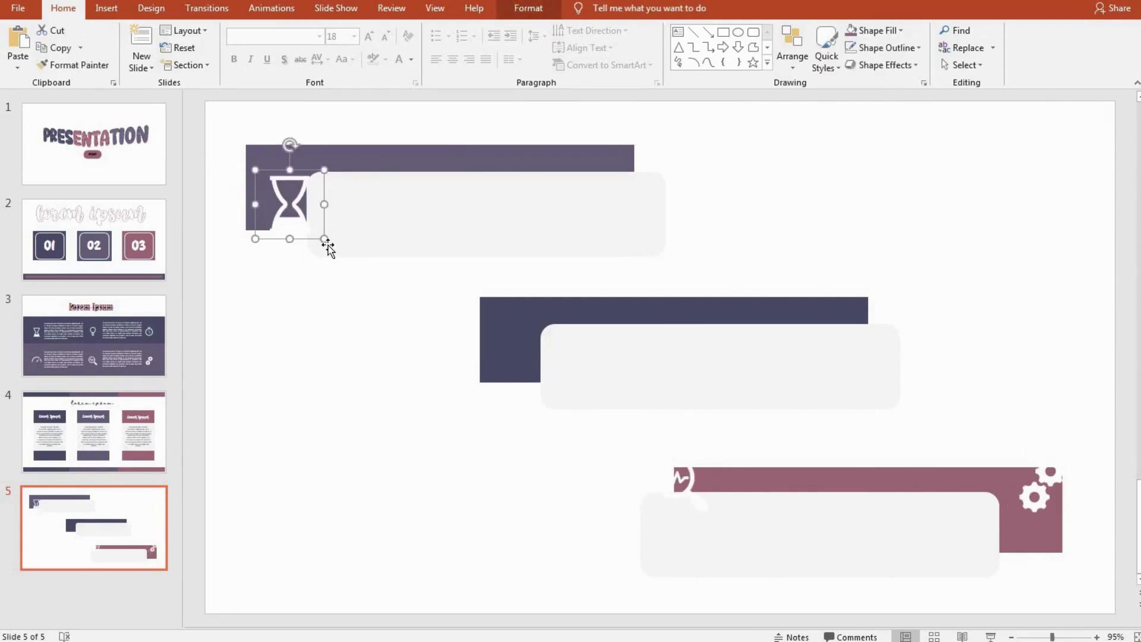
click(325, 244)
click(323, 238)
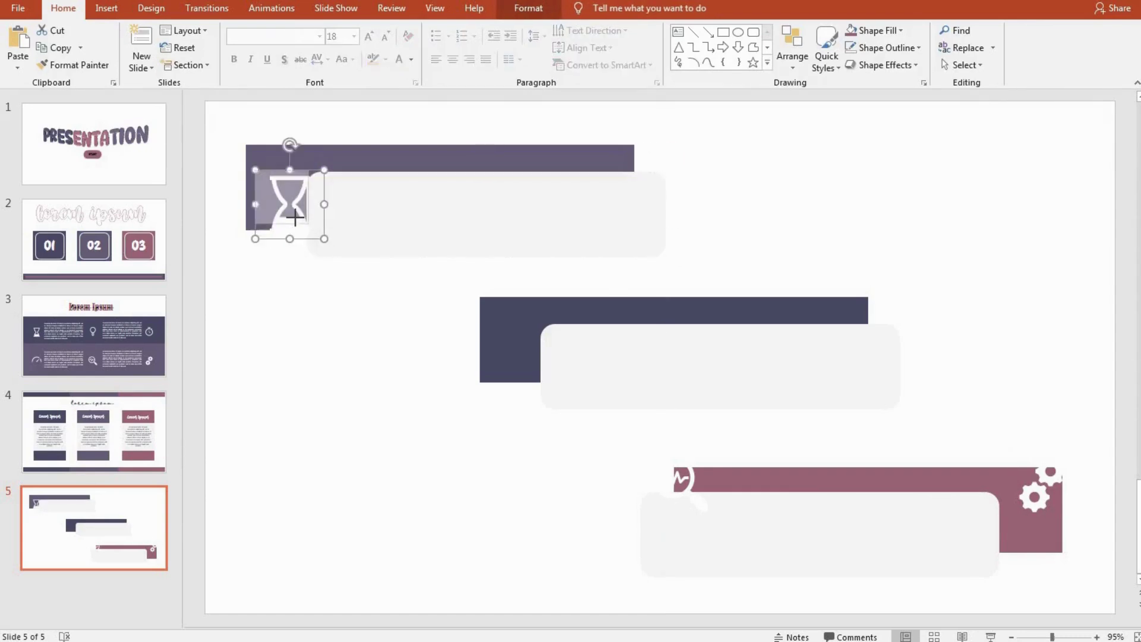
drag(302, 221, 291, 208)
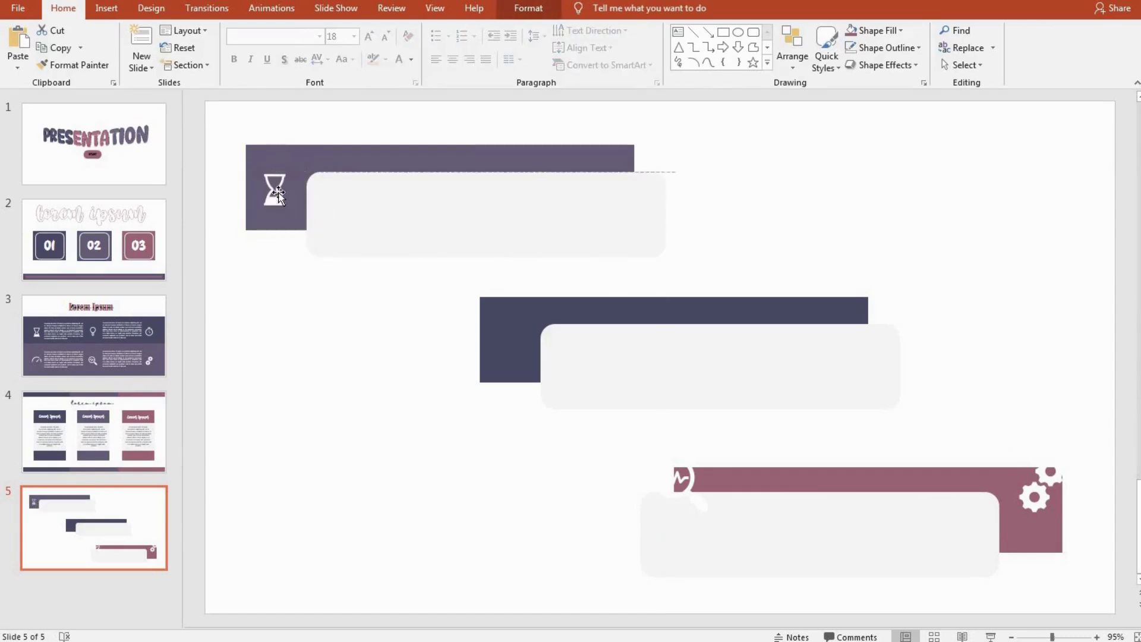
Step: Move the pulse magnifier onto the middle bar and the gears into the pink bar's right end
click(683, 493)
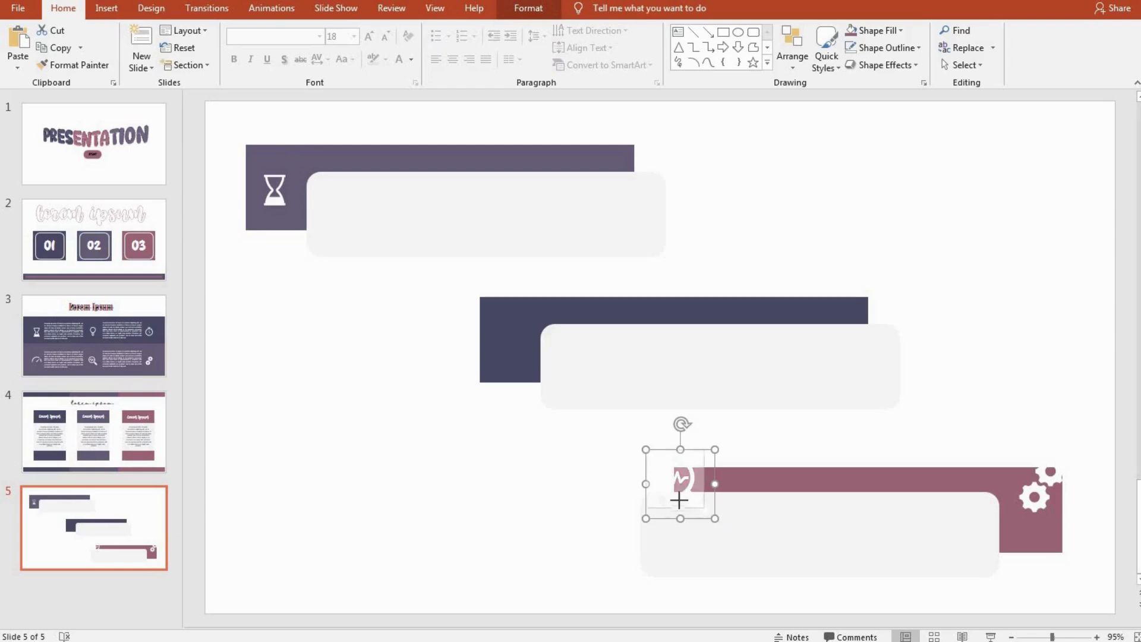
drag(679, 499, 509, 363)
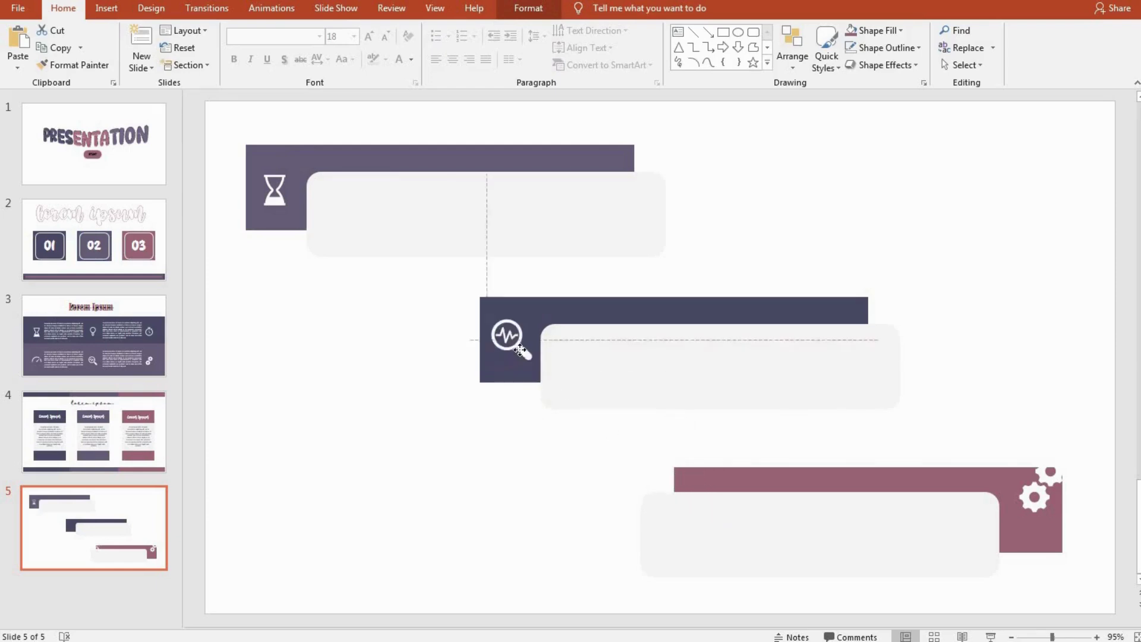
click(1074, 487)
mouse_move(1077, 486)
mouse_down()
mouse_move(1059, 484)
mouse_move(1038, 516)
mouse_up()
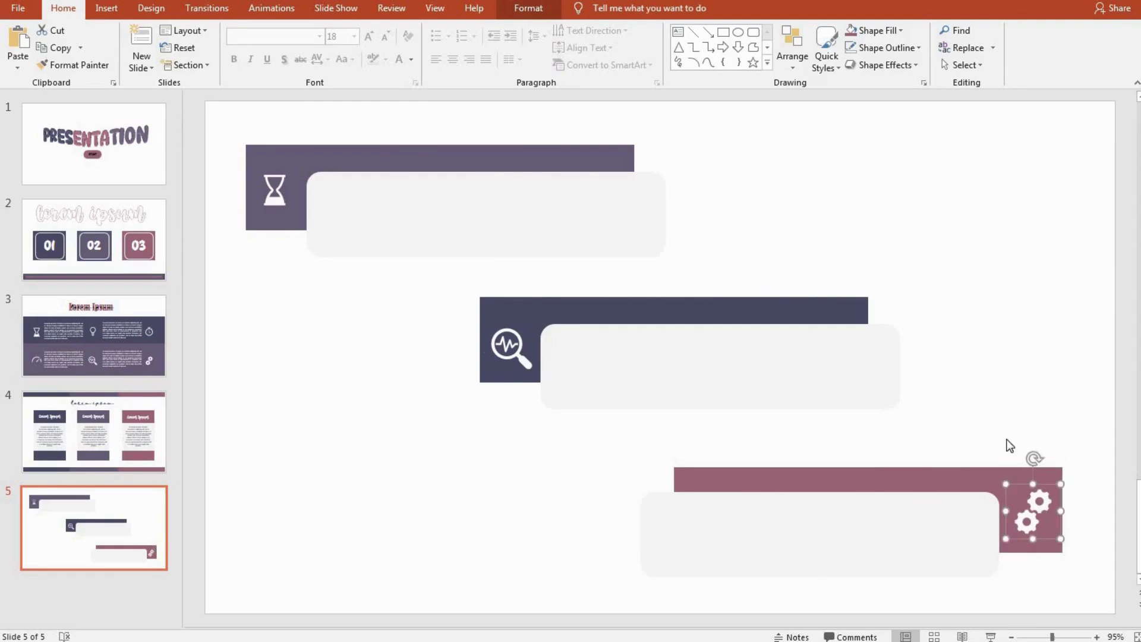
click(1004, 307)
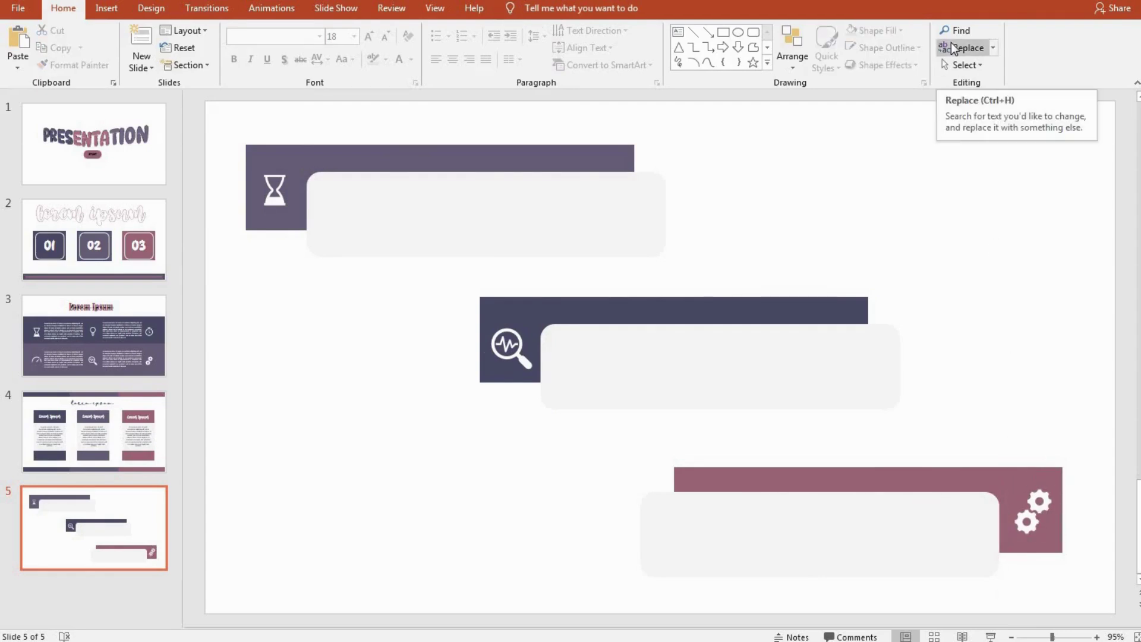
Step: Place the pasted Lorem ipsum text box in the top grey panel and delete its final sentence
key(ctrl+v)
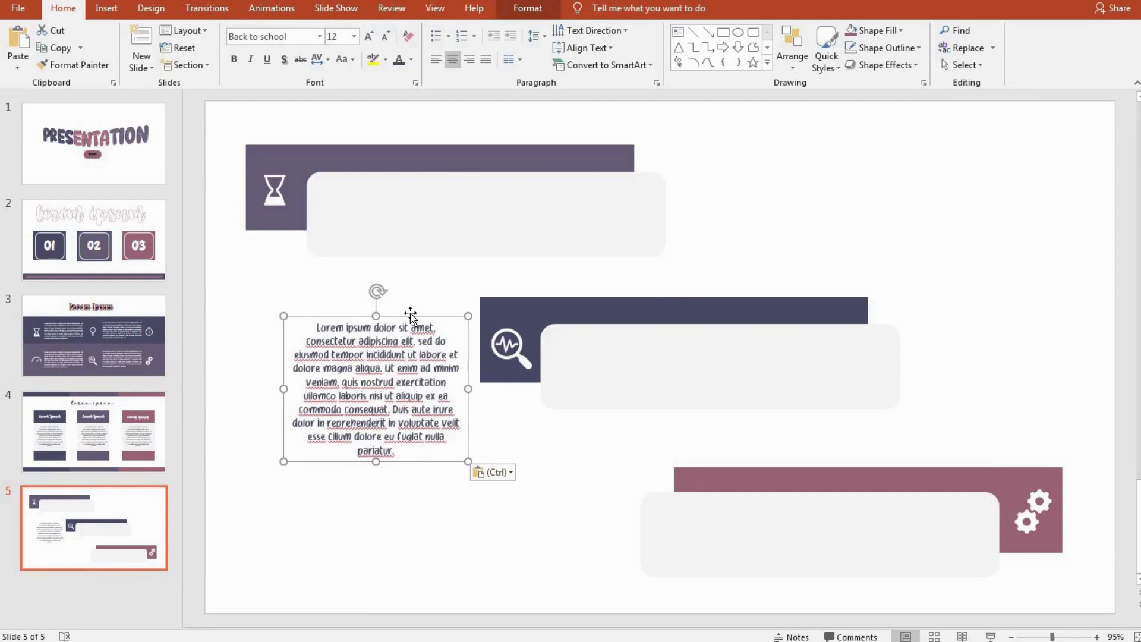
drag(410, 314, 447, 194)
drag(510, 267, 653, 287)
drag(520, 202, 517, 178)
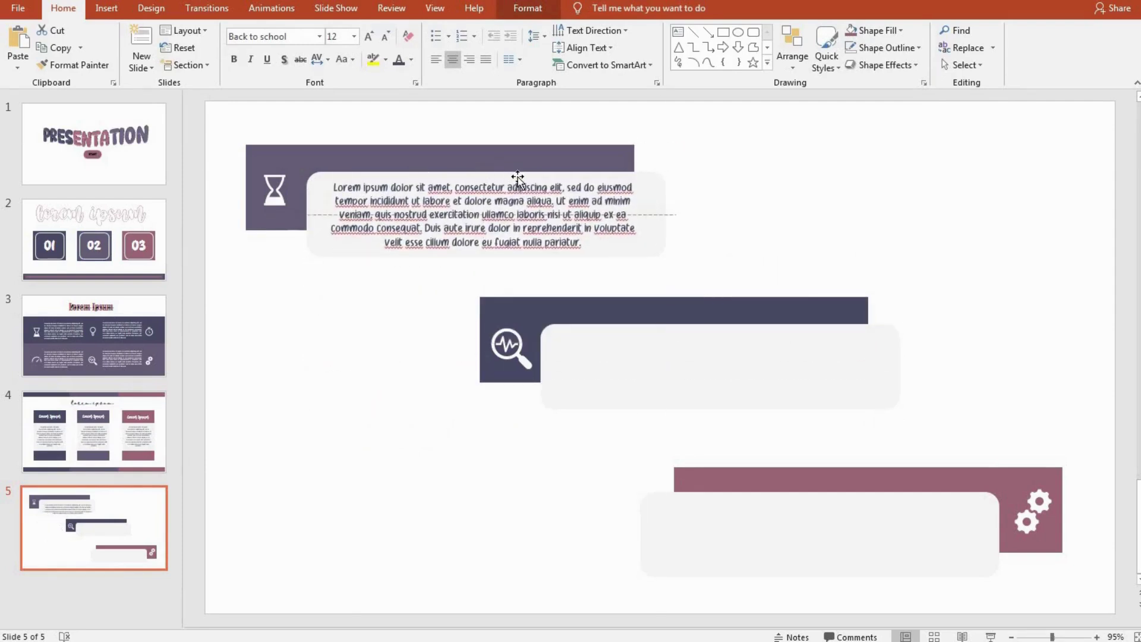
drag(581, 242, 523, 228)
key(Delete)
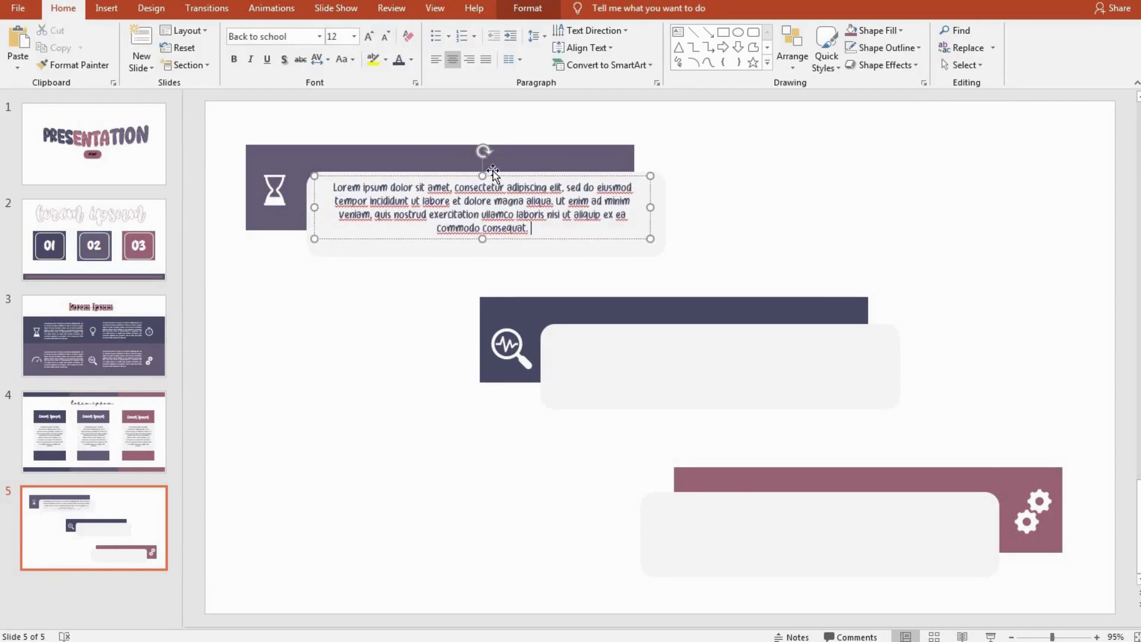
click(503, 176)
Step: Copy the trimmed paragraph into the second and third panels, then paste a longer paragraph
key(ctrl+c)
key(ctrl+v)
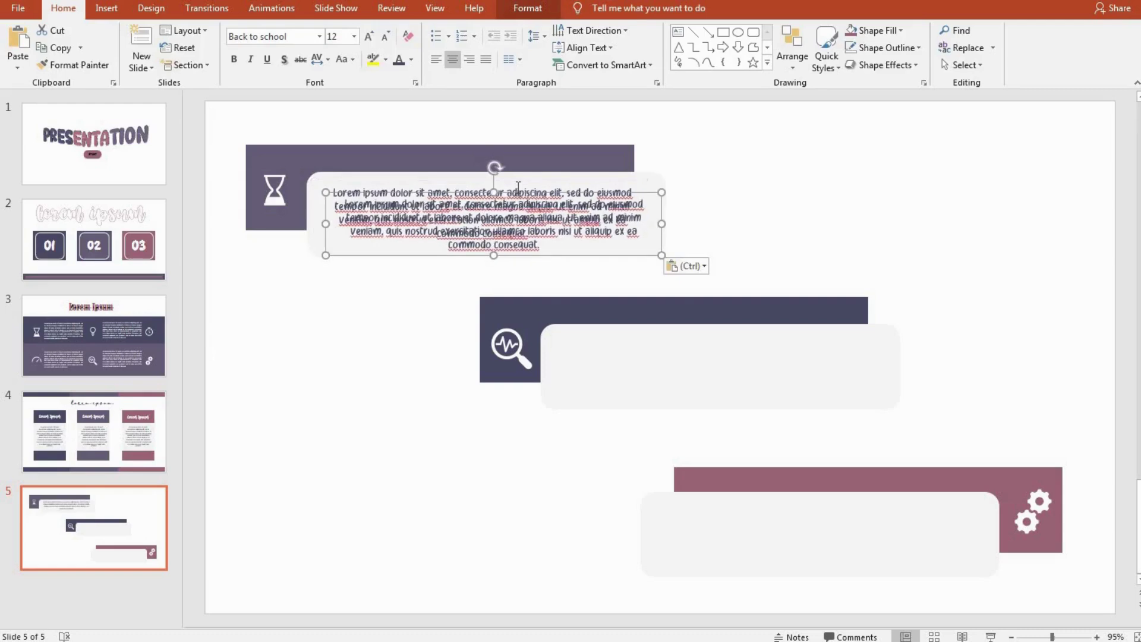
drag(584, 271, 750, 337)
key(ctrl+v)
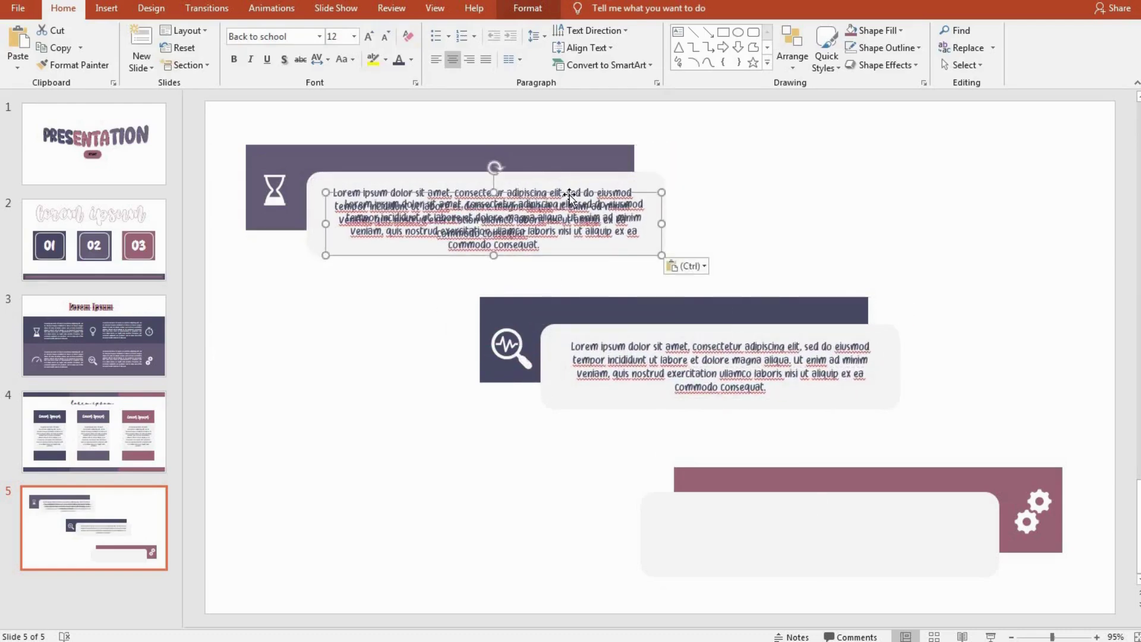
drag(569, 196, 885, 510)
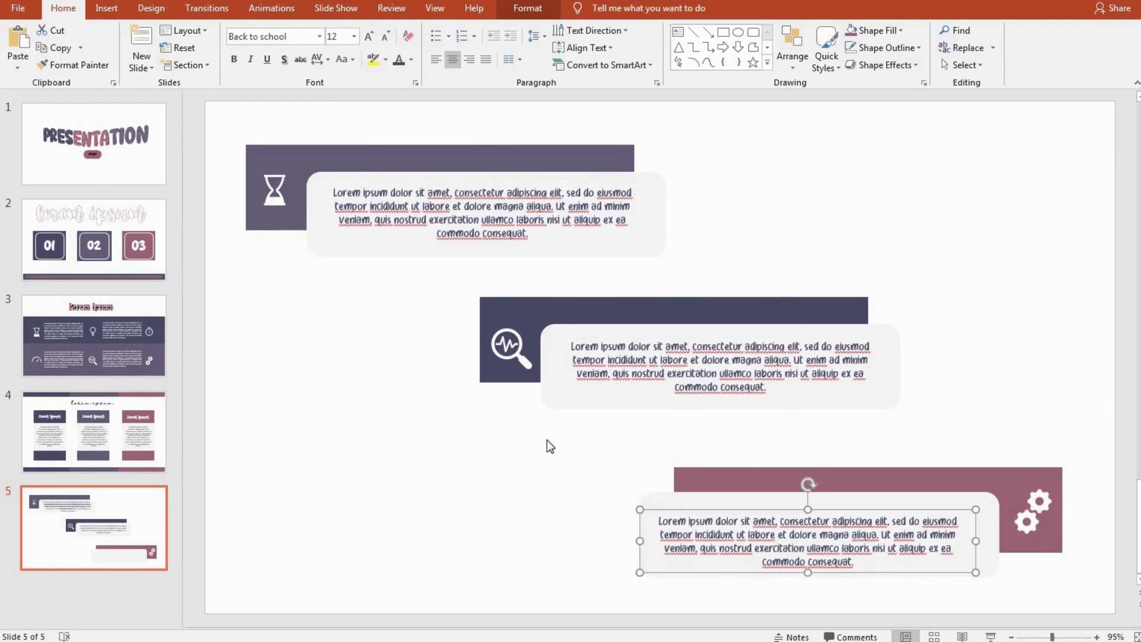
click(300, 394)
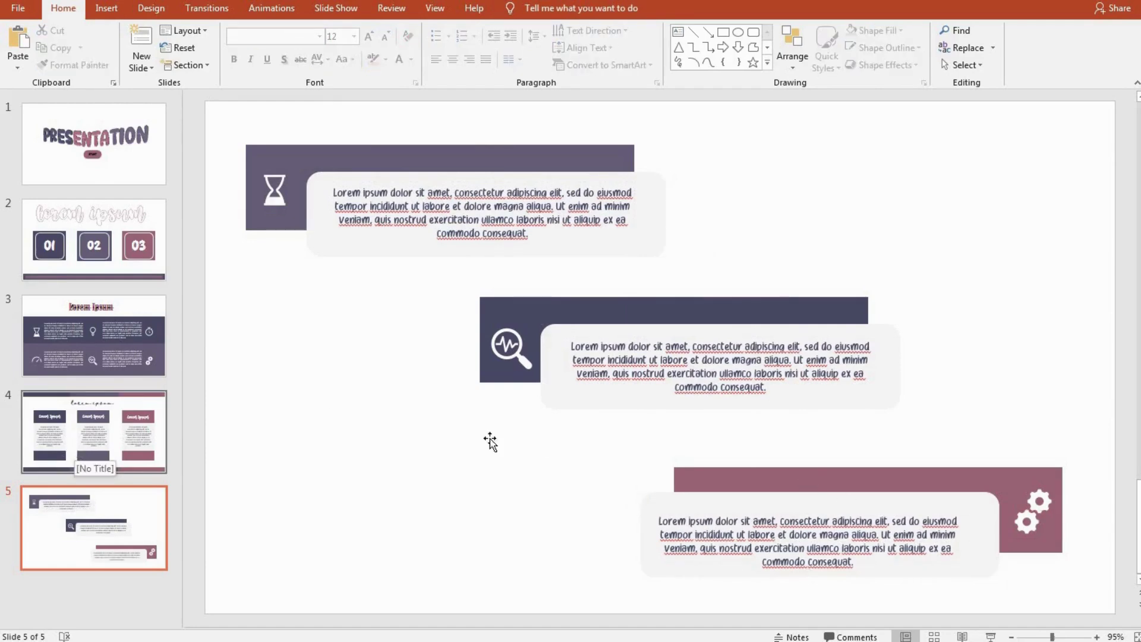
key(ctrl+v)
Step: Place a paragraph copy at the top right and a shortened, narrower one left of the middle bar
key(ctrl+v)
mouse_move(490, 441)
mouse_down()
mouse_move(967, 191)
mouse_move(967, 174)
mouse_up()
key(ctrl+v)
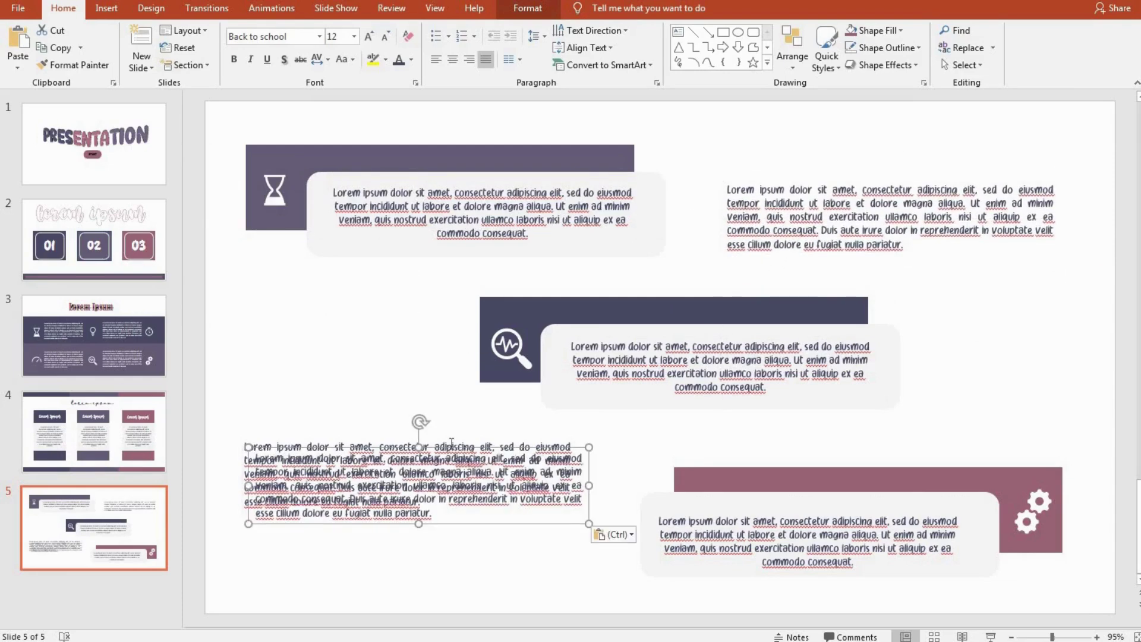
drag(439, 281, 413, 301)
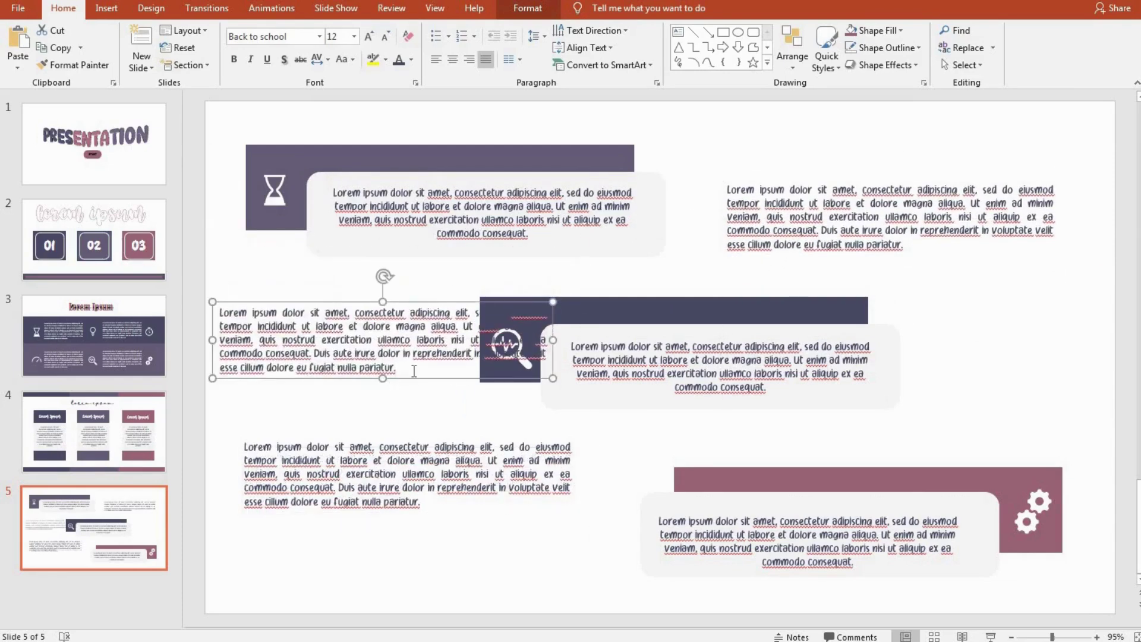
mouse_move(397, 368)
mouse_down()
mouse_move(401, 354)
mouse_move(321, 340)
mouse_up()
key(Delete)
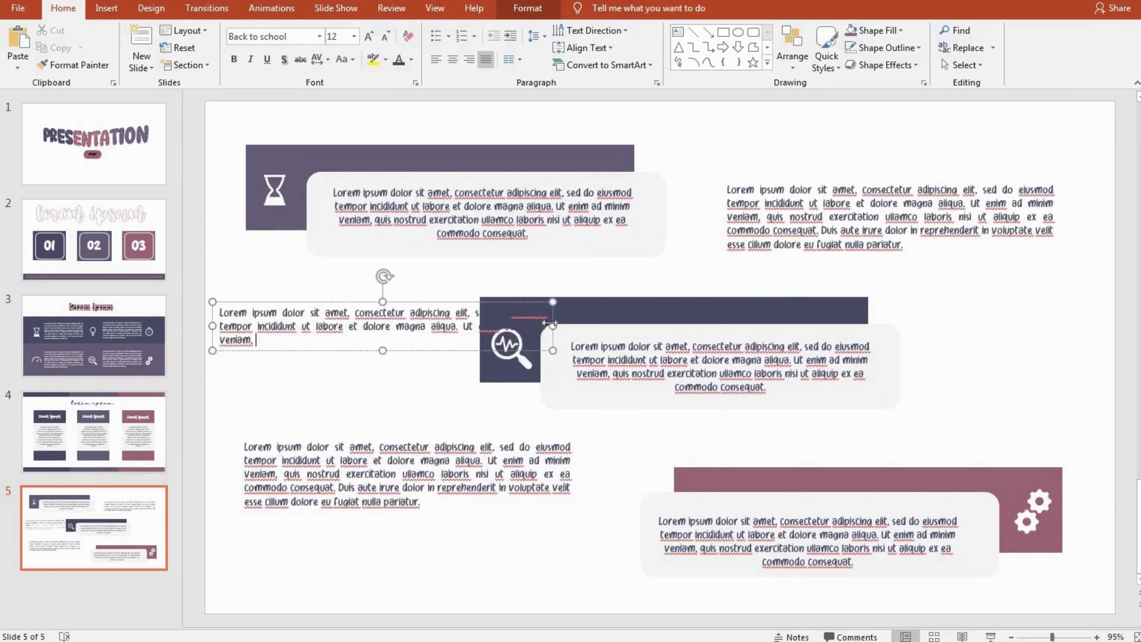
drag(552, 340, 397, 340)
mouse_move(394, 295)
mouse_down()
mouse_move(412, 309)
mouse_move(1042, 319)
mouse_up()
Step: Duplicate the short paragraph and position a narrower copy at the slide's right edge
key(ctrl+c)
key(ctrl+v)
drag(1098, 364, 1056, 364)
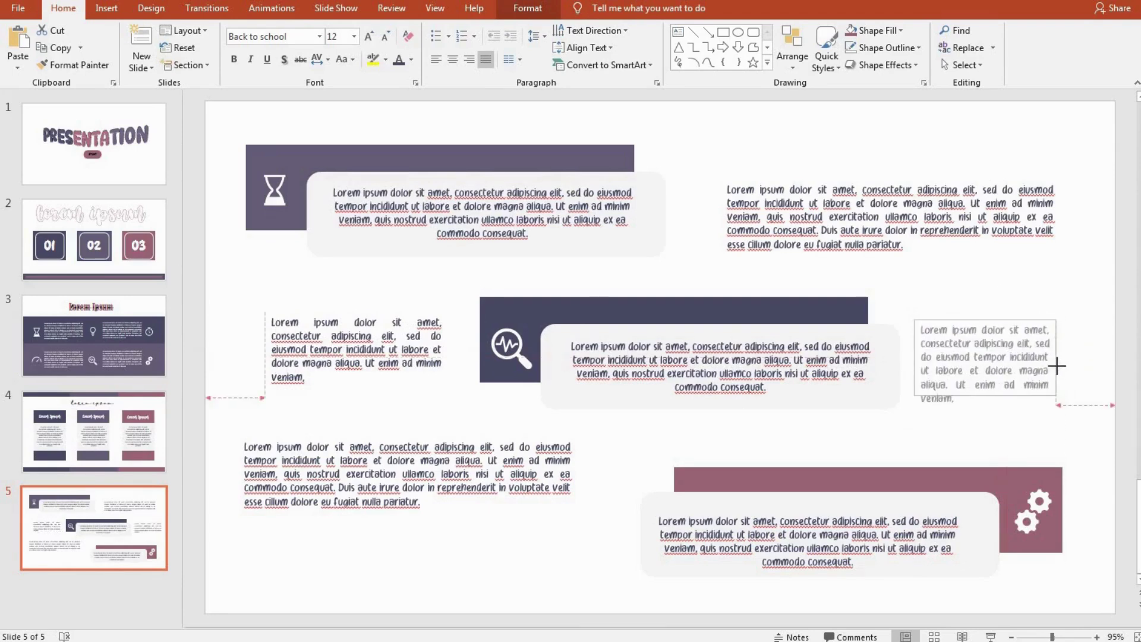
drag(1006, 321, 1010, 321)
click(970, 291)
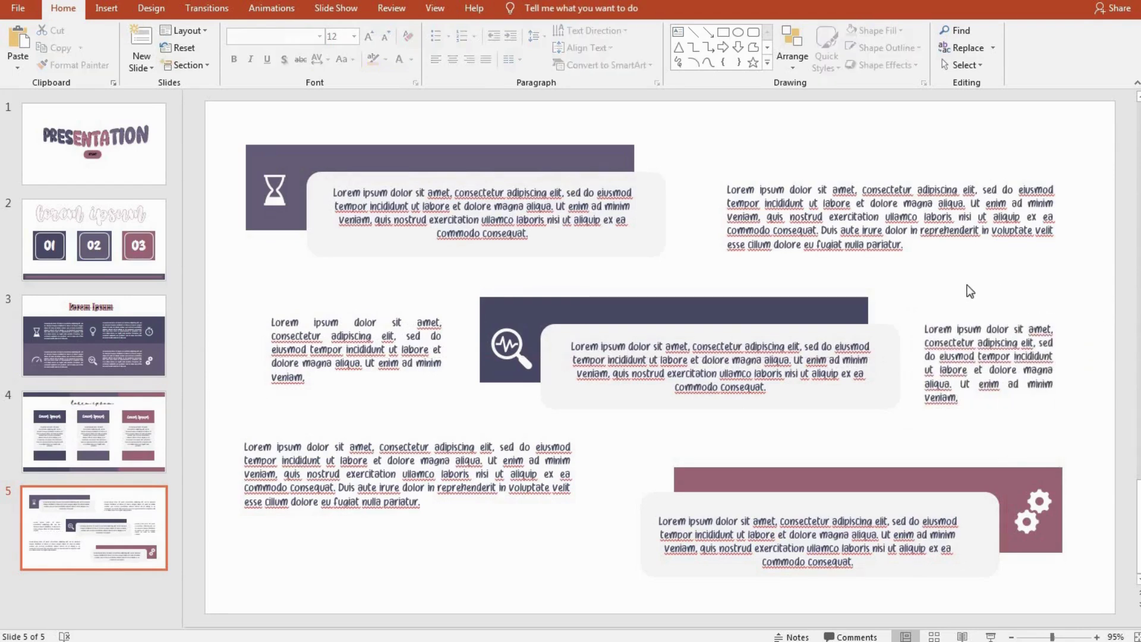
Step: Shift the middle-left paragraph further left and widen it slightly
click(364, 350)
drag(363, 351, 337, 350)
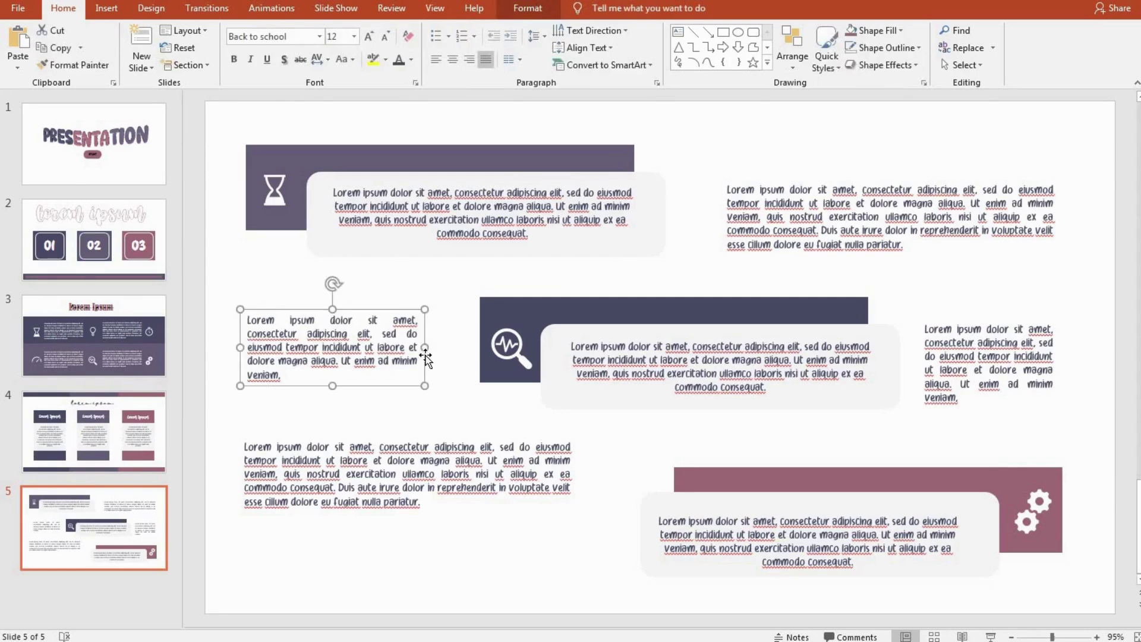
drag(425, 355, 443, 351)
click(399, 285)
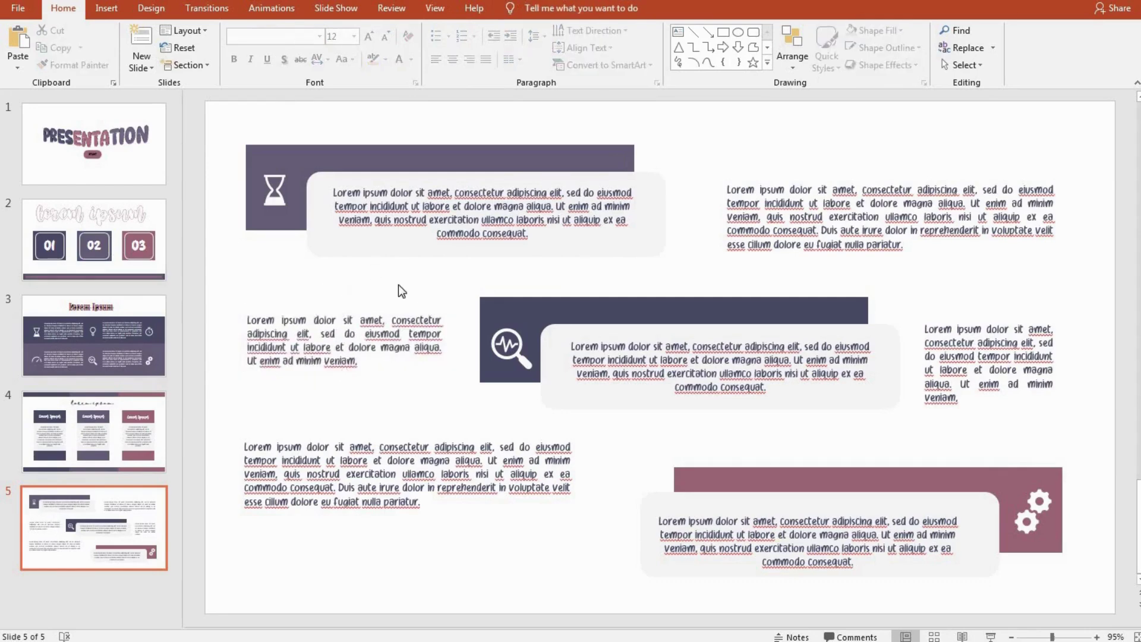
click(141, 59)
Step: Add blank slide 6, paste the striped bands, and put a shorter duplicate band at the top
click(168, 223)
key(ctrl+v)
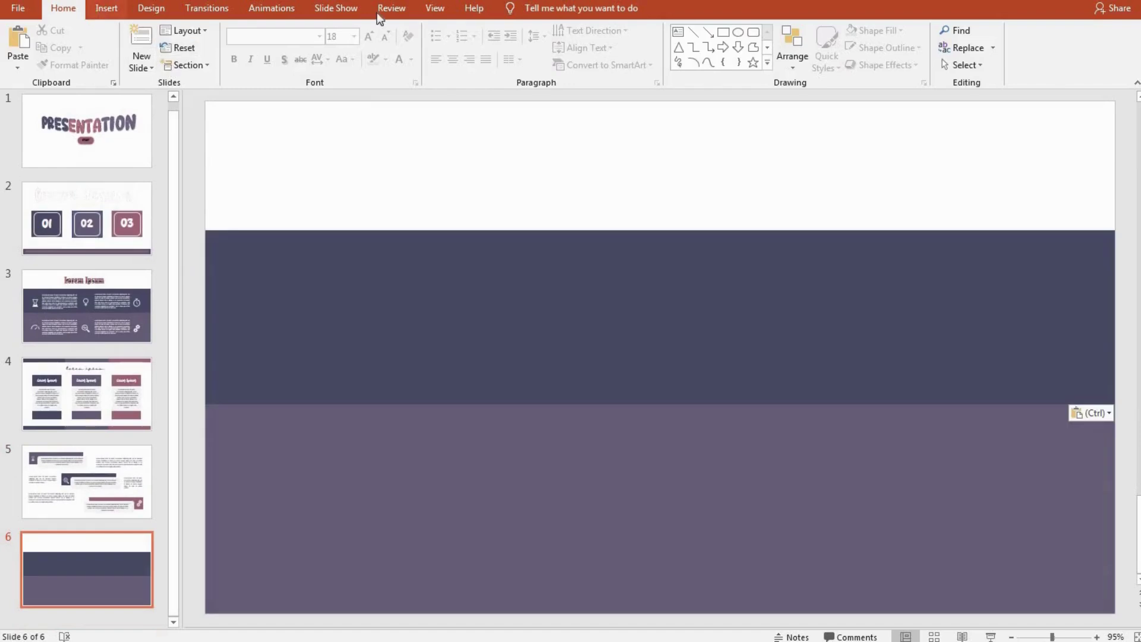
scroll(376, 12, down, 1)
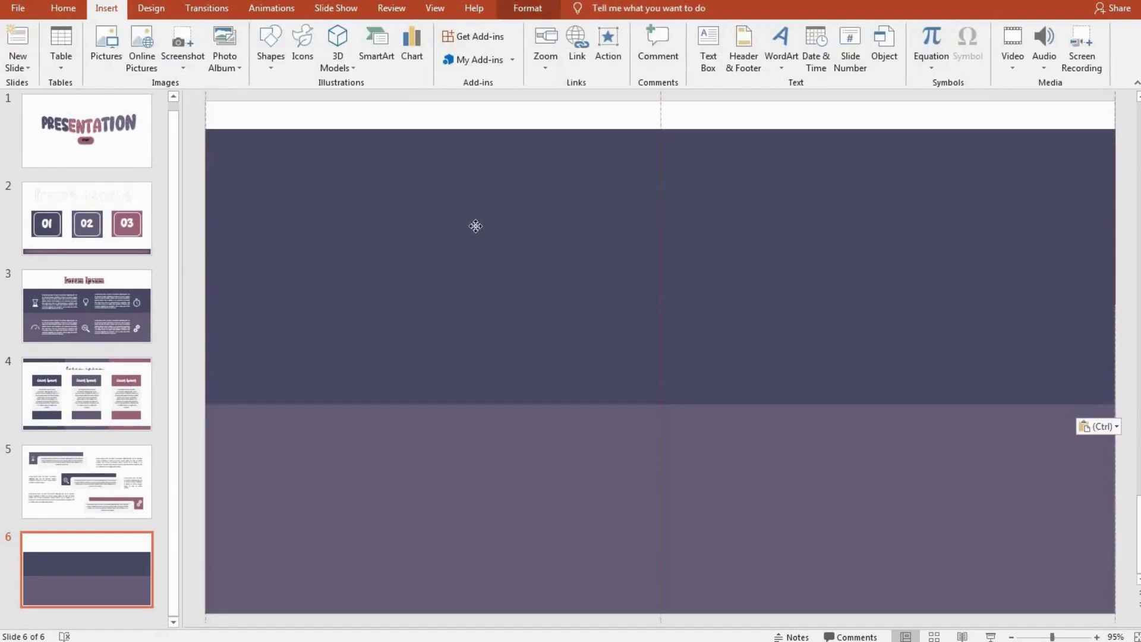
drag(495, 369, 478, 241)
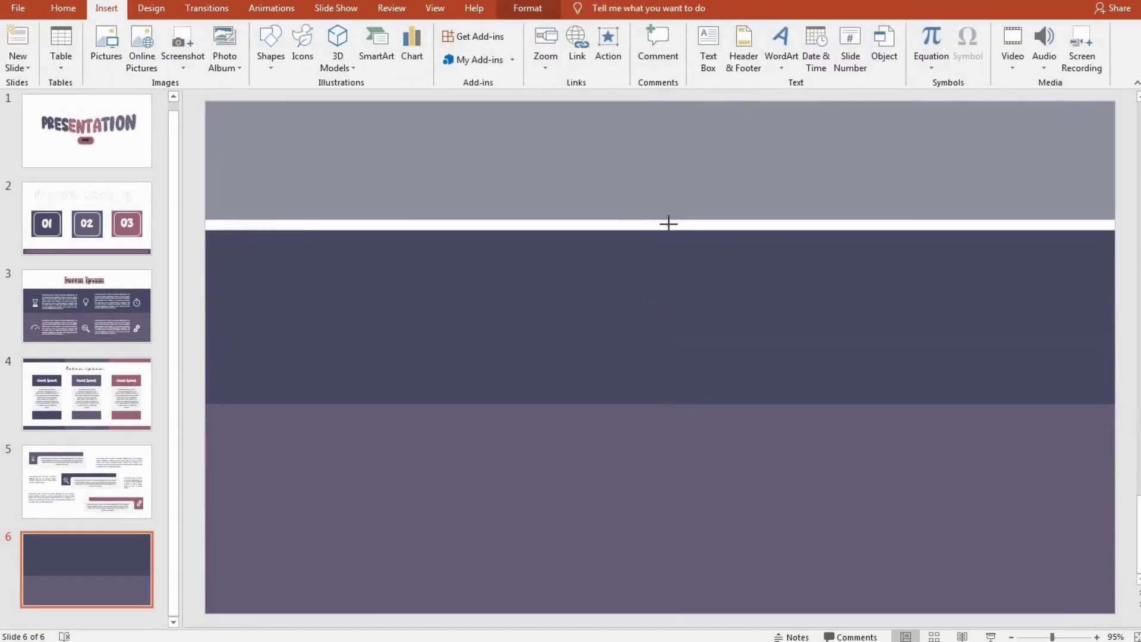
drag(659, 278, 660, 232)
Step: Fill the top band with mauve
click(528, 8)
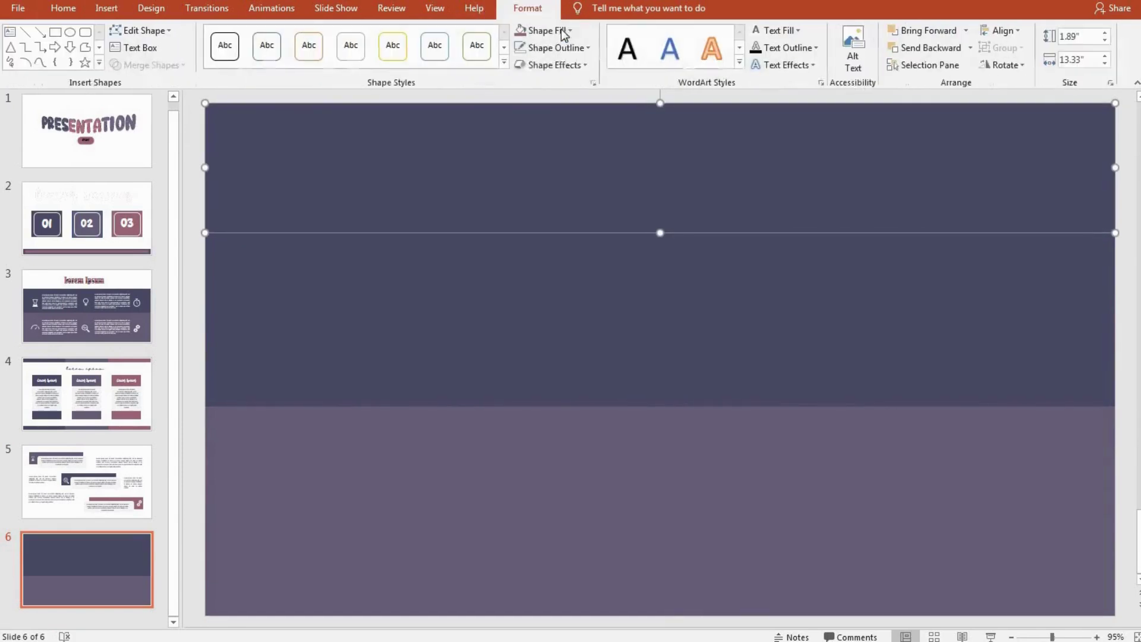
click(543, 30)
click(520, 177)
click(194, 305)
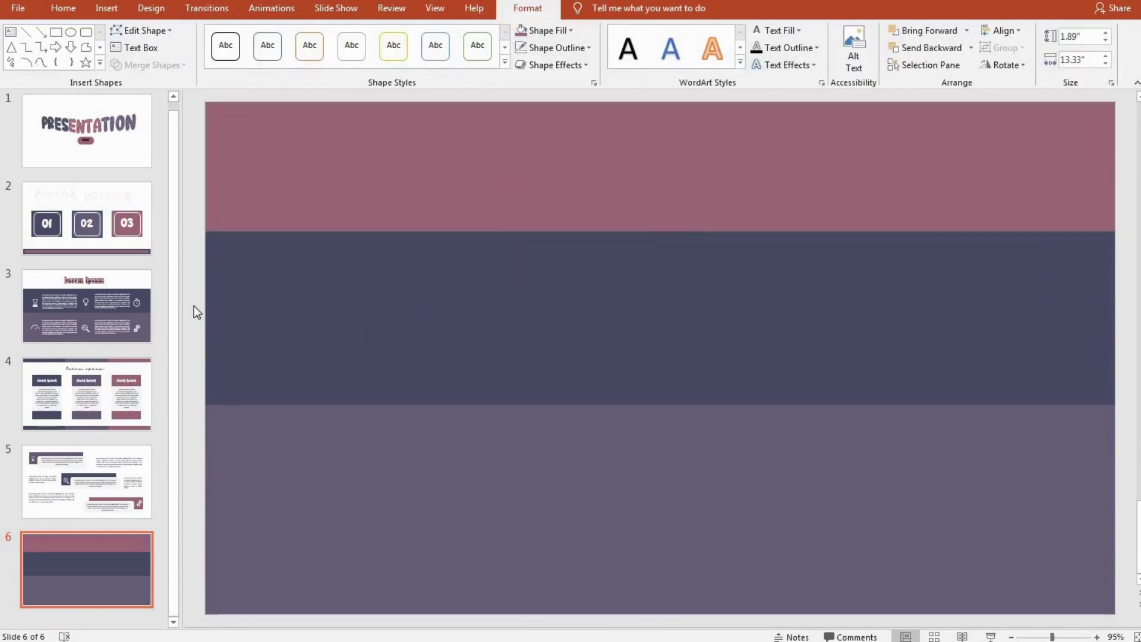
Step: Choose Insert > Text Box to begin adding the slide's greeting text
click(106, 8)
click(707, 47)
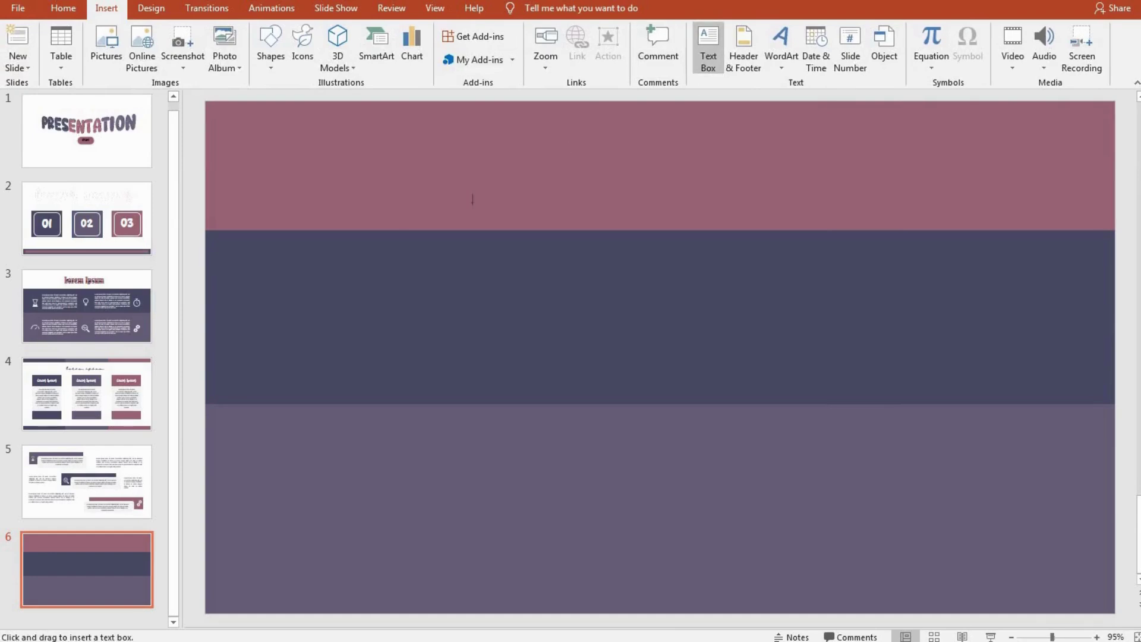
click(406, 223)
click(707, 47)
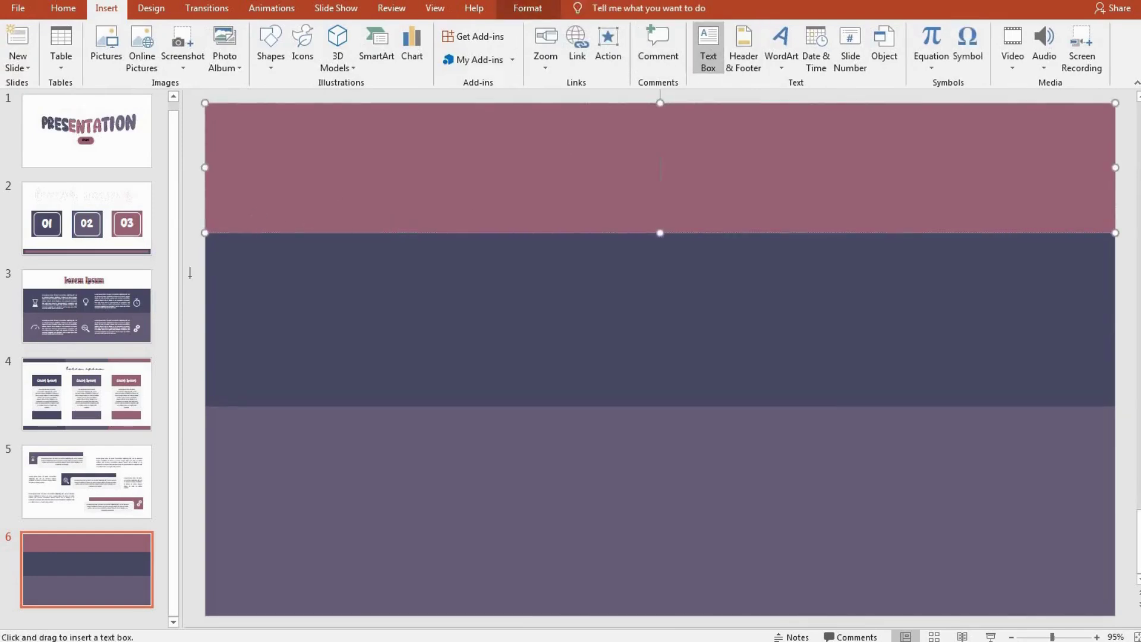
Step: Add a text box on the dark middle band reading 'Thank You!'
click(190, 305)
text(Than)
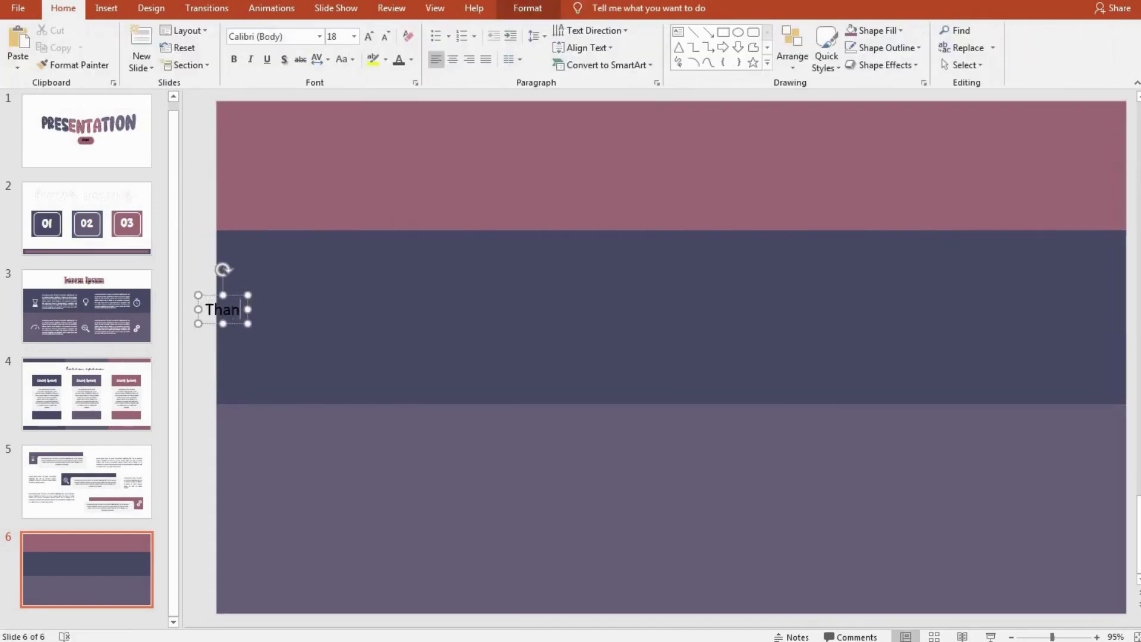
text(k)
key(BackSpace)
key(BackSpace)
key(BackSpace)
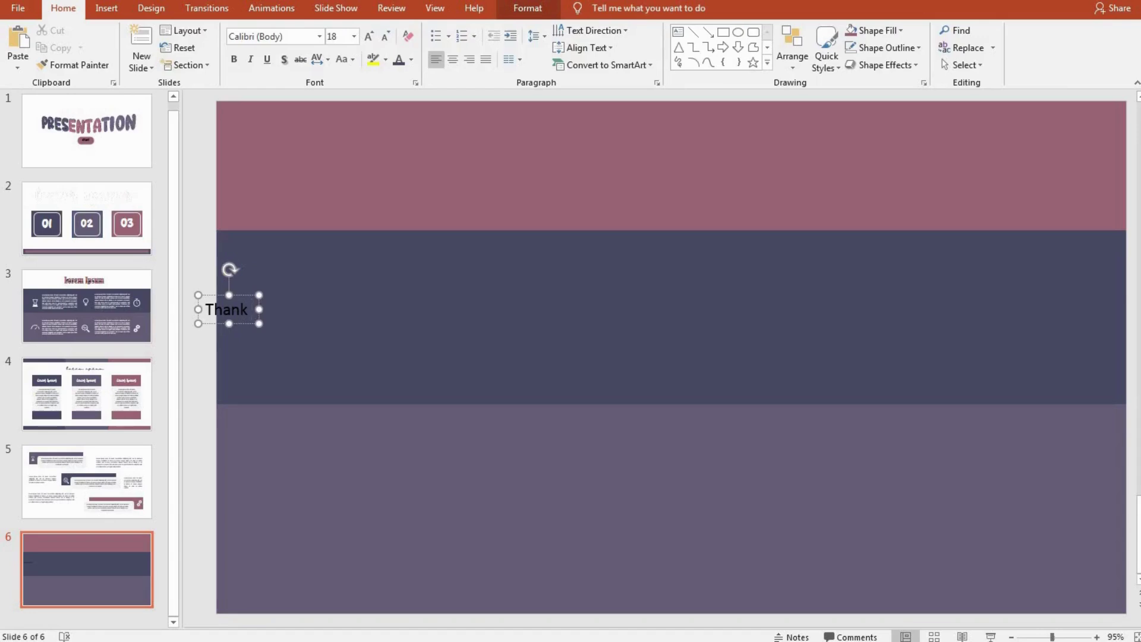
text(You!)
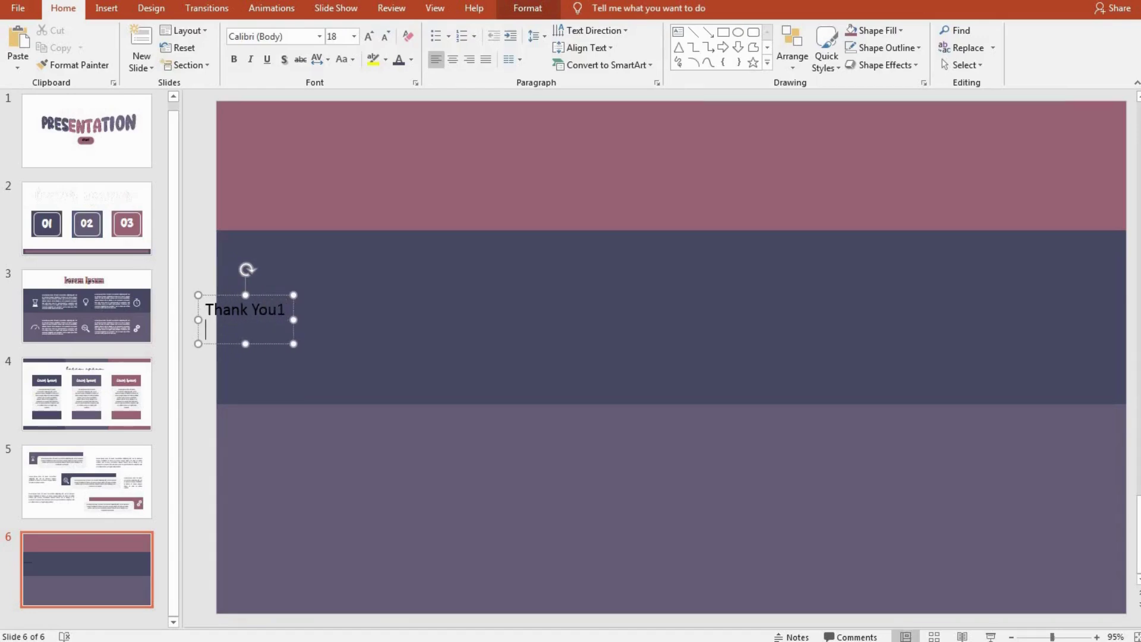
key(ctrl+a)
Step: Set the greeting in Cocola at 138 pt and centre it on the middle band
click(319, 36)
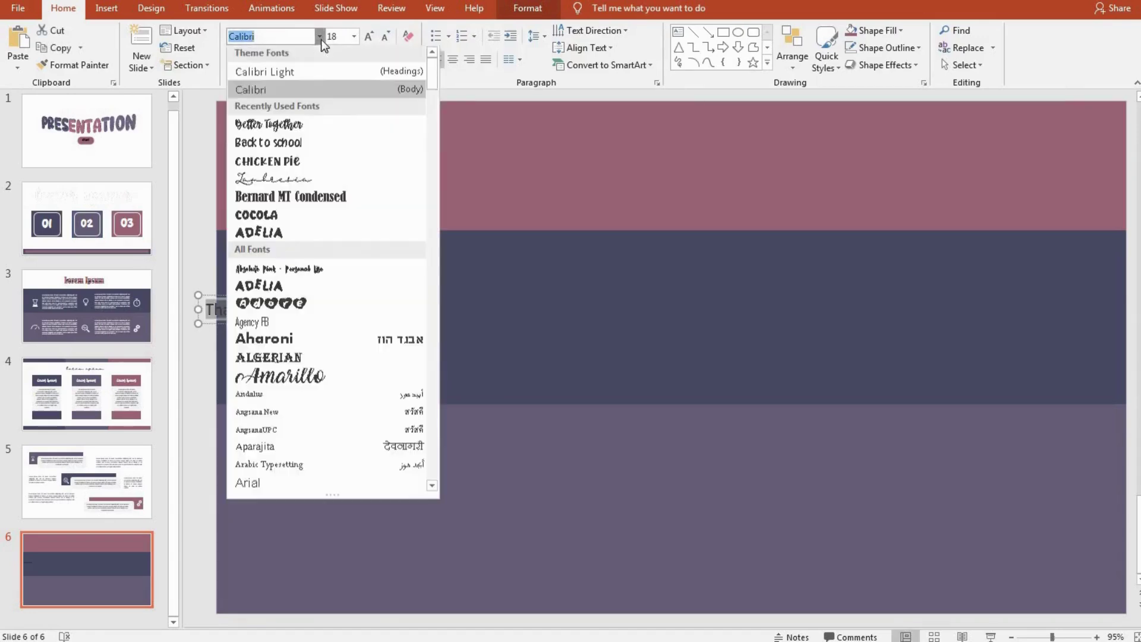
click(261, 216)
click(369, 36)
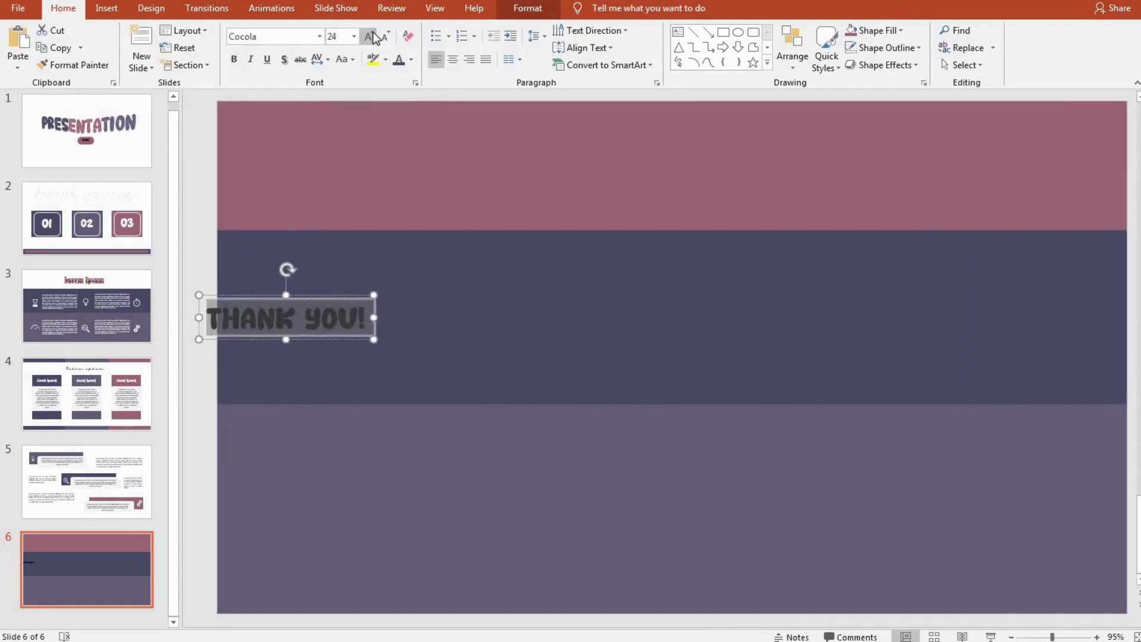
click(369, 36)
click(369, 36)
click(369, 37)
click(369, 36)
click(369, 36)
click(369, 36)
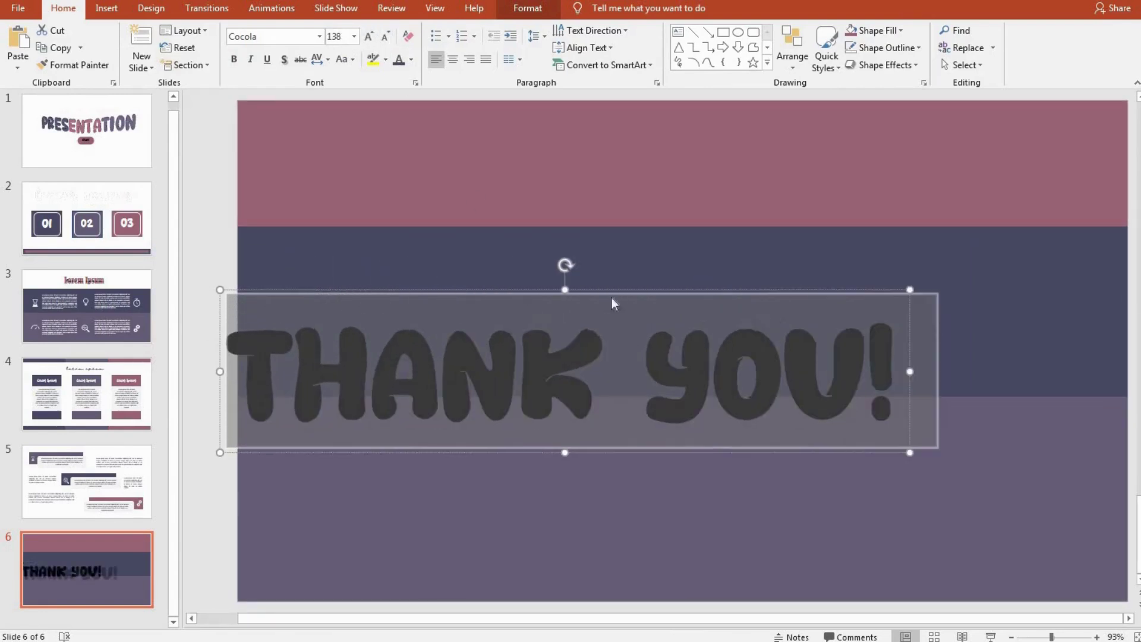
mouse_move(639, 284)
mouse_down()
mouse_move(750, 242)
mouse_move(730, 234)
mouse_up()
Step: Make the THANK YOU! letters white
click(410, 60)
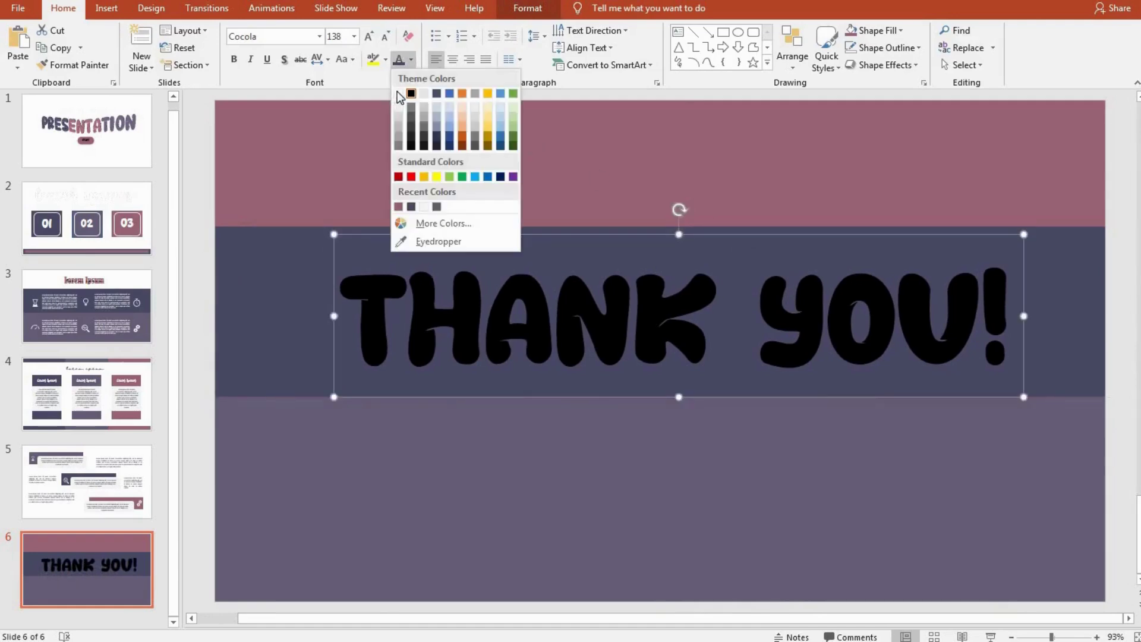
click(399, 95)
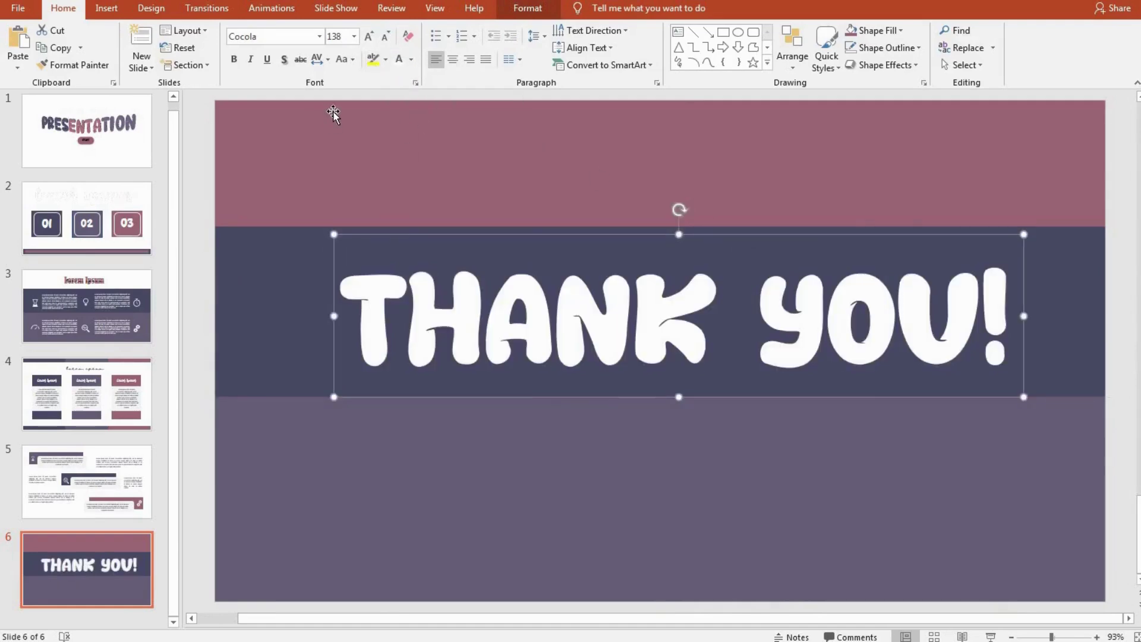
triple_click(512, 258)
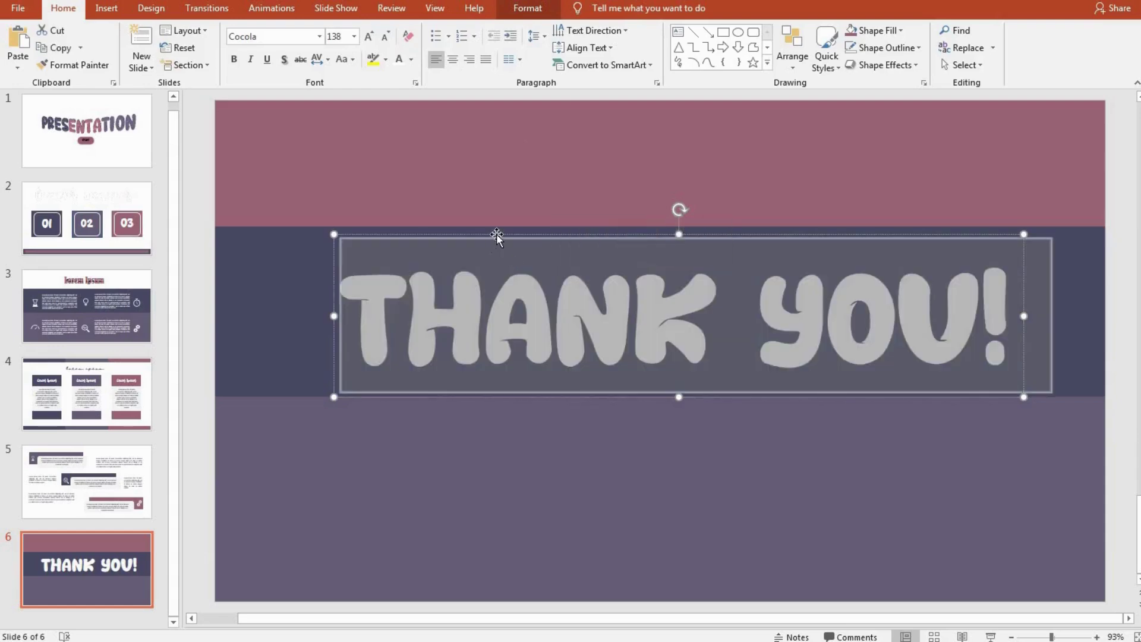
click(497, 234)
Step: Duplicate the greeting, set the copy in Lambresia at 40 pt, and move it into THANK YOU!
key(ctrl+c)
key(ctrl+v)
triple_click(525, 332)
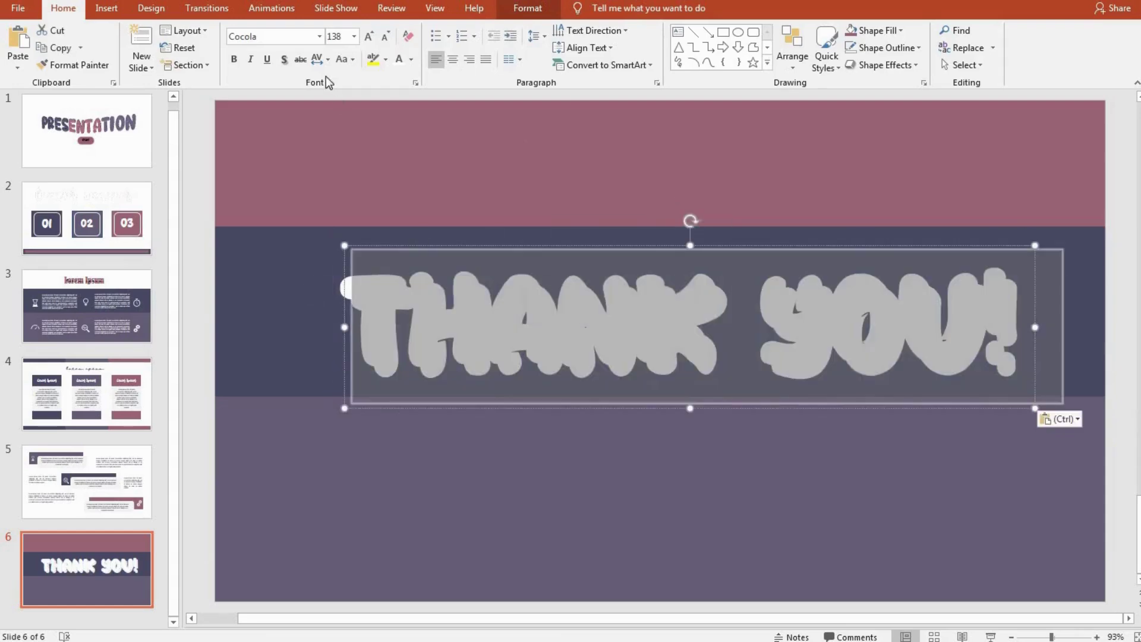
click(320, 37)
click(337, 183)
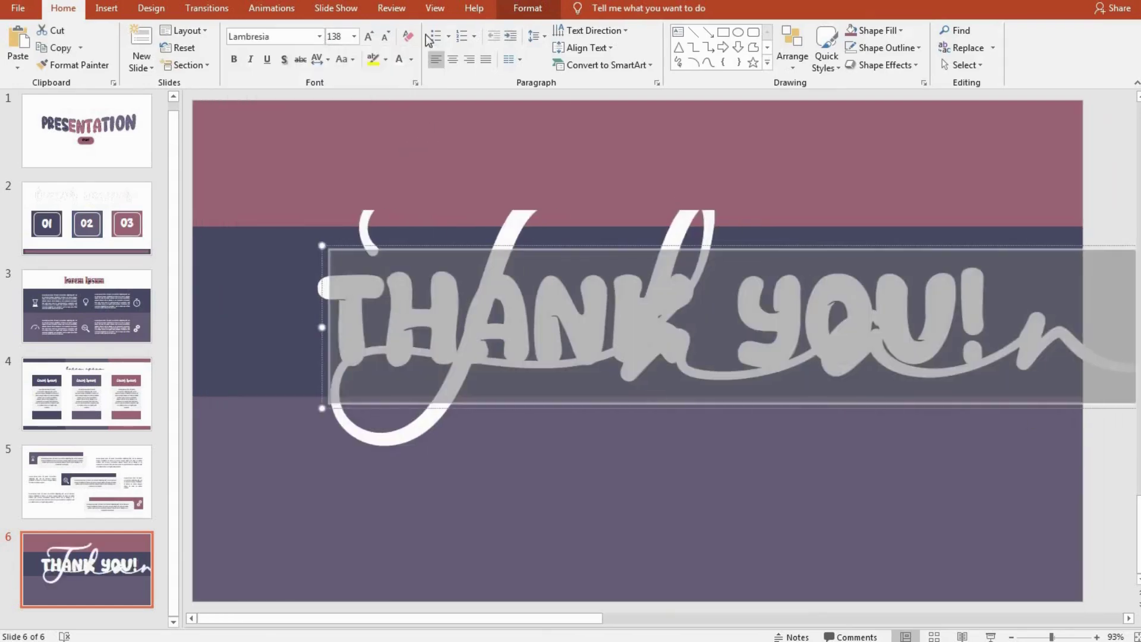
click(385, 37)
click(385, 36)
click(385, 37)
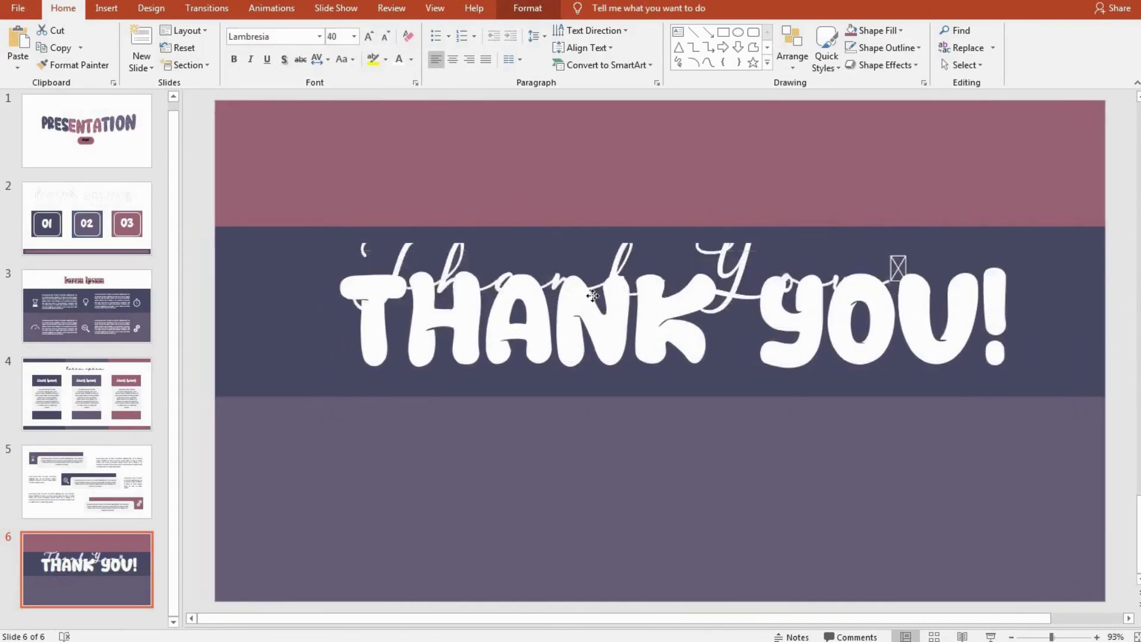
drag(592, 295, 631, 355)
Step: Colour the script 'thank you' mauve, tighten its spacing, and align it over the white letters
click(412, 59)
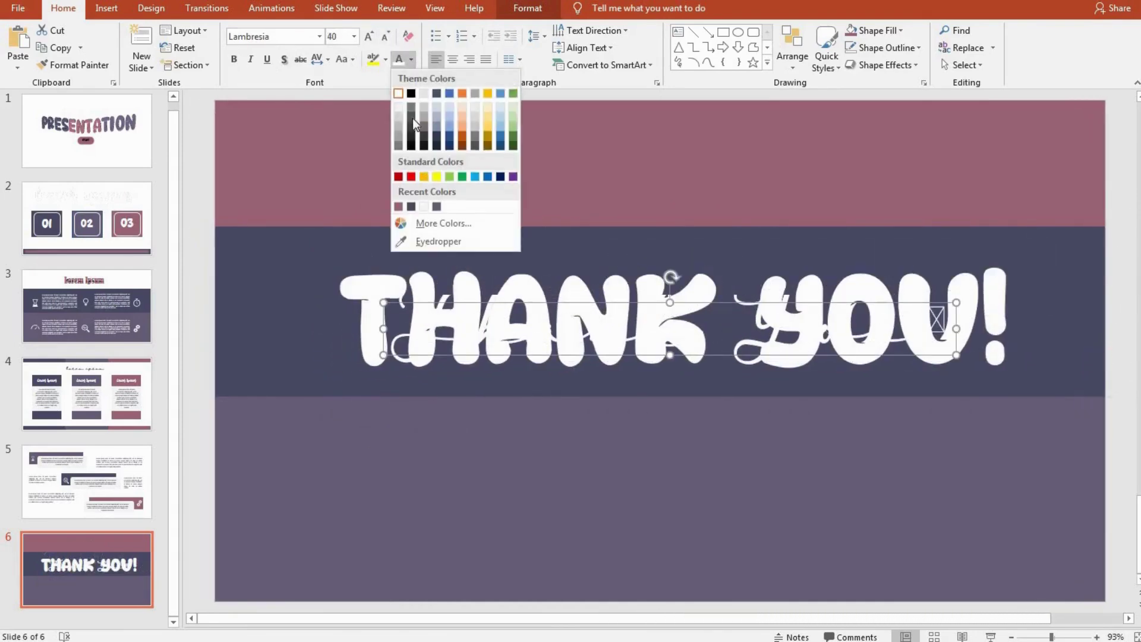
click(402, 211)
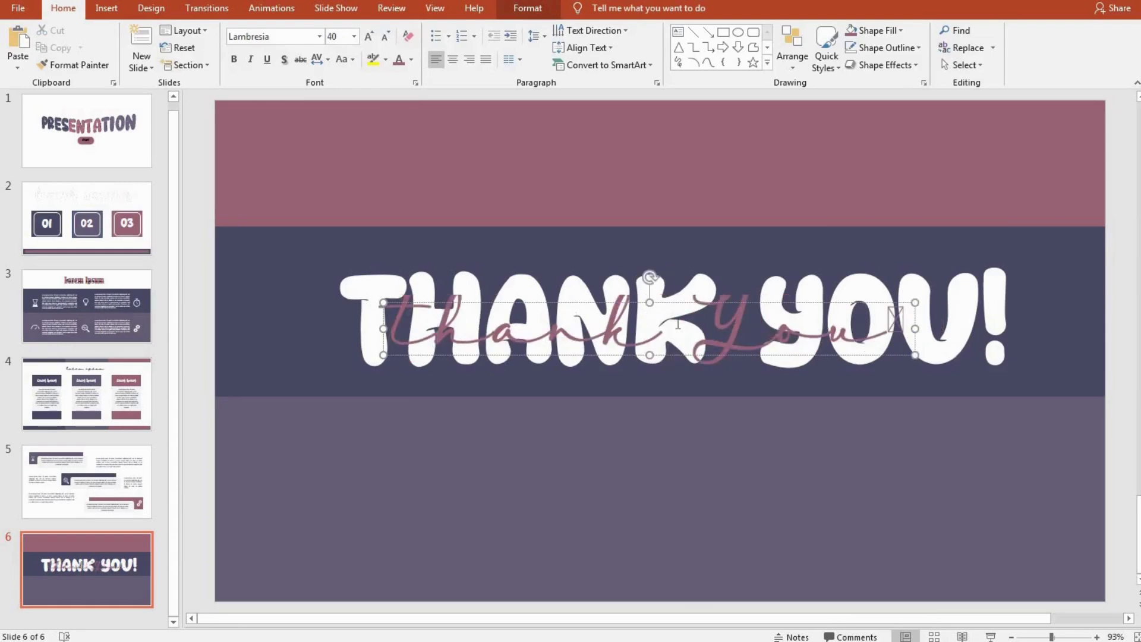
key(BackSpace)
drag(727, 306, 817, 297)
drag(701, 295, 681, 302)
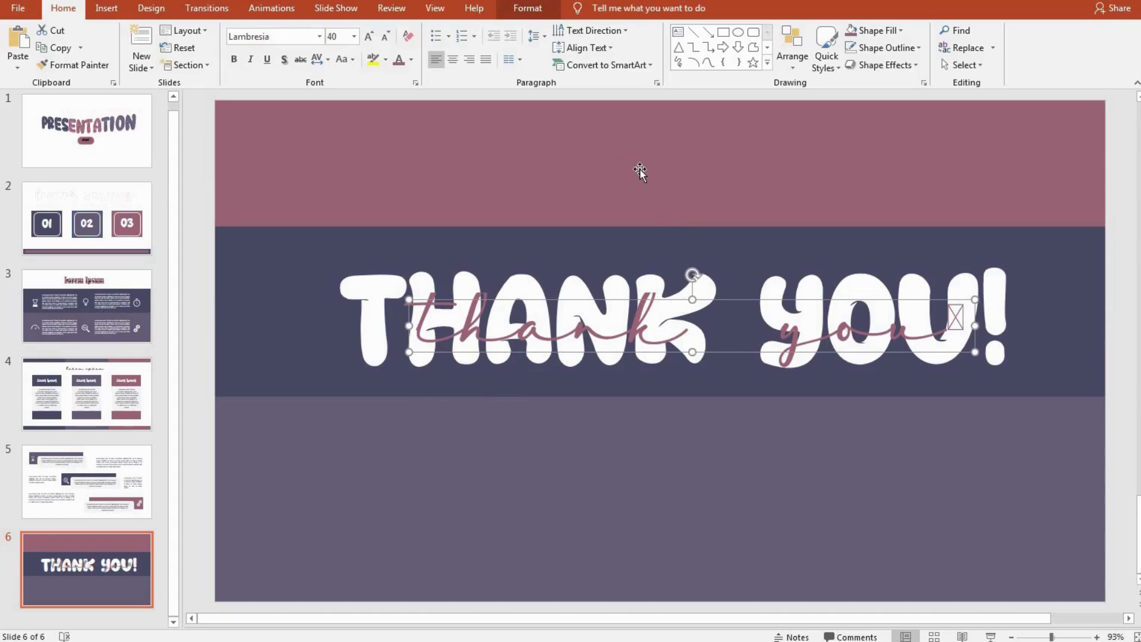
drag(180, 242, 410, 309)
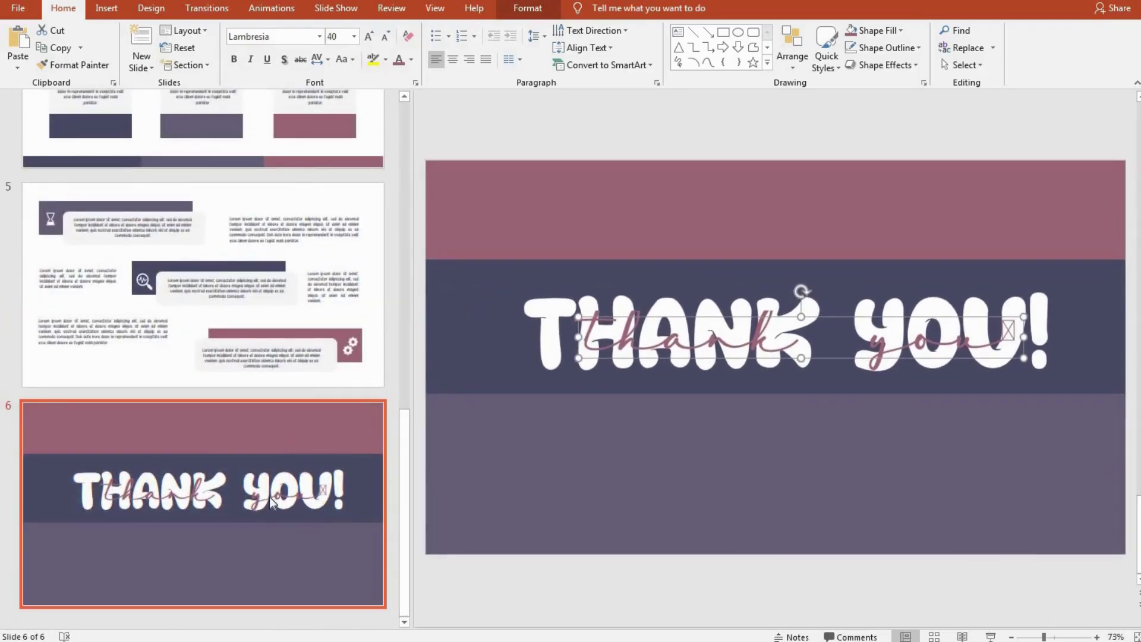
Step: Review slides 4 through 6 with enlarged thumbnails
click(275, 361)
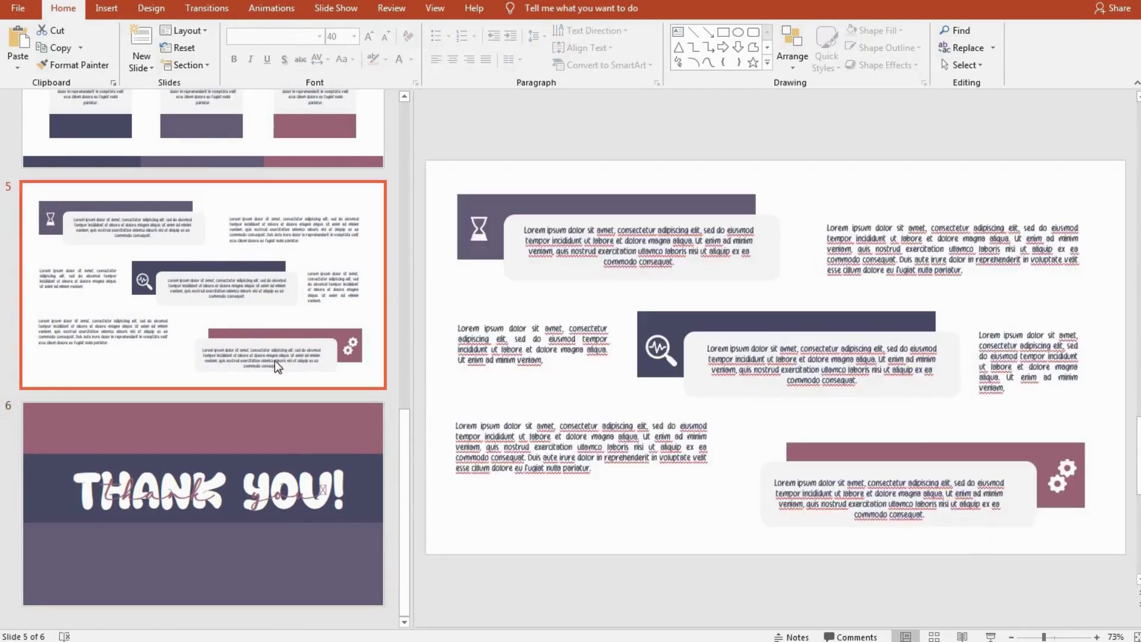
key(Up)
key(Up)
key(Down)
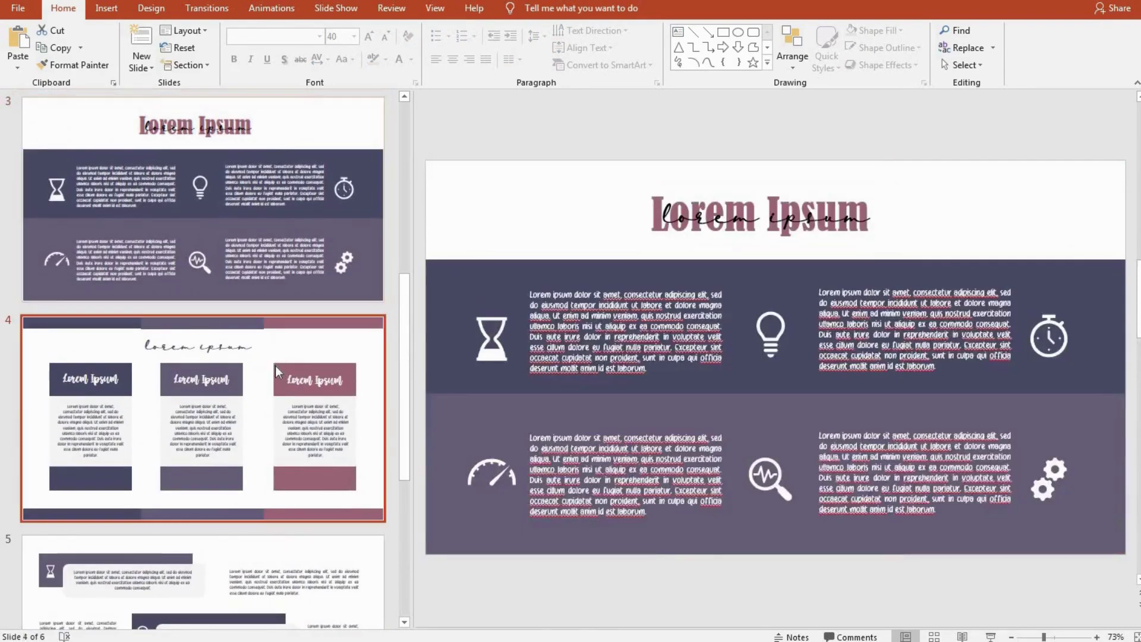
key(Down)
key(Down)
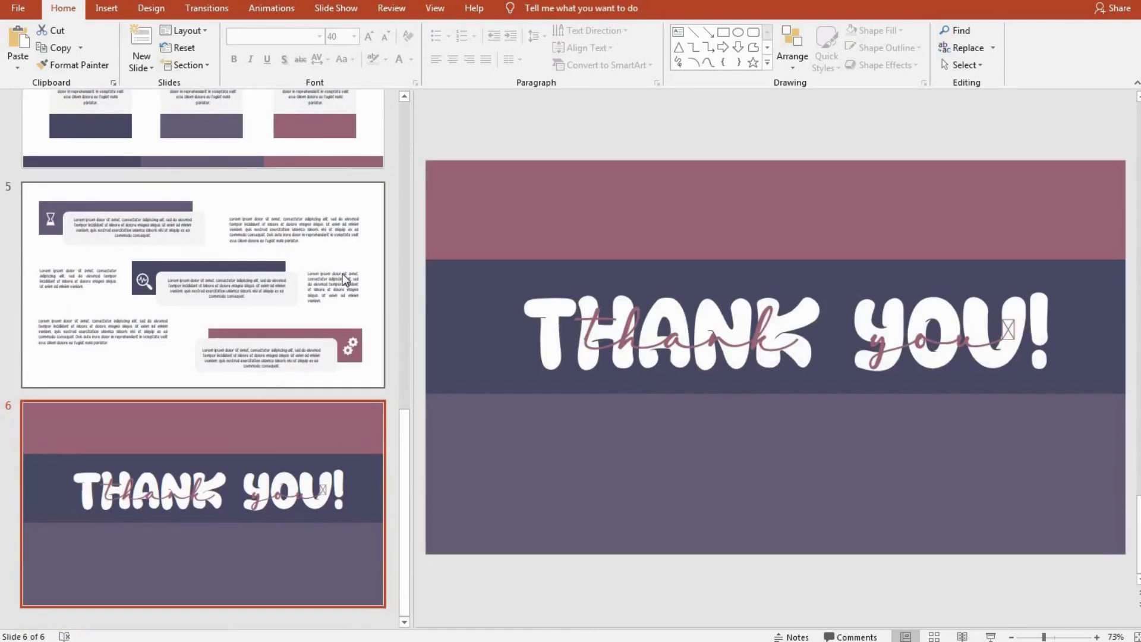
Step: Restore the normal thumbnail pane and return to slide 3 with boxes 01, 02, 03
drag(414, 268, 140, 319)
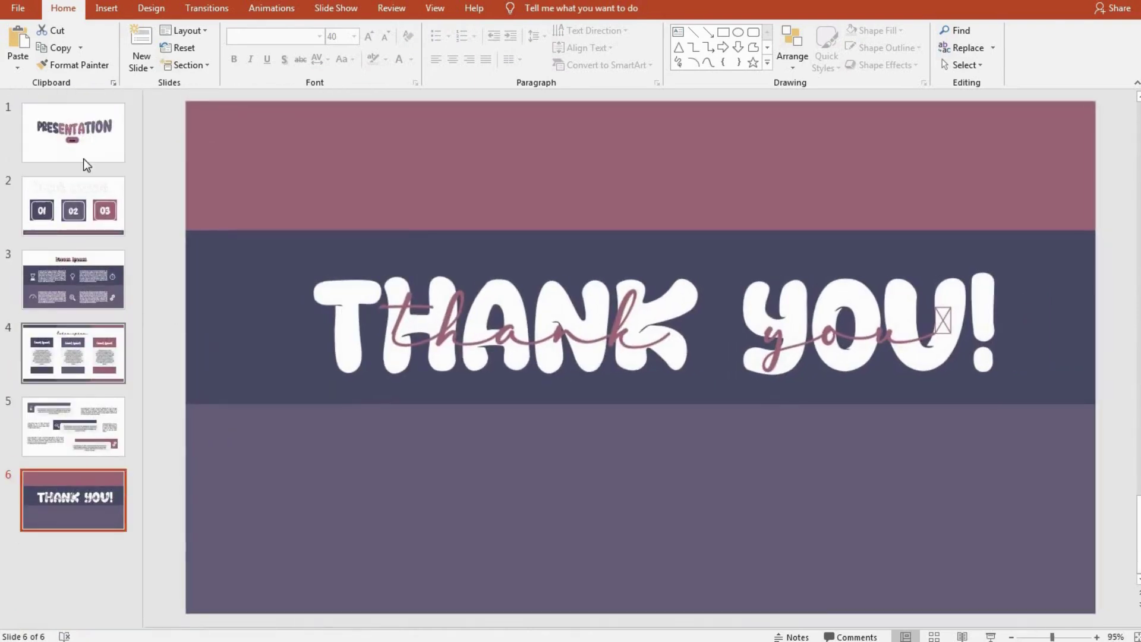
click(86, 161)
key(Down)
key(Down)
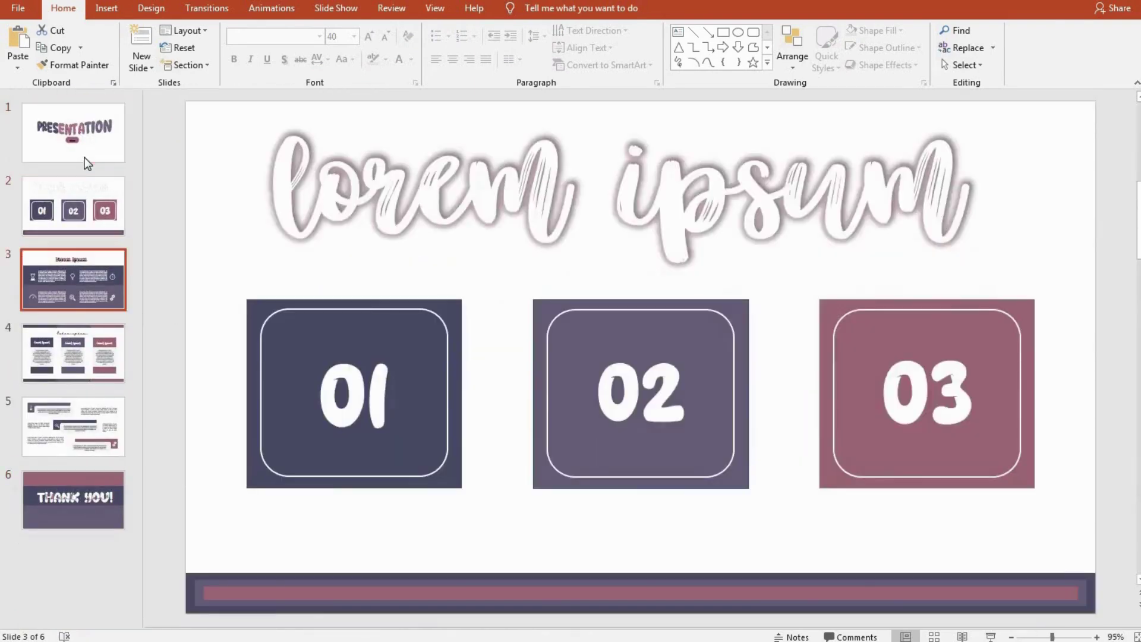
key(Down)
key(Down)
key(Down)
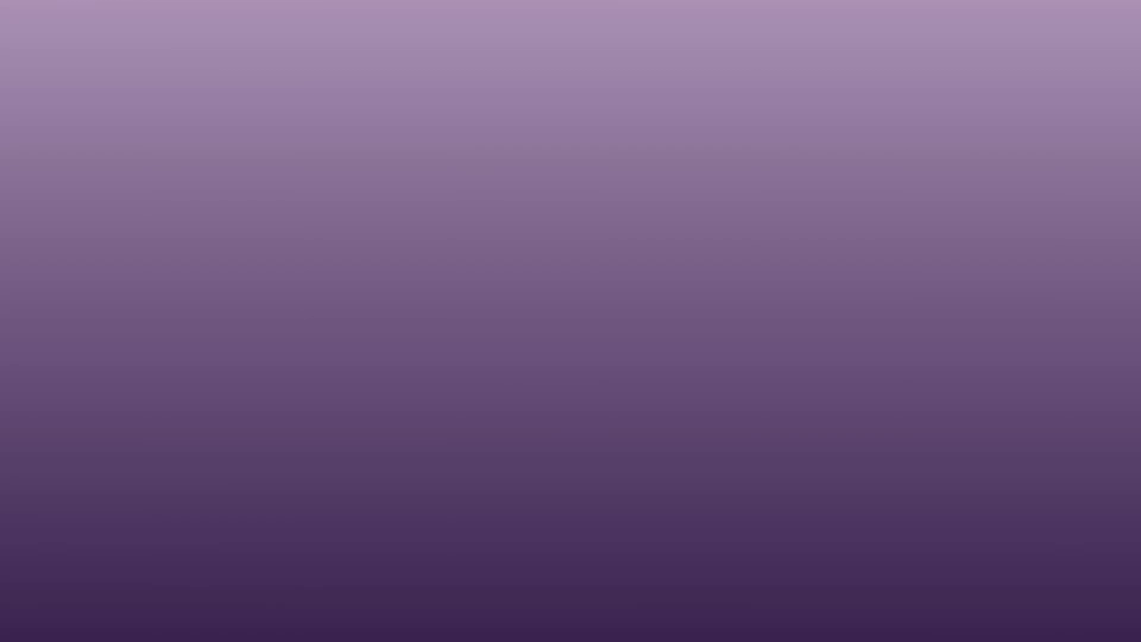